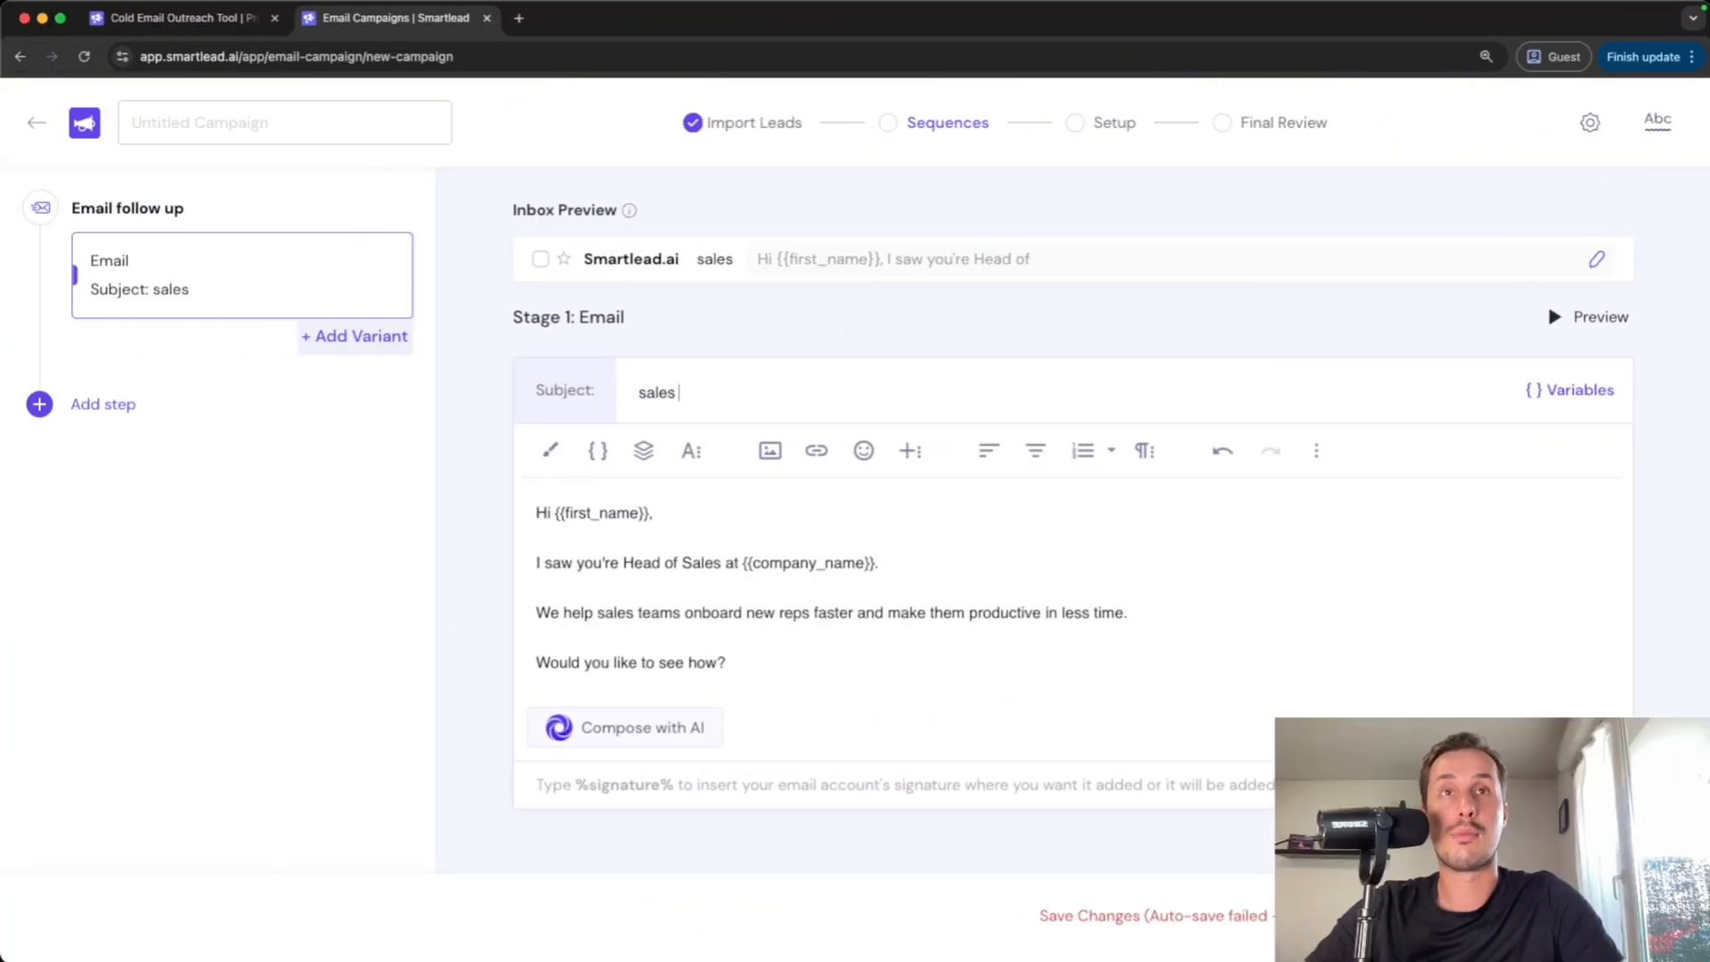
# Complete the email's subject as "sales onboarding" and review the email delivery options in the campaign settings
pyautogui.write('onboarding')
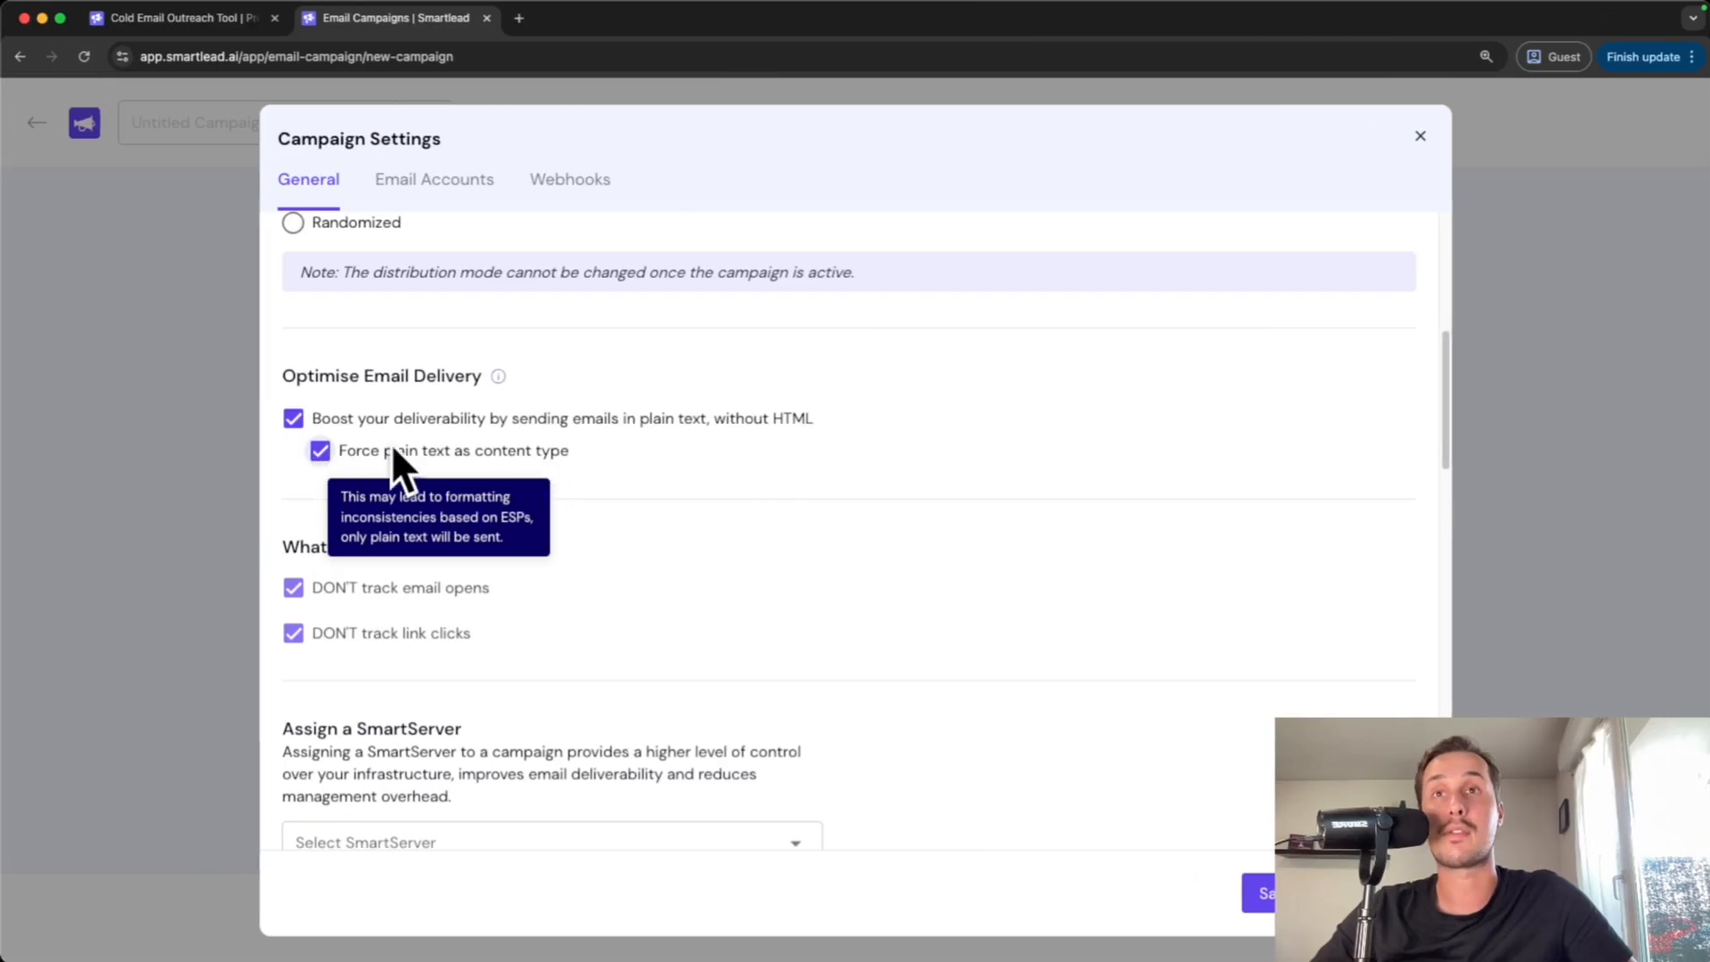
pyautogui.scroll(-3, 513, 494)
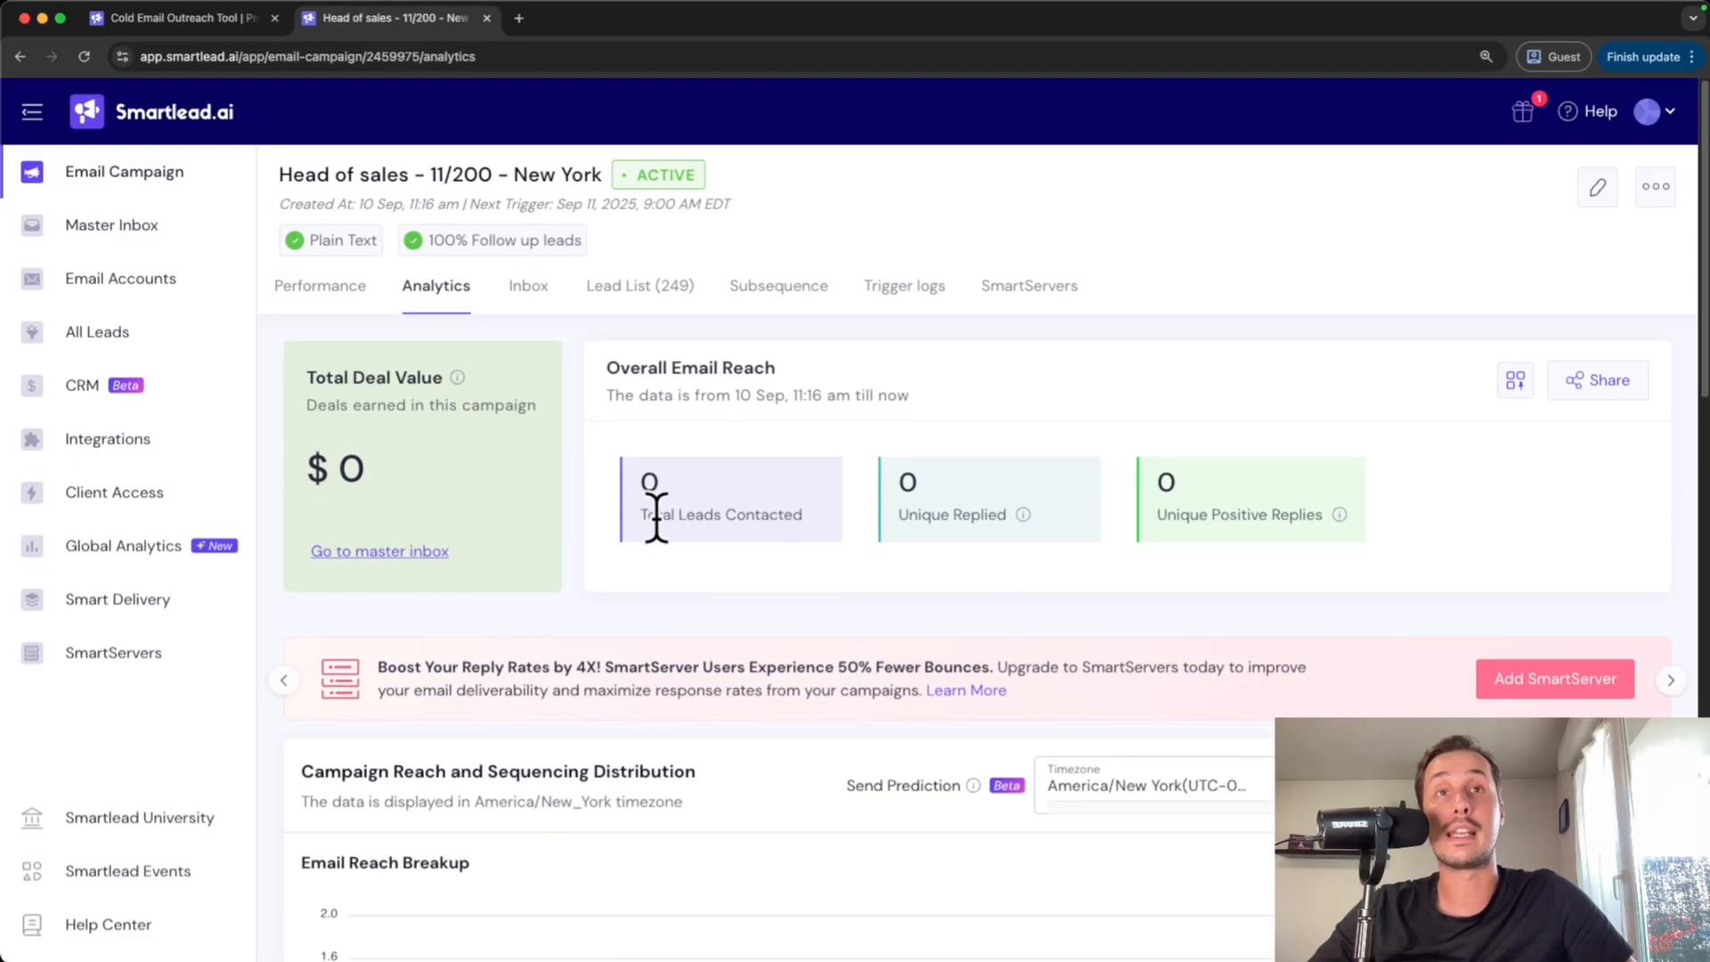
# Examine the contacted leads, unique replies and positive replies in the campaign's overall email reach analytics
pyautogui.moveTo(643, 517); pyautogui.dragTo(726, 521)
pyautogui.click(679, 521)
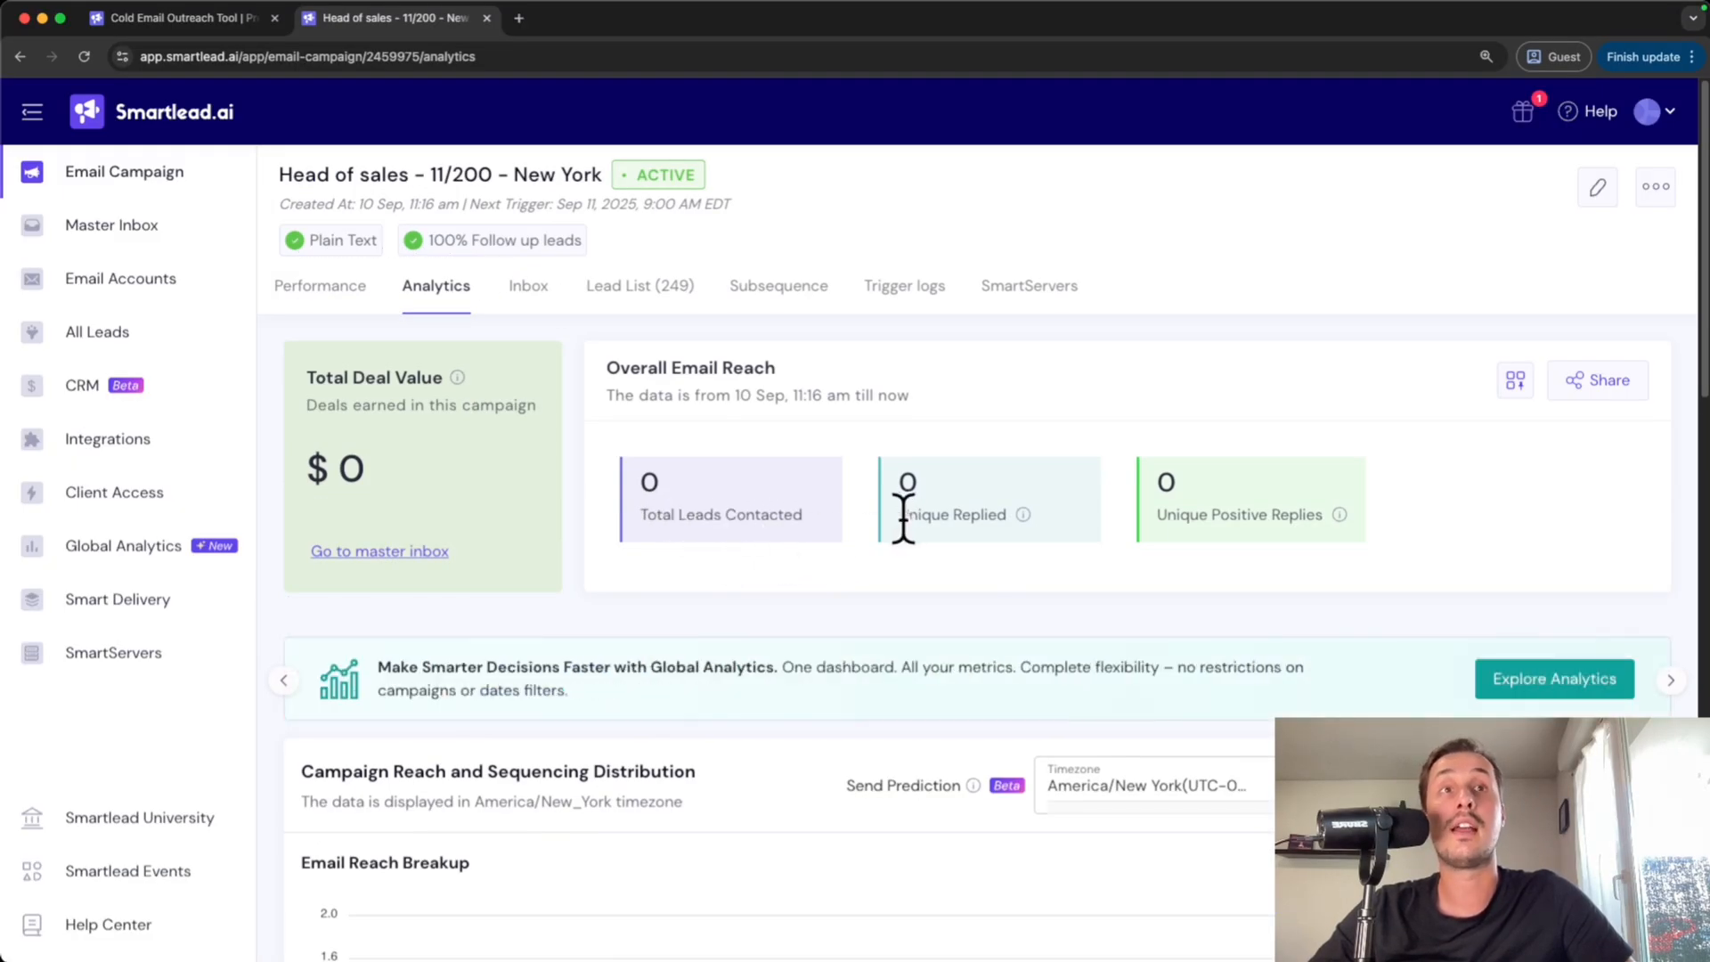
pyautogui.moveTo(905, 517); pyautogui.dragTo(1251, 570)
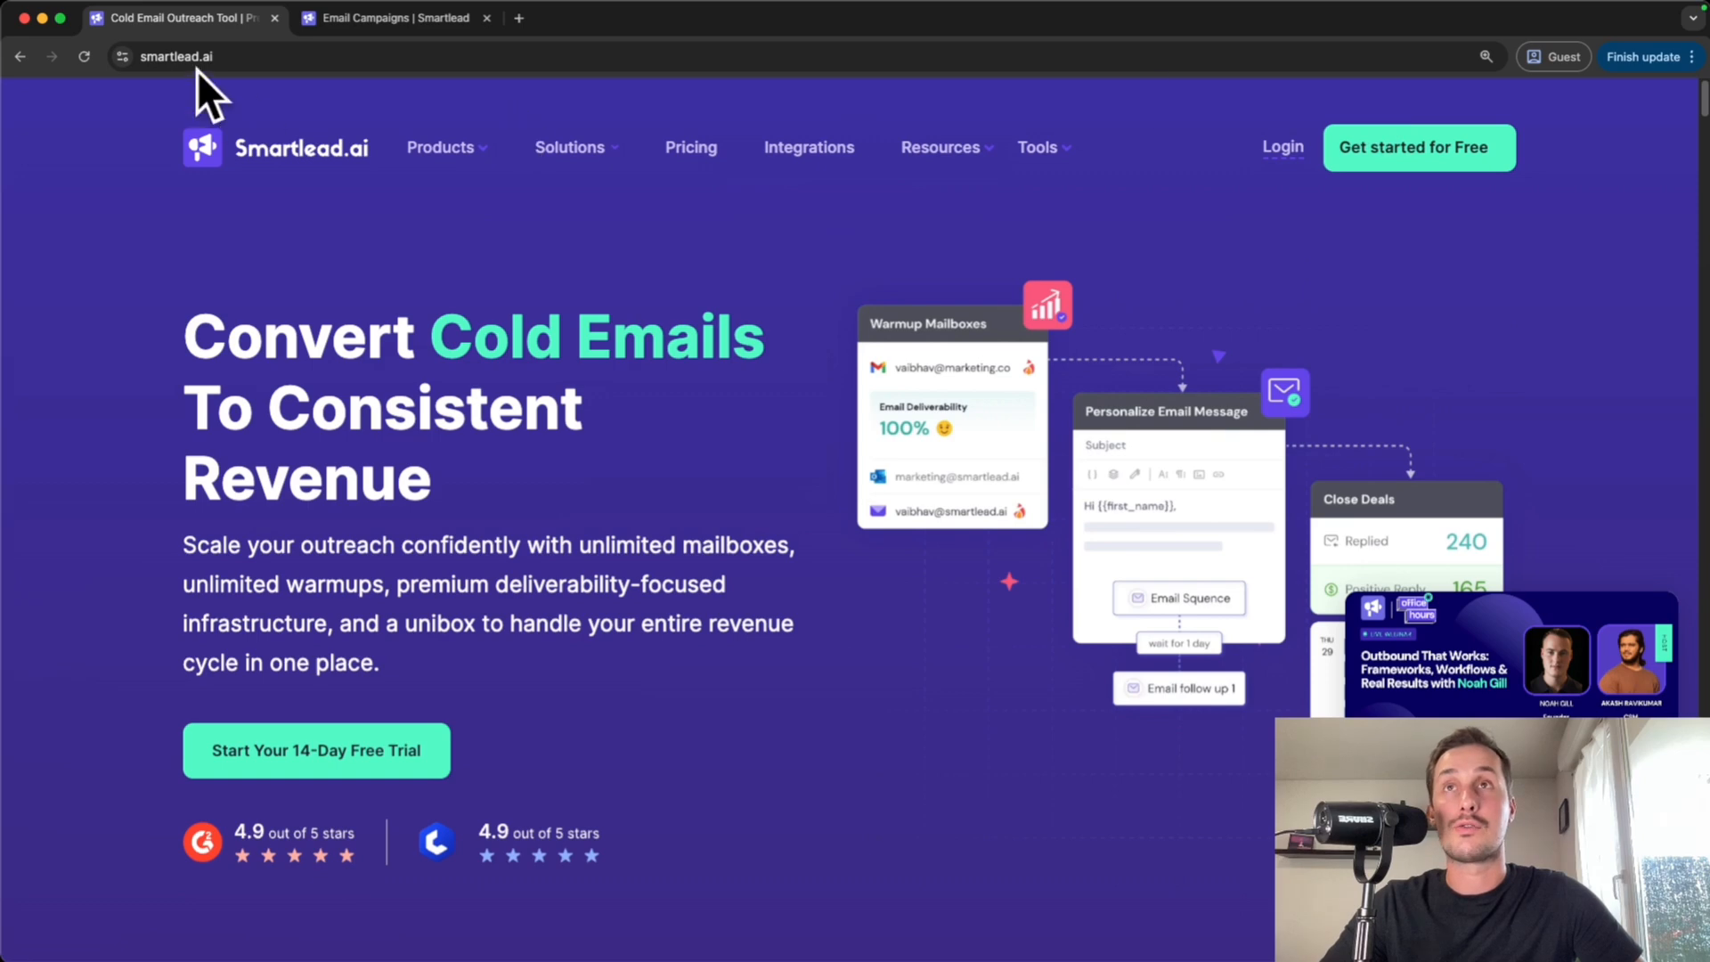
# View the Smartlead campaigns page and compare the AI outbound engine, Clay and LinkedIn Sales Navigator sites
pyautogui.click(431, 24)
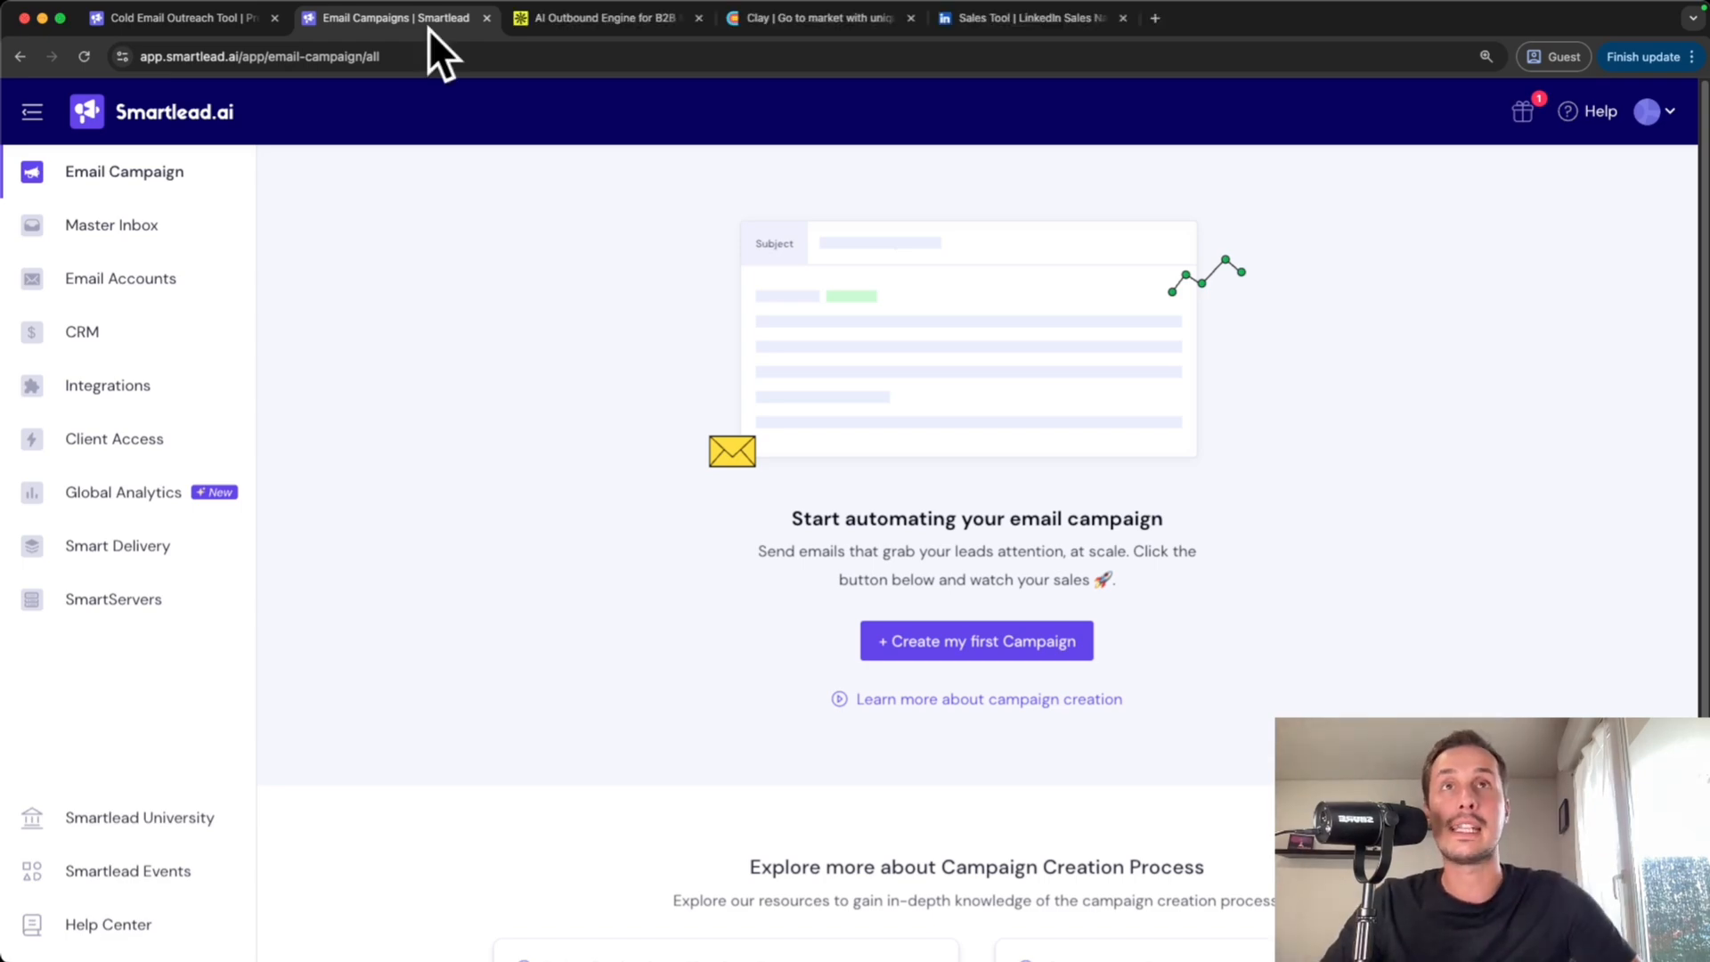
pyautogui.click(581, 18)
pyautogui.click(794, 21)
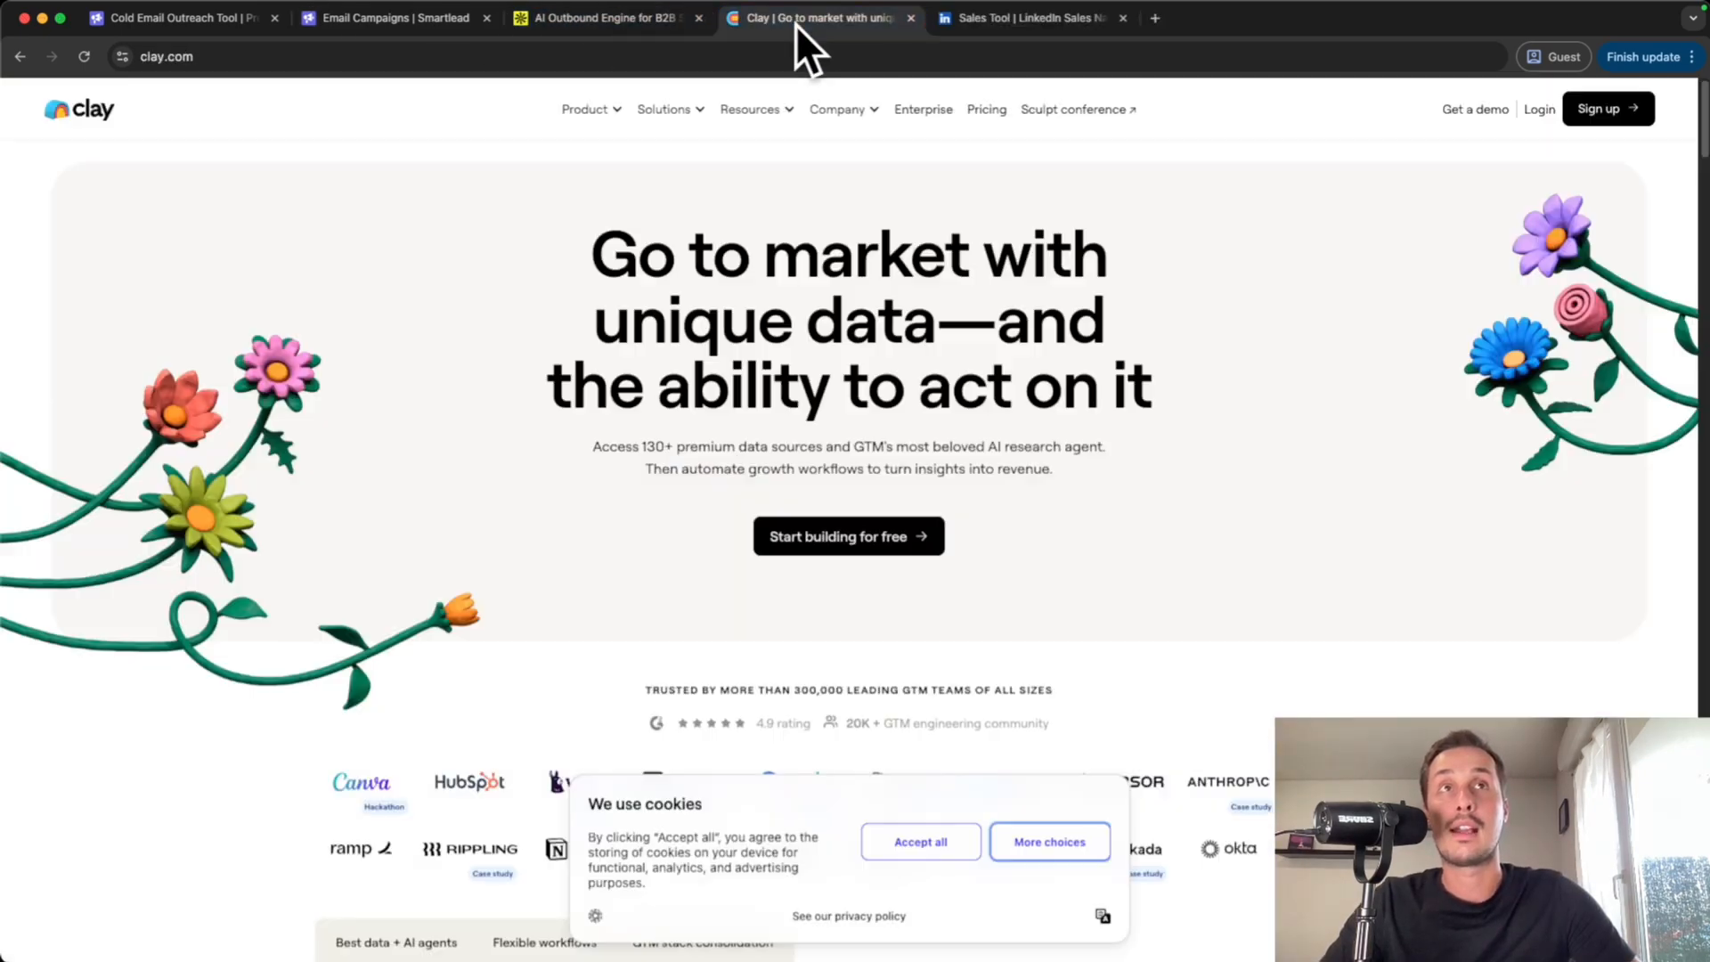
pyautogui.click(1002, 18)
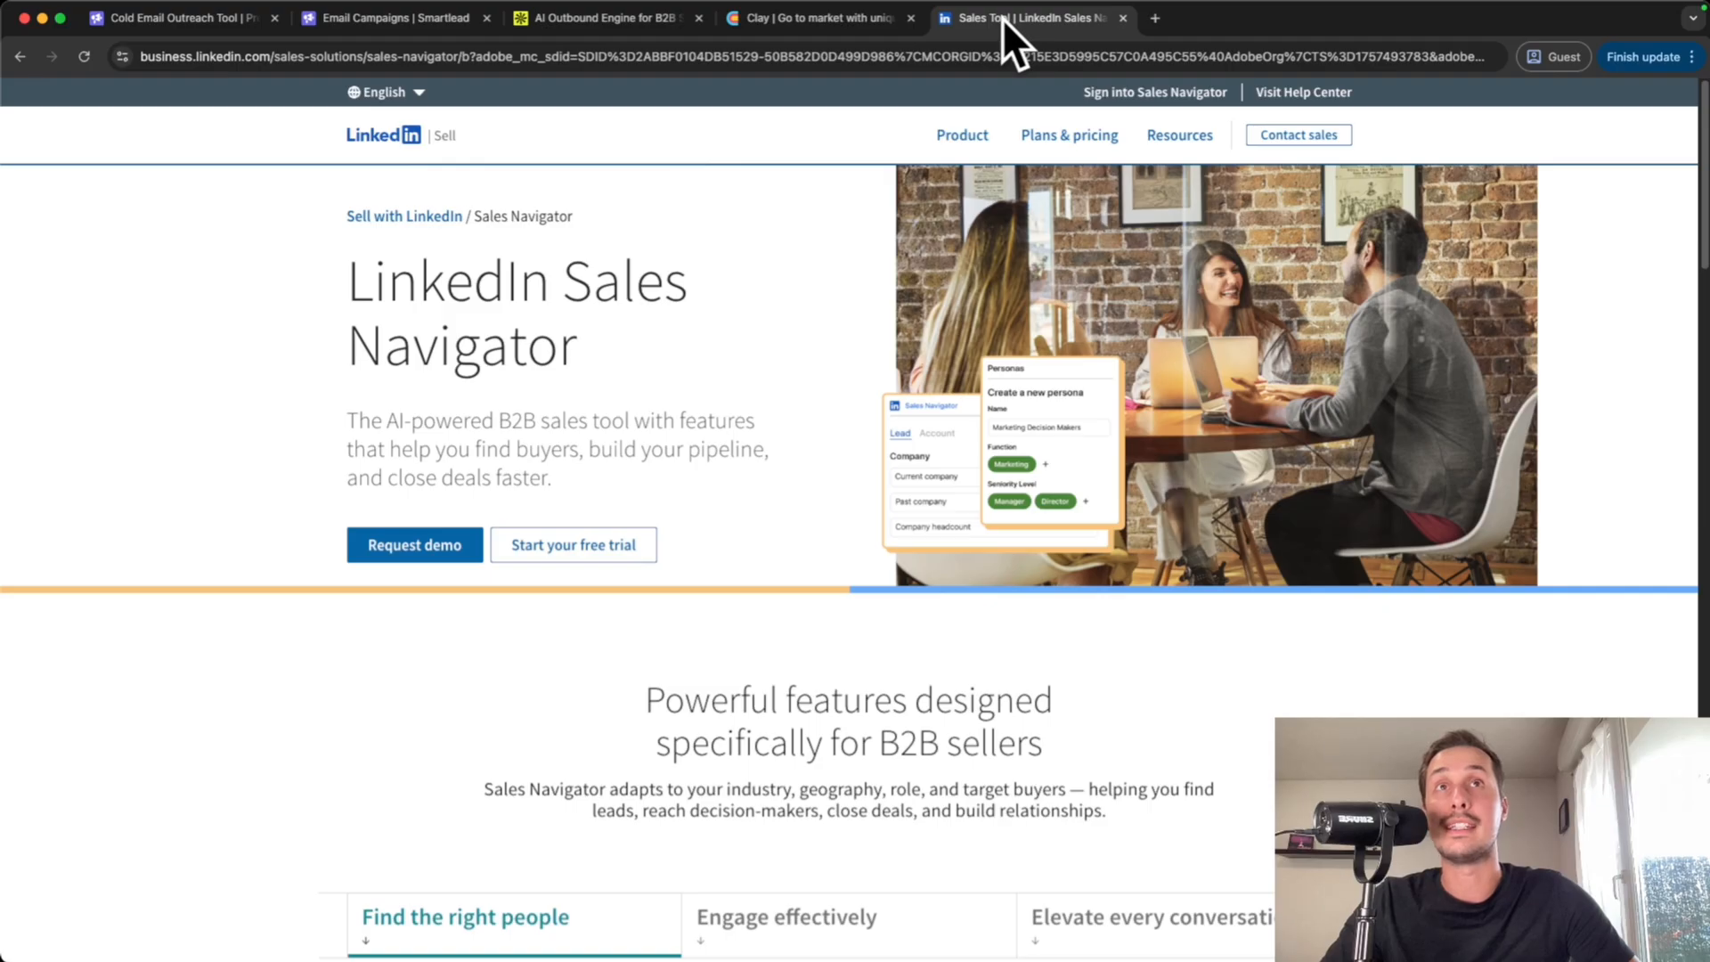
pyautogui.click(574, 17)
pyautogui.click(811, 18)
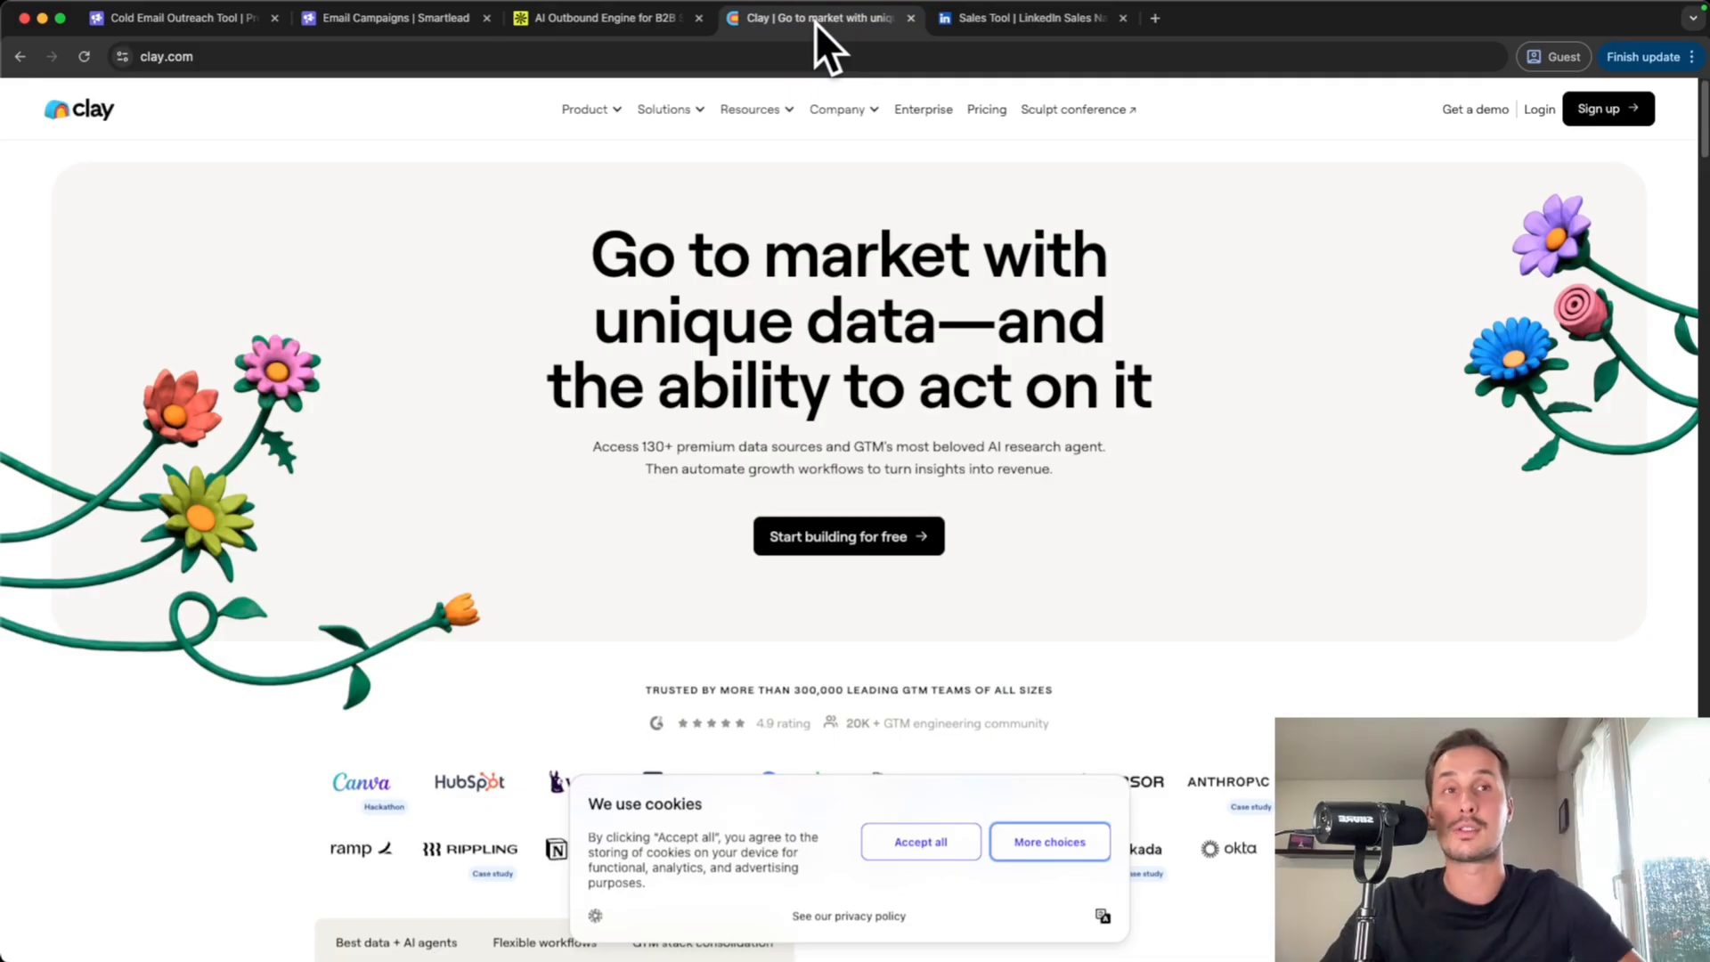
pyautogui.click(1025, 18)
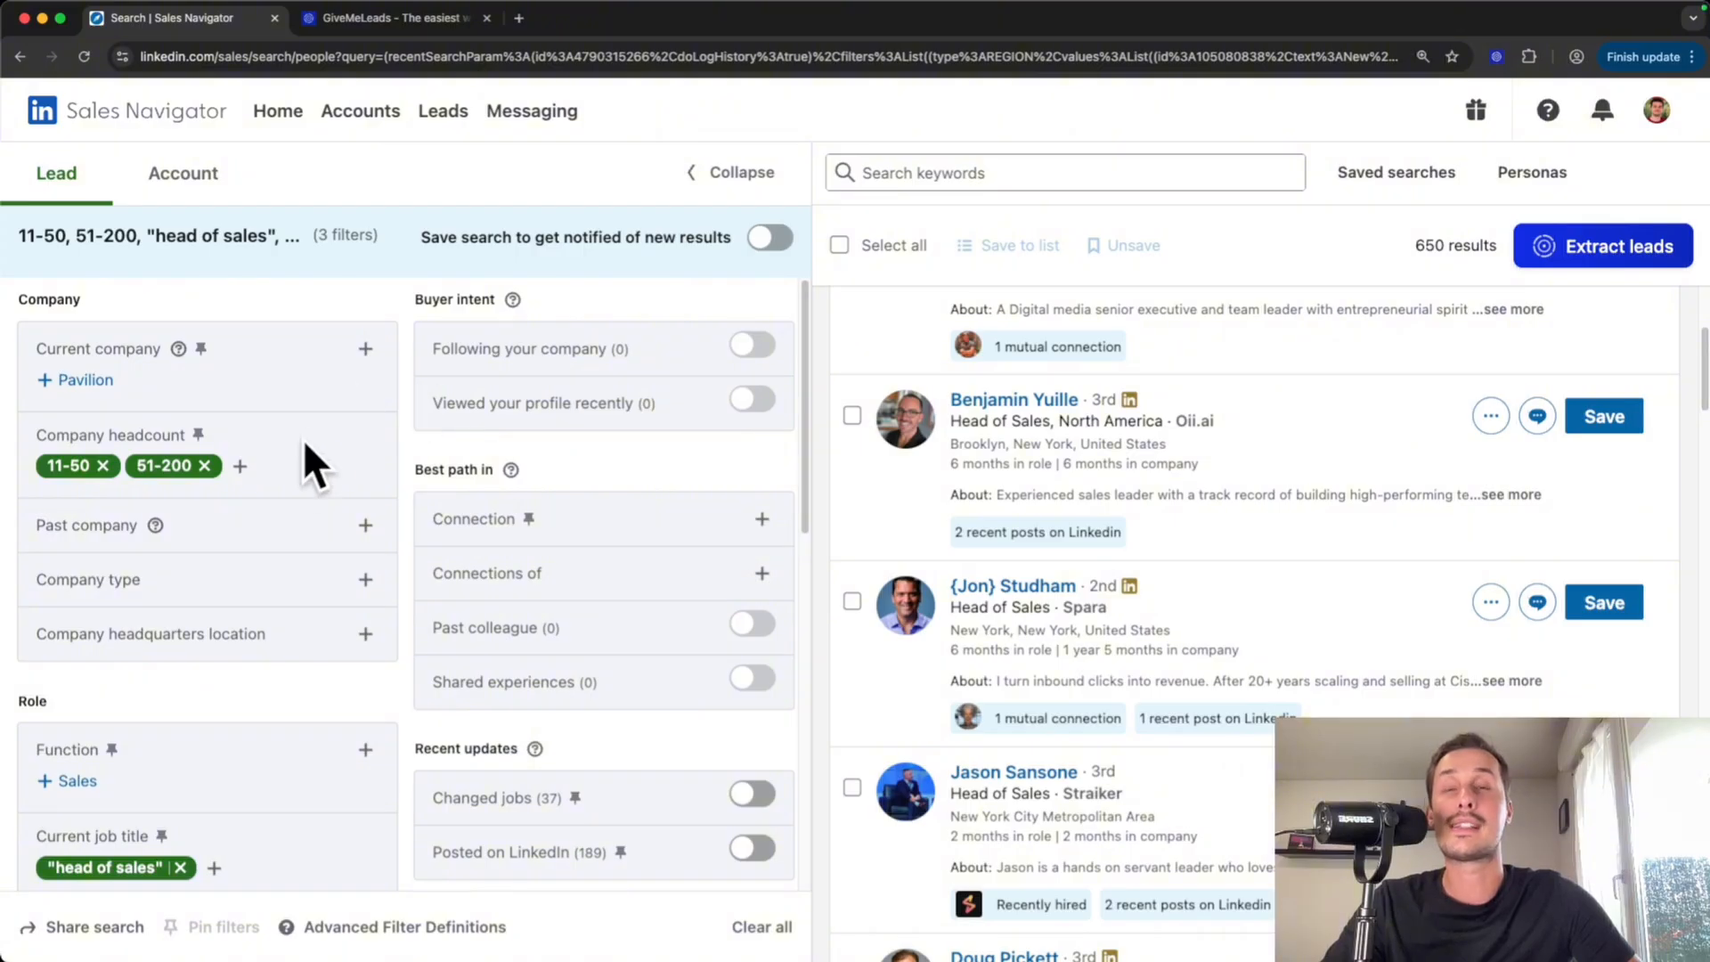
# Look through the Sales Navigator lead search's filters and the profiles of its matching leads
pyautogui.scroll(-5, 301, 463)
pyautogui.scroll(-3, 301, 477)
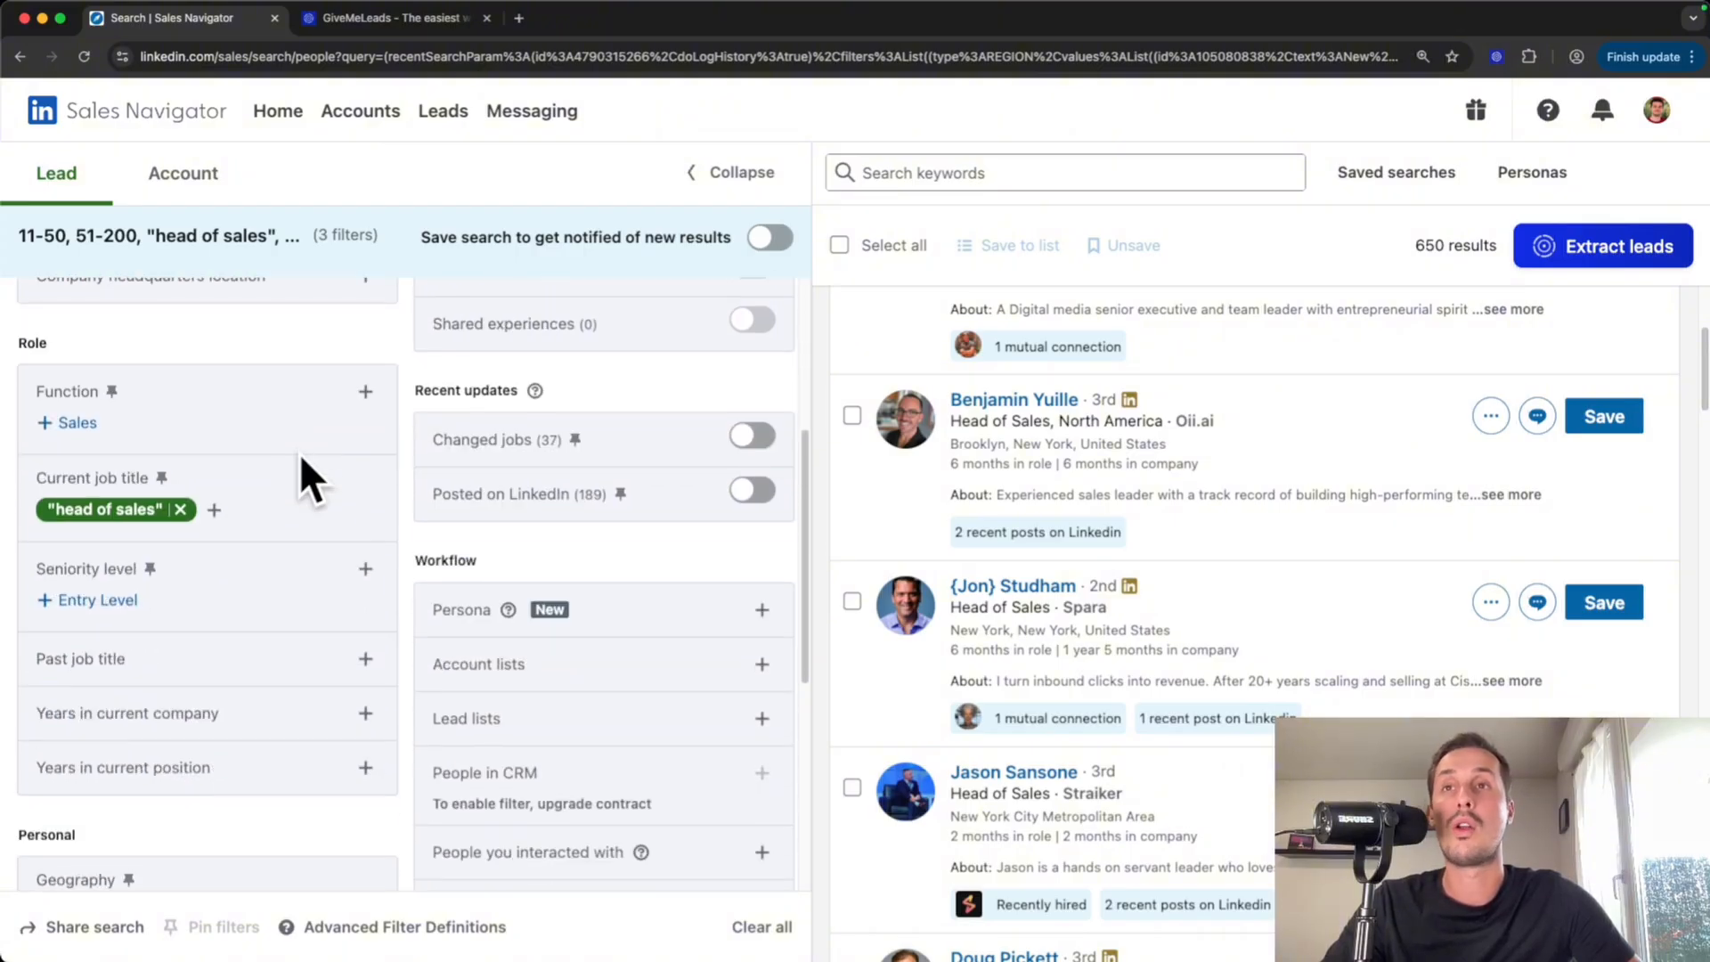
pyautogui.scroll(-4, 301, 486)
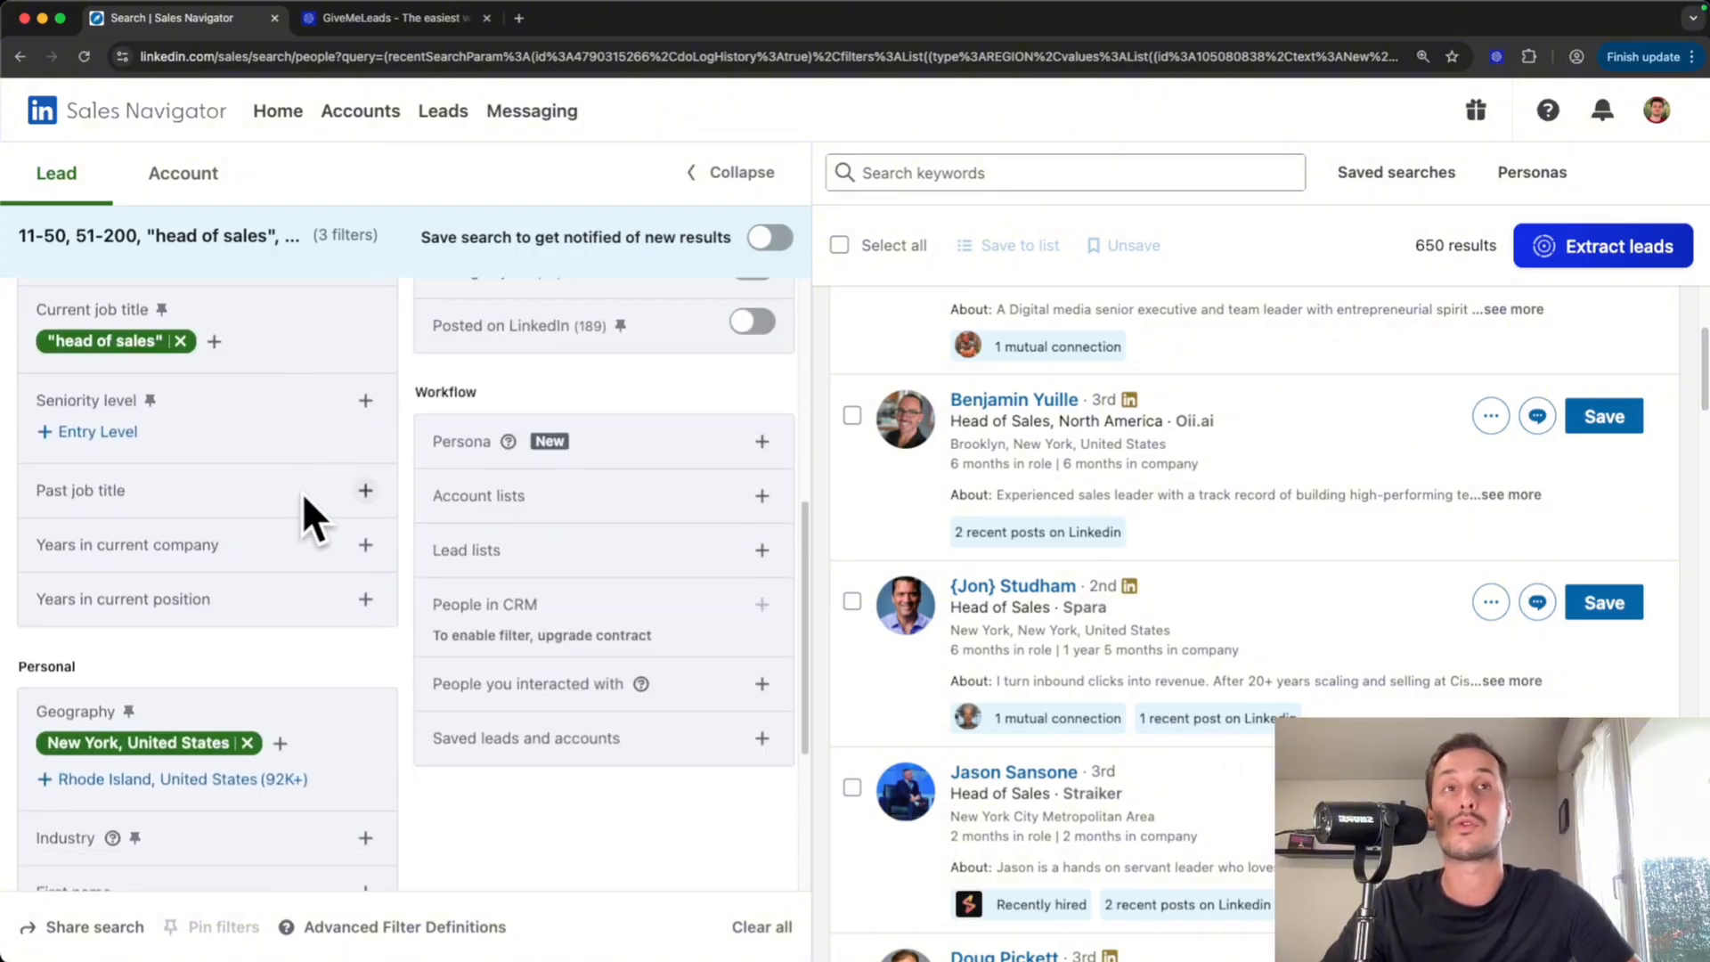
pyautogui.scroll(-5, 1280, 472)
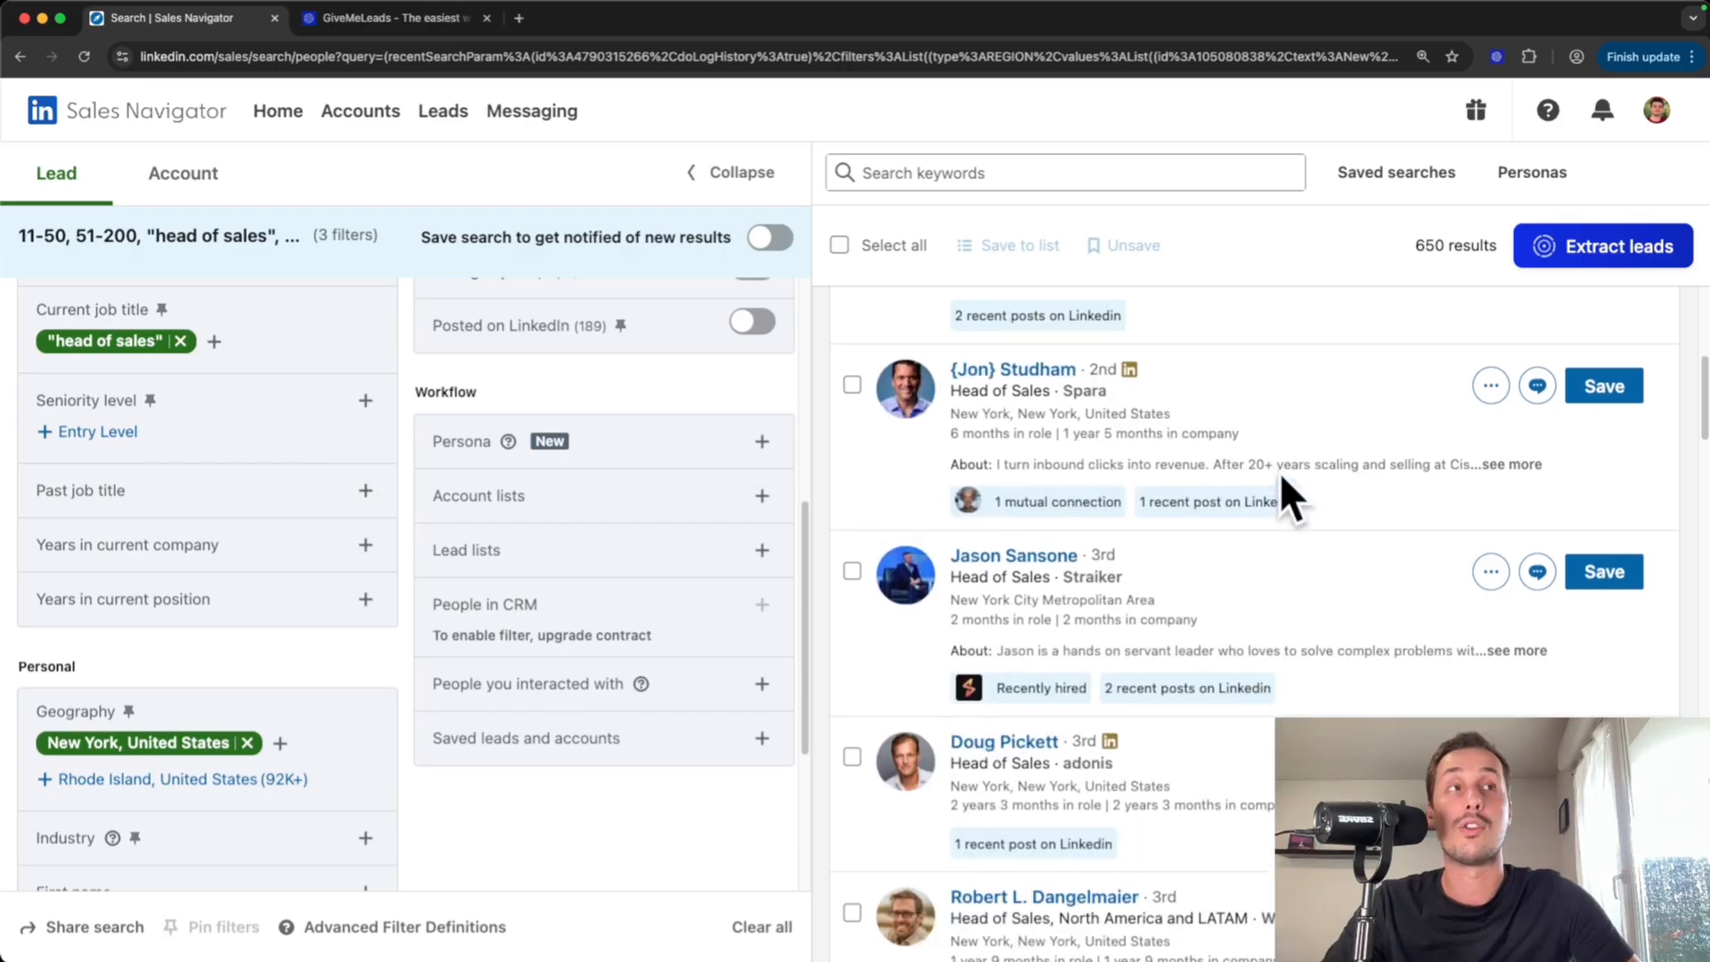
pyautogui.scroll(7, 1280, 473)
pyautogui.scroll(-13, 1279, 473)
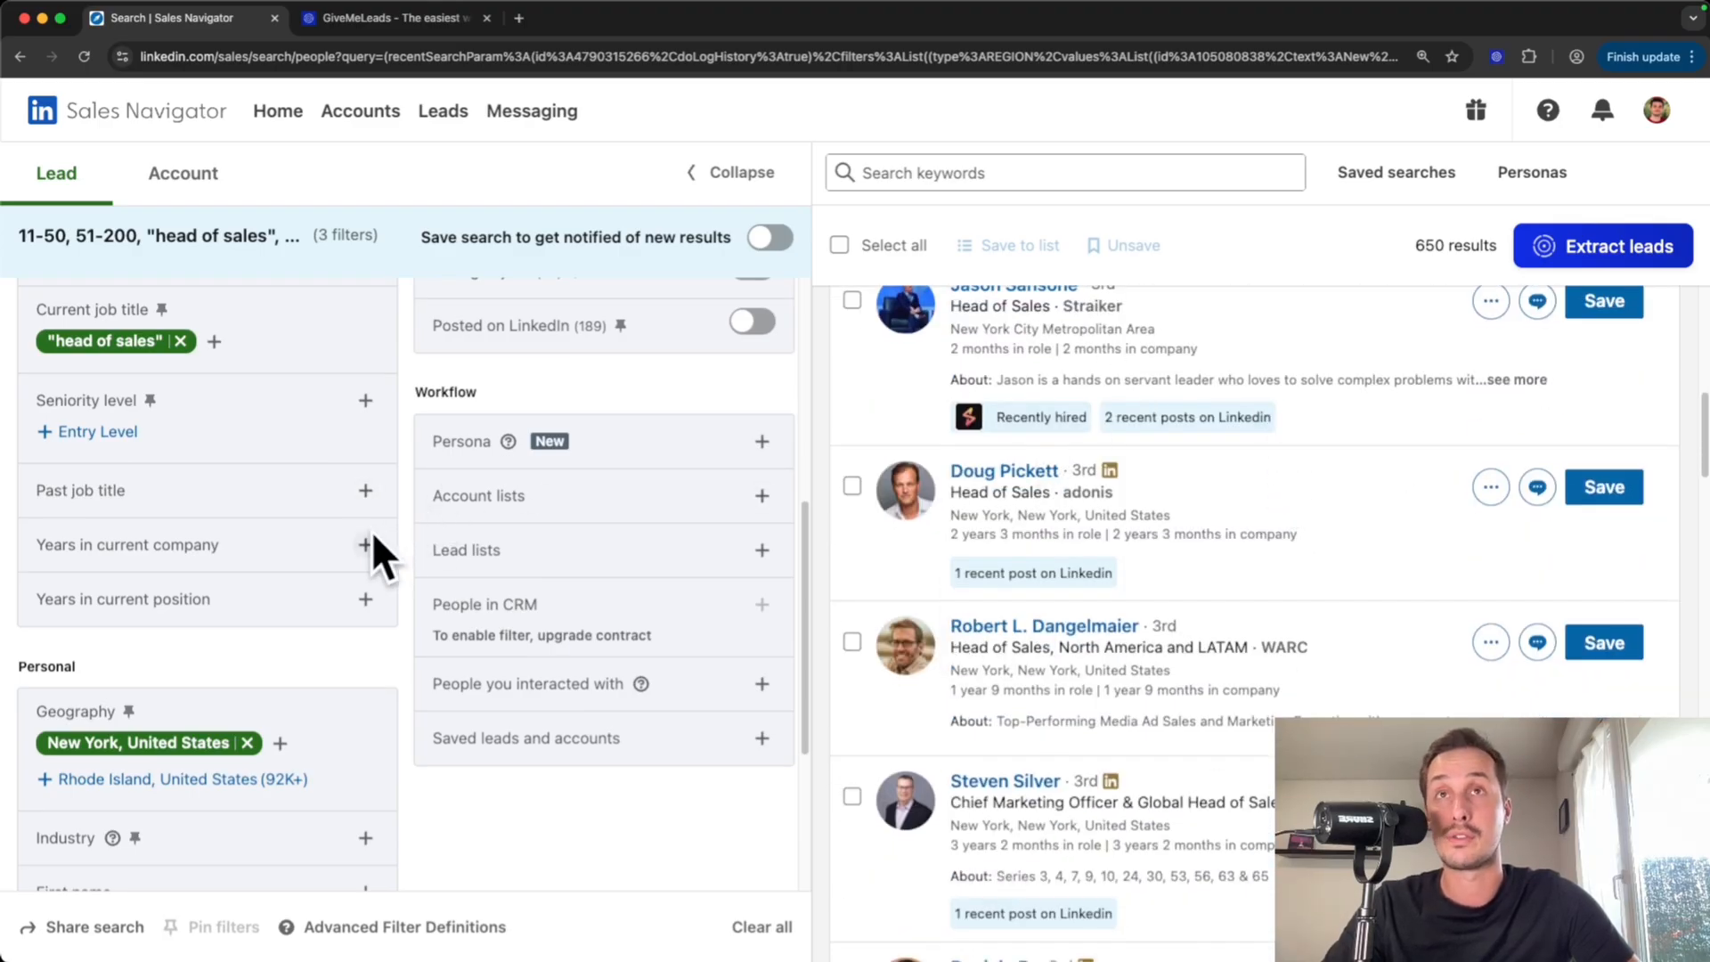
pyautogui.scroll(6, 371, 531)
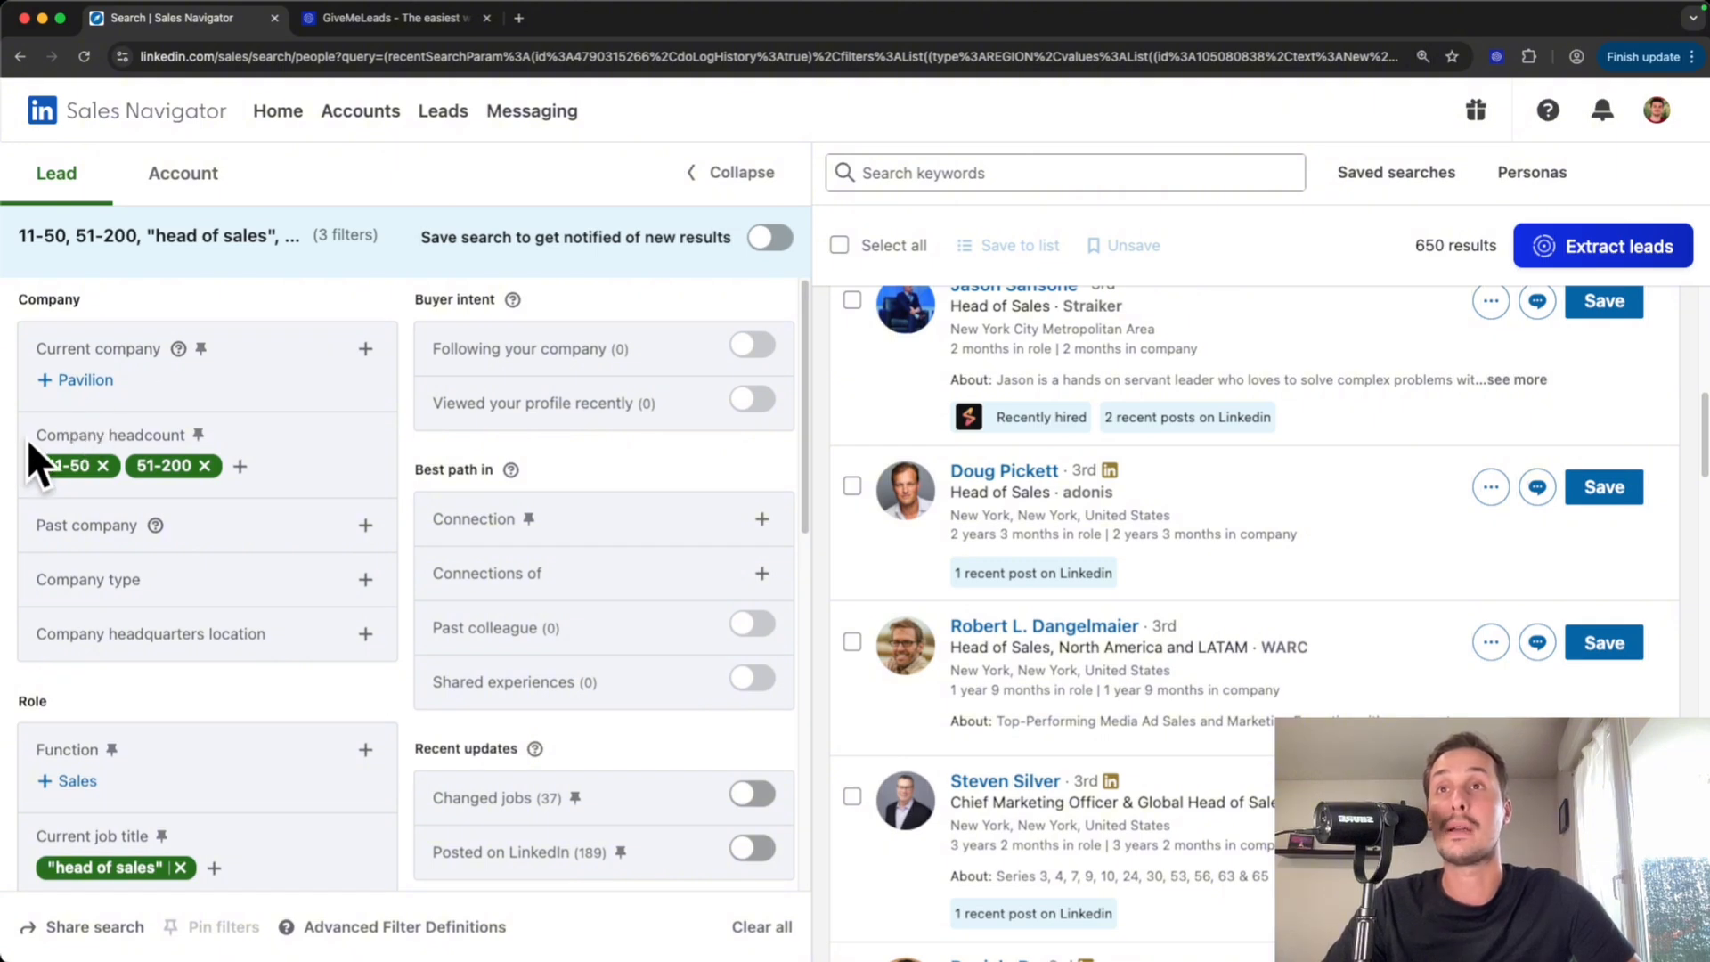
# Examine the company headcount and current job title filters of the lead search
pyautogui.moveTo(27, 438); pyautogui.dragTo(189, 438)
pyautogui.click(418, 450)
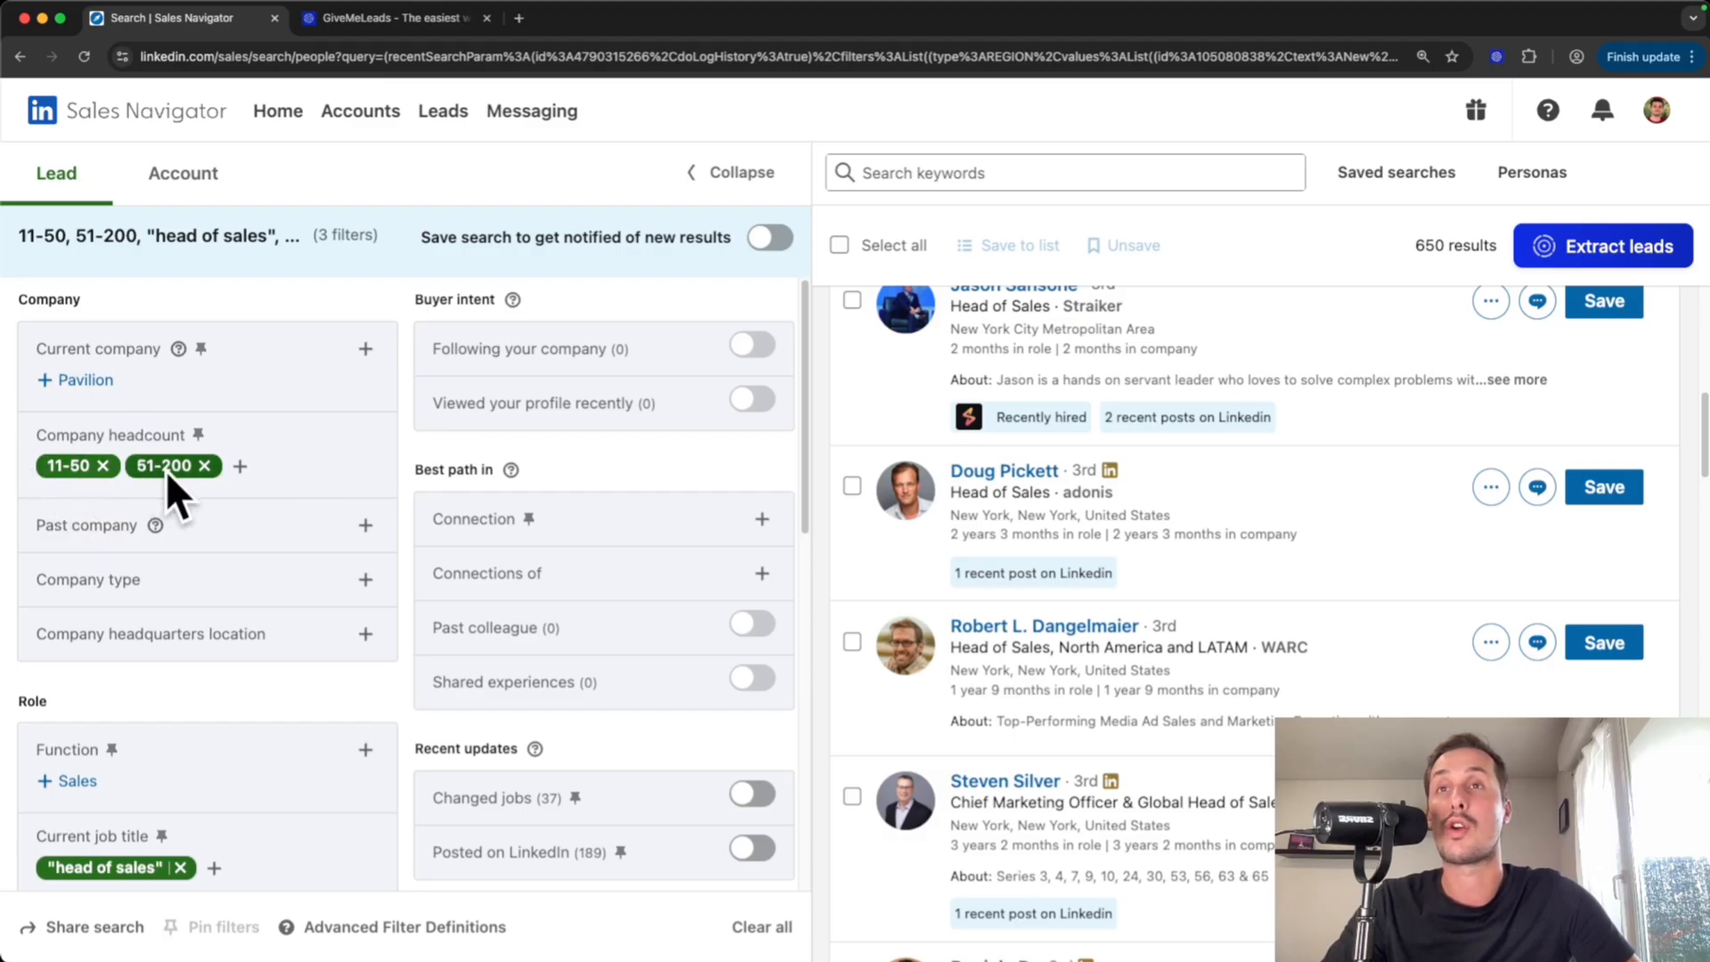
pyautogui.scroll(-2, 291, 423)
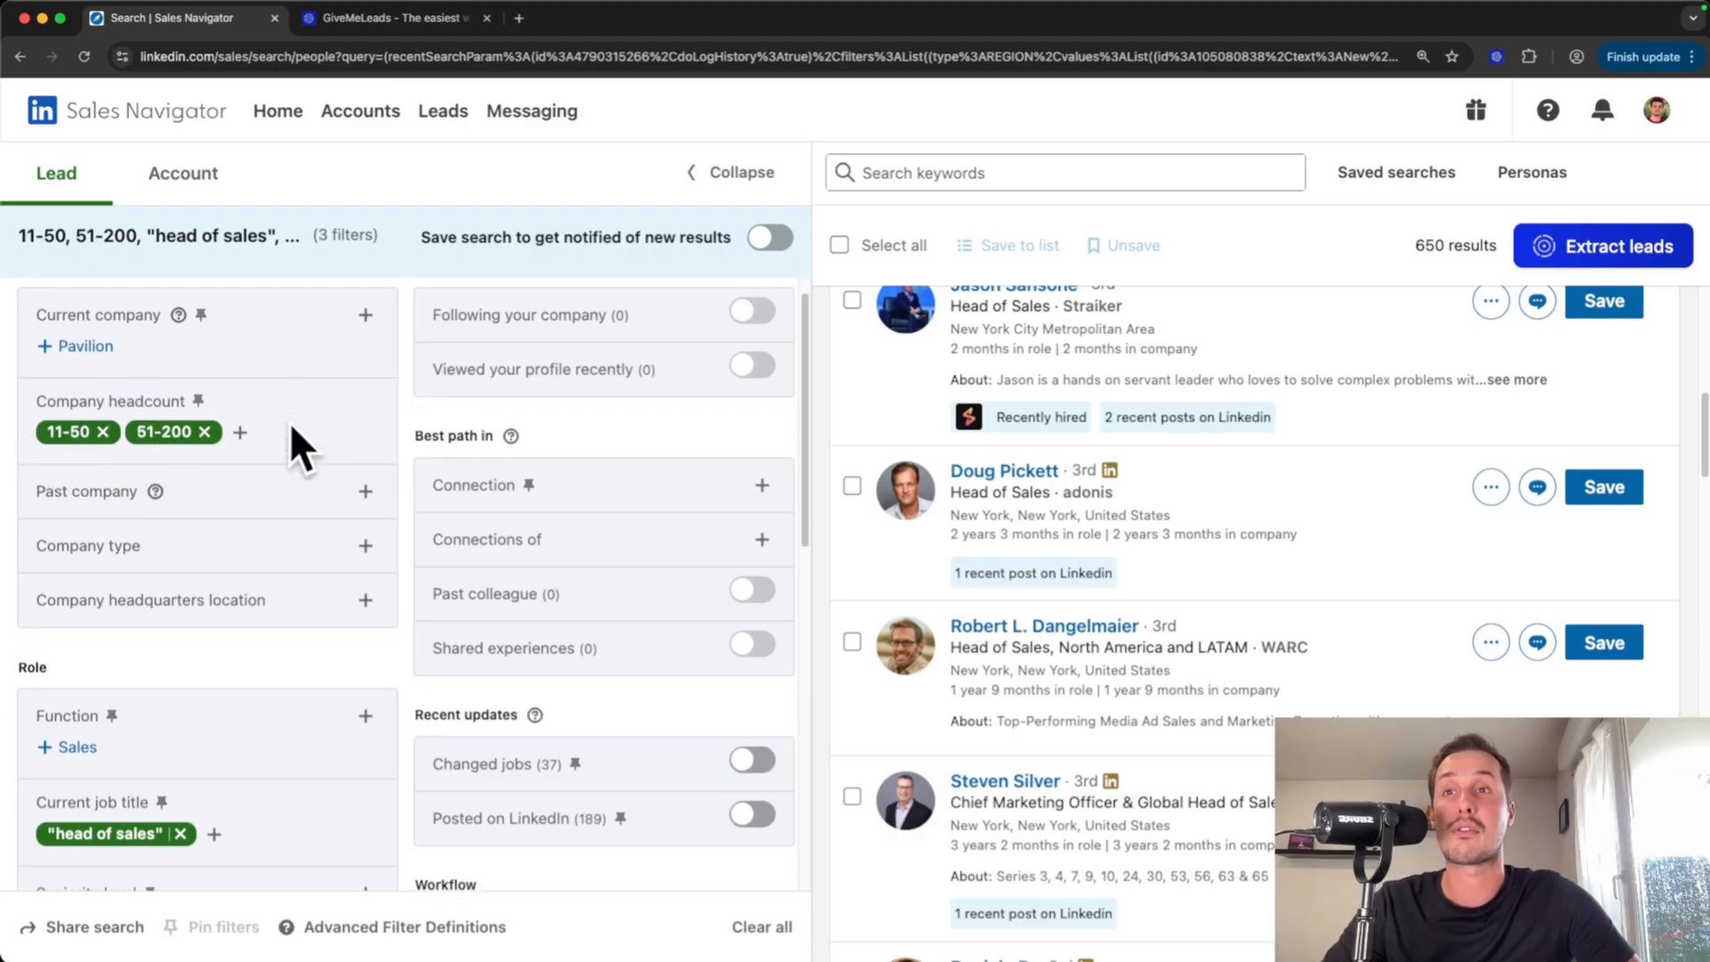
pyautogui.scroll(-5, 290, 422)
pyautogui.moveTo(34, 484); pyautogui.dragTo(116, 483)
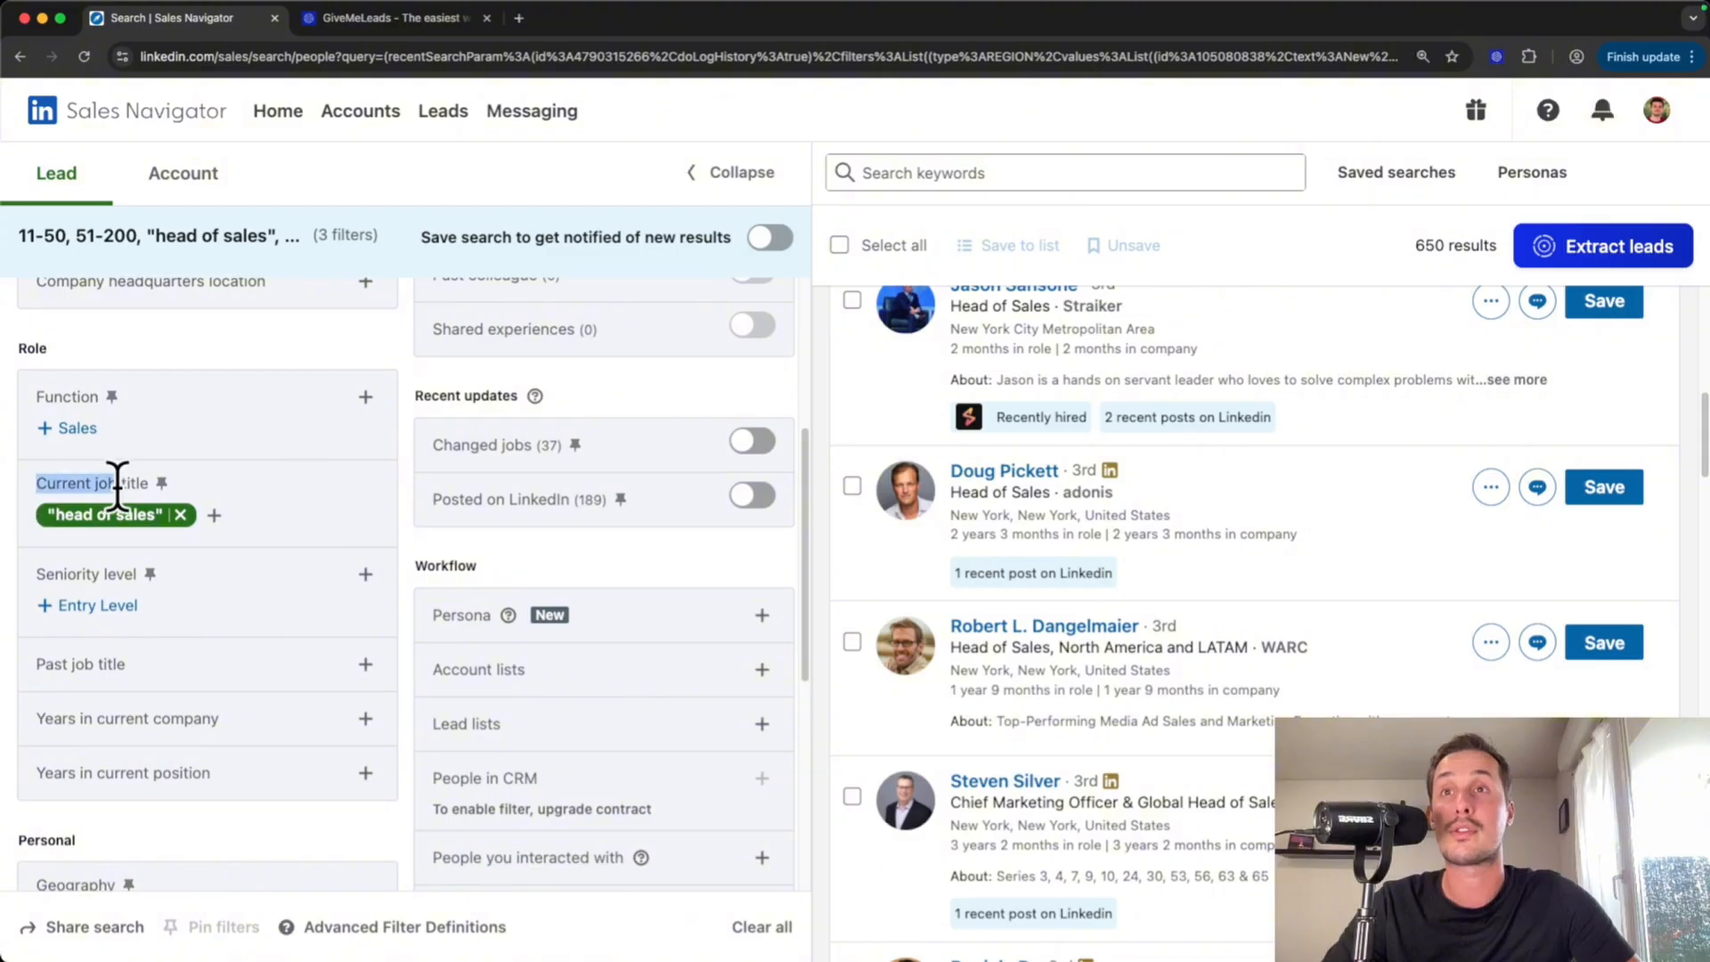
pyautogui.click(298, 477)
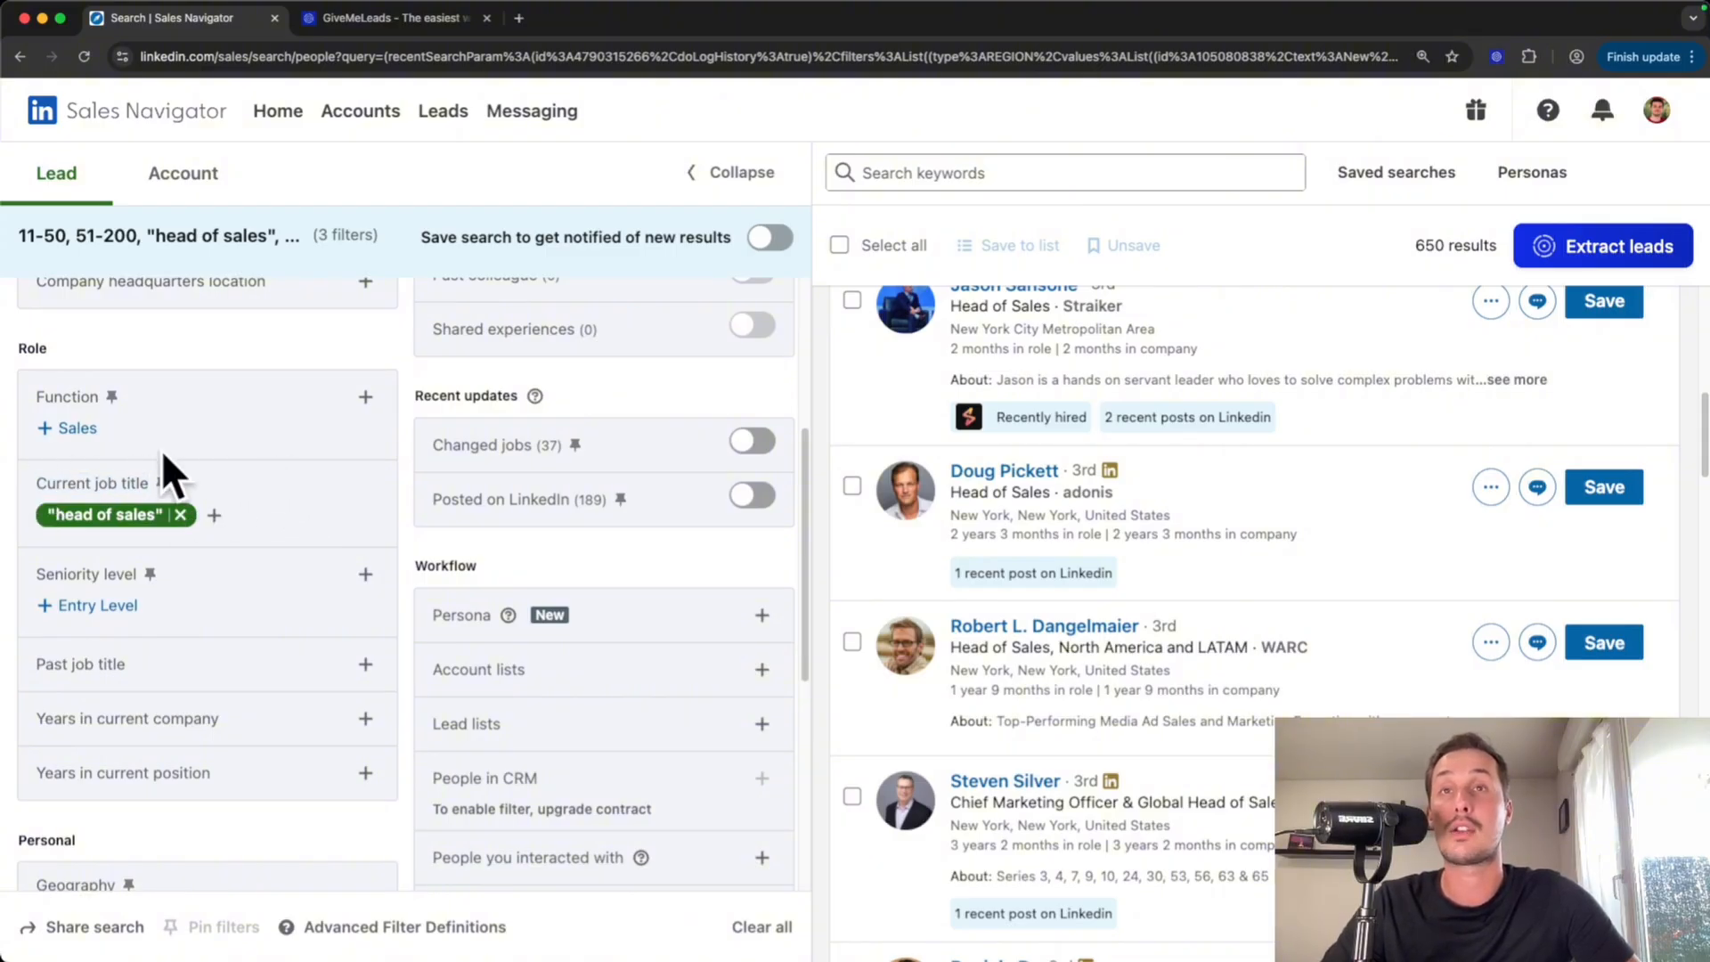
pyautogui.moveTo(46, 516)
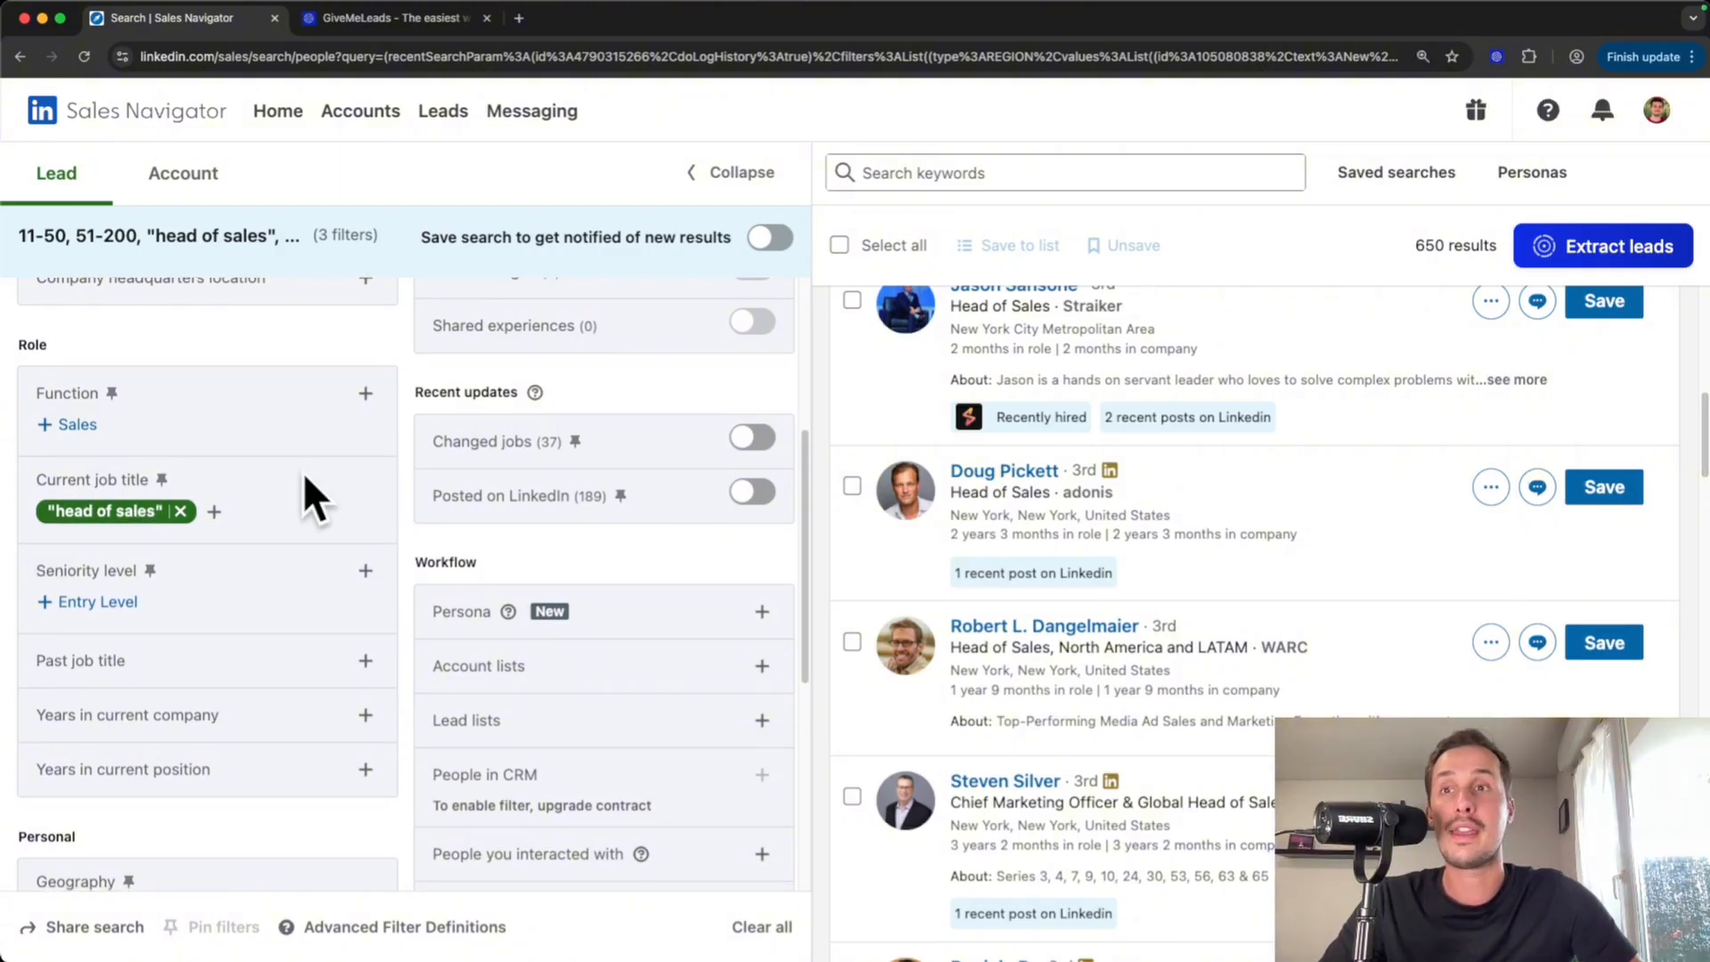
# Examine the geography filter and the number of results of the lead search
pyautogui.scroll(-5, 346, 452)
pyautogui.scroll(-2, 346, 451)
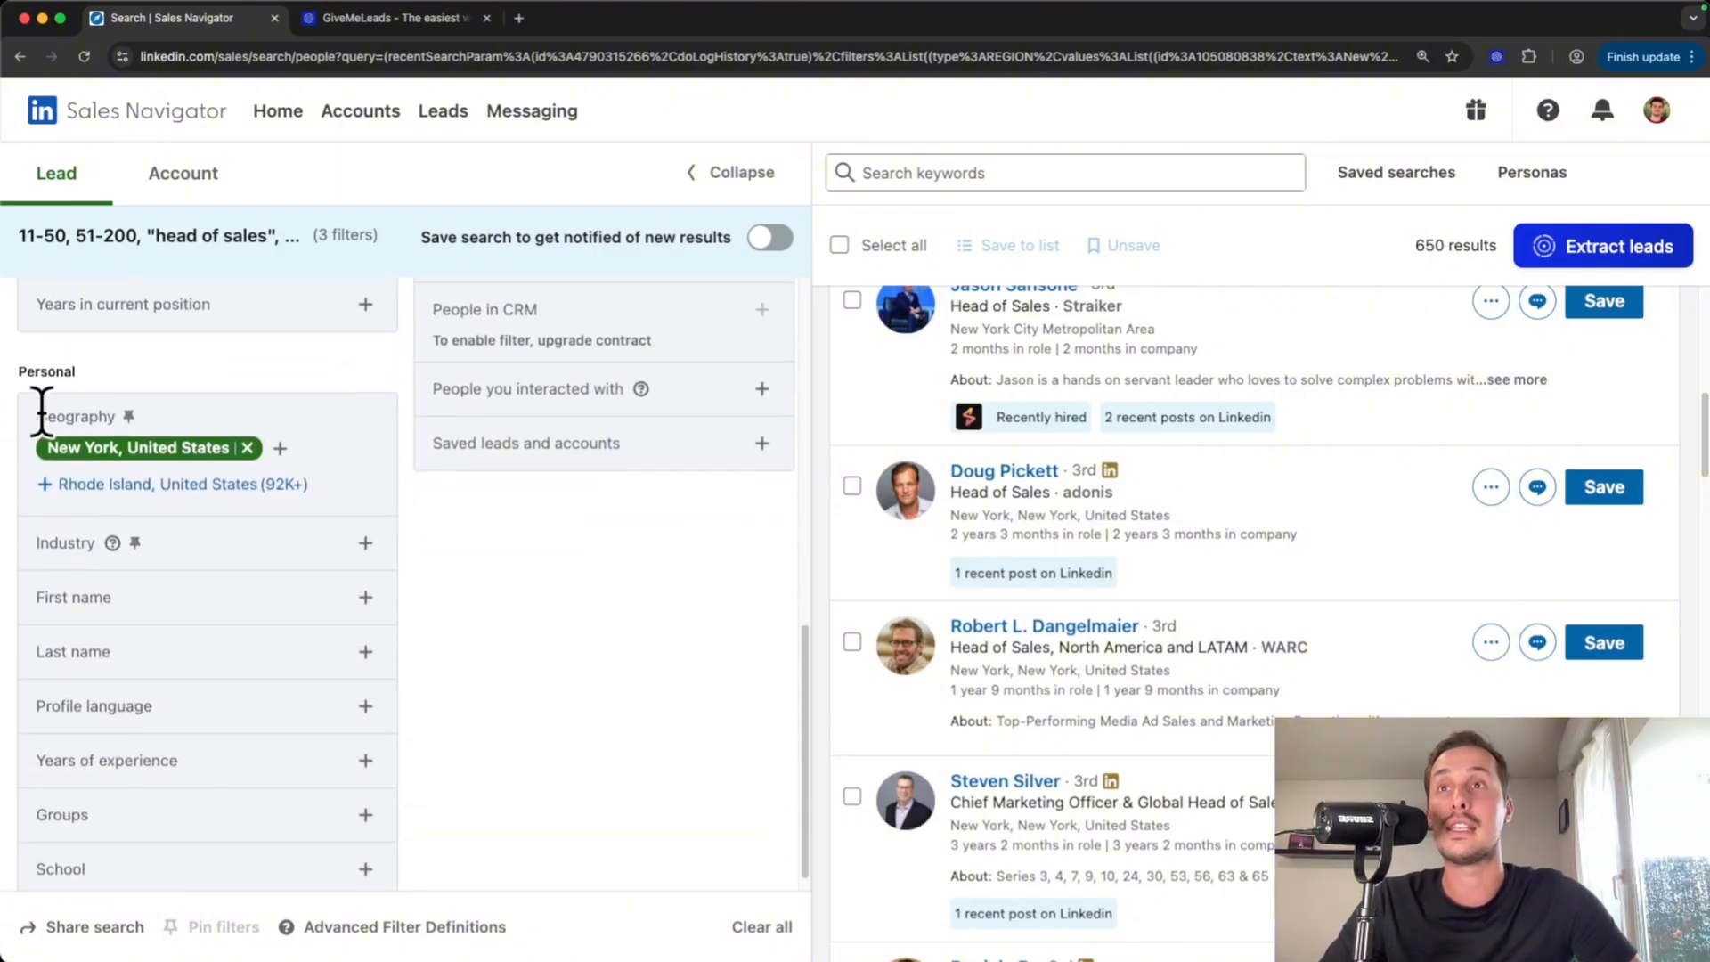
pyautogui.moveTo(38, 392); pyautogui.dragTo(137, 431)
pyautogui.click(243, 372)
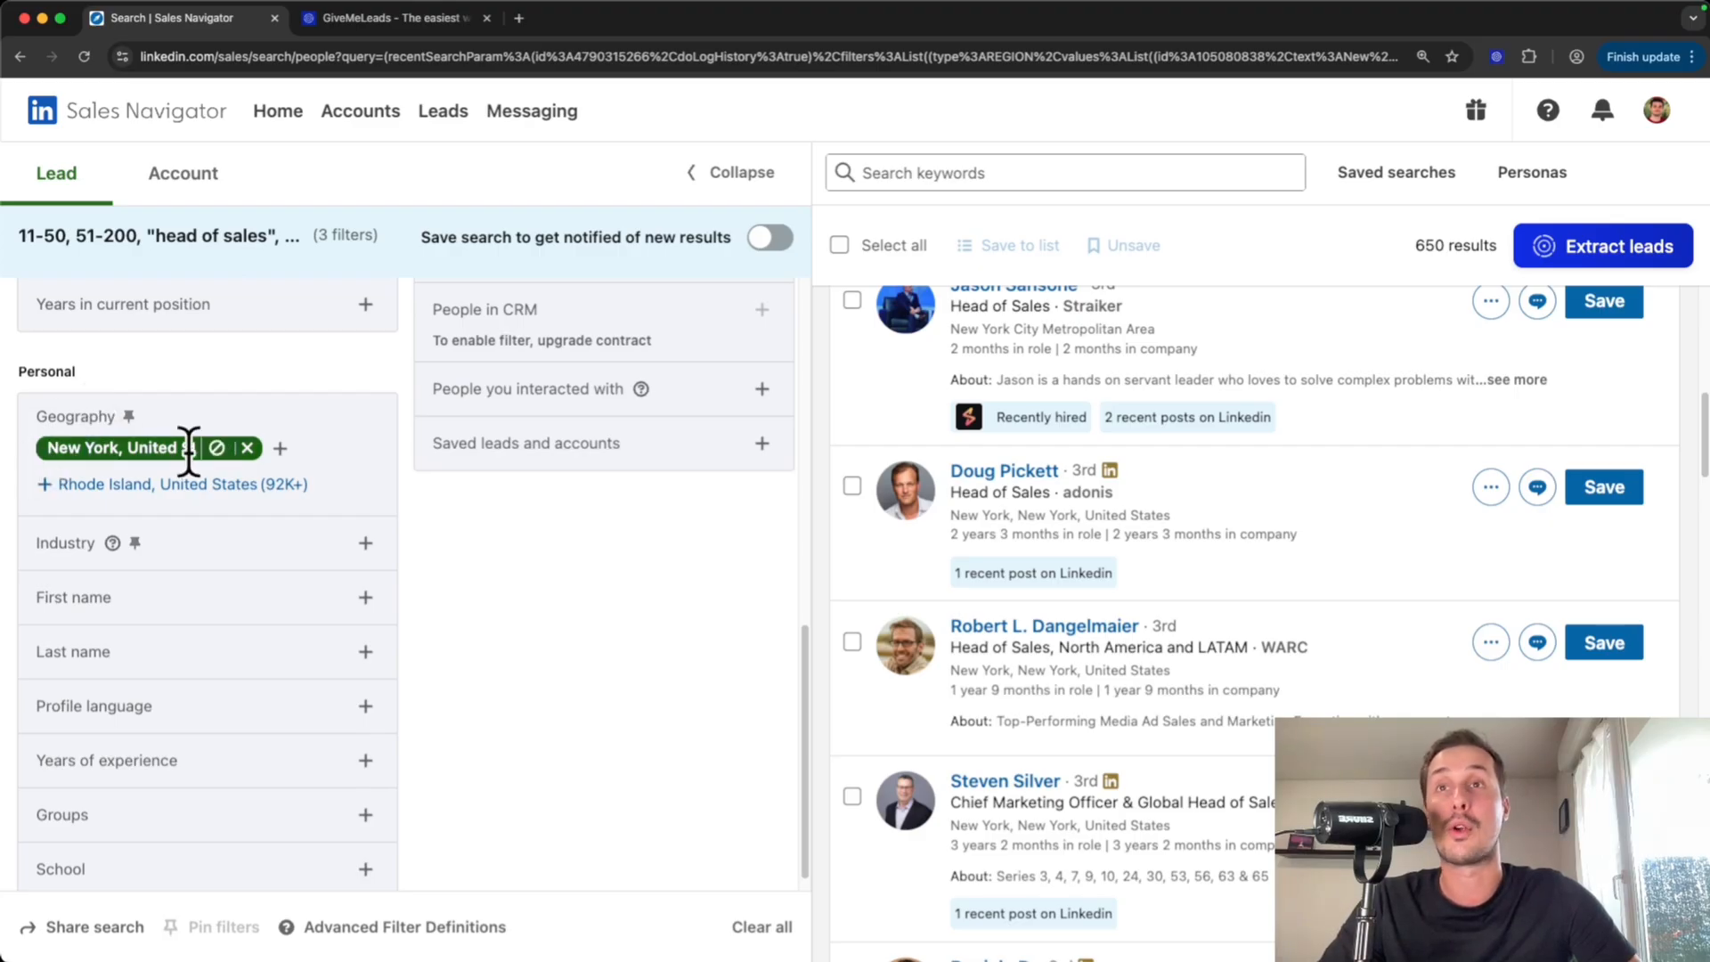
pyautogui.scroll(5, 362, 512)
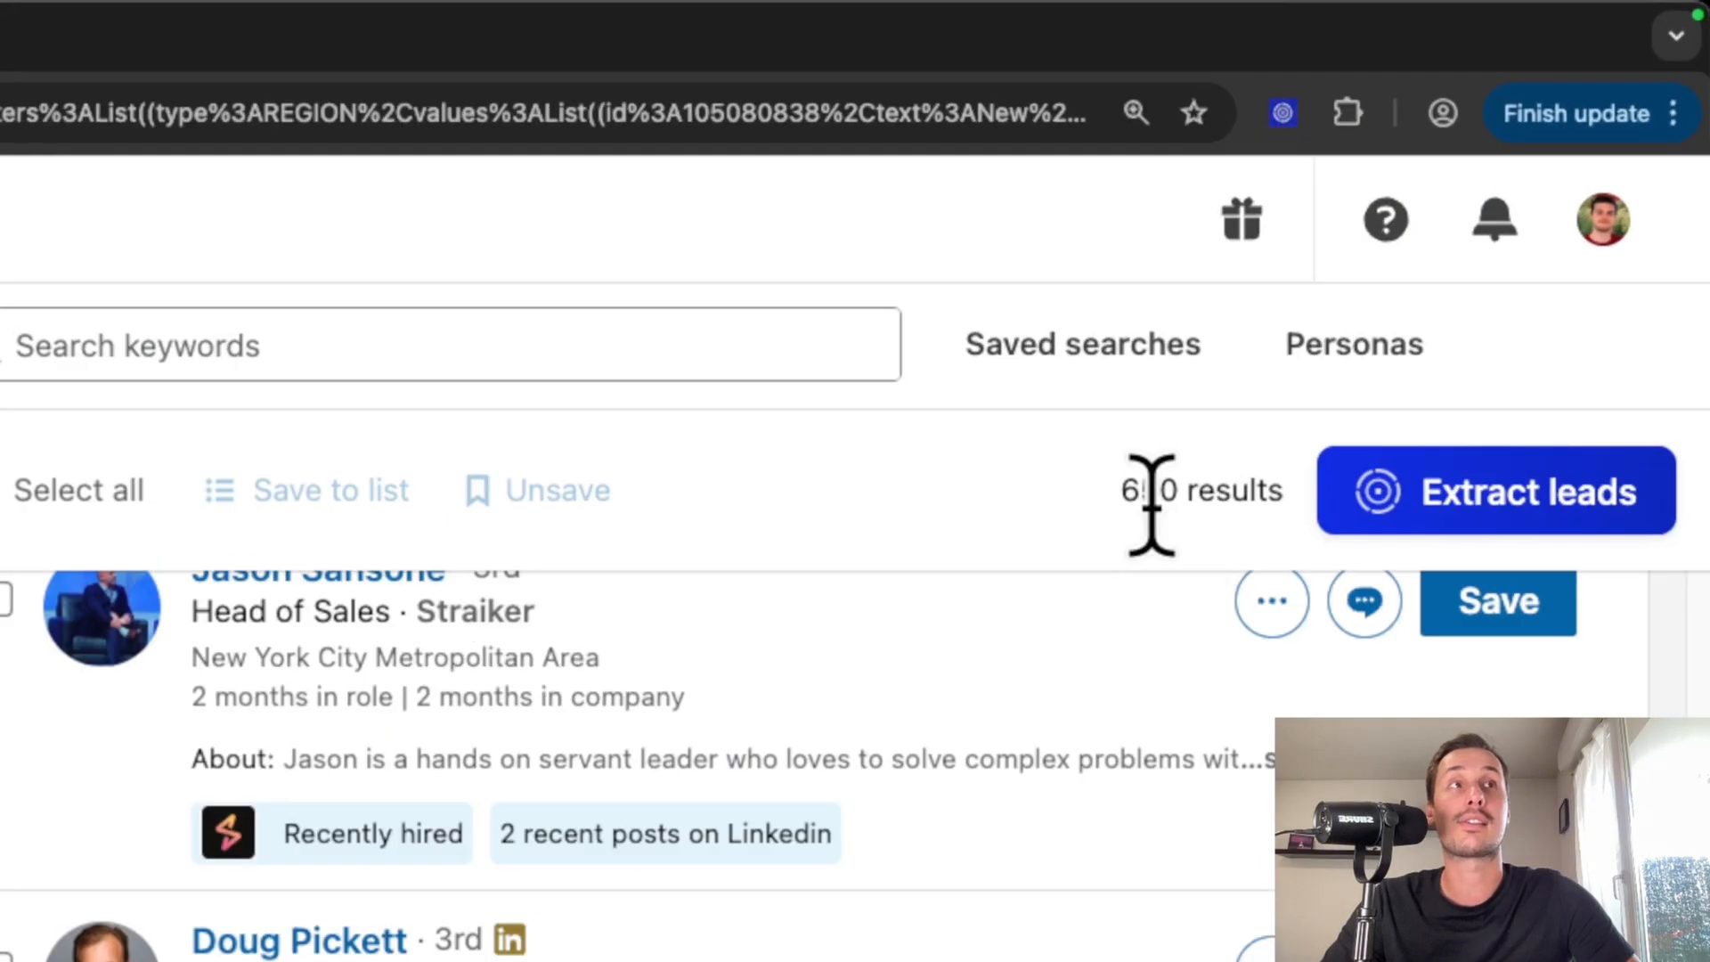
pyautogui.moveTo(1119, 496); pyautogui.dragTo(1231, 496)
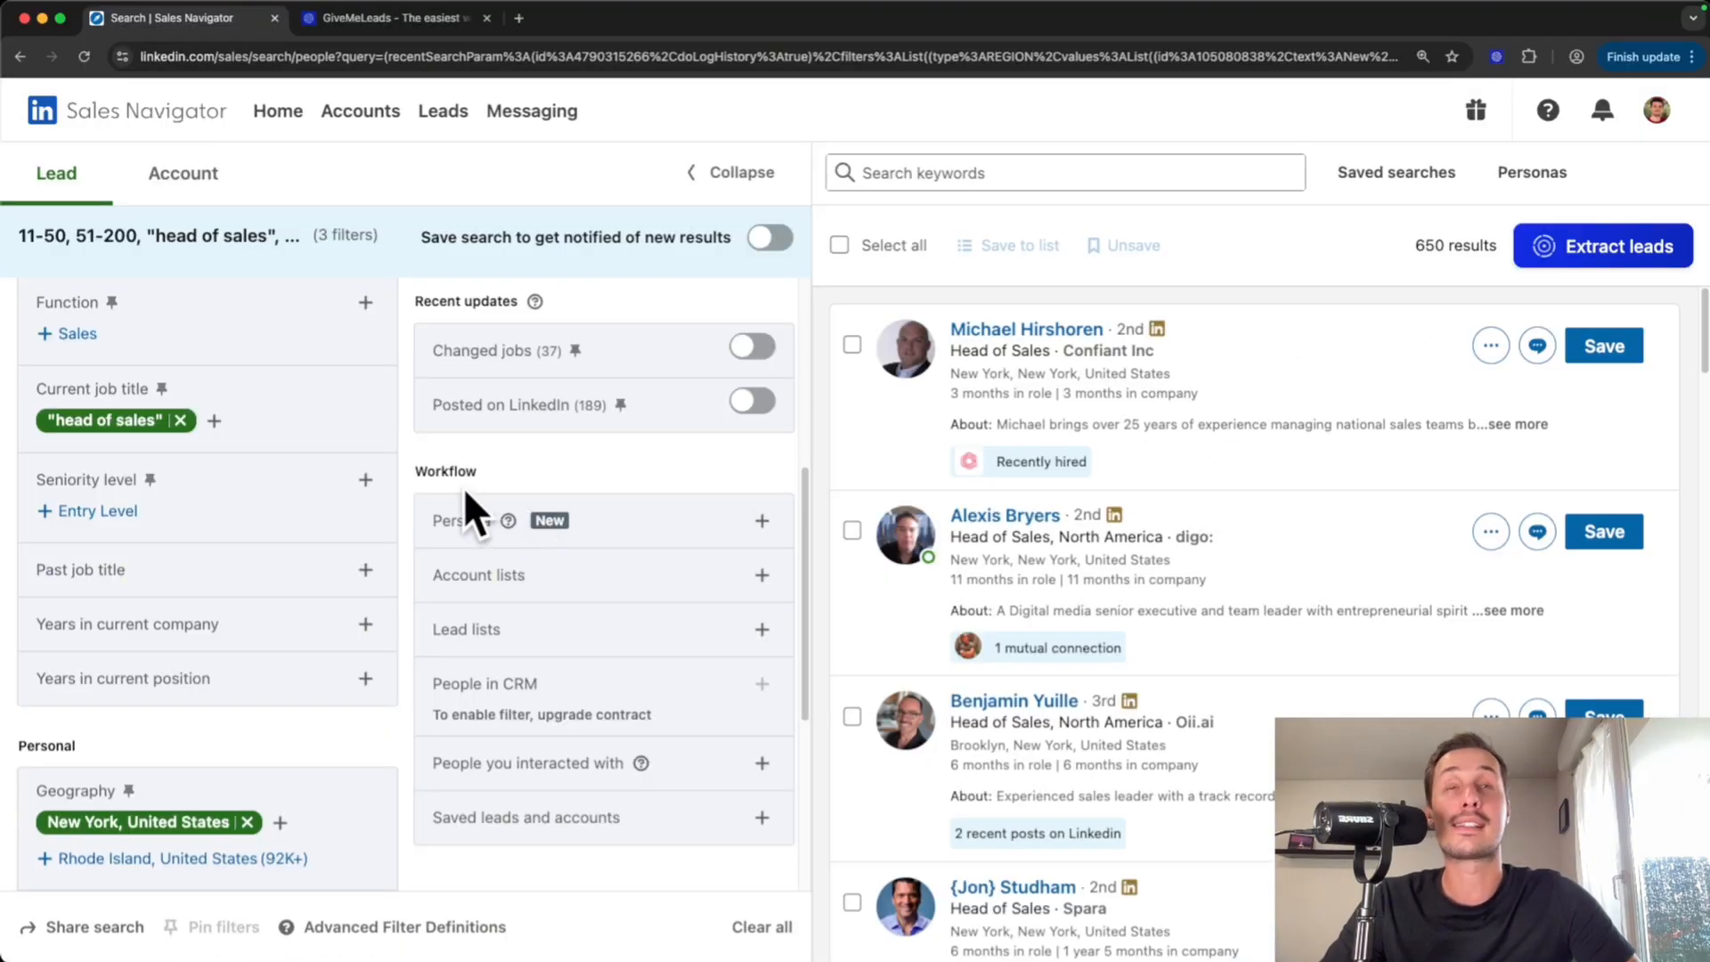
pyautogui.scroll(5, 463, 488)
pyautogui.scroll(-3, 463, 488)
pyautogui.scroll(-3, 1206, 472)
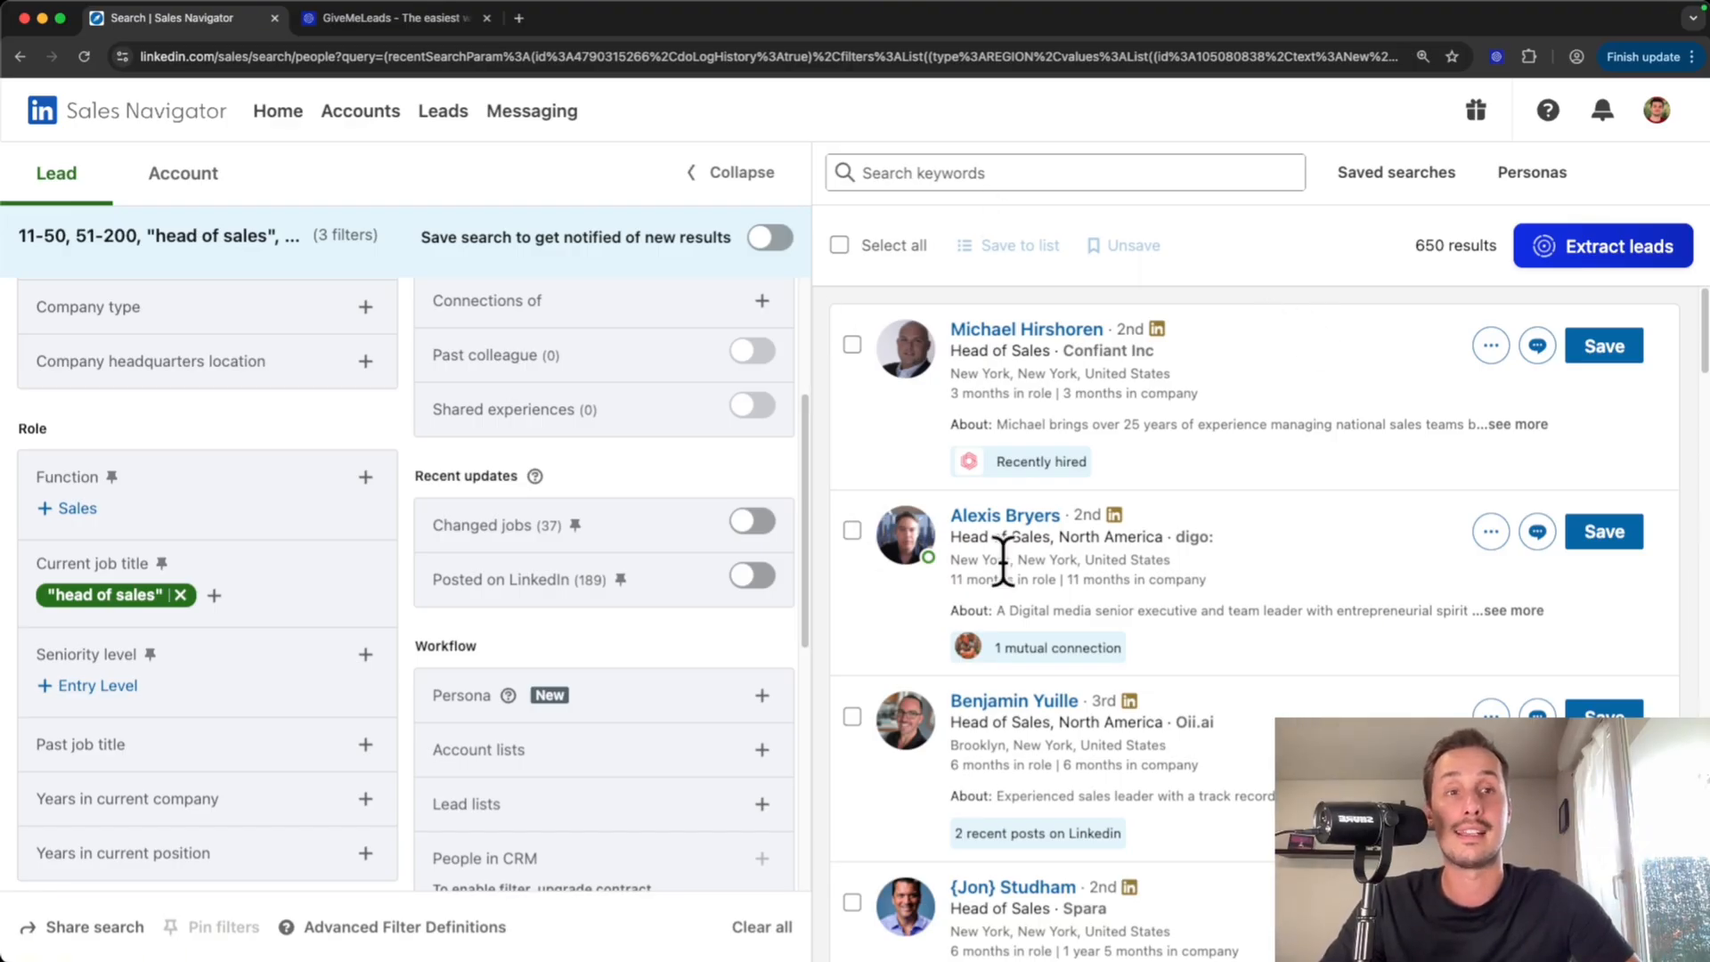
# Switch to the GiveMeLeads site and open its account sign-up page
pyautogui.click(400, 20)
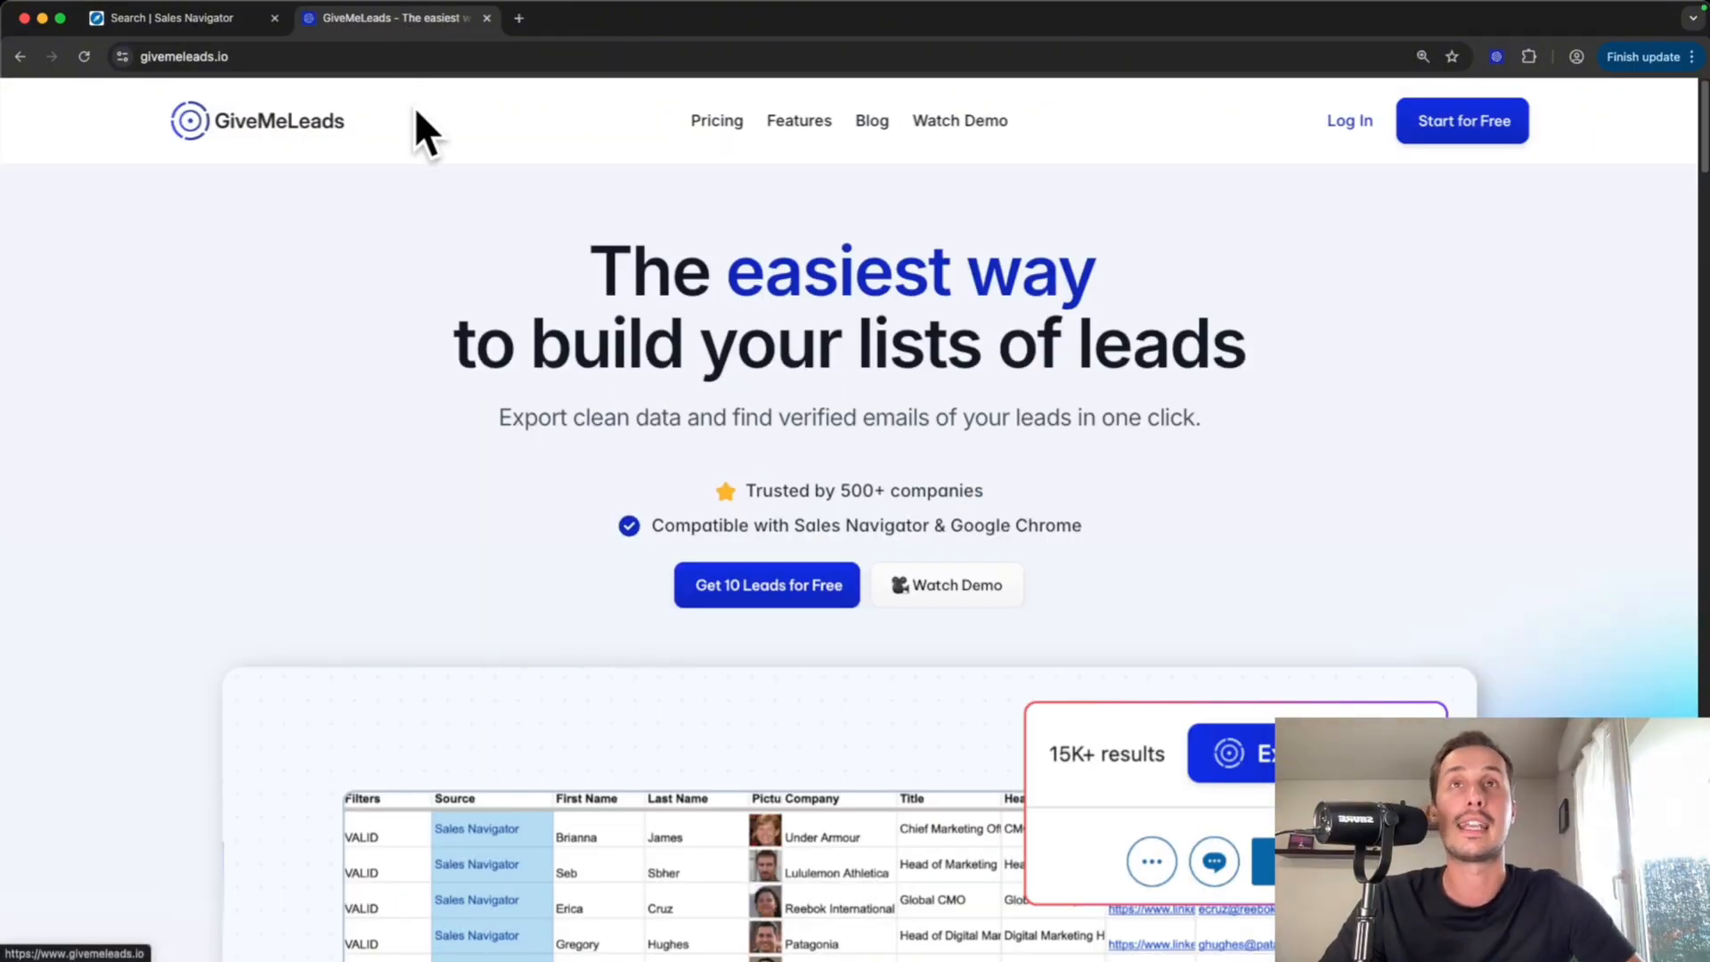
pyautogui.click(1443, 123)
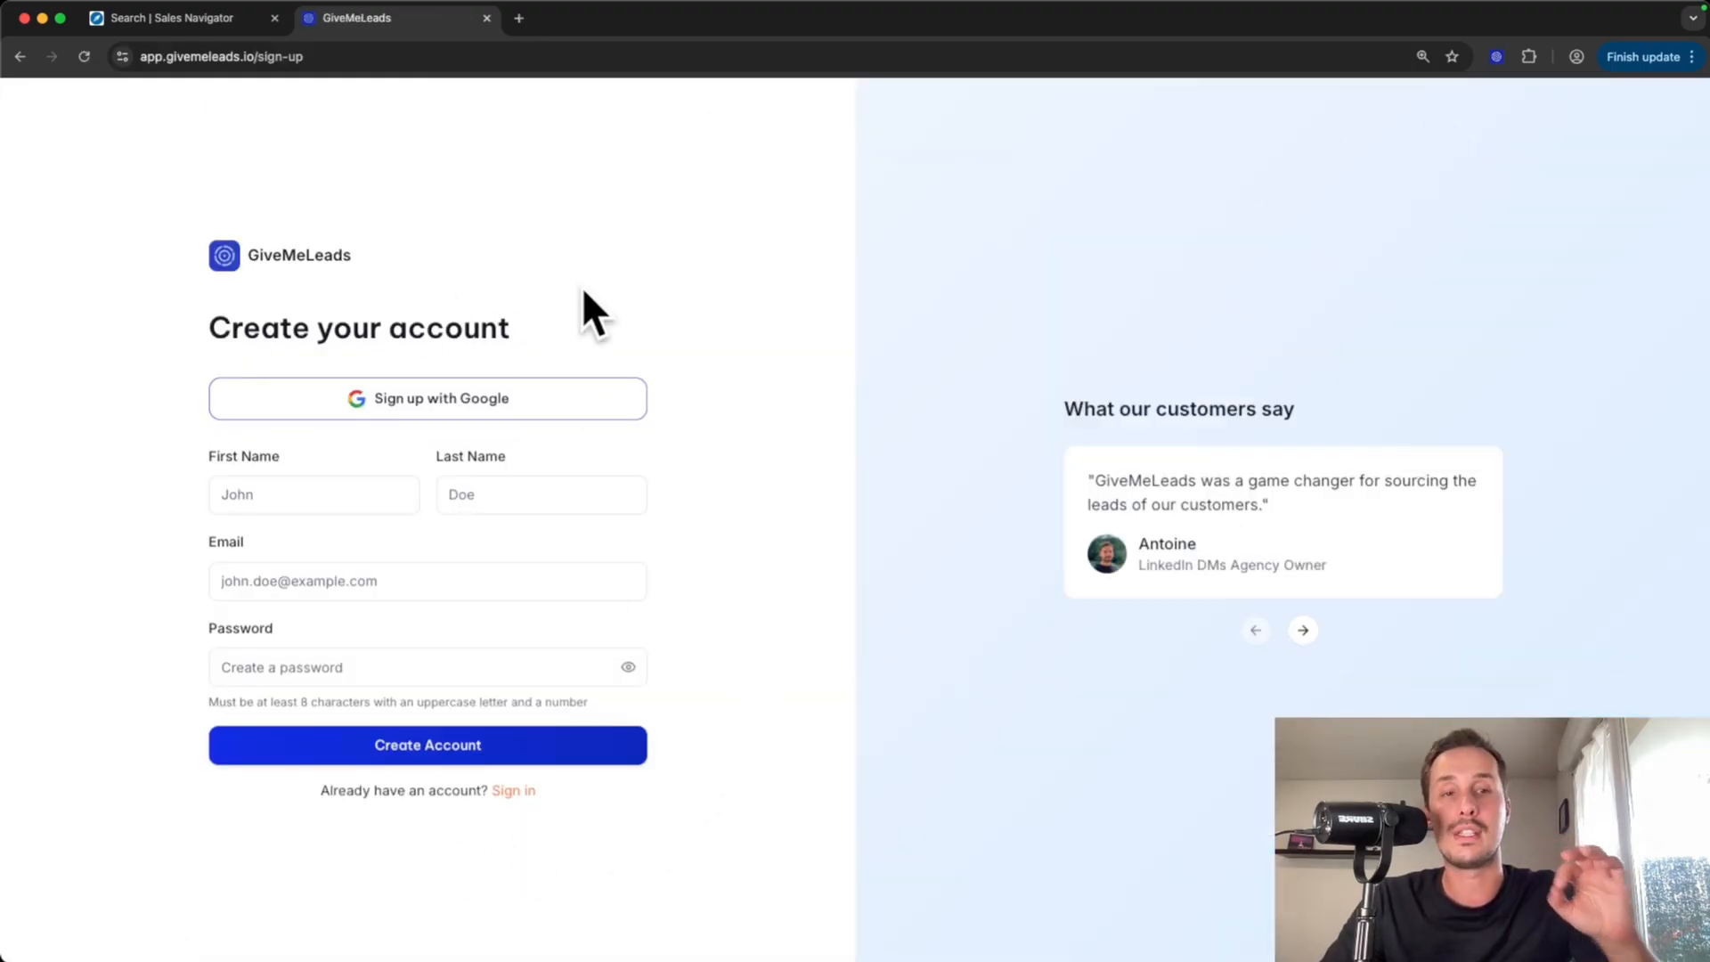
# Send the Sales Navigator search to GiveMeLeads and save the target for export with Sales Navigator Extract as its source
pyautogui.click(200, 25)
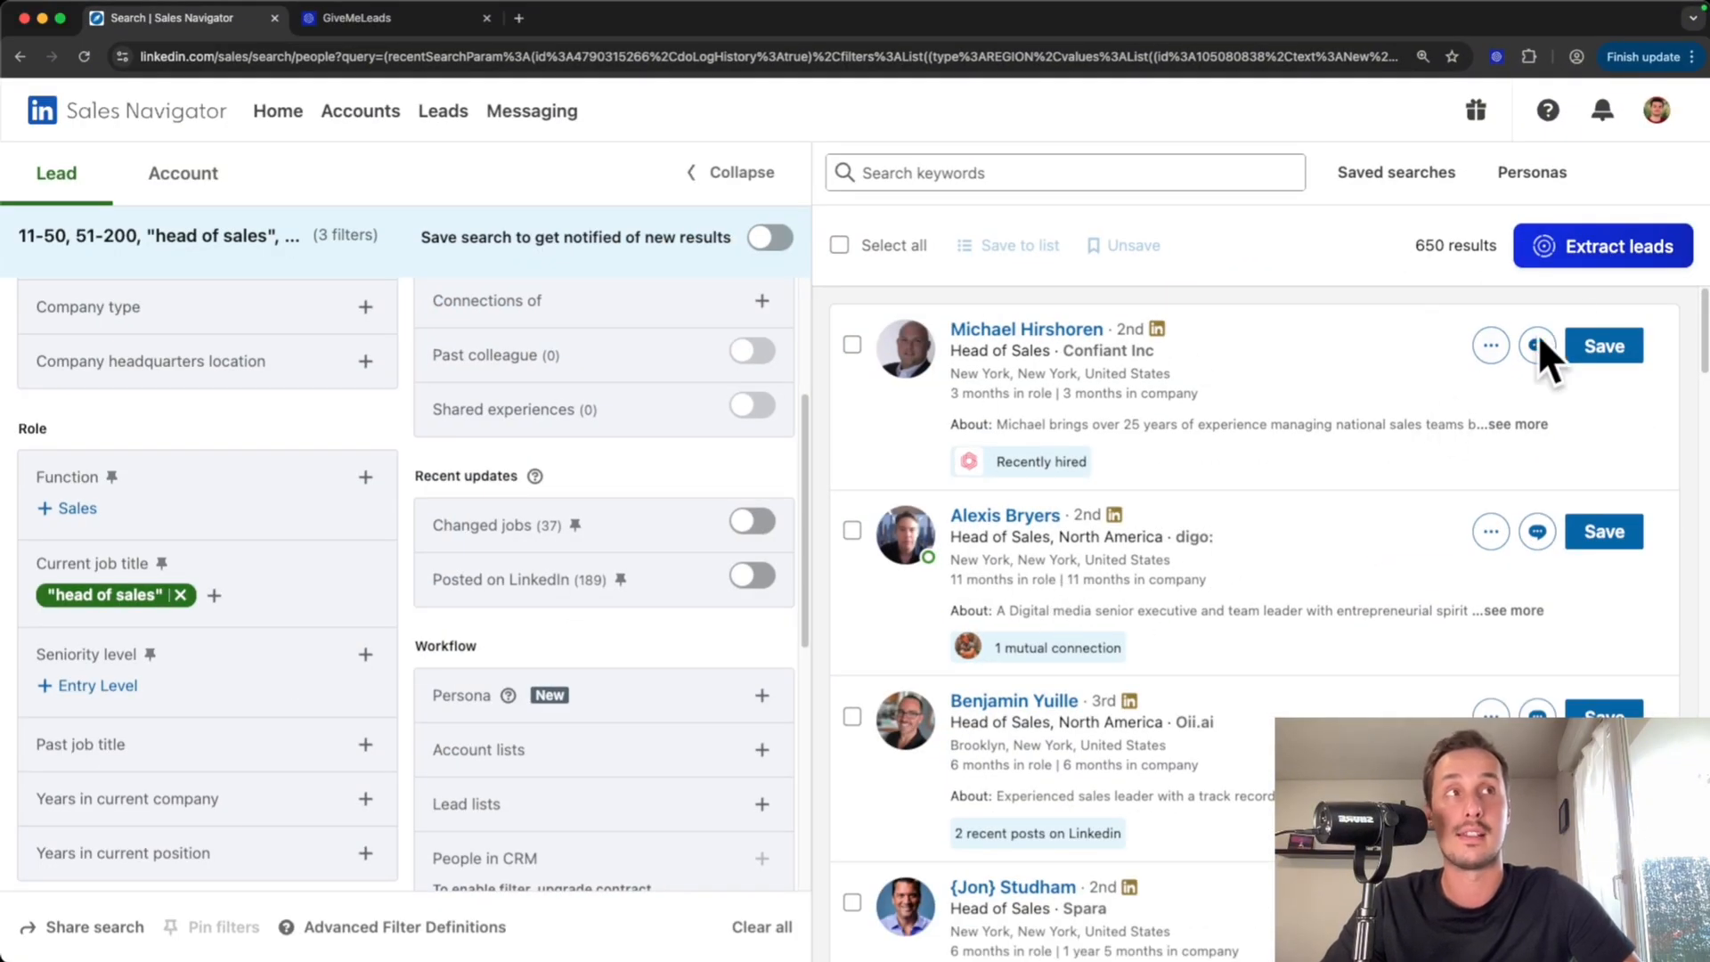
pyautogui.click(1602, 255)
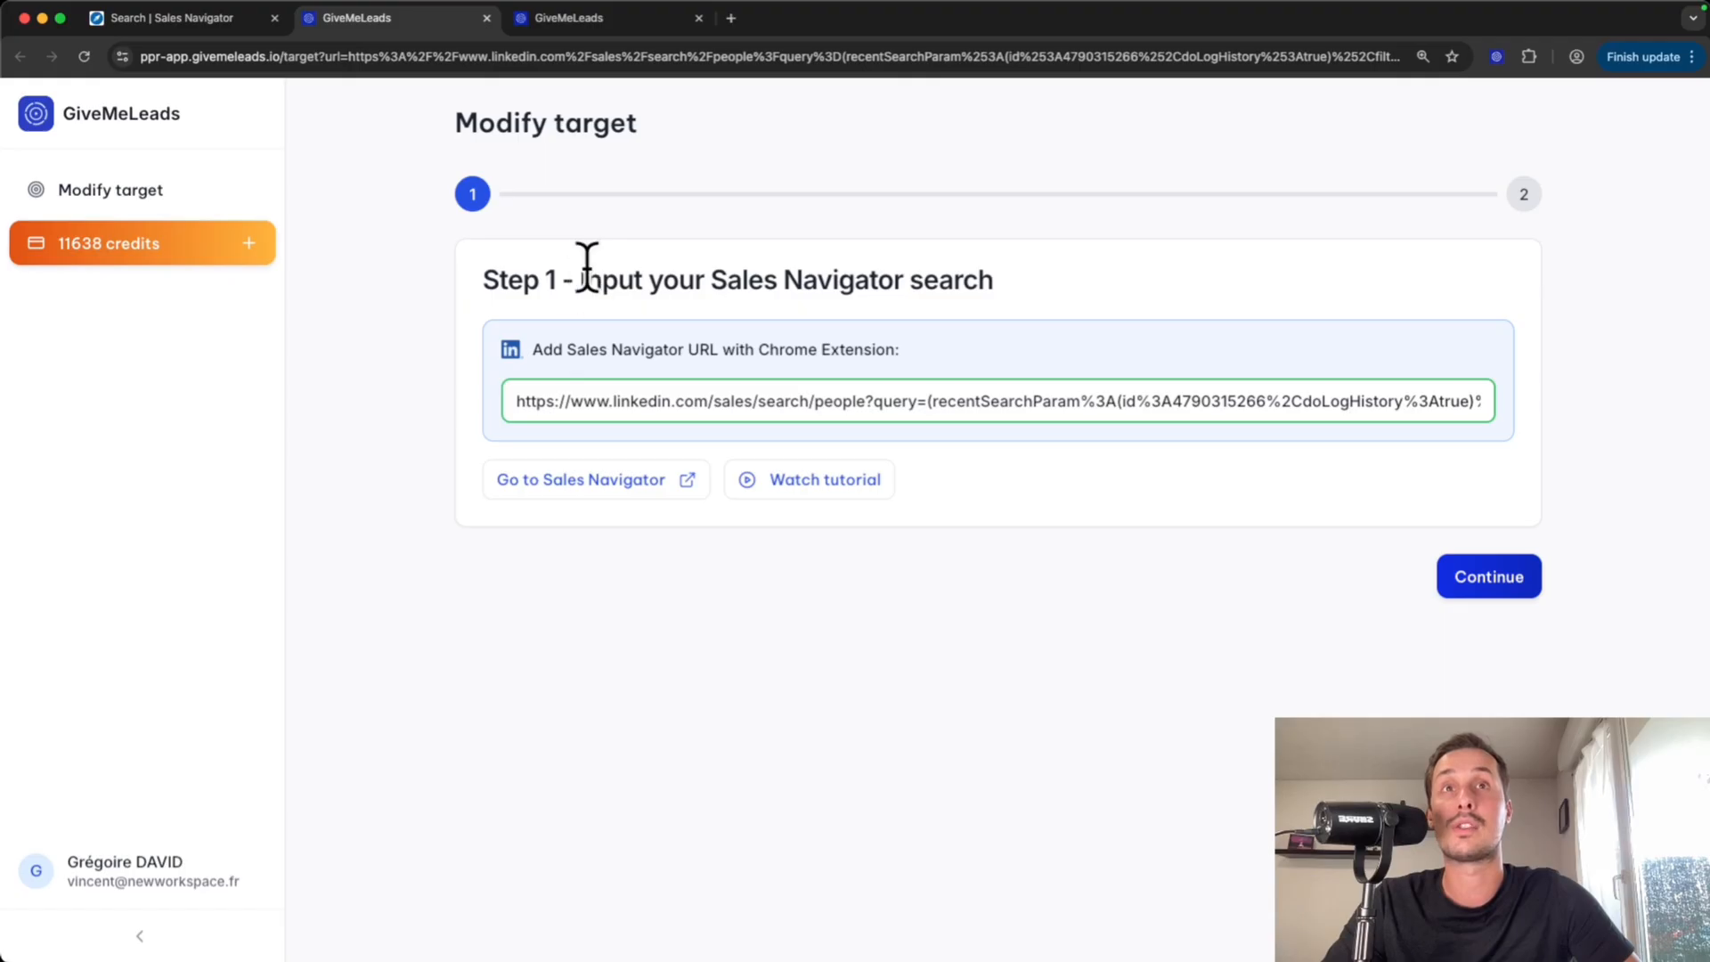
pyautogui.moveTo(520, 401); pyautogui.dragTo(1291, 484)
pyautogui.click(1489, 577)
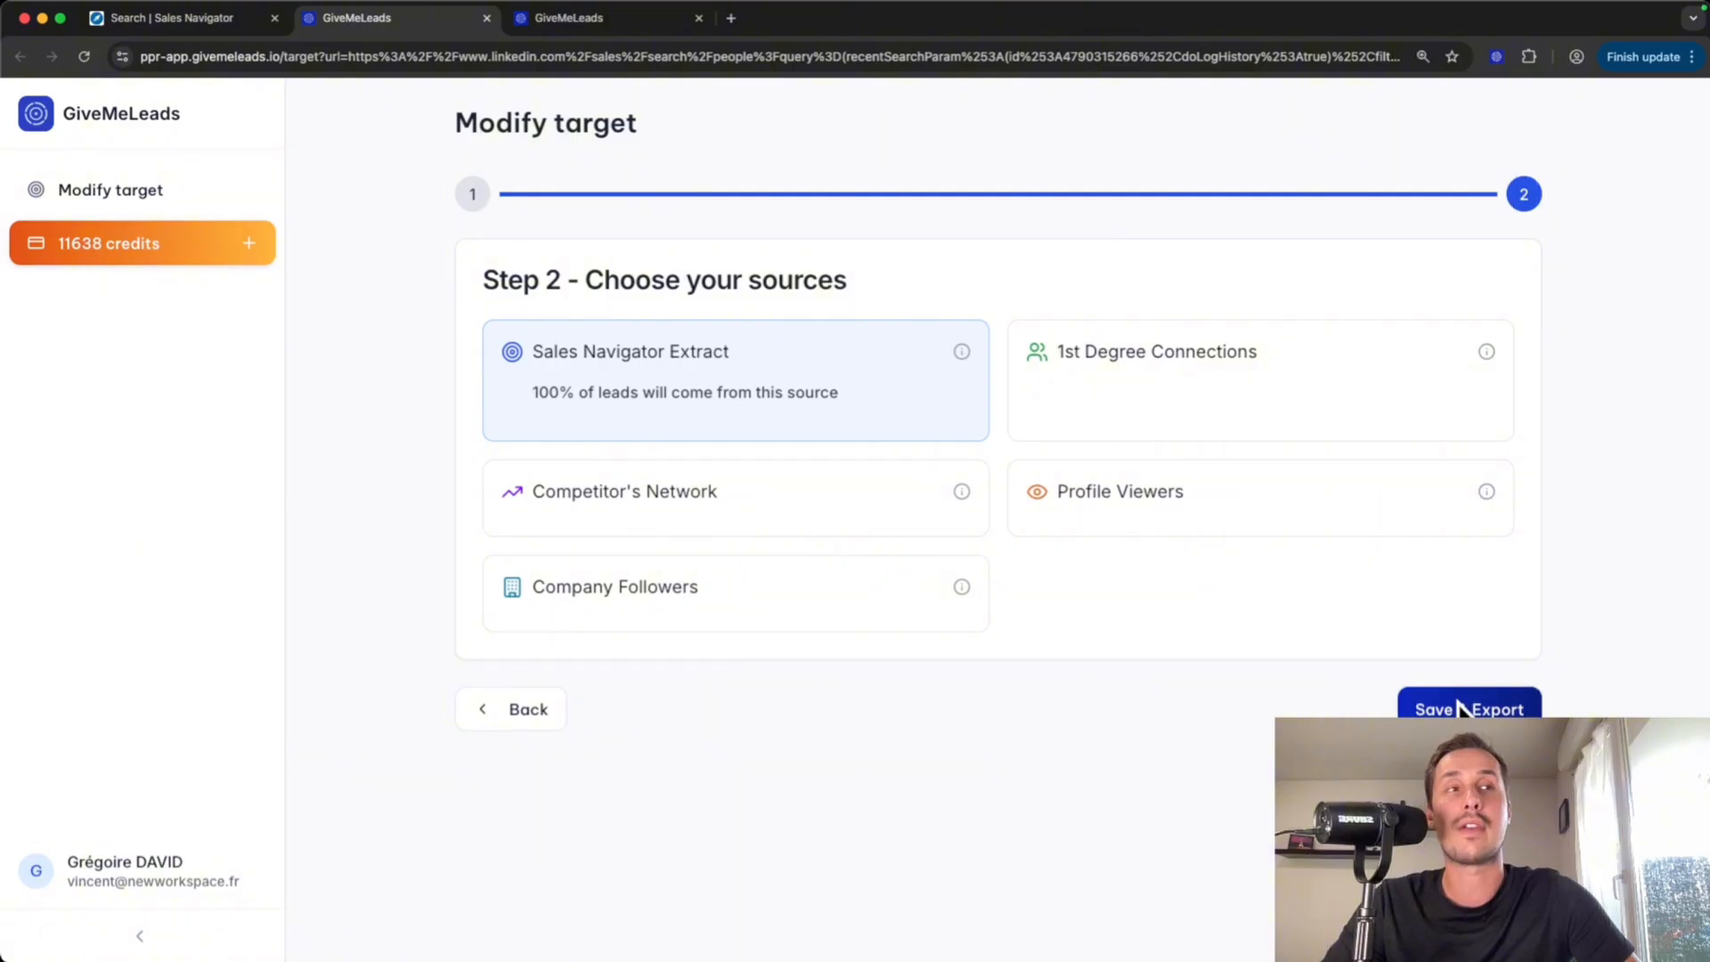
pyautogui.click(1464, 710)
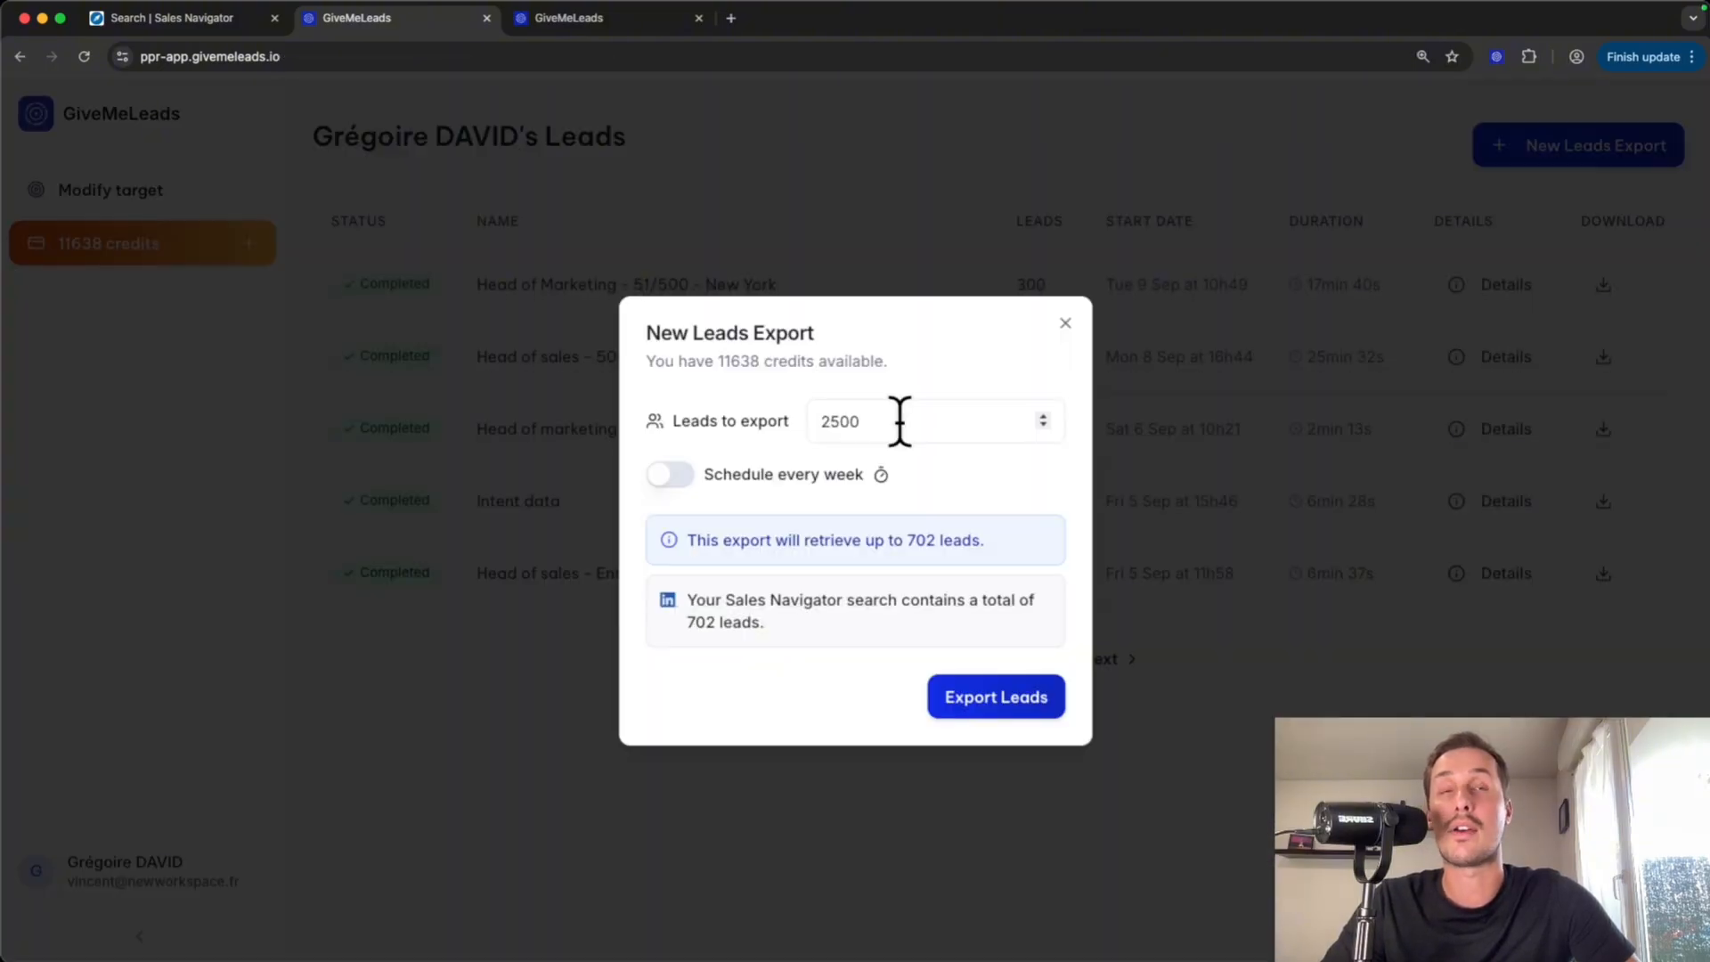
# Set the number of leads to export to 300 and start the export
pyautogui.moveTo(900, 422); pyautogui.dragTo(797, 438)
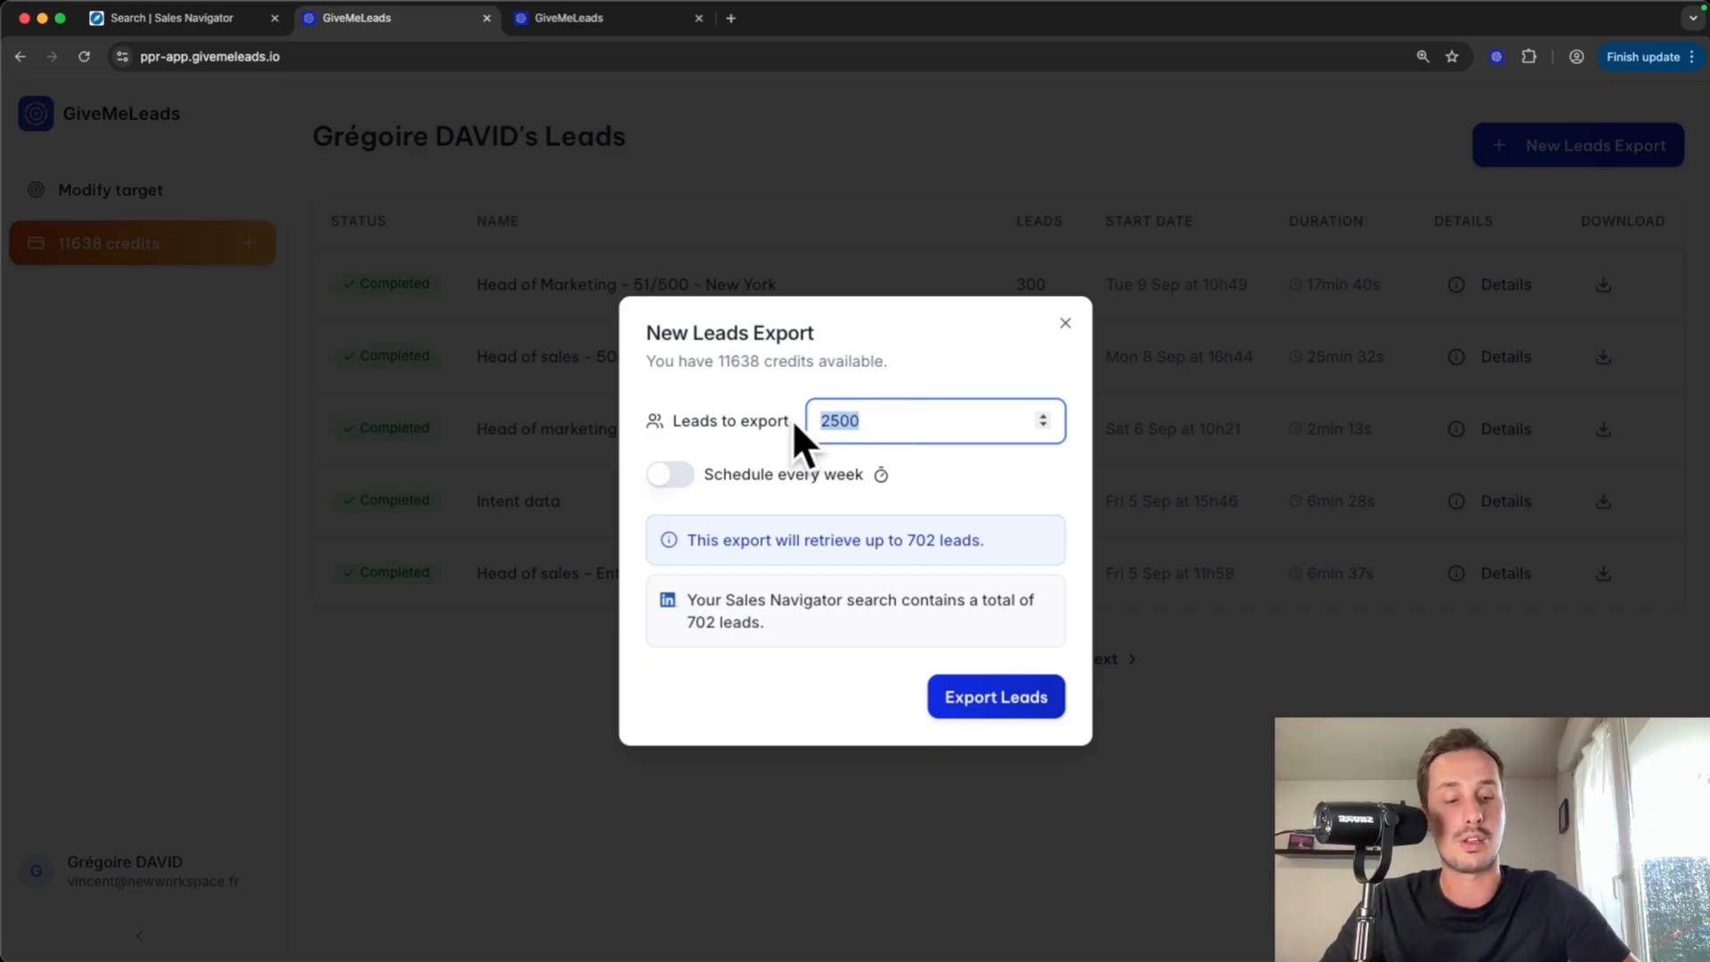
pyautogui.write('300')
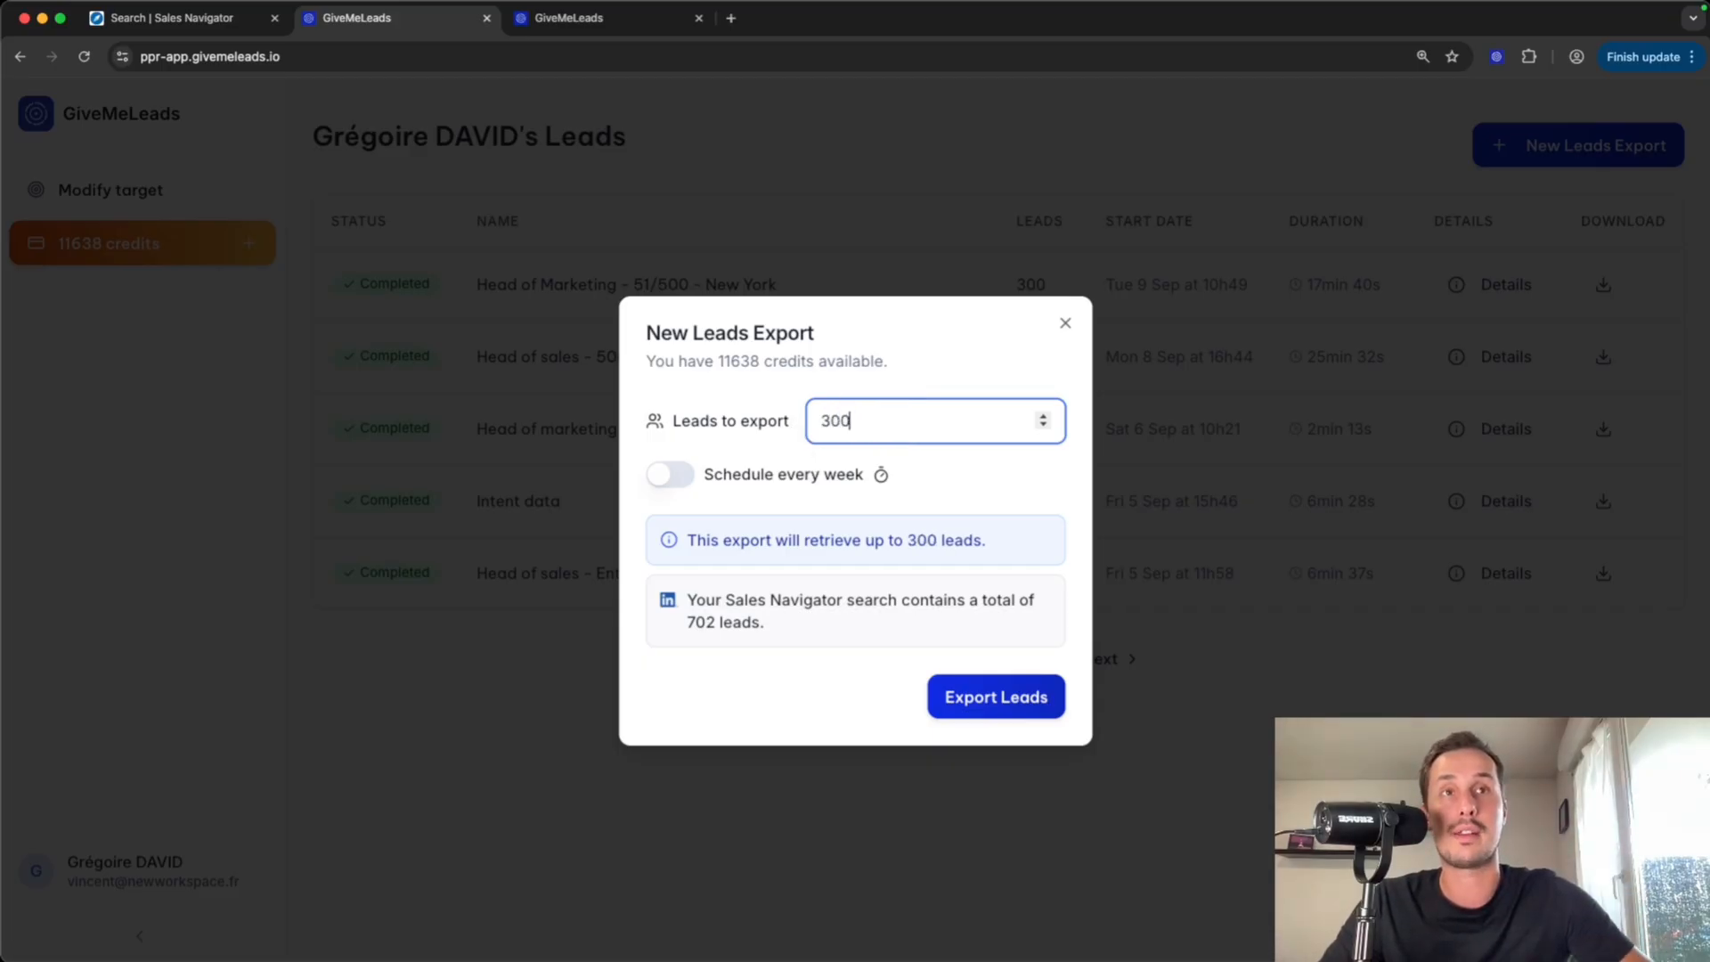
pyautogui.click(986, 699)
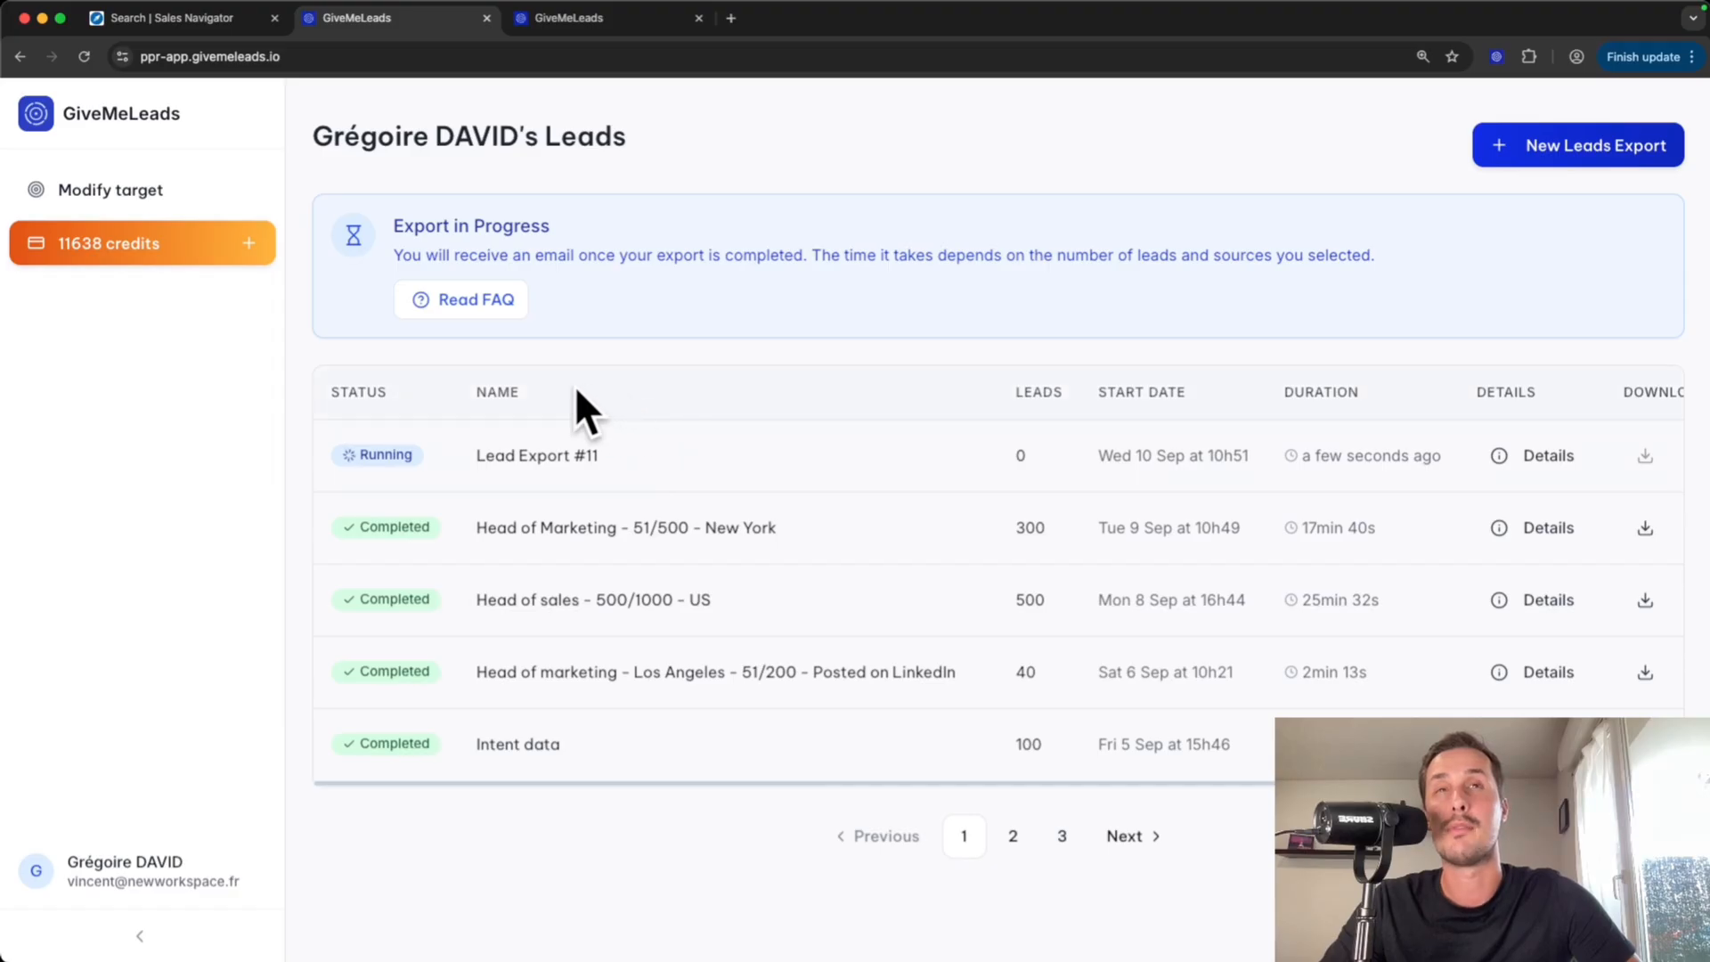
# Rename the running lead export as "Head of Sales - 11/200 - New York"
pyautogui.click(580, 455)
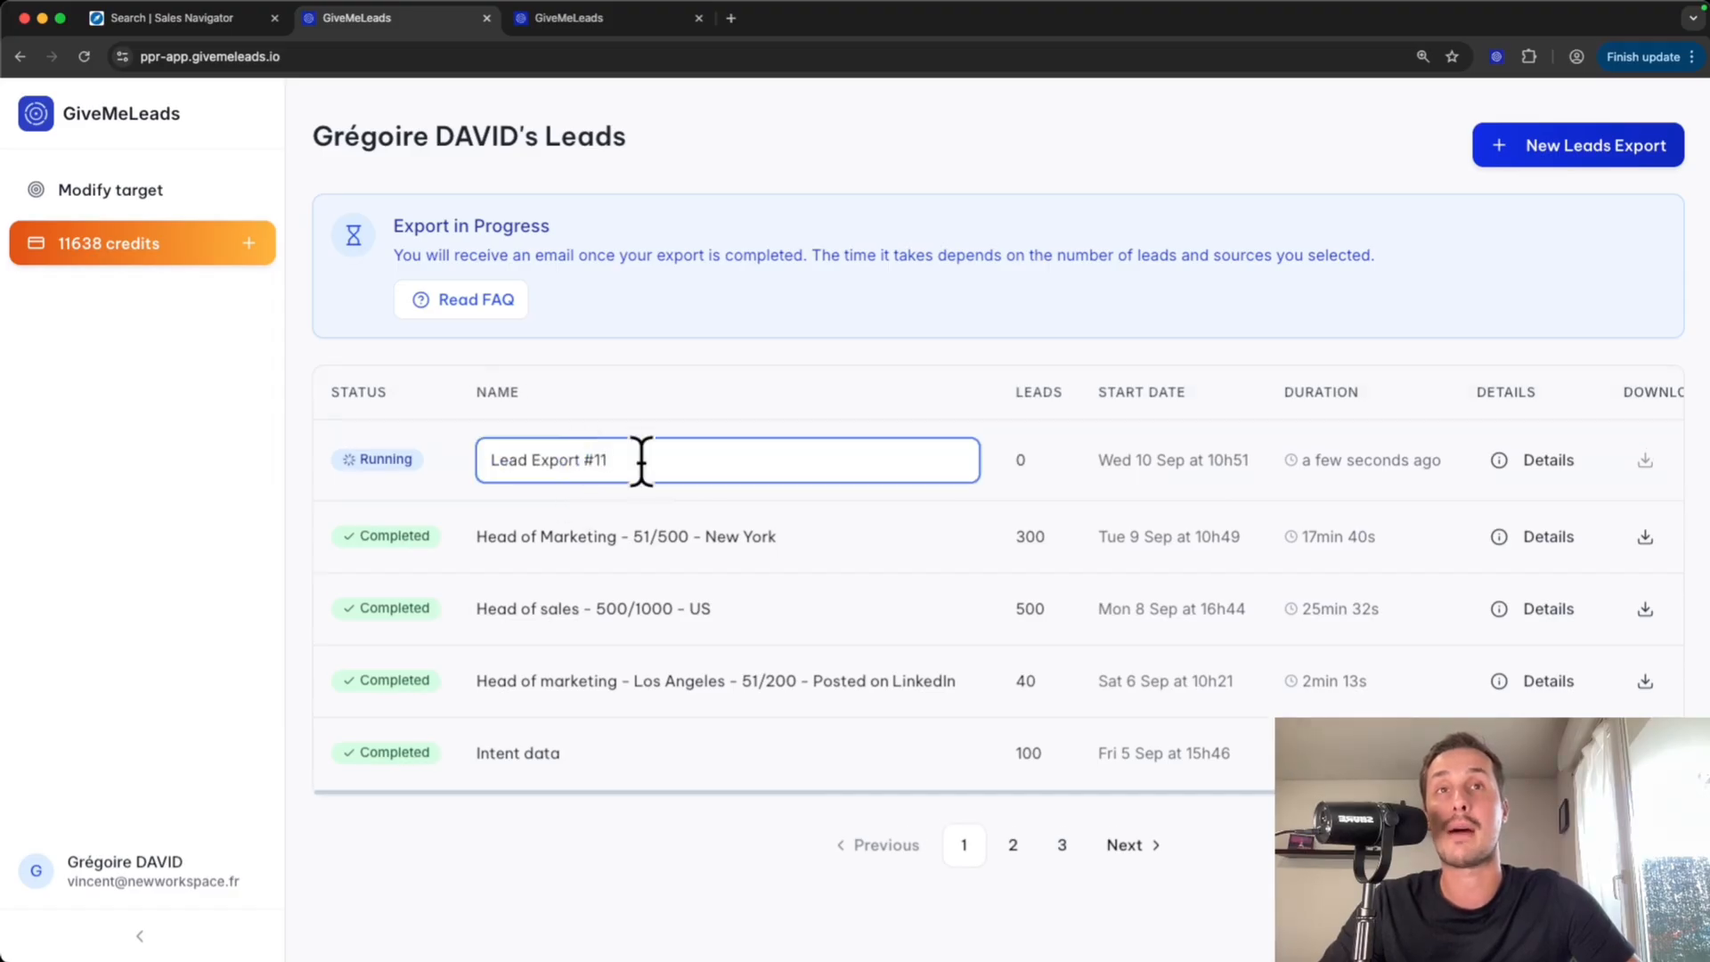
pyautogui.press('super+a')
pyautogui.write('Head of Sales - 11/200 - New York')
pyautogui.moveTo(488, 460); pyautogui.dragTo(639, 460)
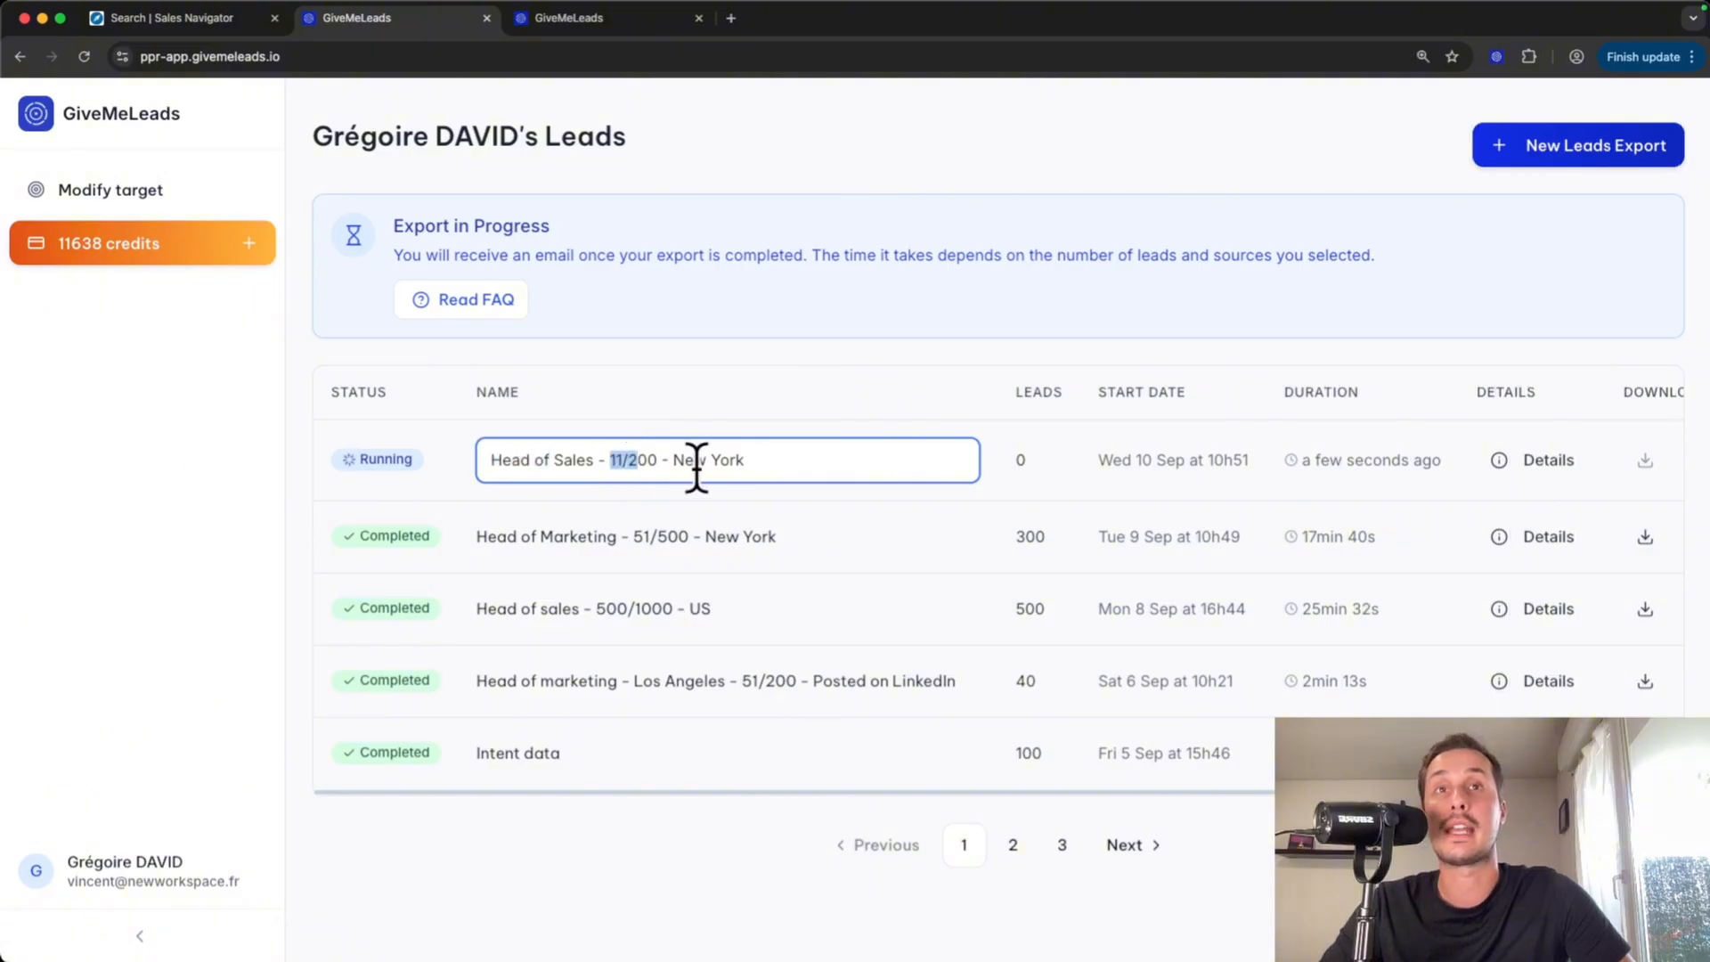
pyautogui.click(791, 464)
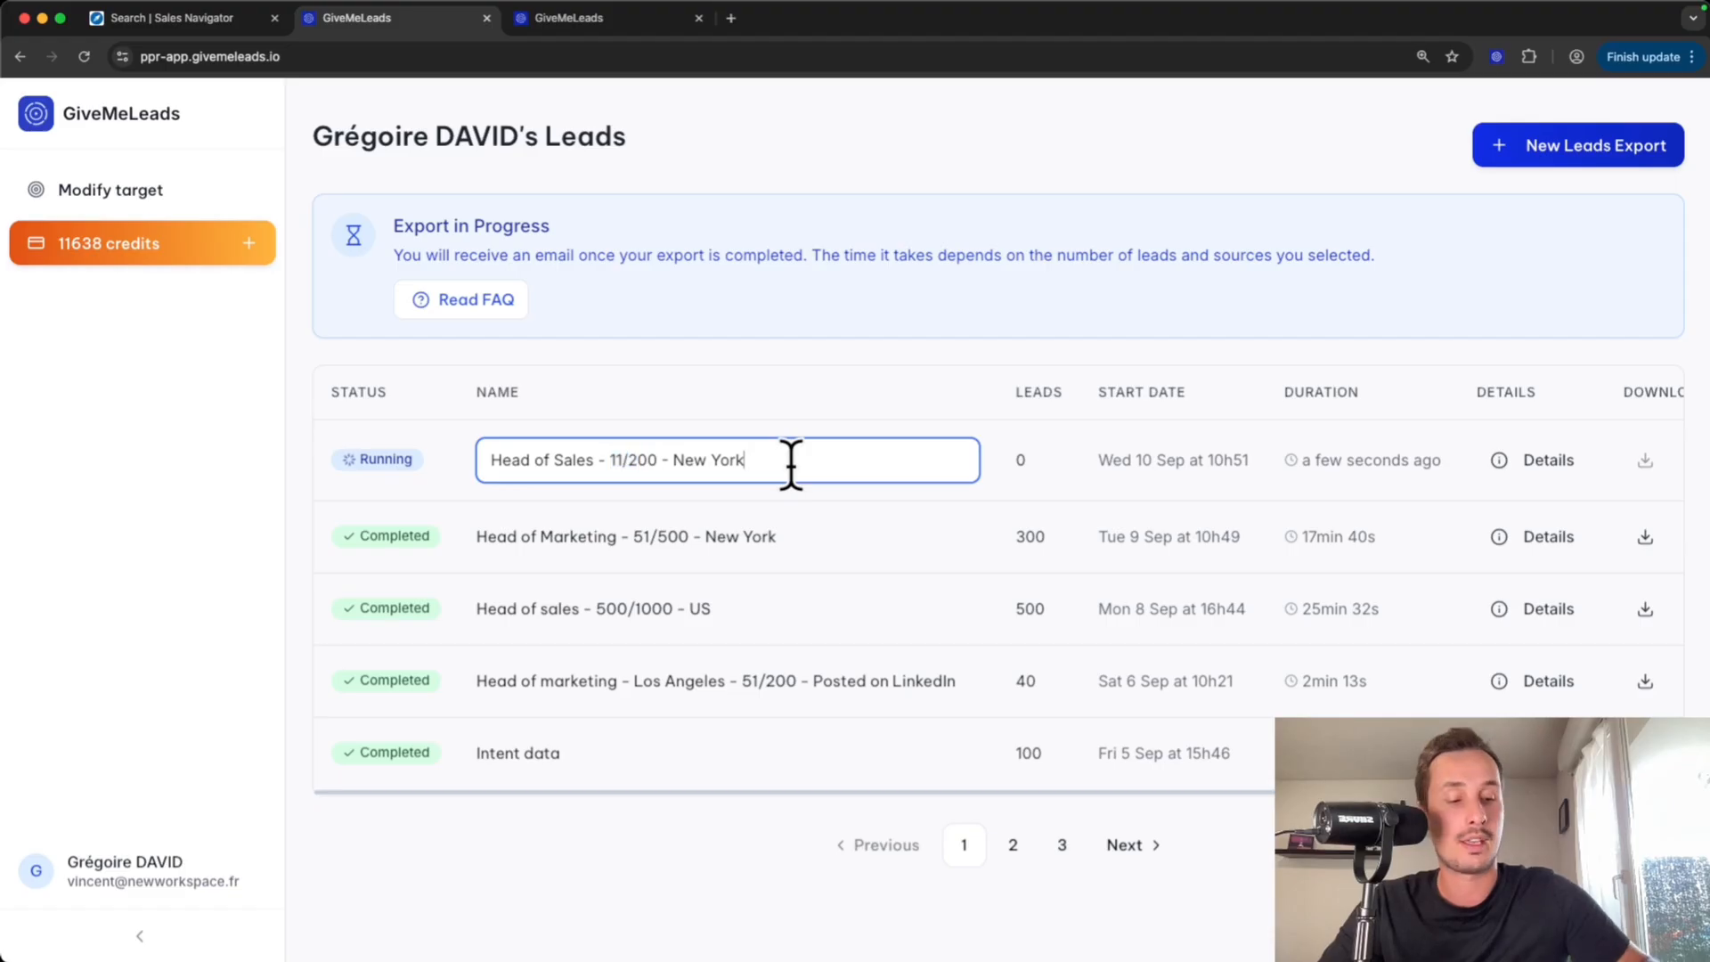
pyautogui.press('Return')
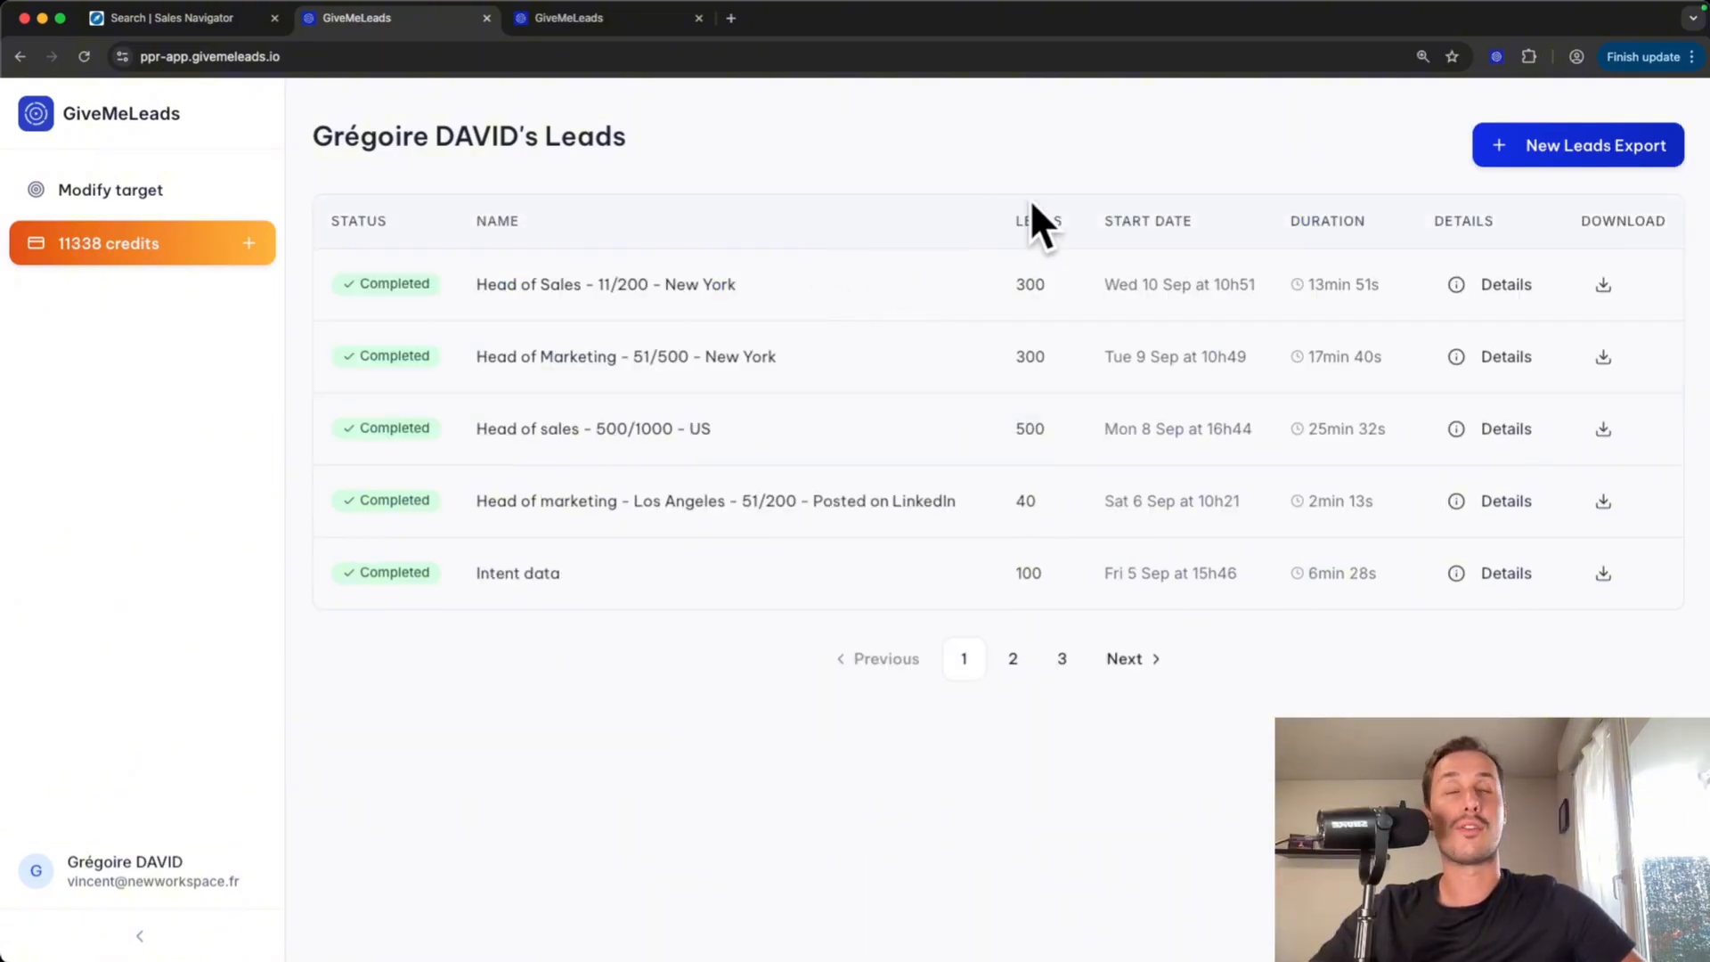
# Download the completed Head of Sales - 11/200 - New York export as a CSV file
pyautogui.moveTo(1559, 221); pyautogui.dragTo(1665, 247)
pyautogui.click(1661, 251)
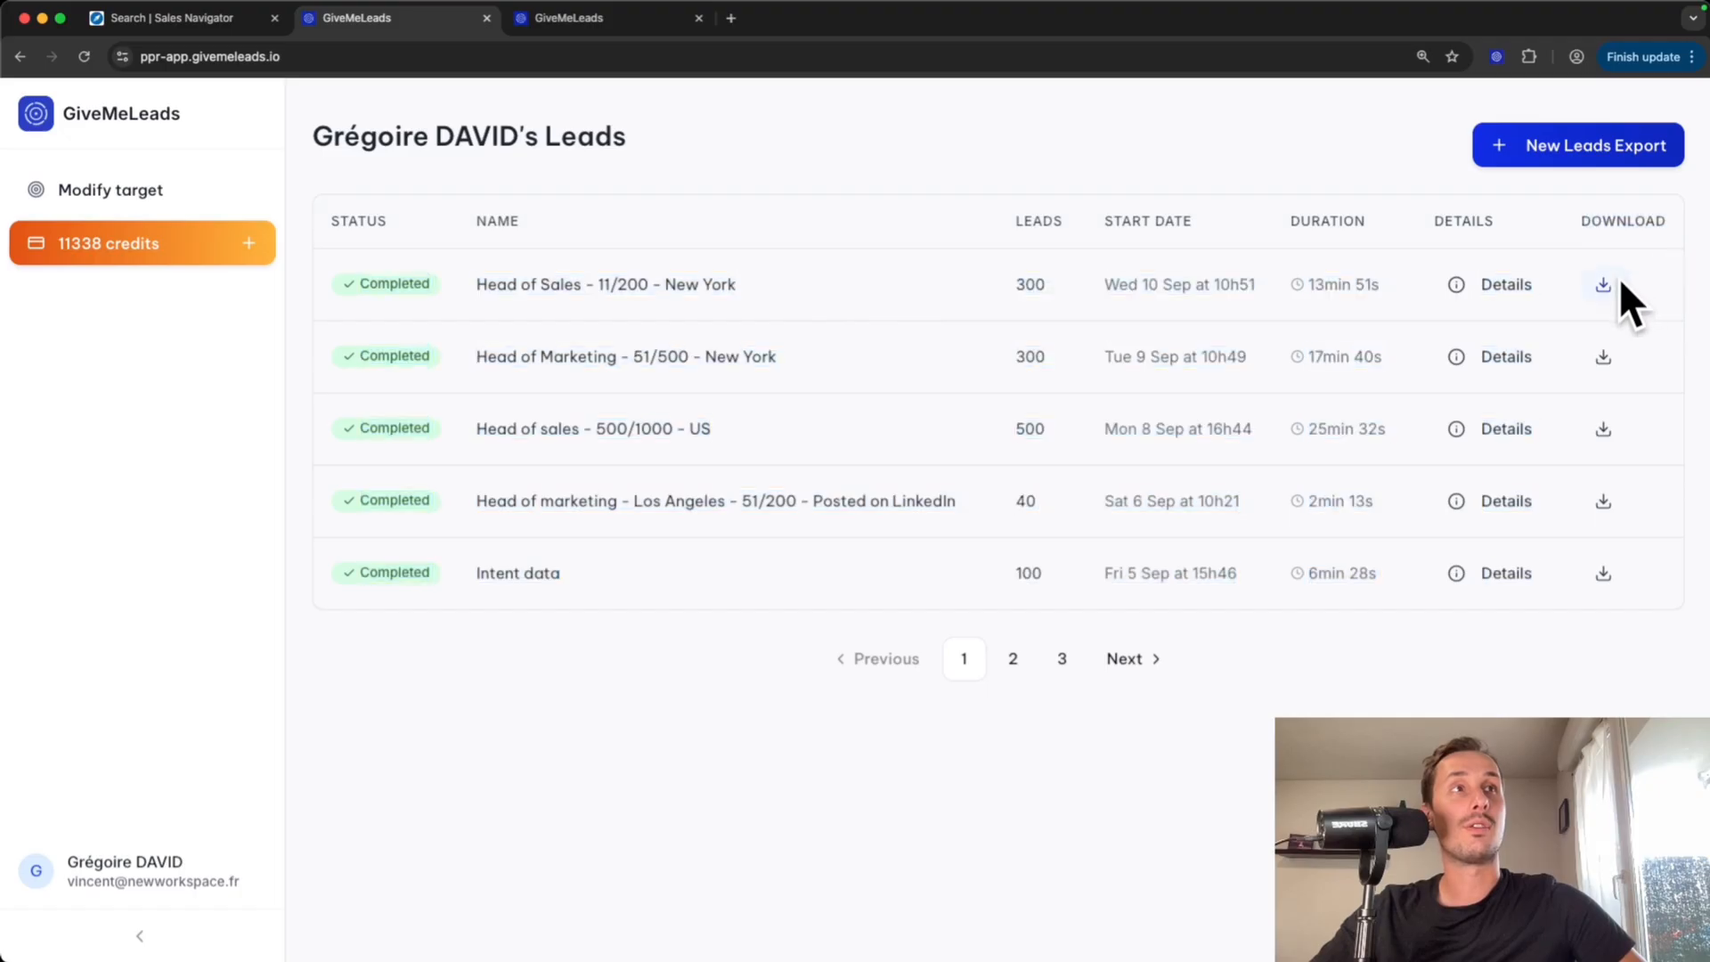
pyautogui.click(1609, 283)
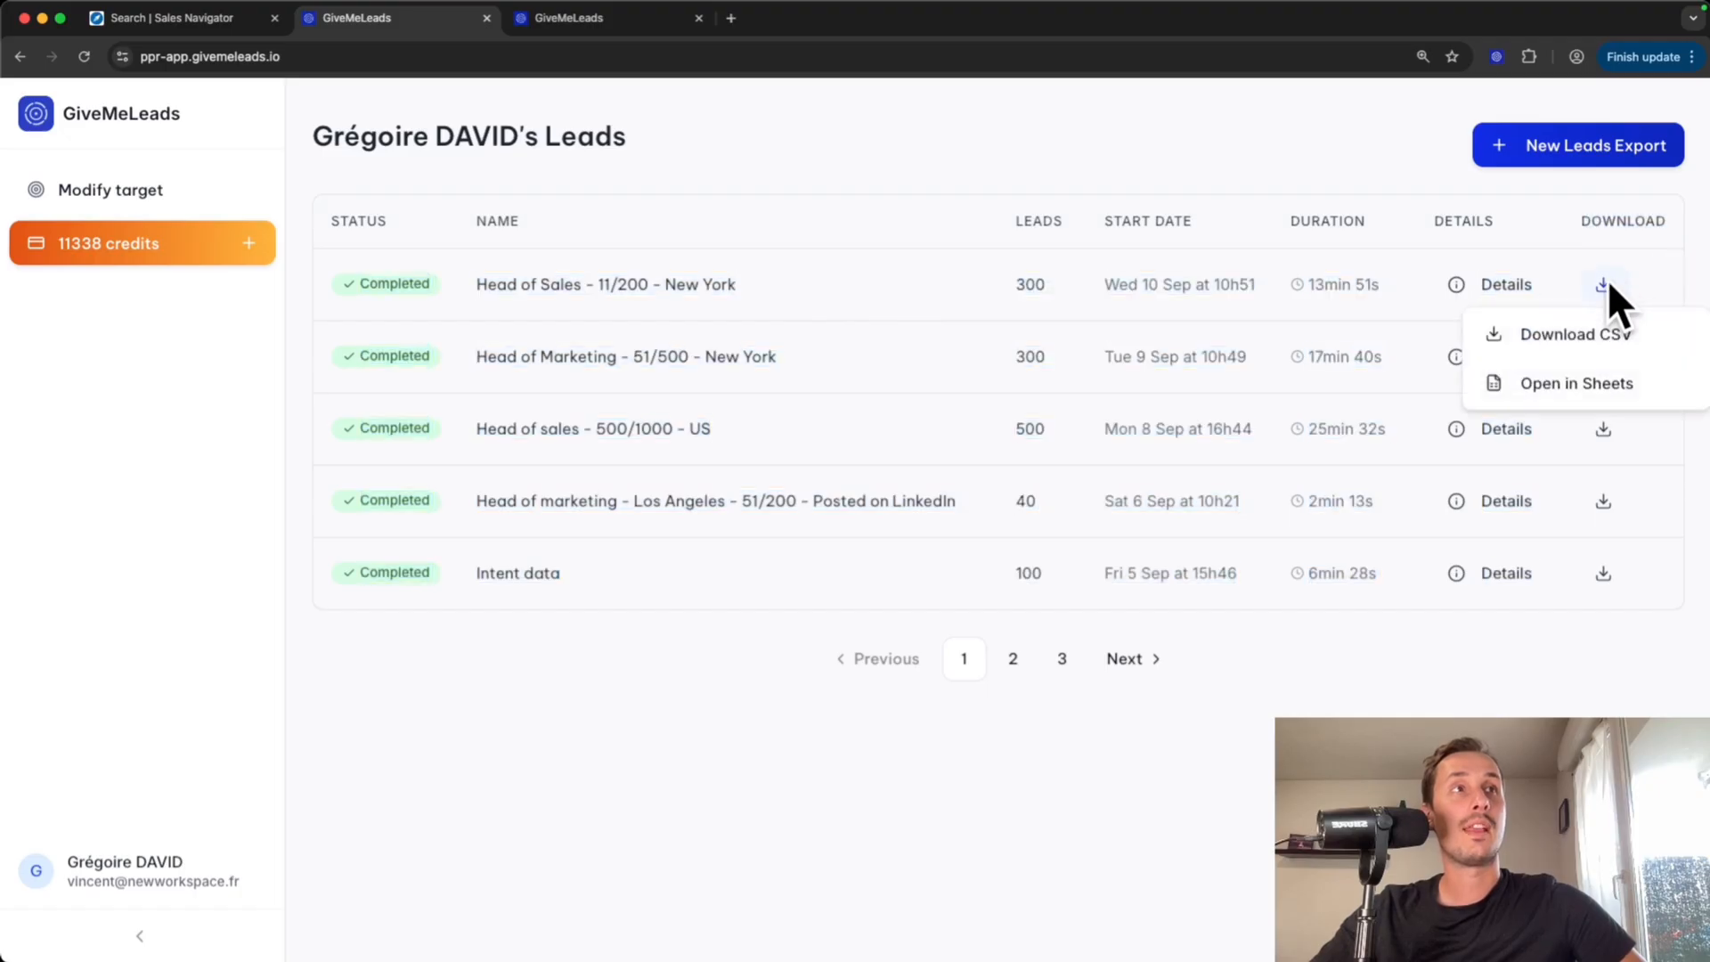
pyautogui.click(1655, 335)
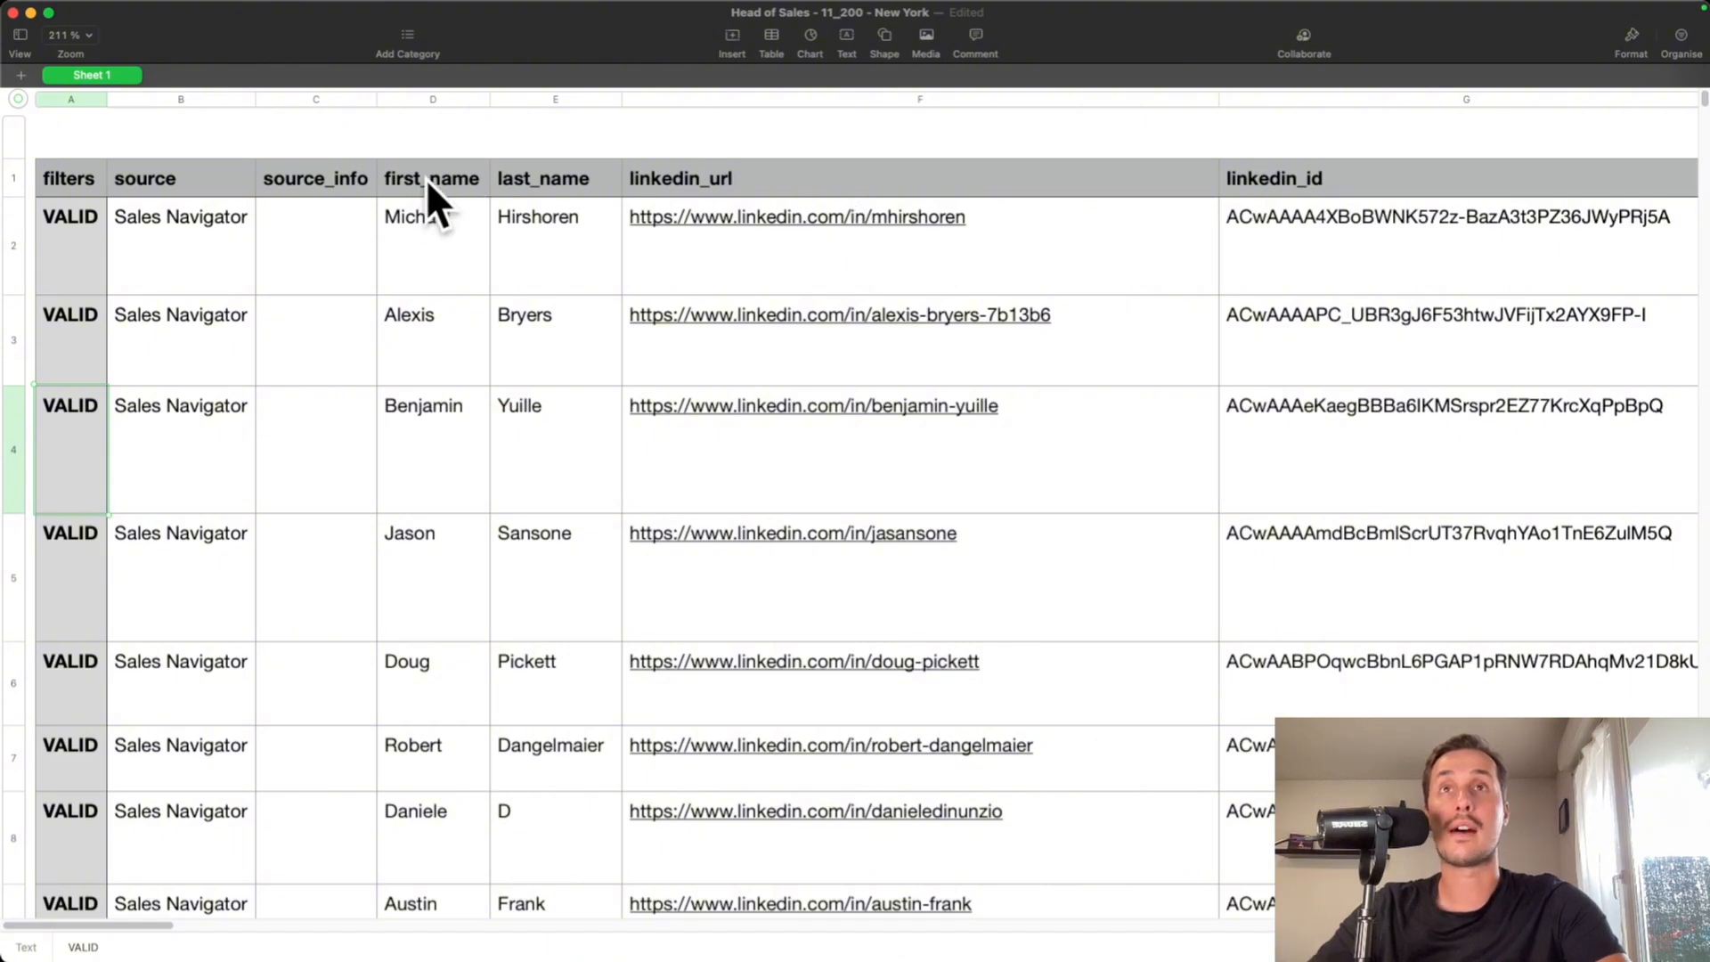
# Examine the exported lead spreadsheet's name, LinkedIn, email, email status, job title and company columns, down to the last row
pyautogui.hscroll(1, 425, 178)
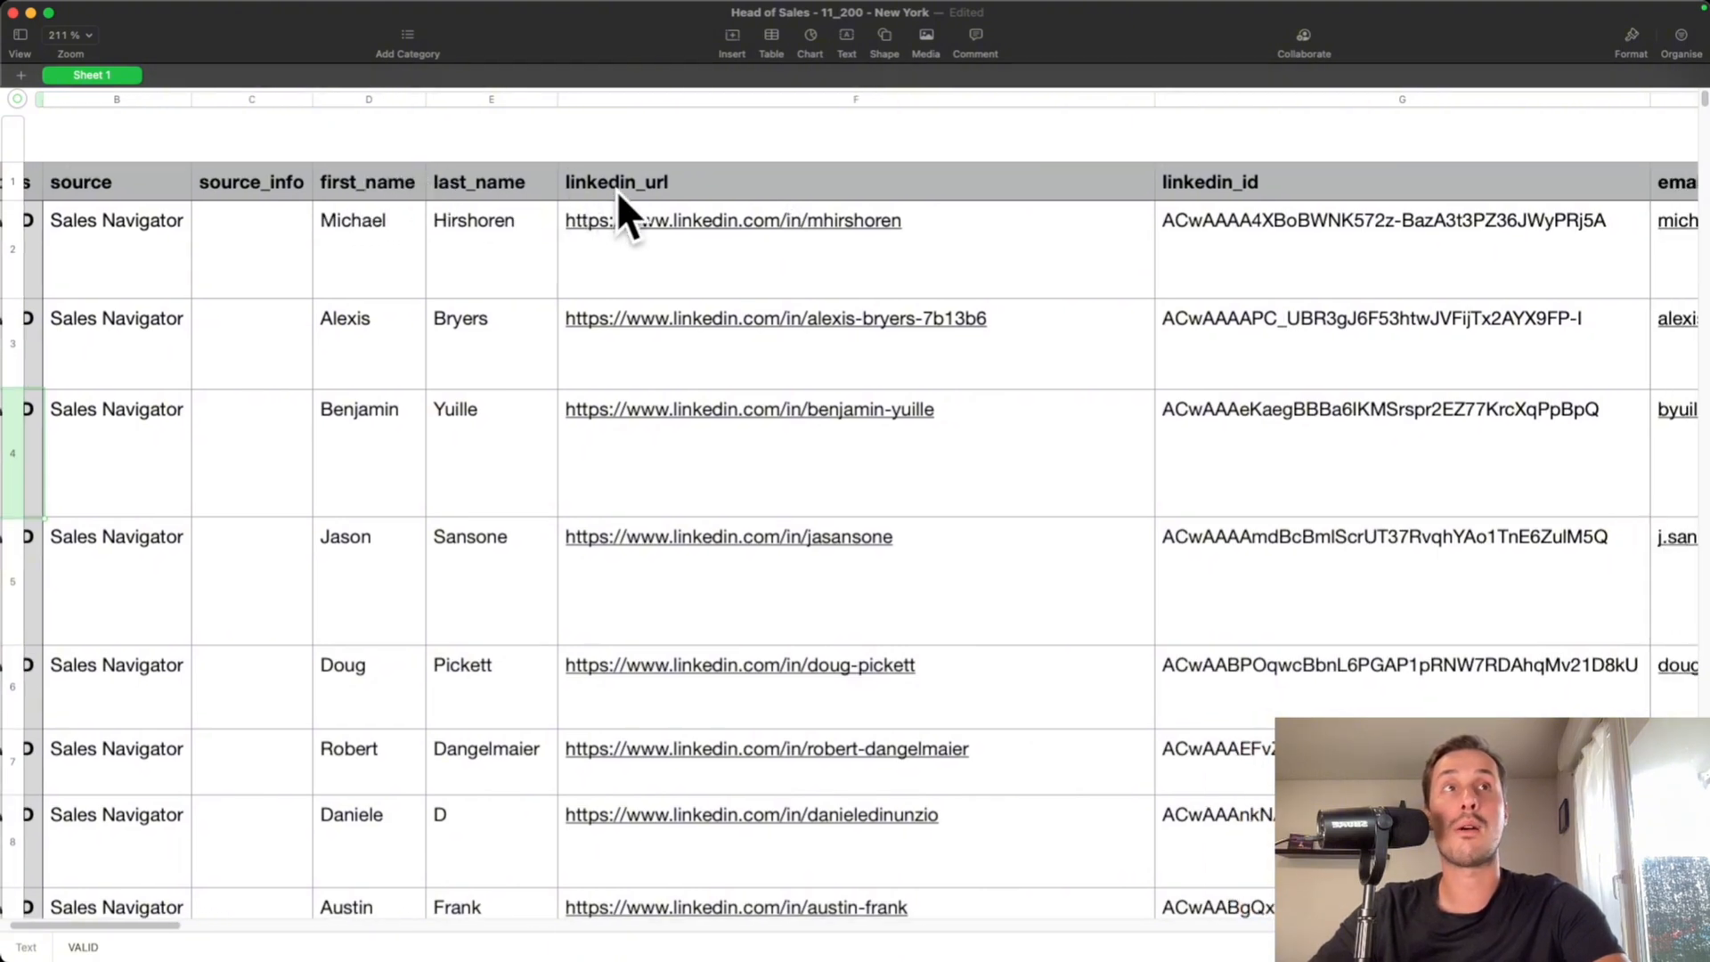
pyautogui.hscroll(3, 617, 189)
pyautogui.hscroll(5, 619, 194)
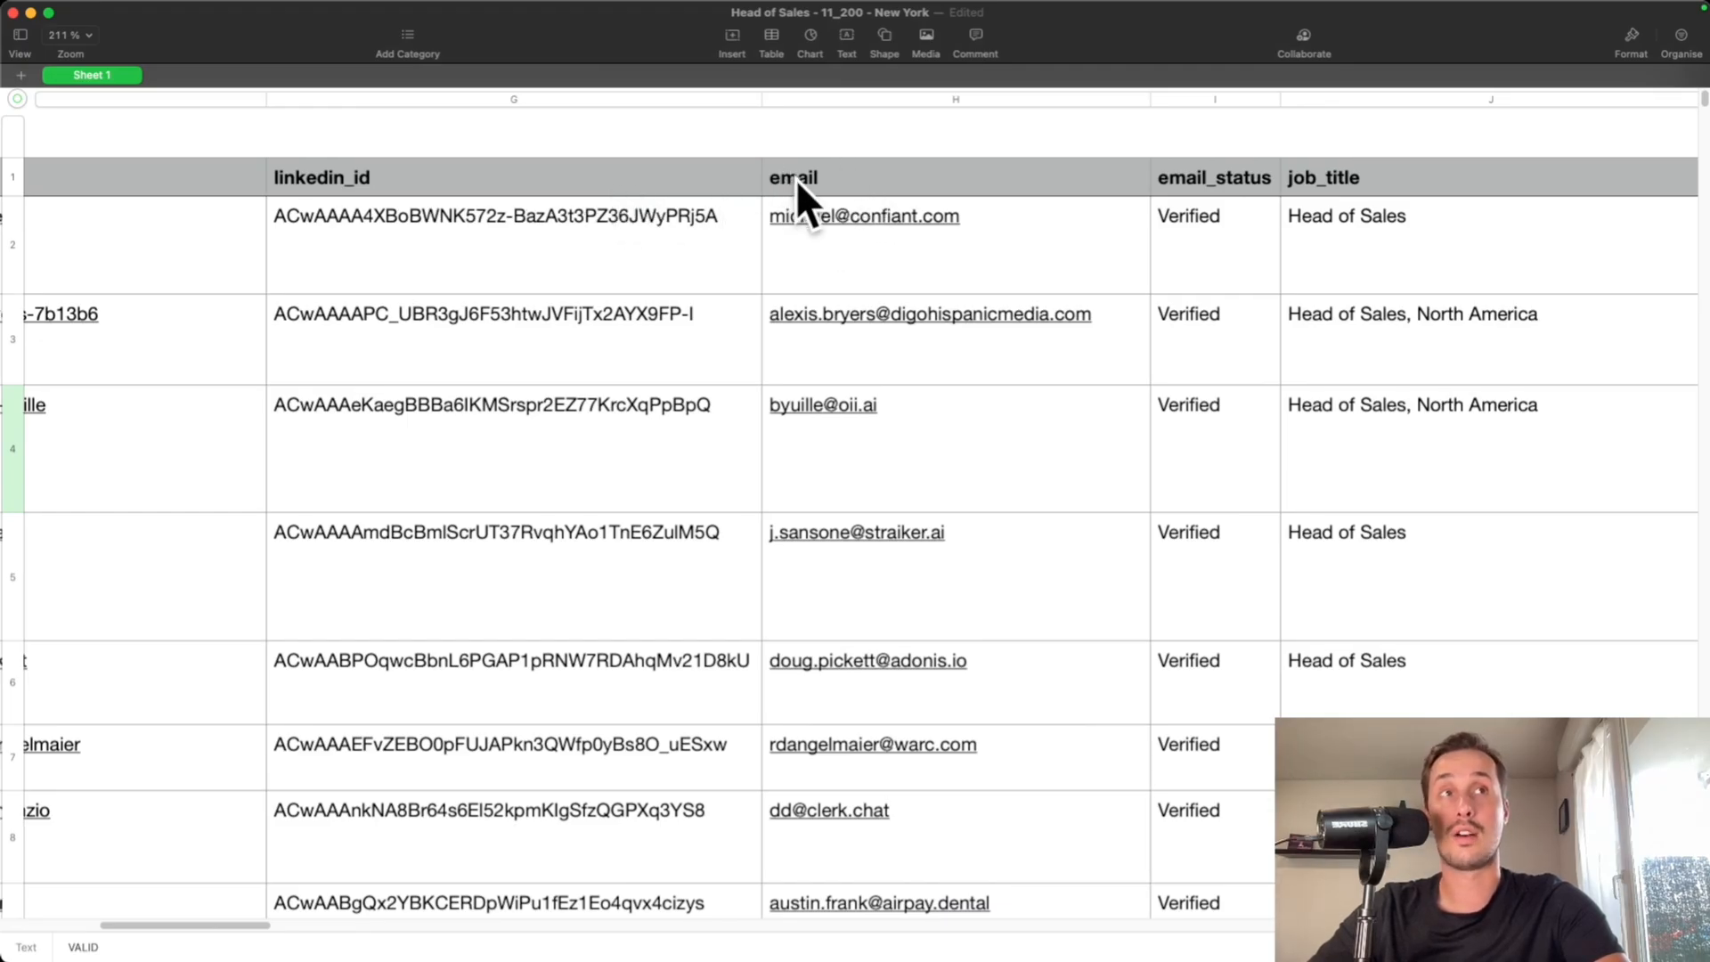
pyautogui.hscroll(1, 795, 178)
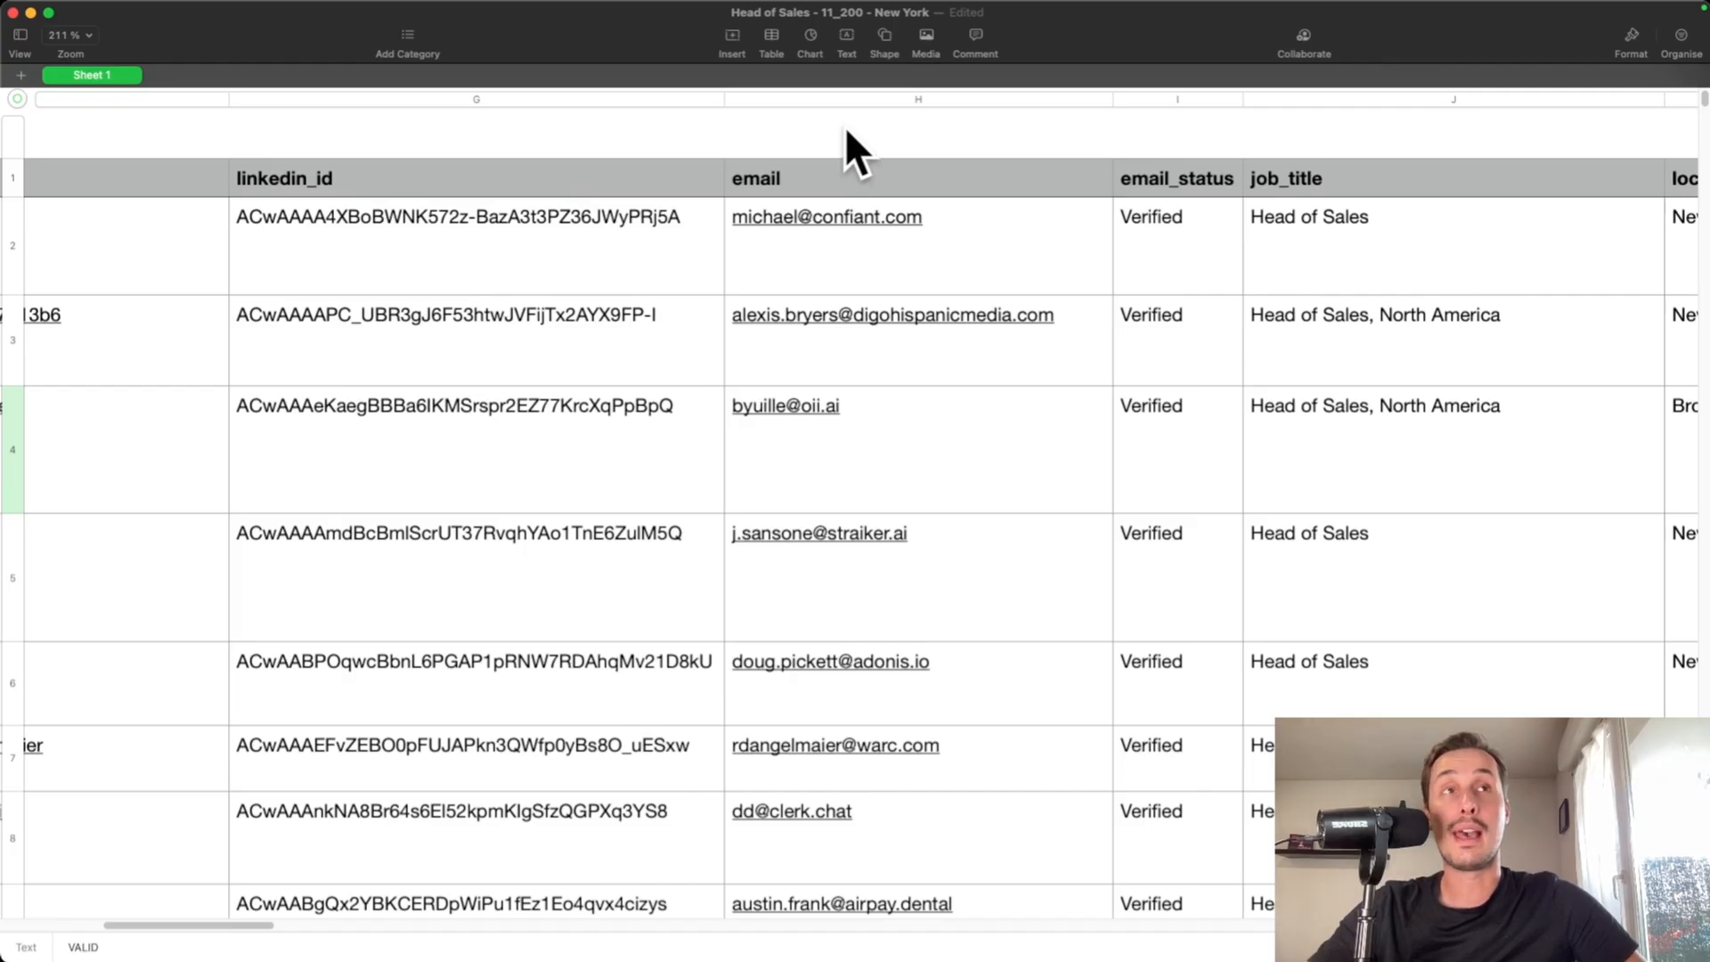
pyautogui.click(1185, 169)
pyautogui.click(1146, 249)
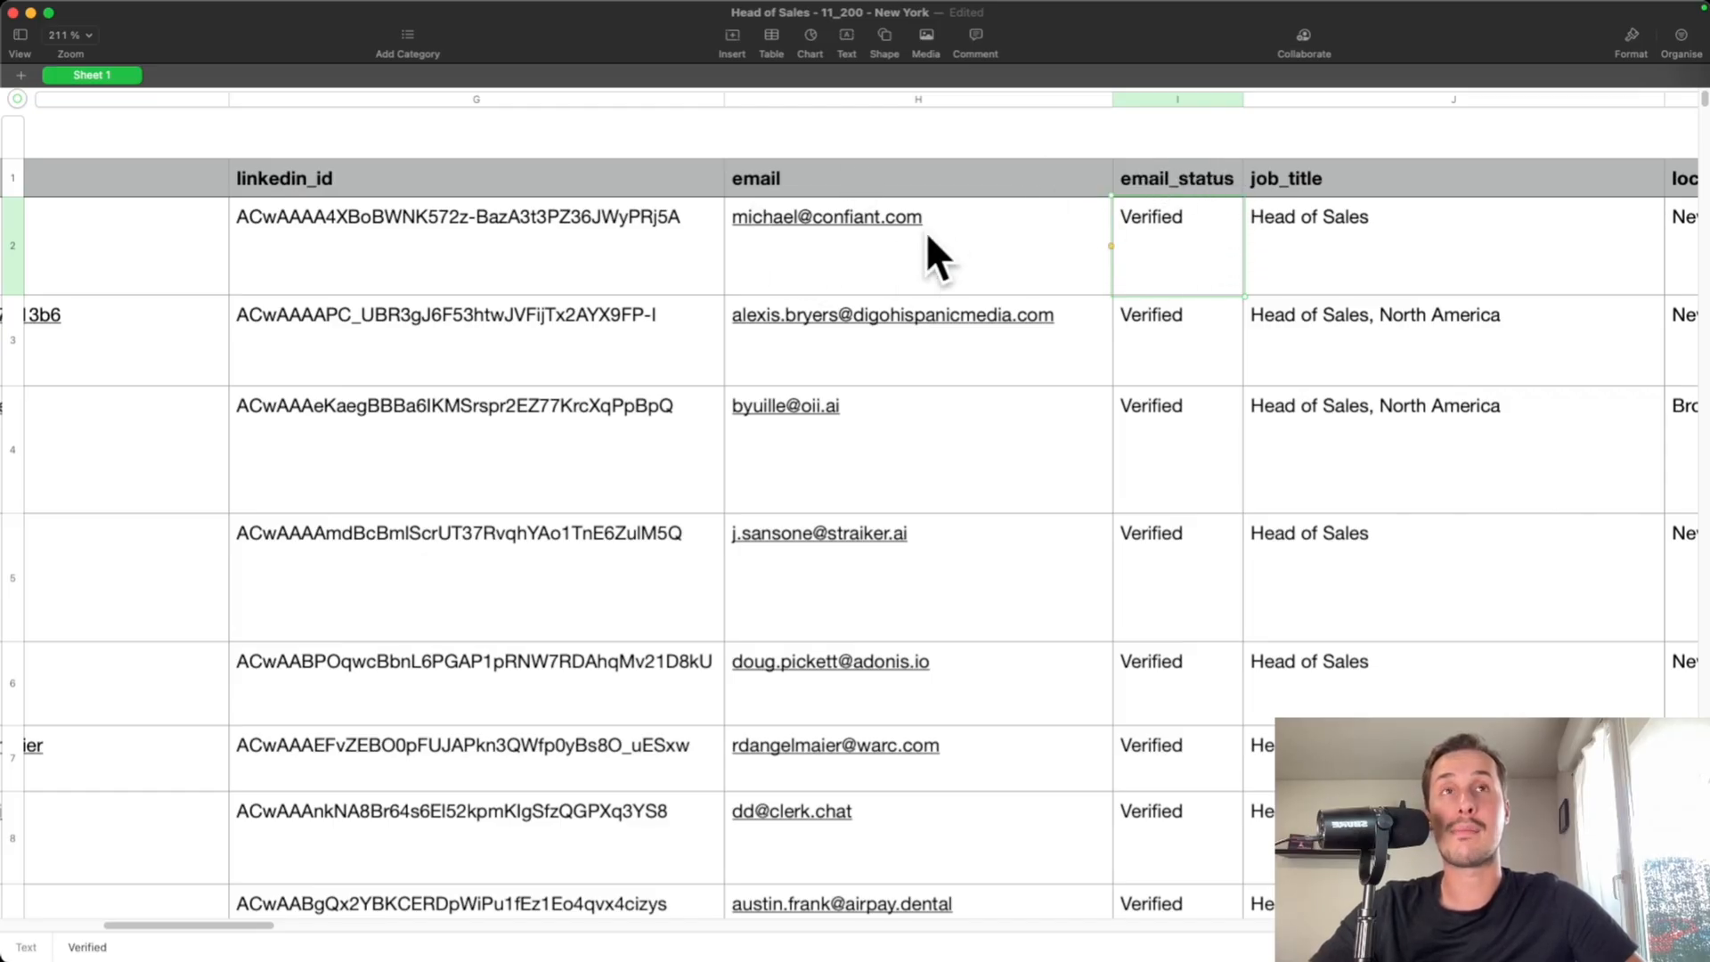
pyautogui.scroll(1, 789, 238)
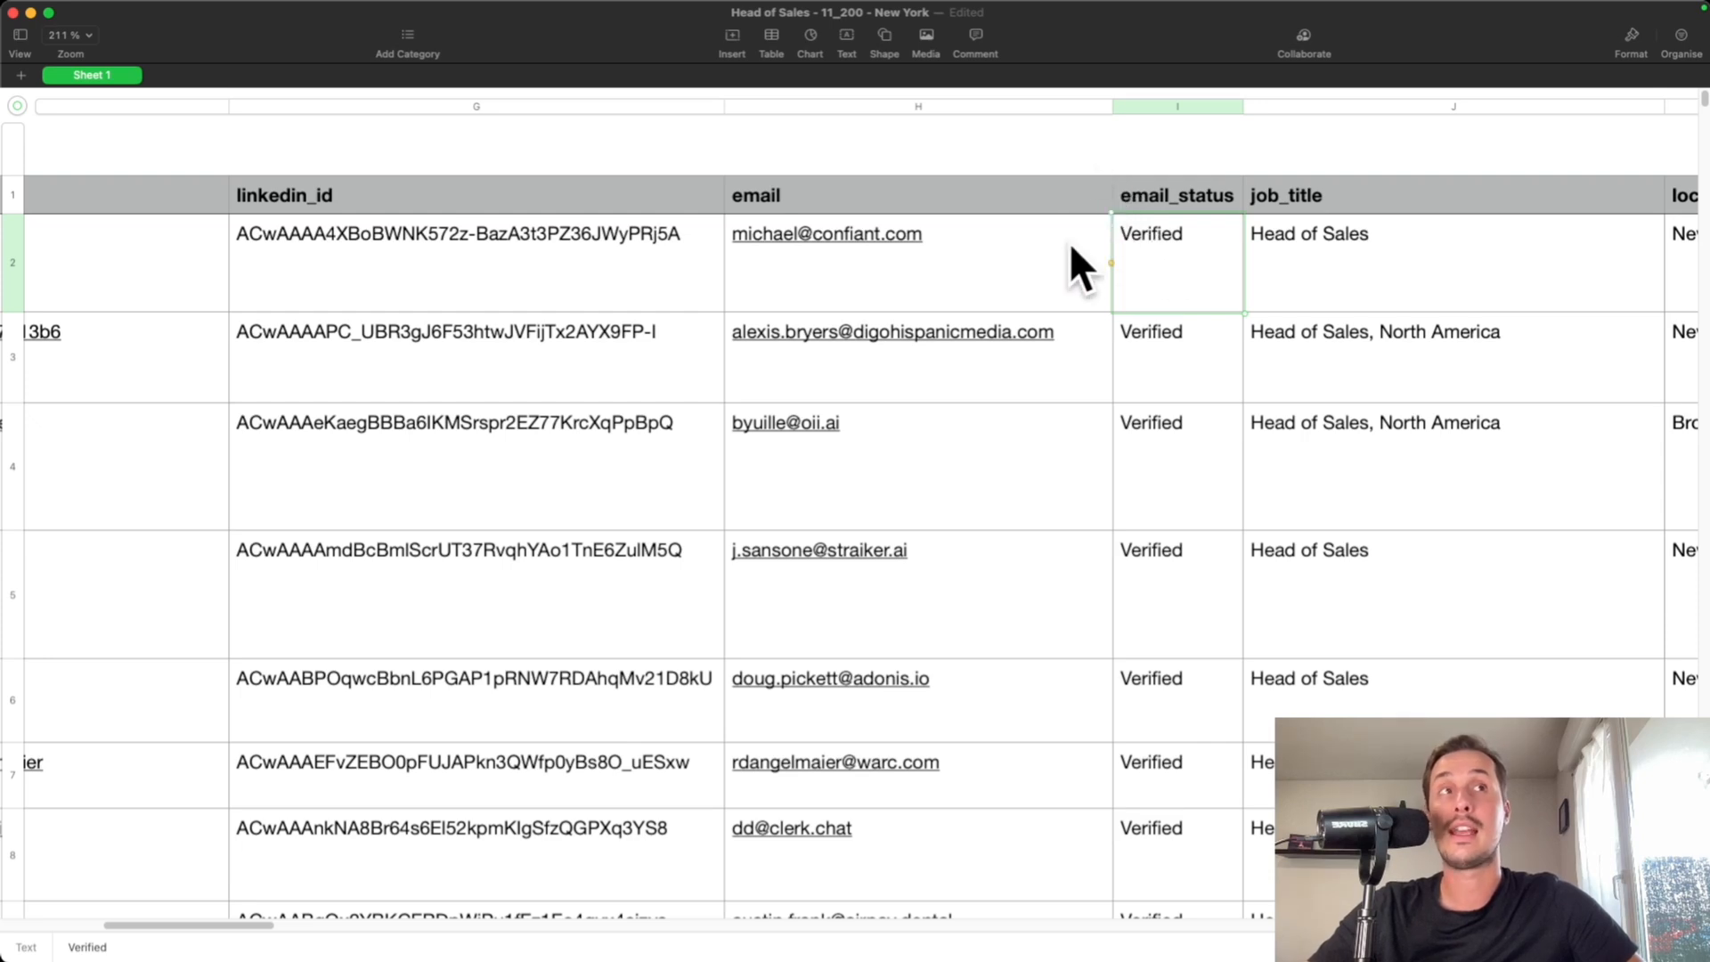
pyautogui.hscroll(10, 306, 935)
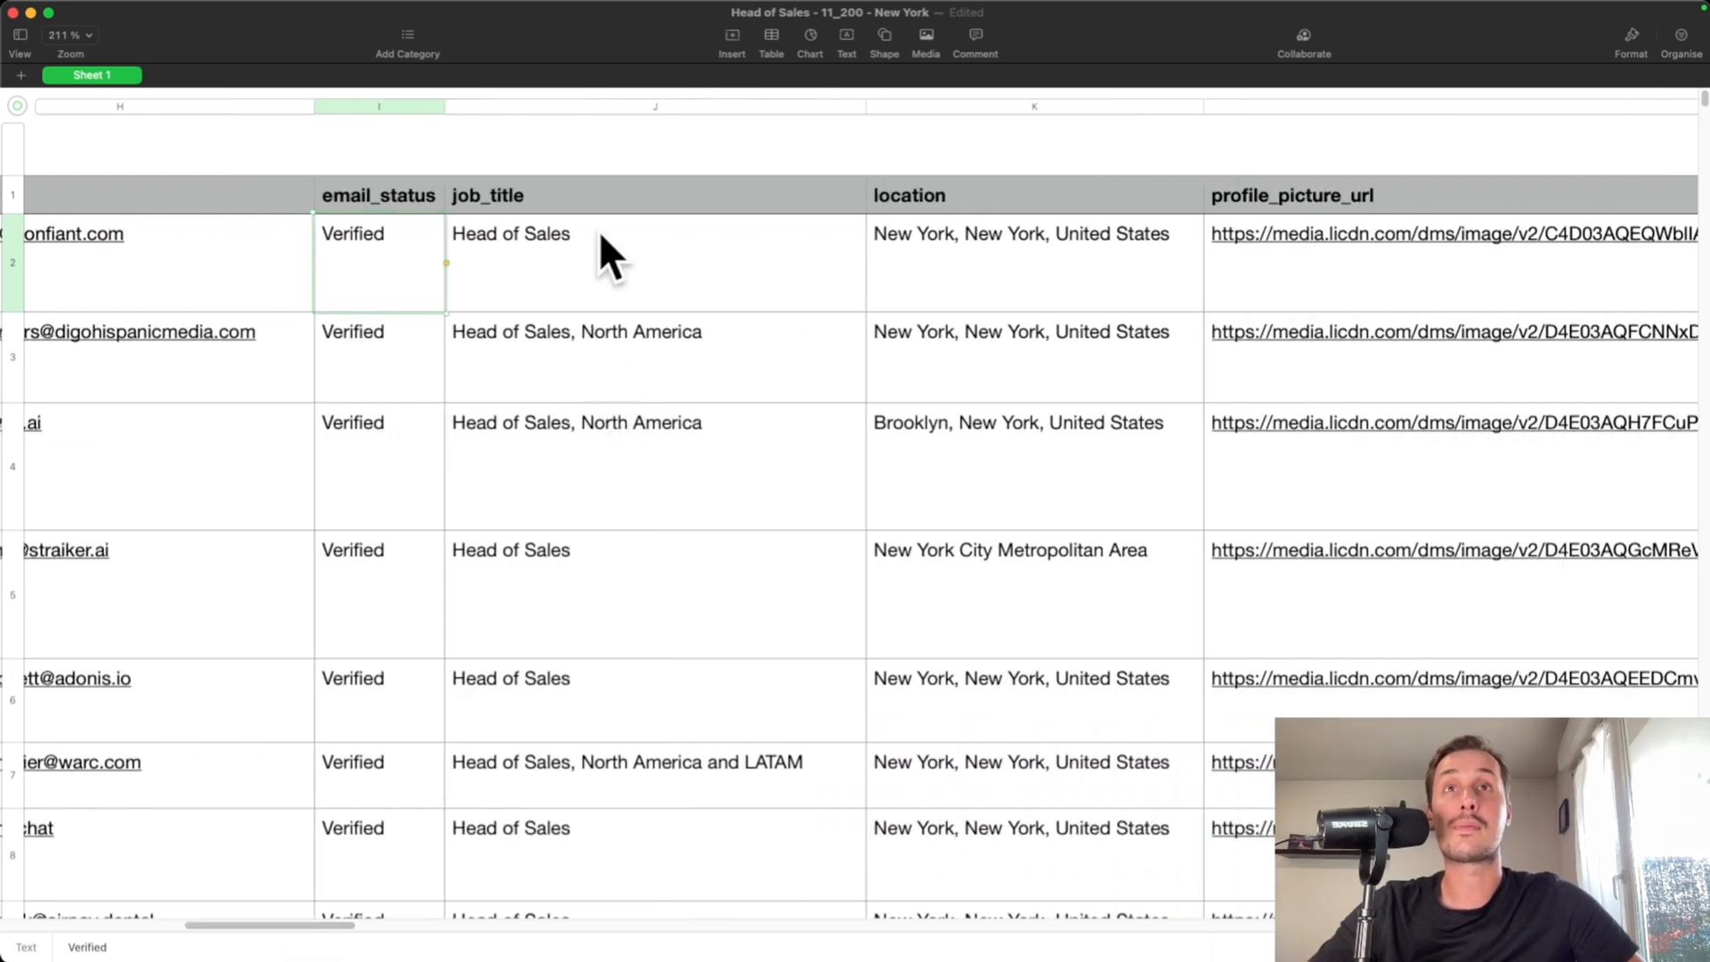
pyautogui.moveTo(316, 940); pyautogui.dragTo(989, 940)
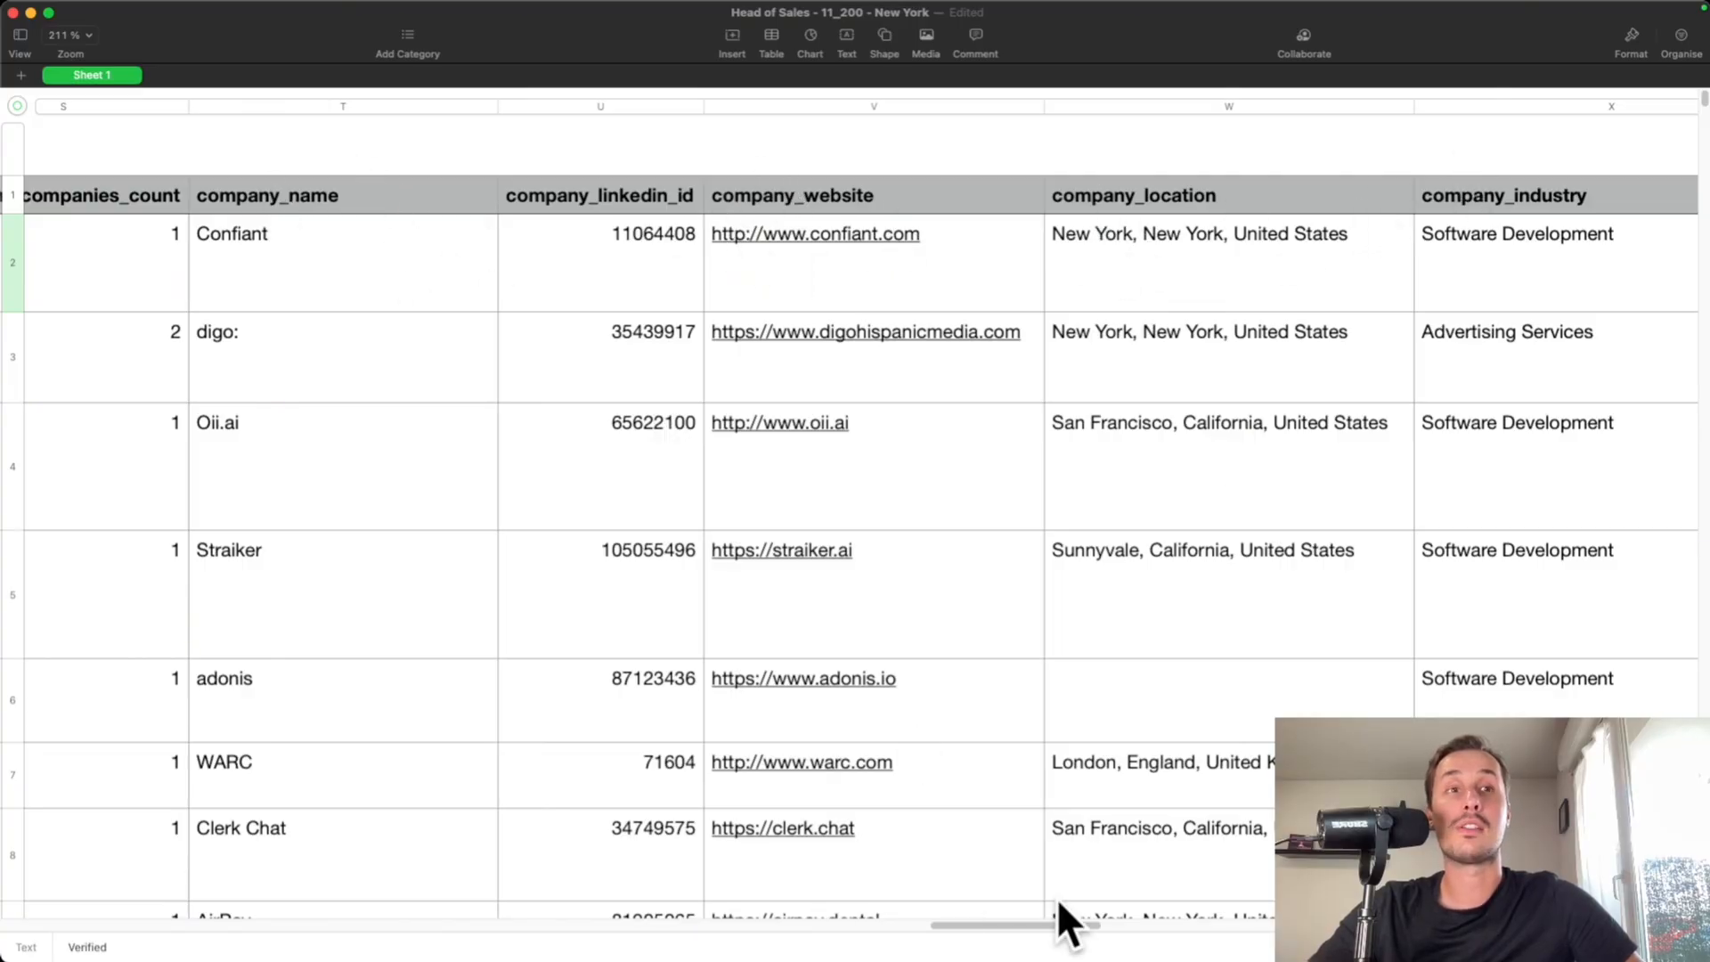
pyautogui.moveTo(1057, 927); pyautogui.dragTo(1268, 934)
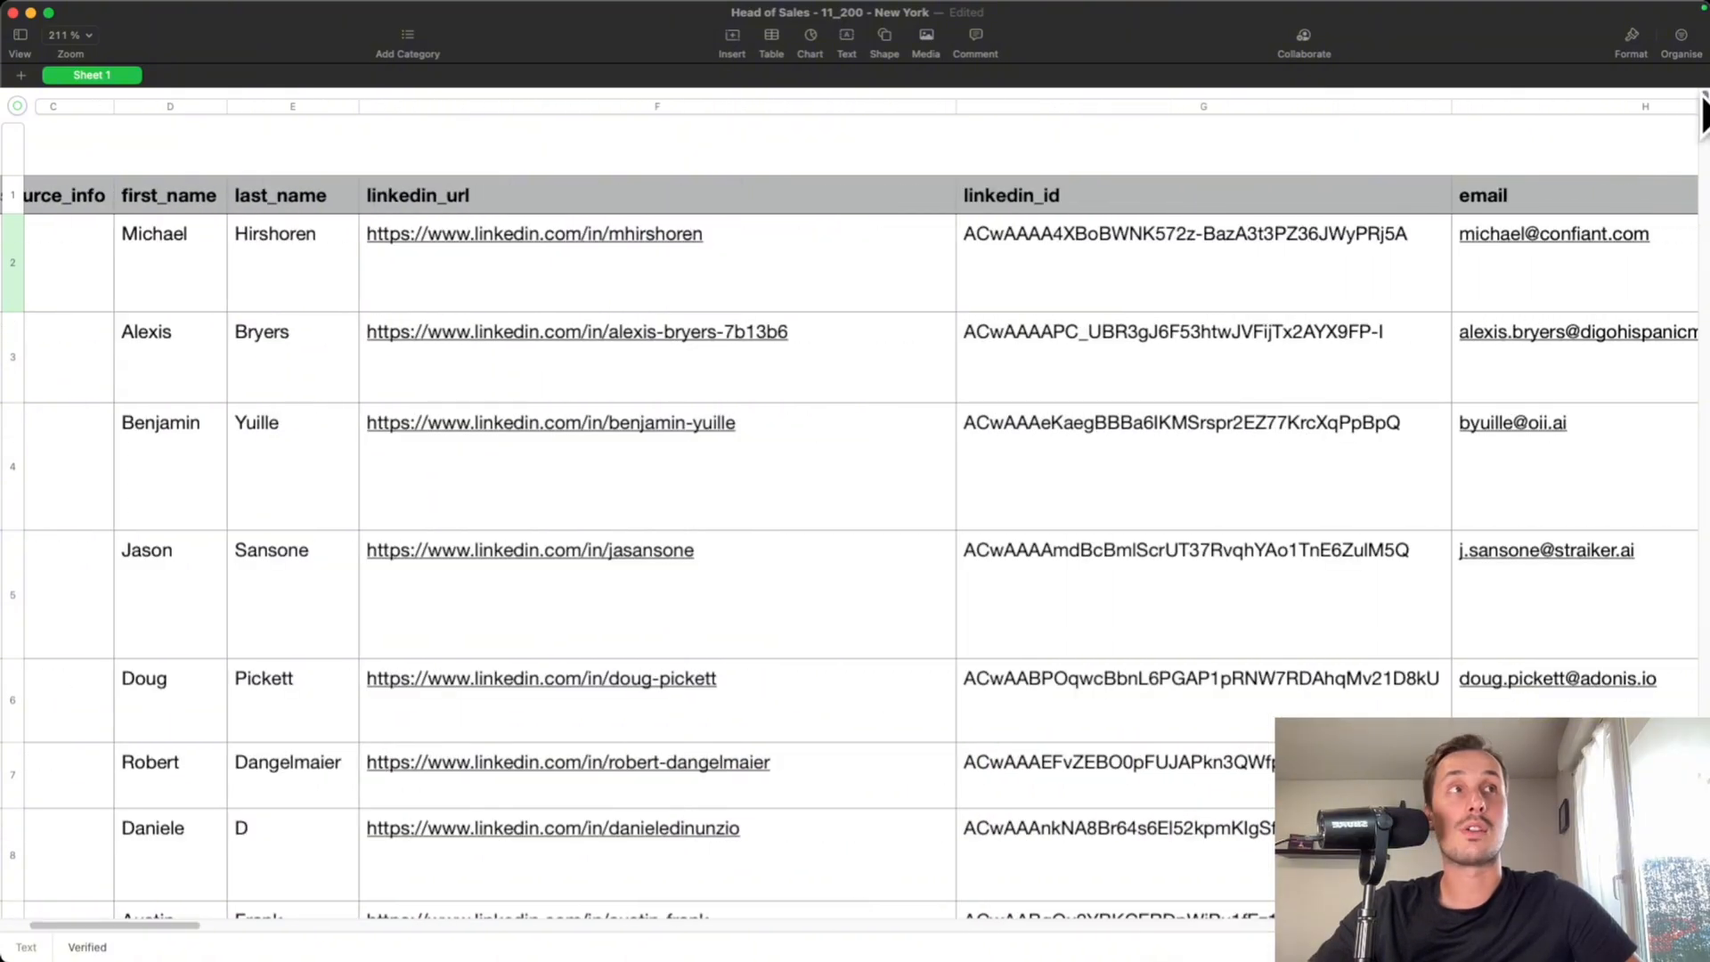
pyautogui.moveTo(1705, 102); pyautogui.dragTo(1686, 918)
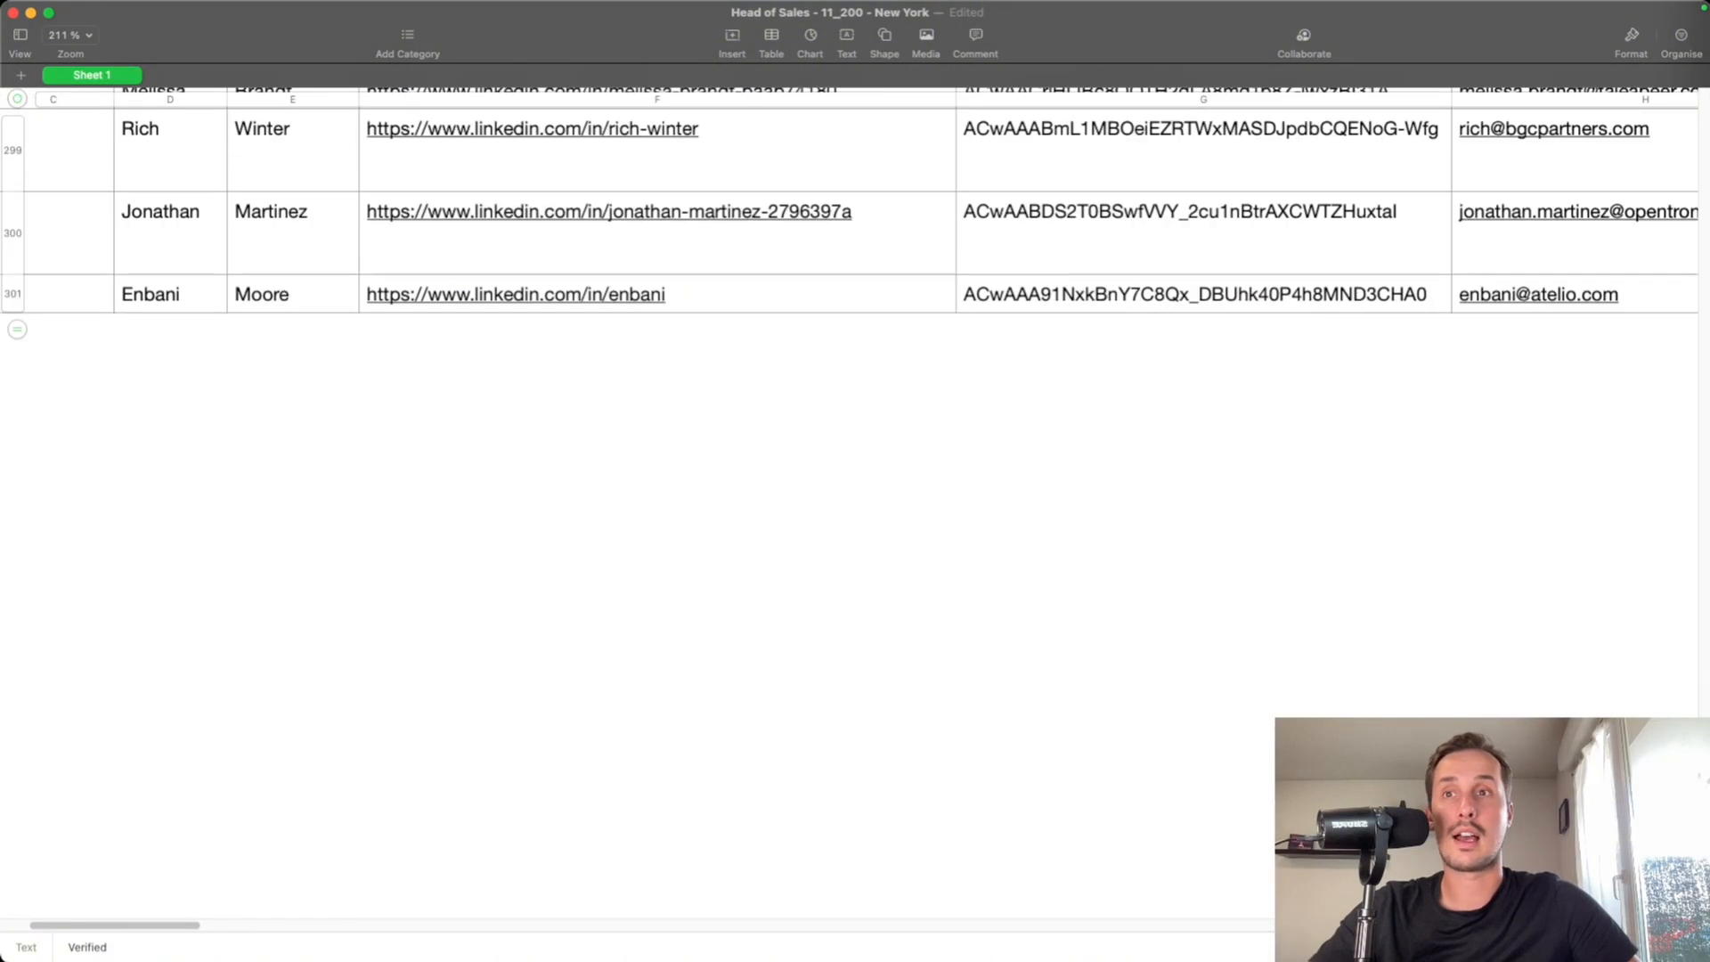
pyautogui.scroll(3, 483, 269)
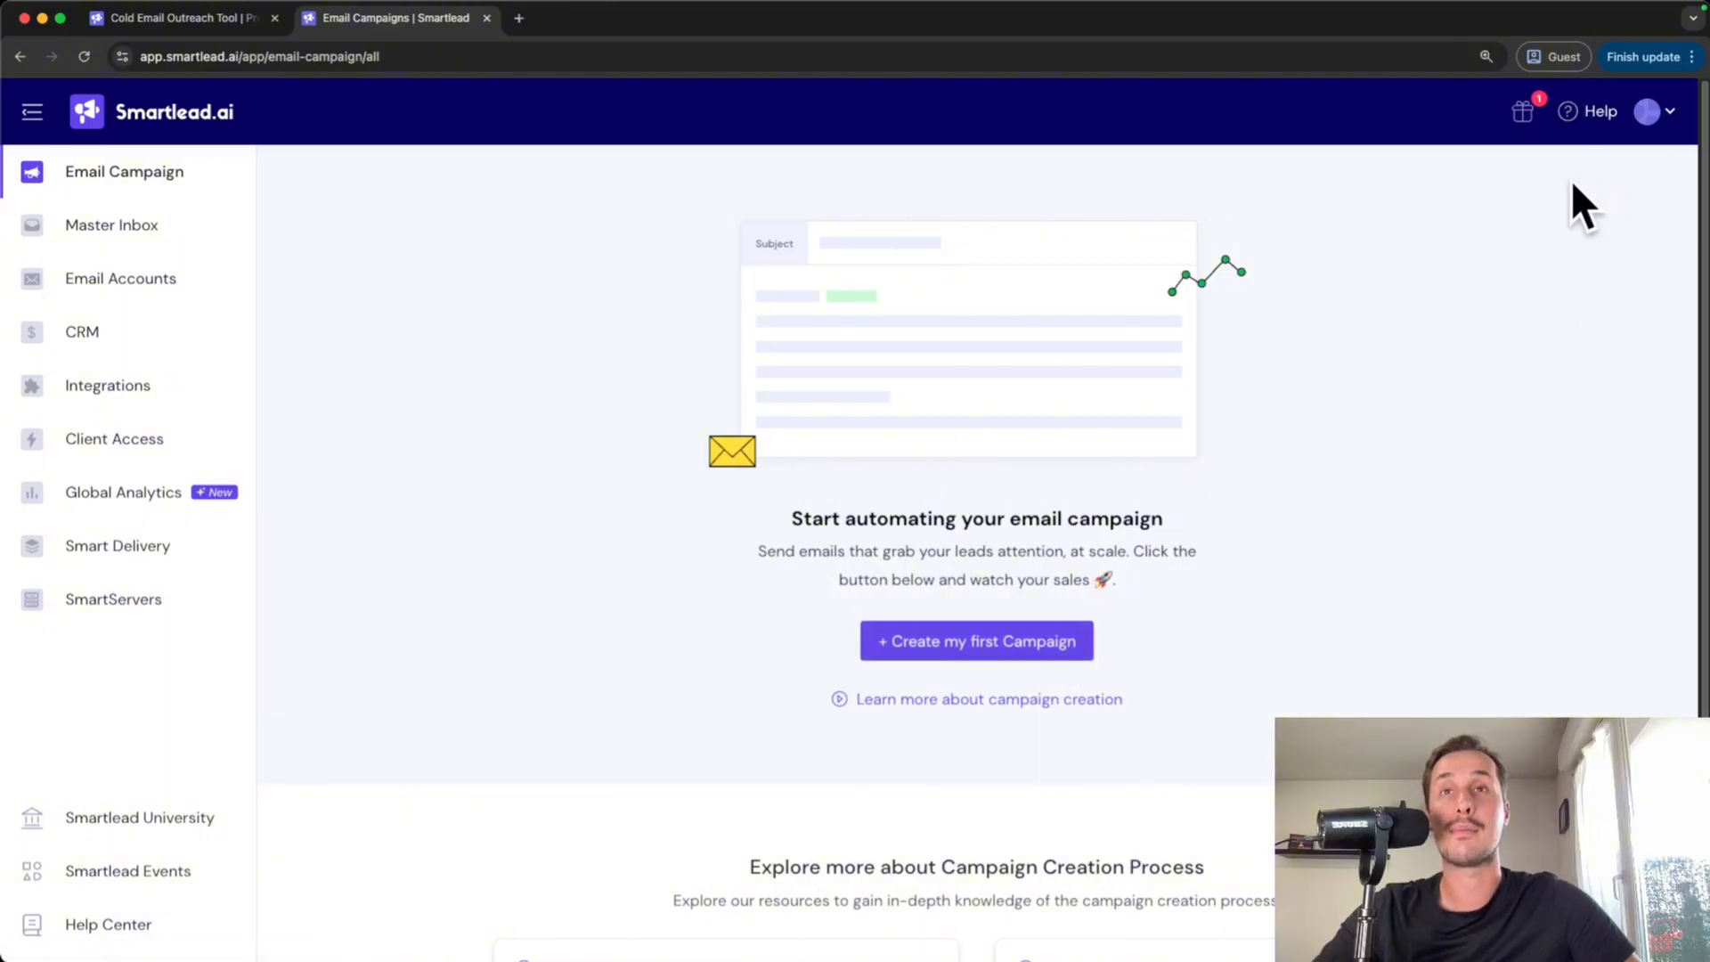
# In Smartlead, create the first campaign with the lead file Head of Sales - 11_200 - New York.csv and save its import settings
pyautogui.click(1083, 650)
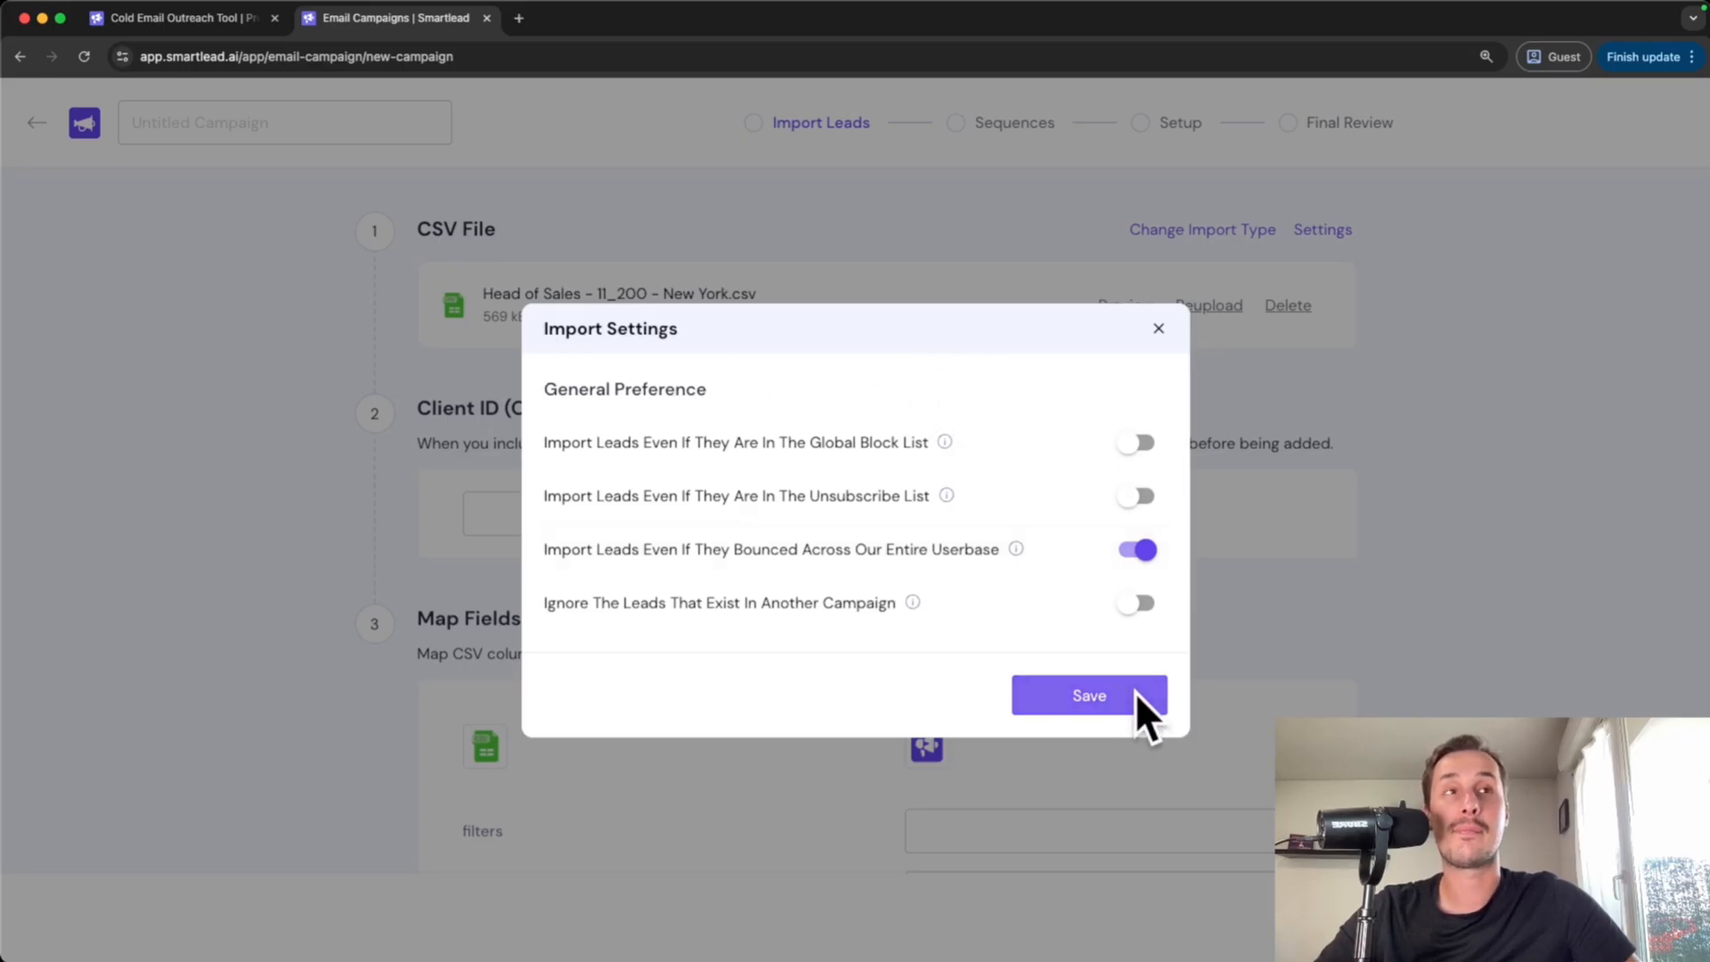
pyautogui.click(1089, 695)
pyautogui.moveTo(476, 290); pyautogui.dragTo(835, 406)
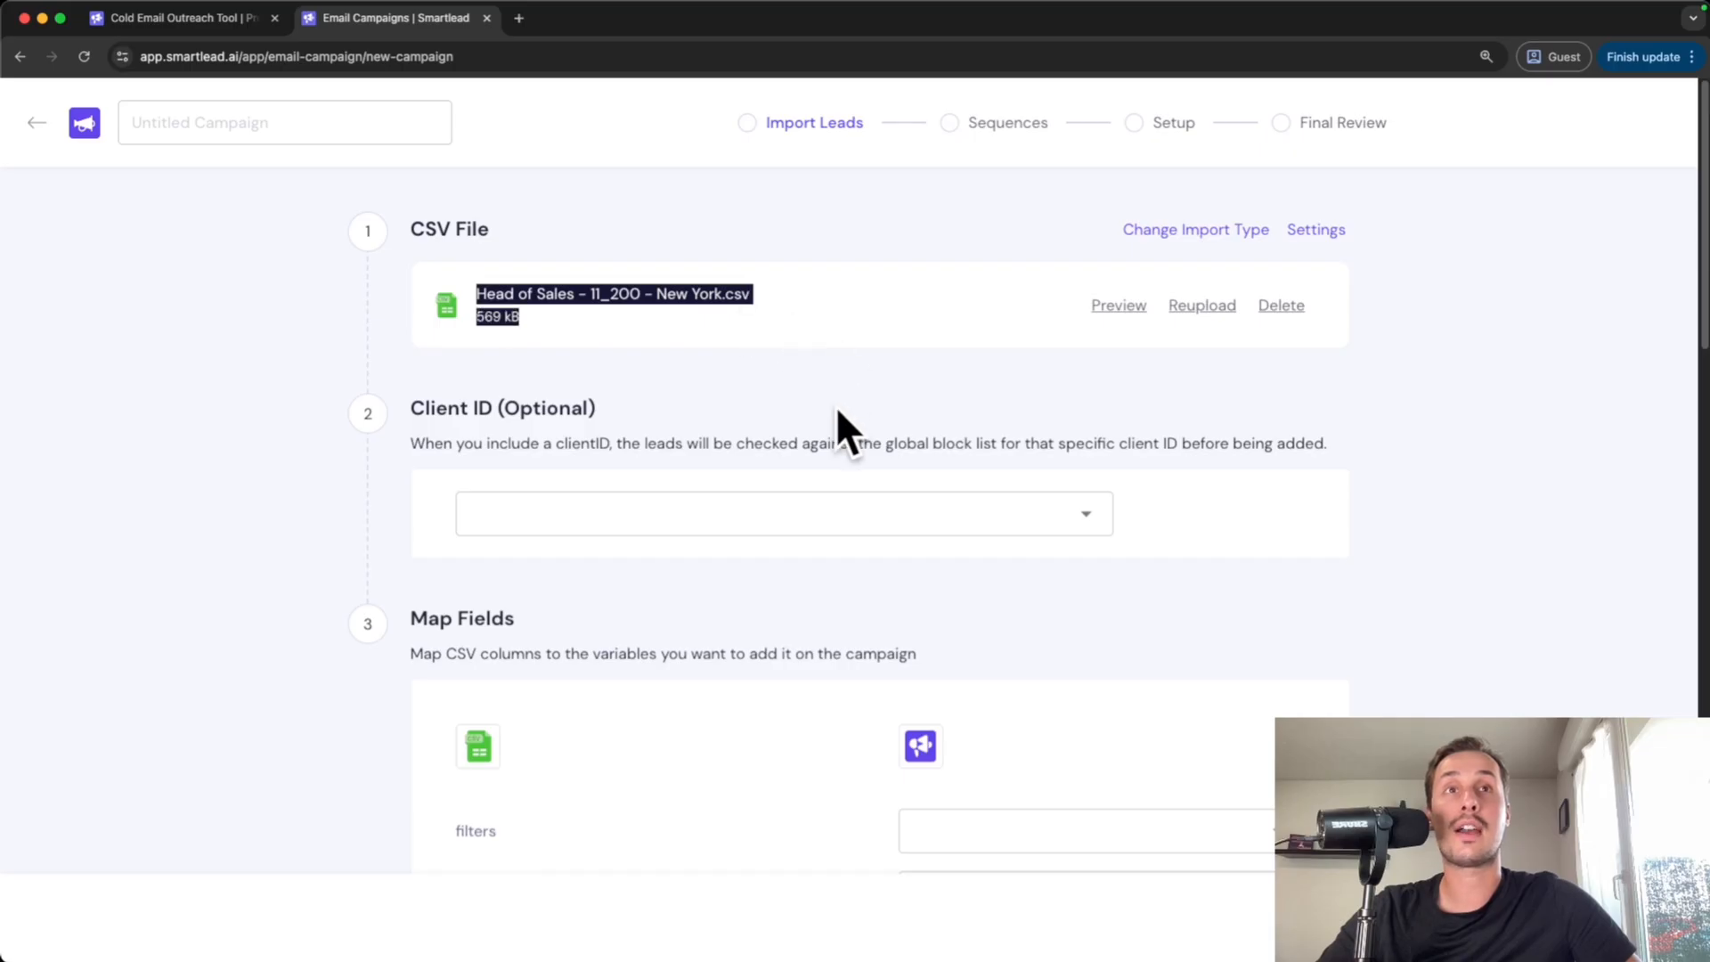
# Map the first_name column to First Name, last_name to Last Name and linkedin_url to Linkedin Profile
pyautogui.scroll(-5, 838, 410)
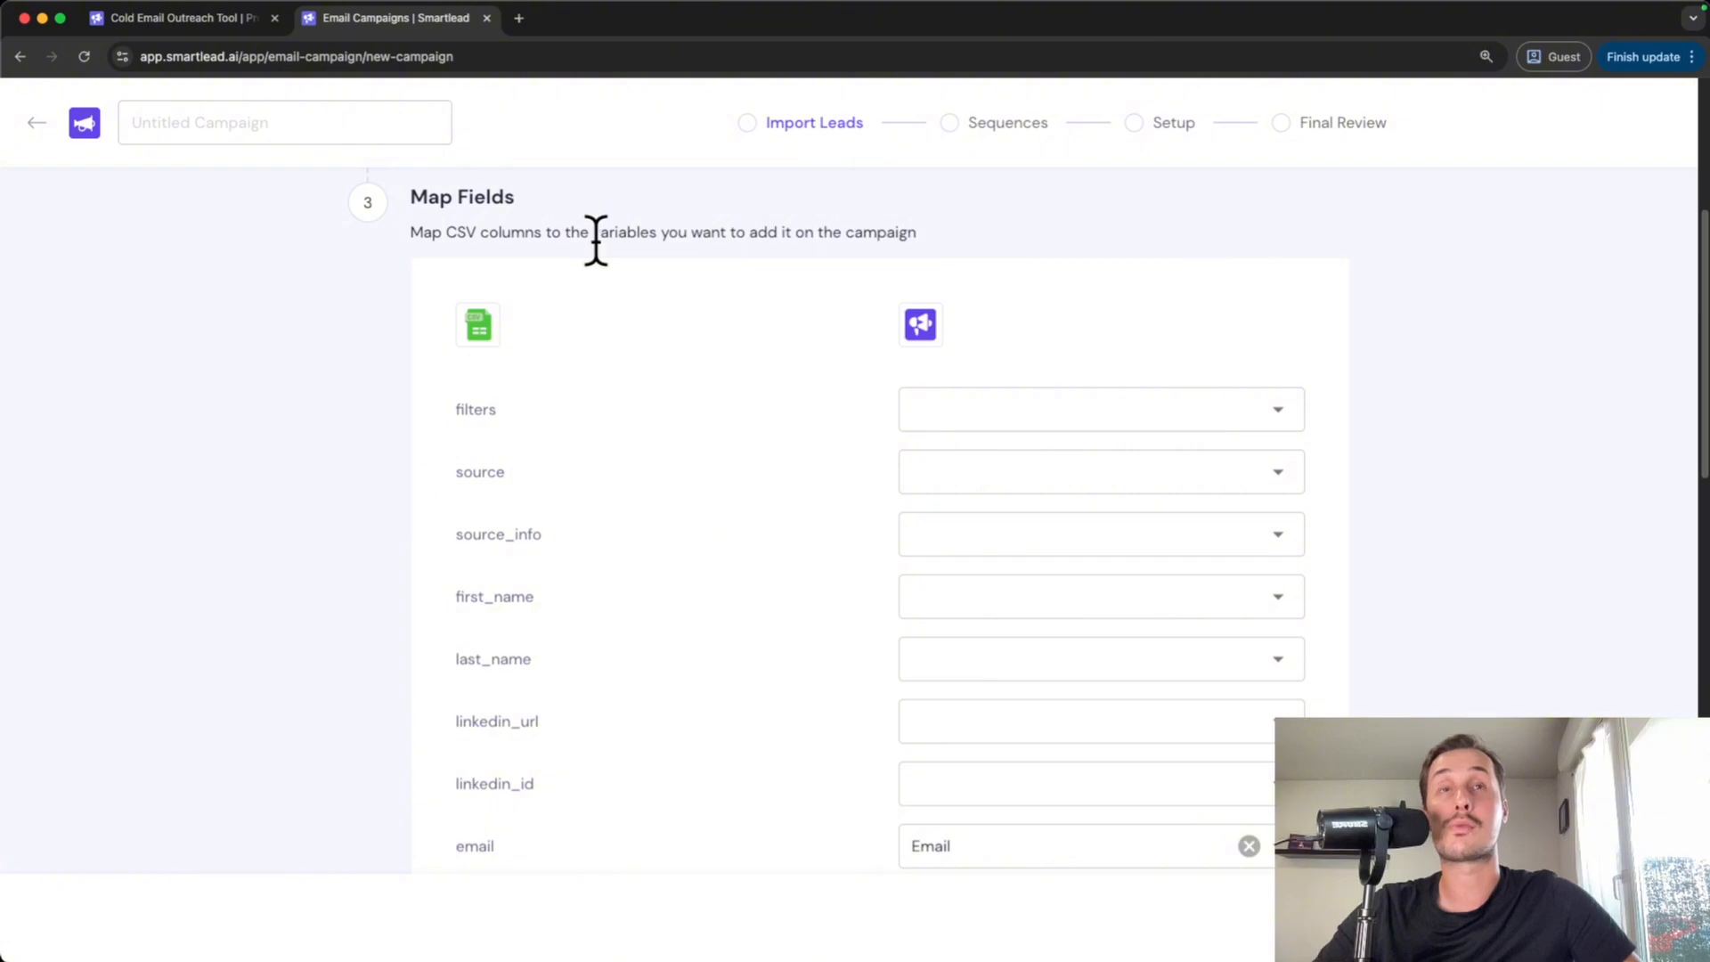
pyautogui.scroll(-4, 713, 339)
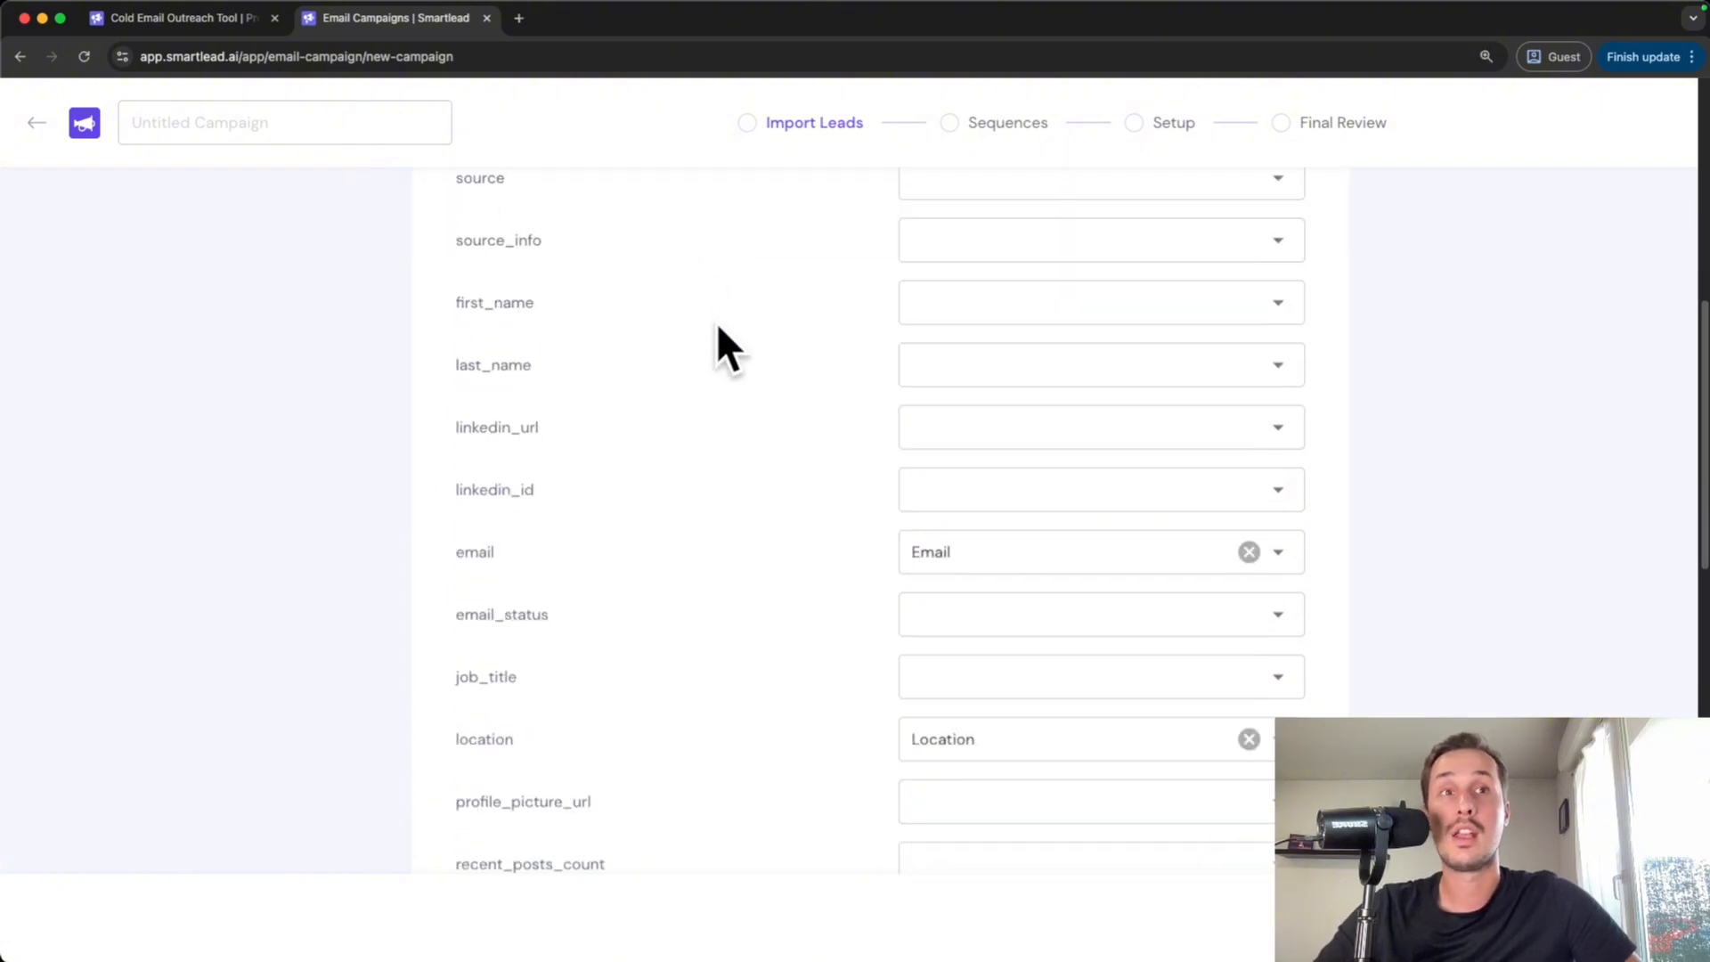
pyautogui.scroll(2, 811, 392)
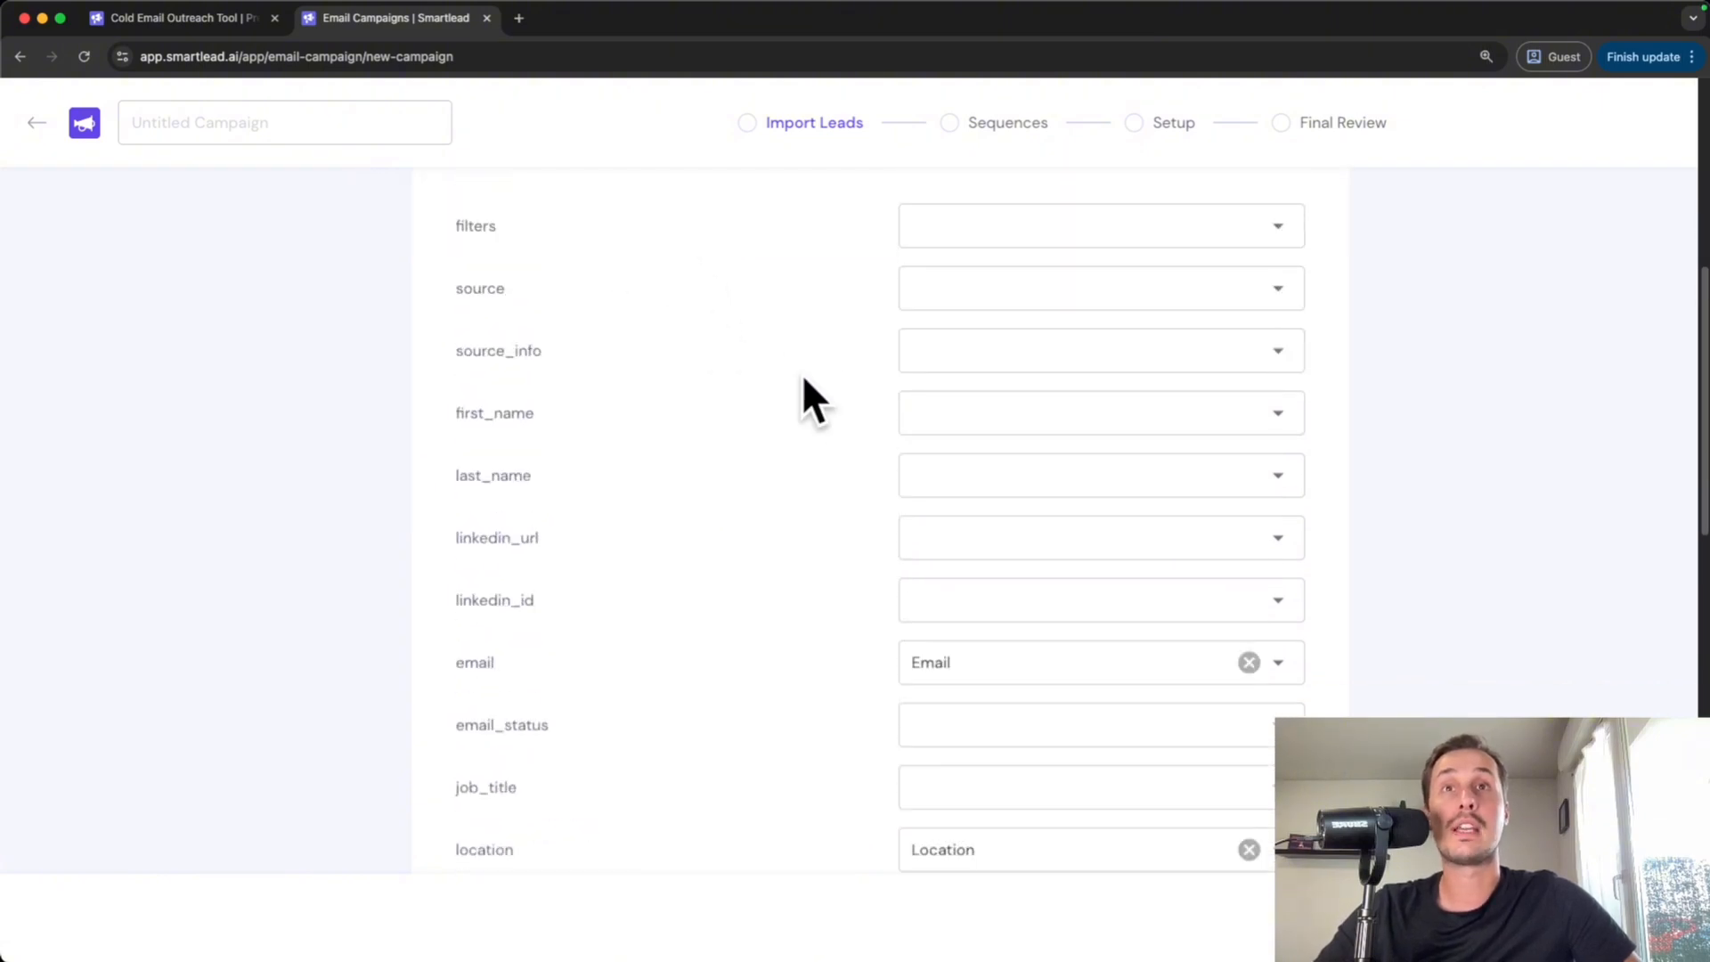
pyautogui.click(1104, 454)
pyautogui.click(983, 501)
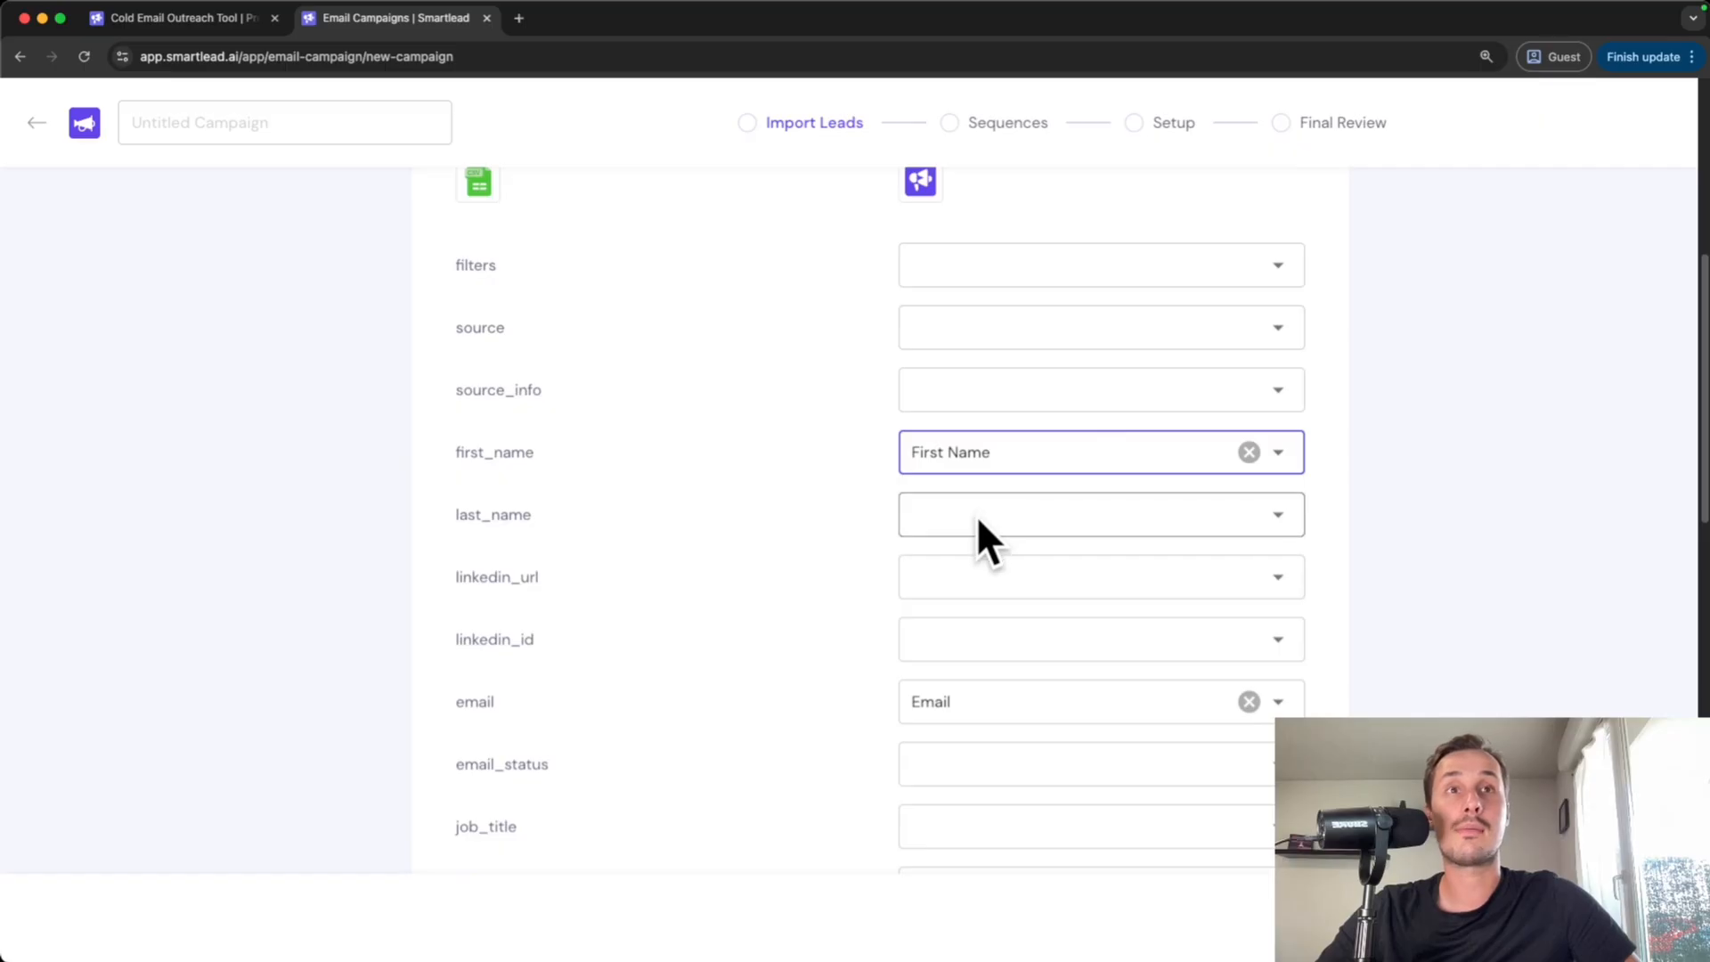
pyautogui.click(980, 516)
pyautogui.click(1000, 161)
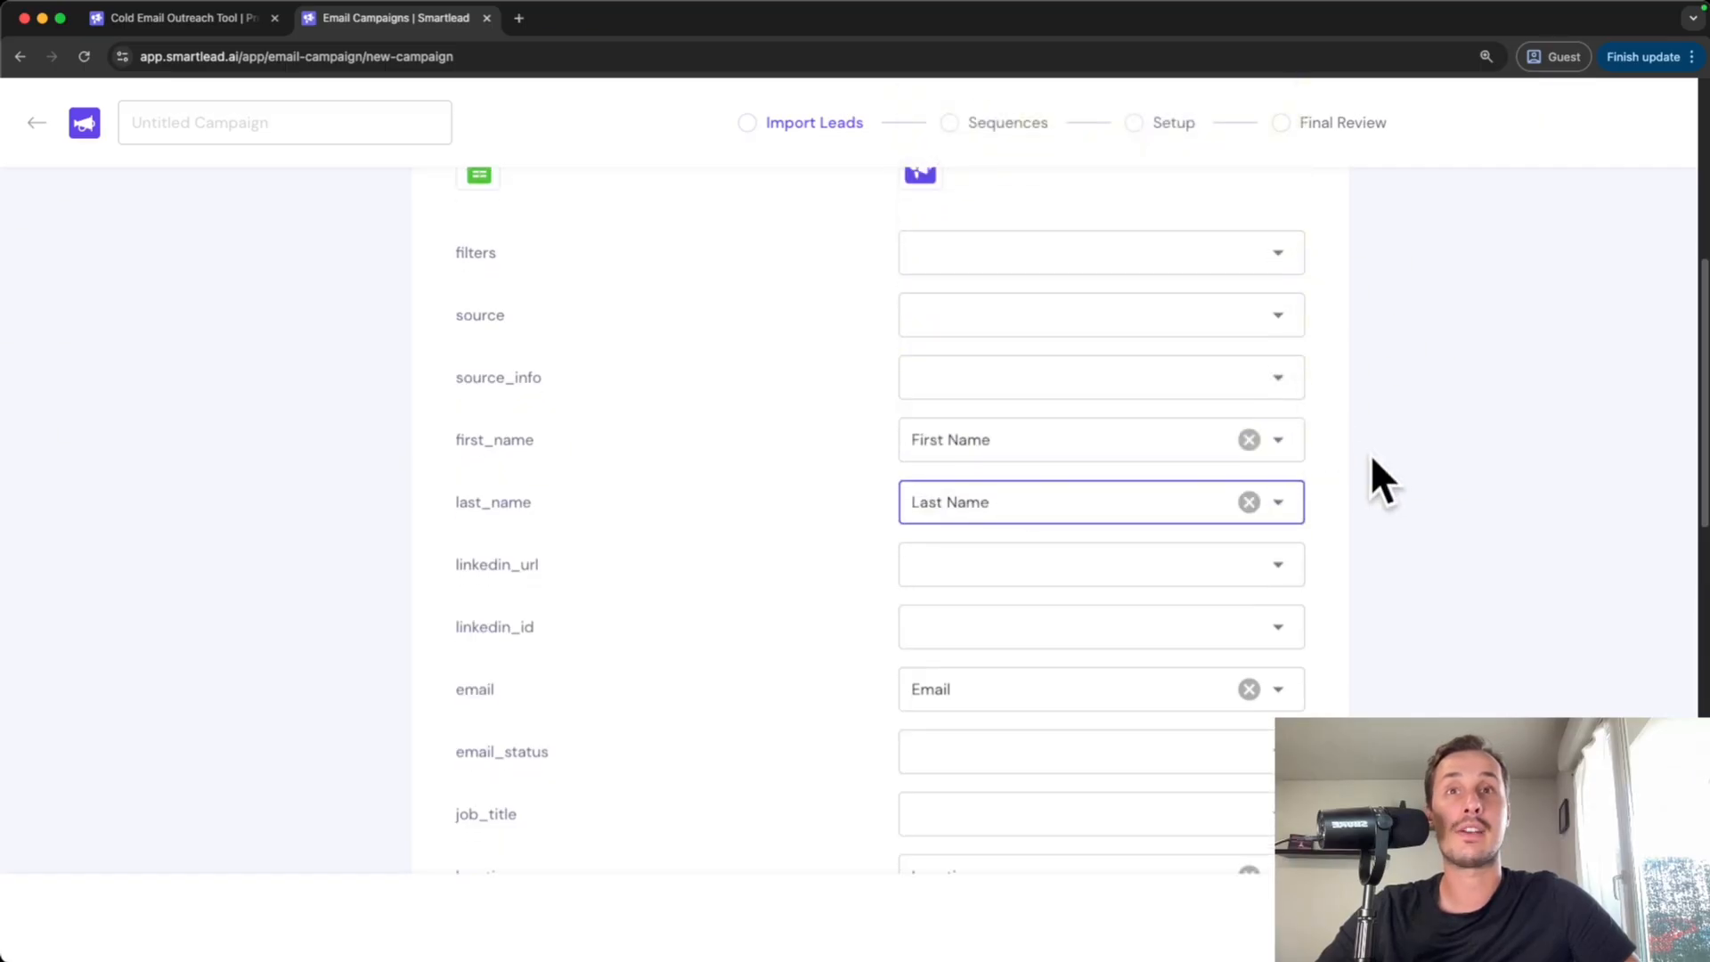
pyautogui.scroll(-1, 1374, 477)
pyautogui.click(1034, 517)
pyautogui.scroll(-1, 998, 371)
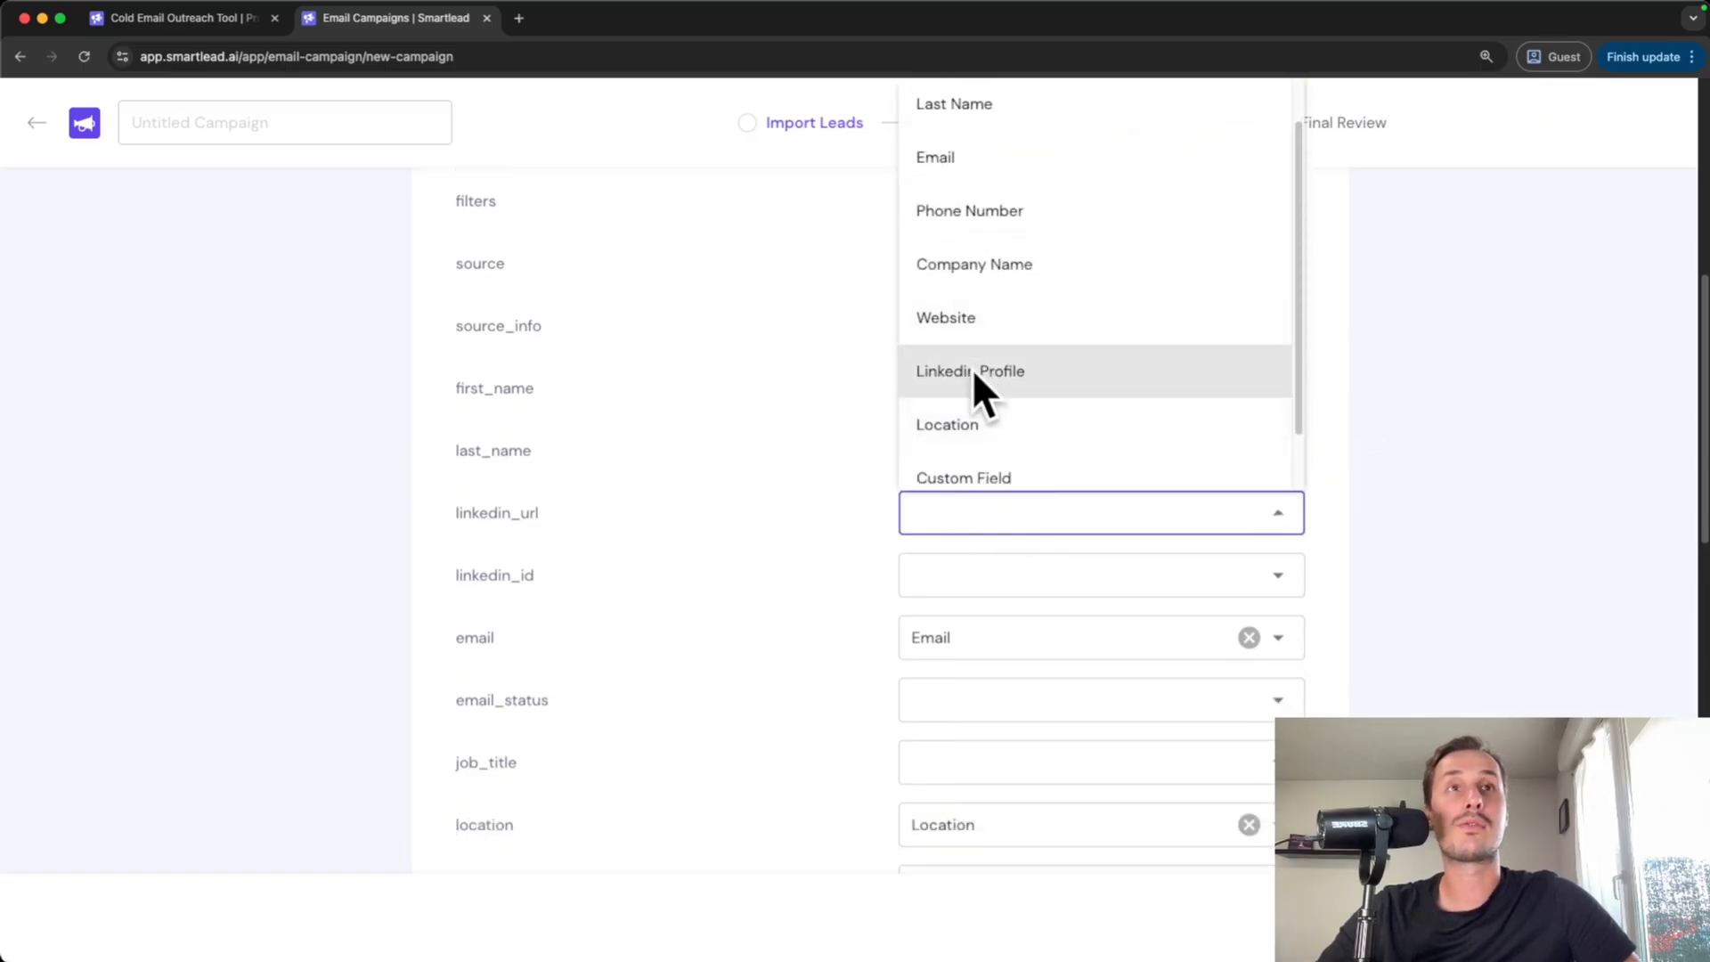
pyautogui.click(1094, 372)
# Check the remaining field mappings, then save the lead import and acknowledge the alert and file summary
pyautogui.scroll(-2, 915, 515)
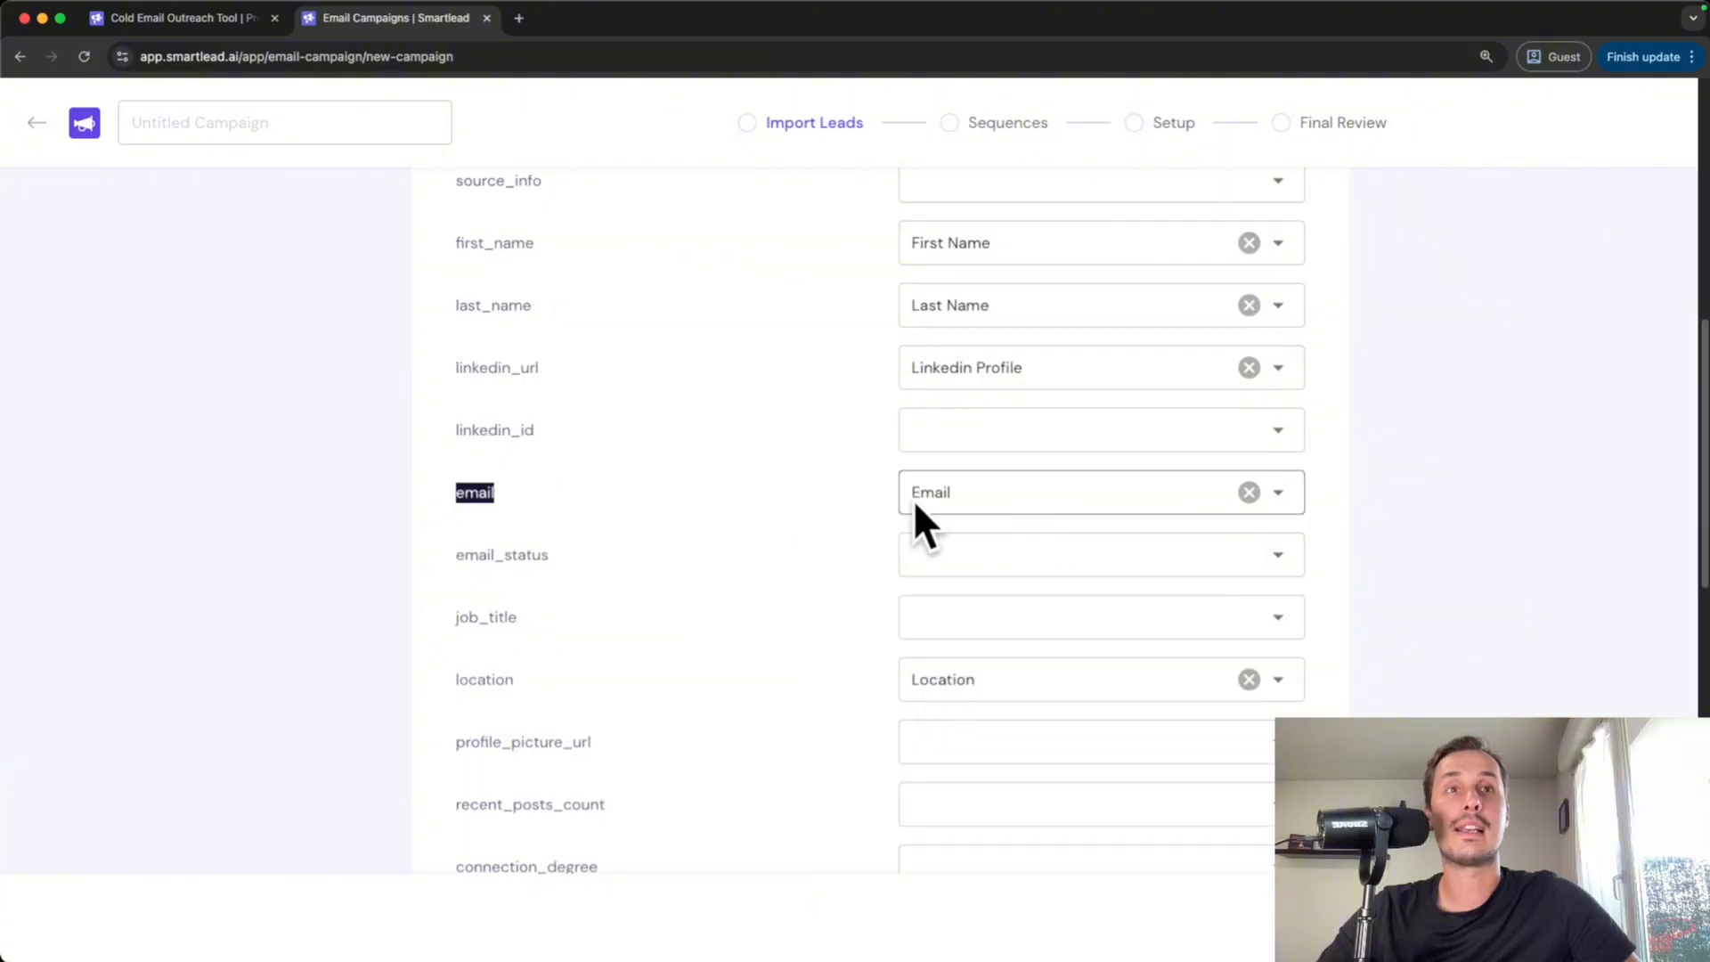
pyautogui.scroll(-5, 847, 584)
pyautogui.scroll(1, 918, 350)
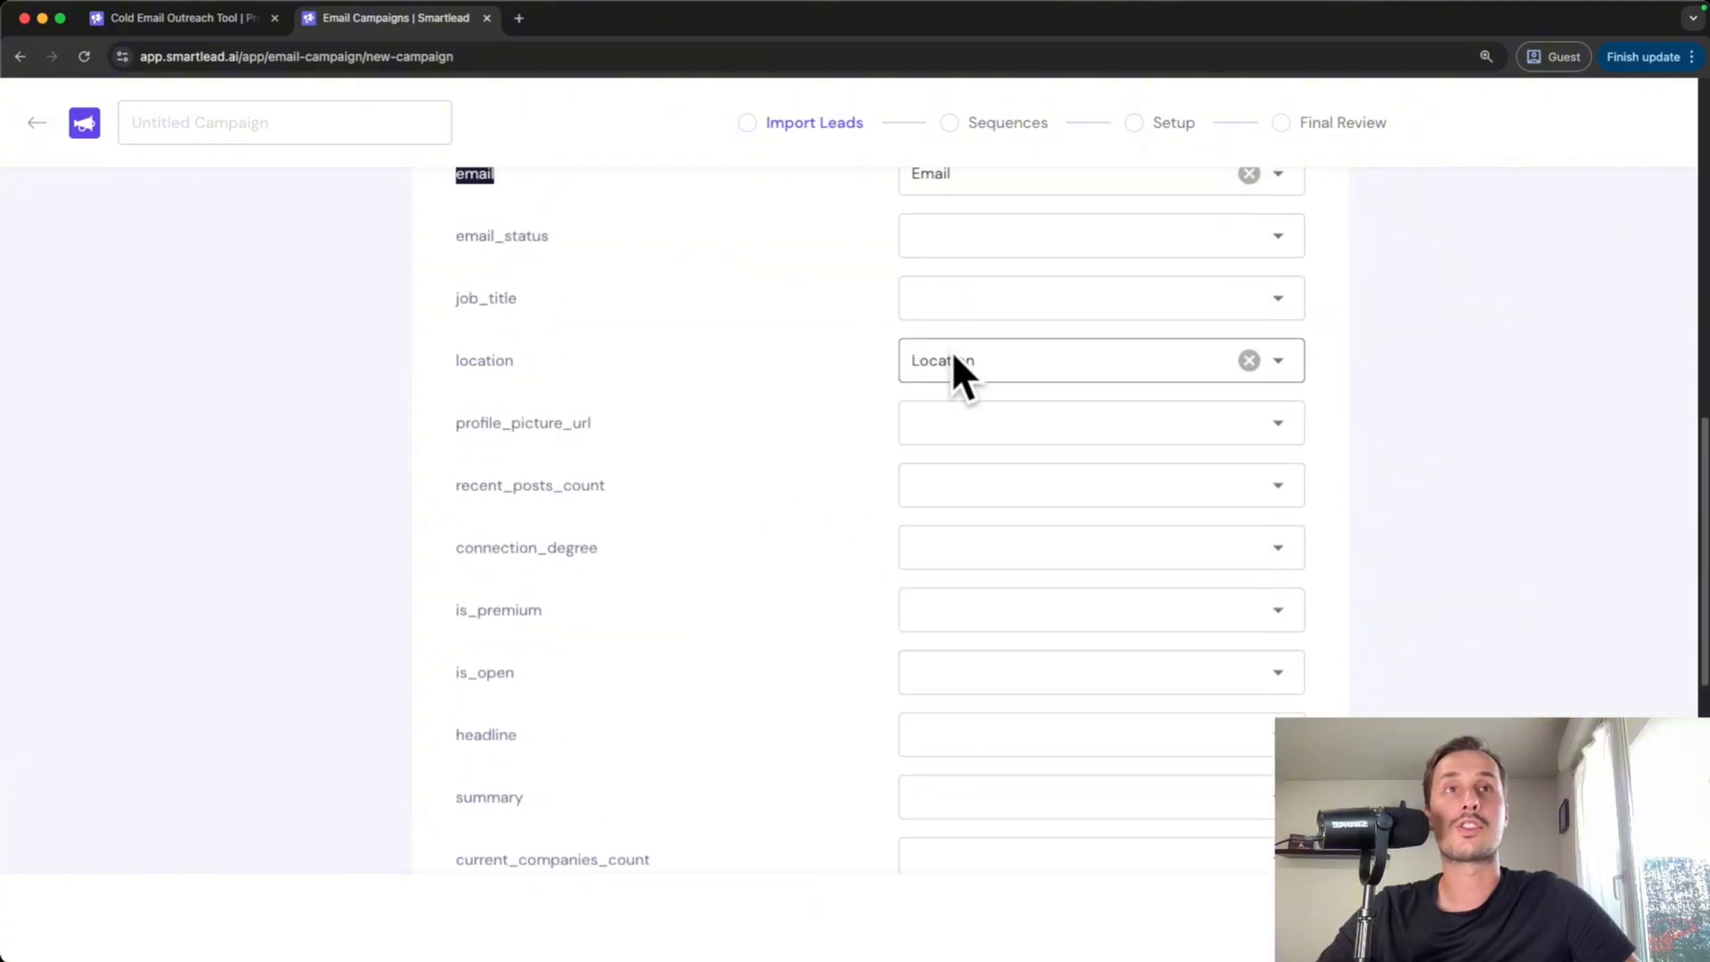
pyautogui.scroll(-5, 940, 581)
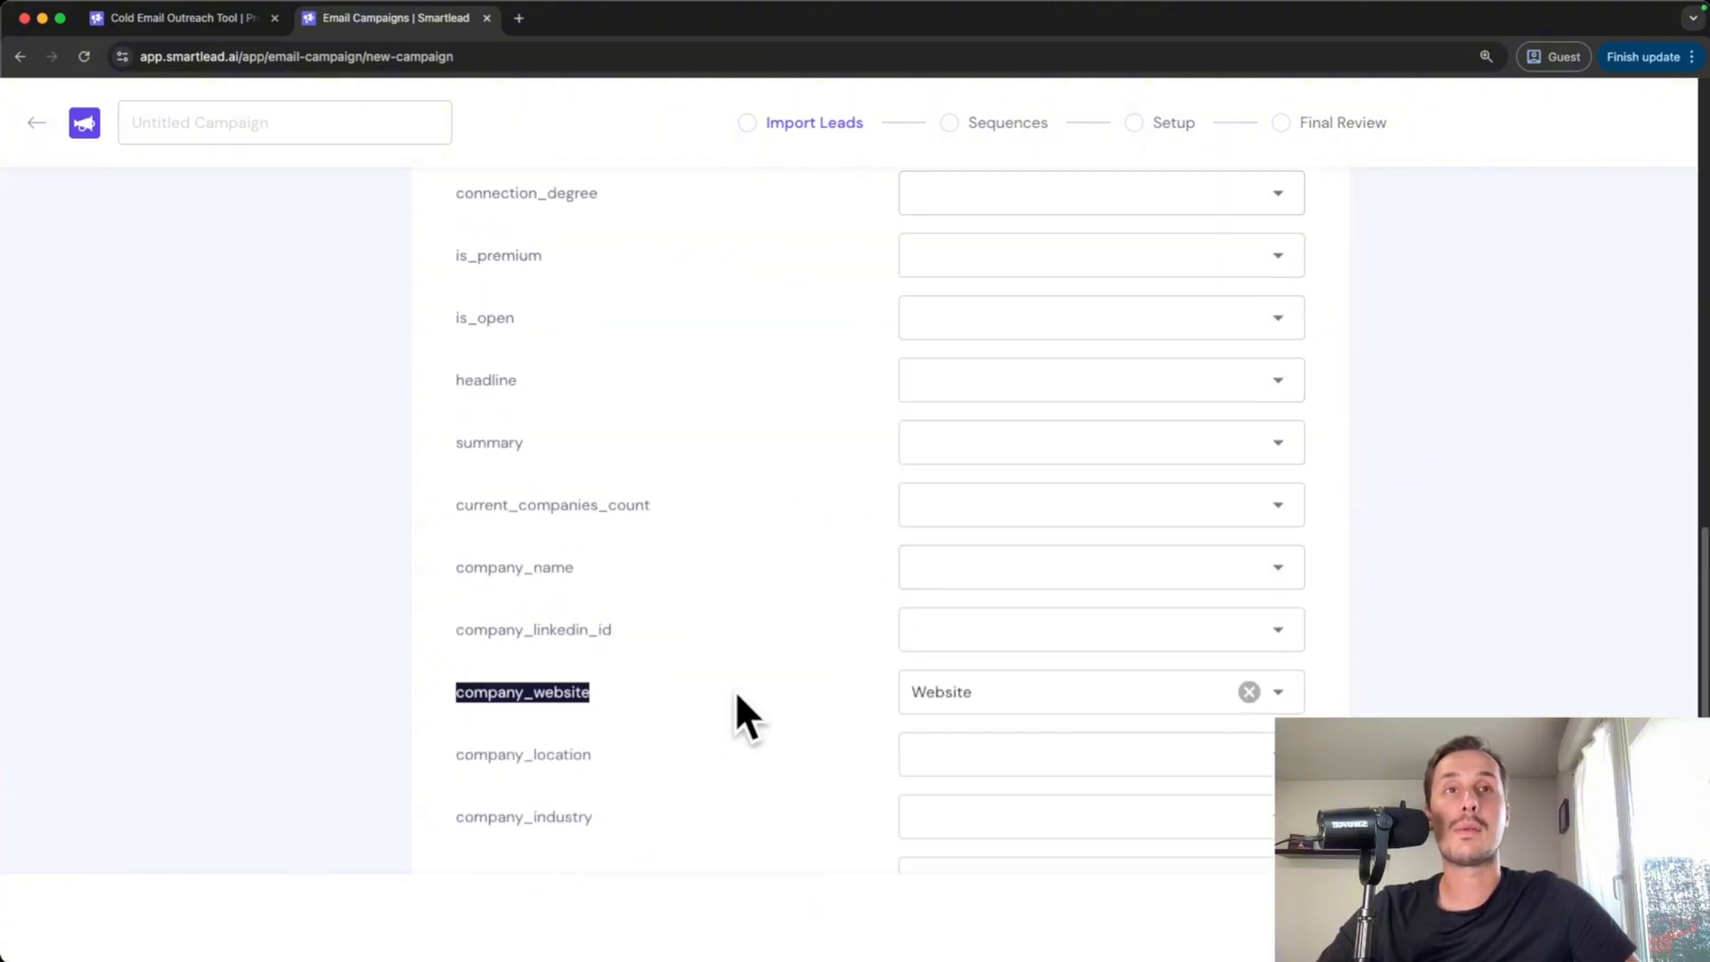
pyautogui.scroll(1, 1410, 630)
pyautogui.scroll(10, 1399, 625)
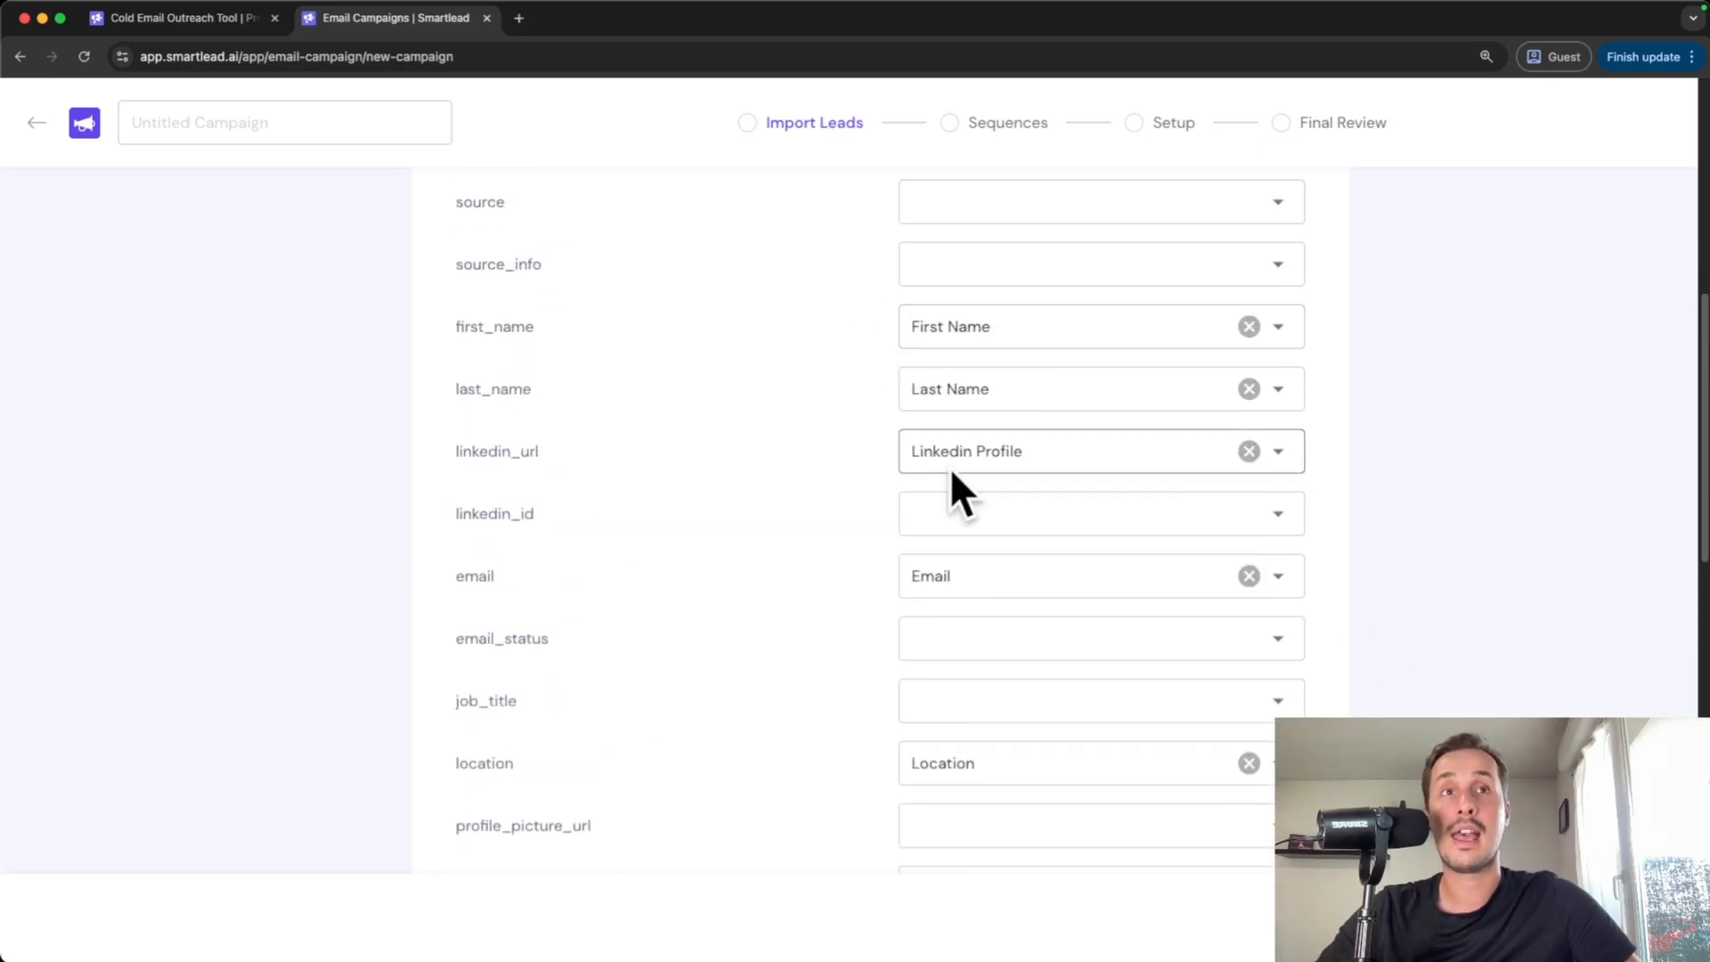
pyautogui.scroll(-1, 899, 470)
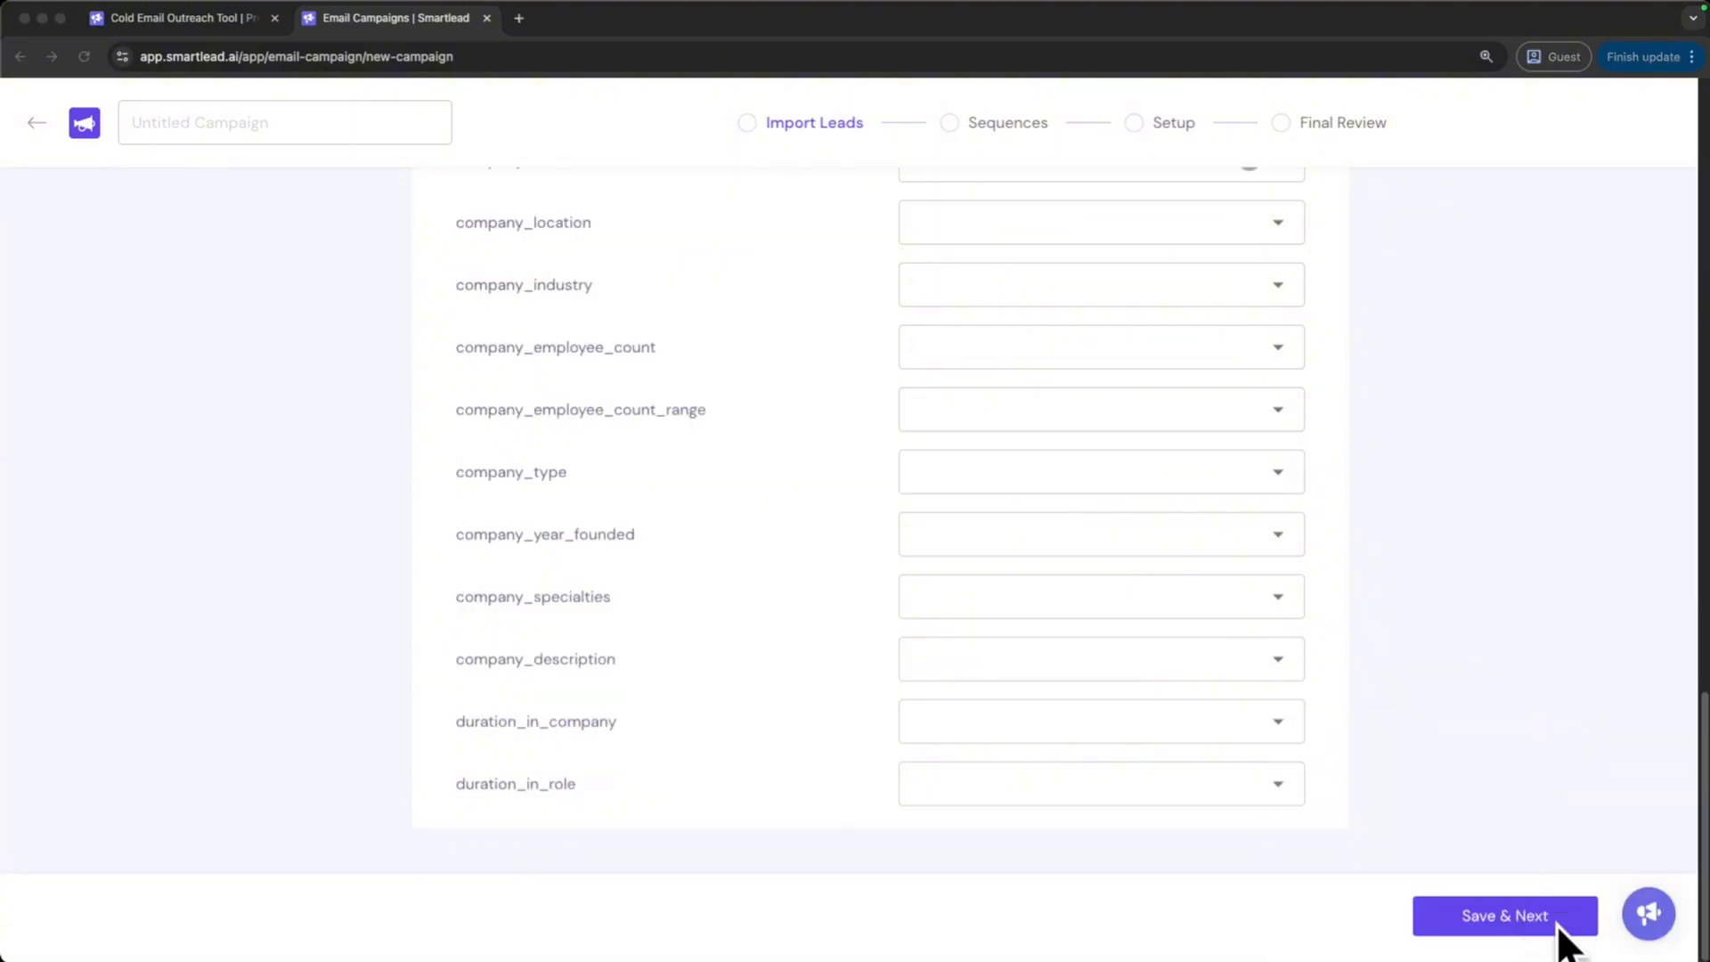
pyautogui.click(1565, 924)
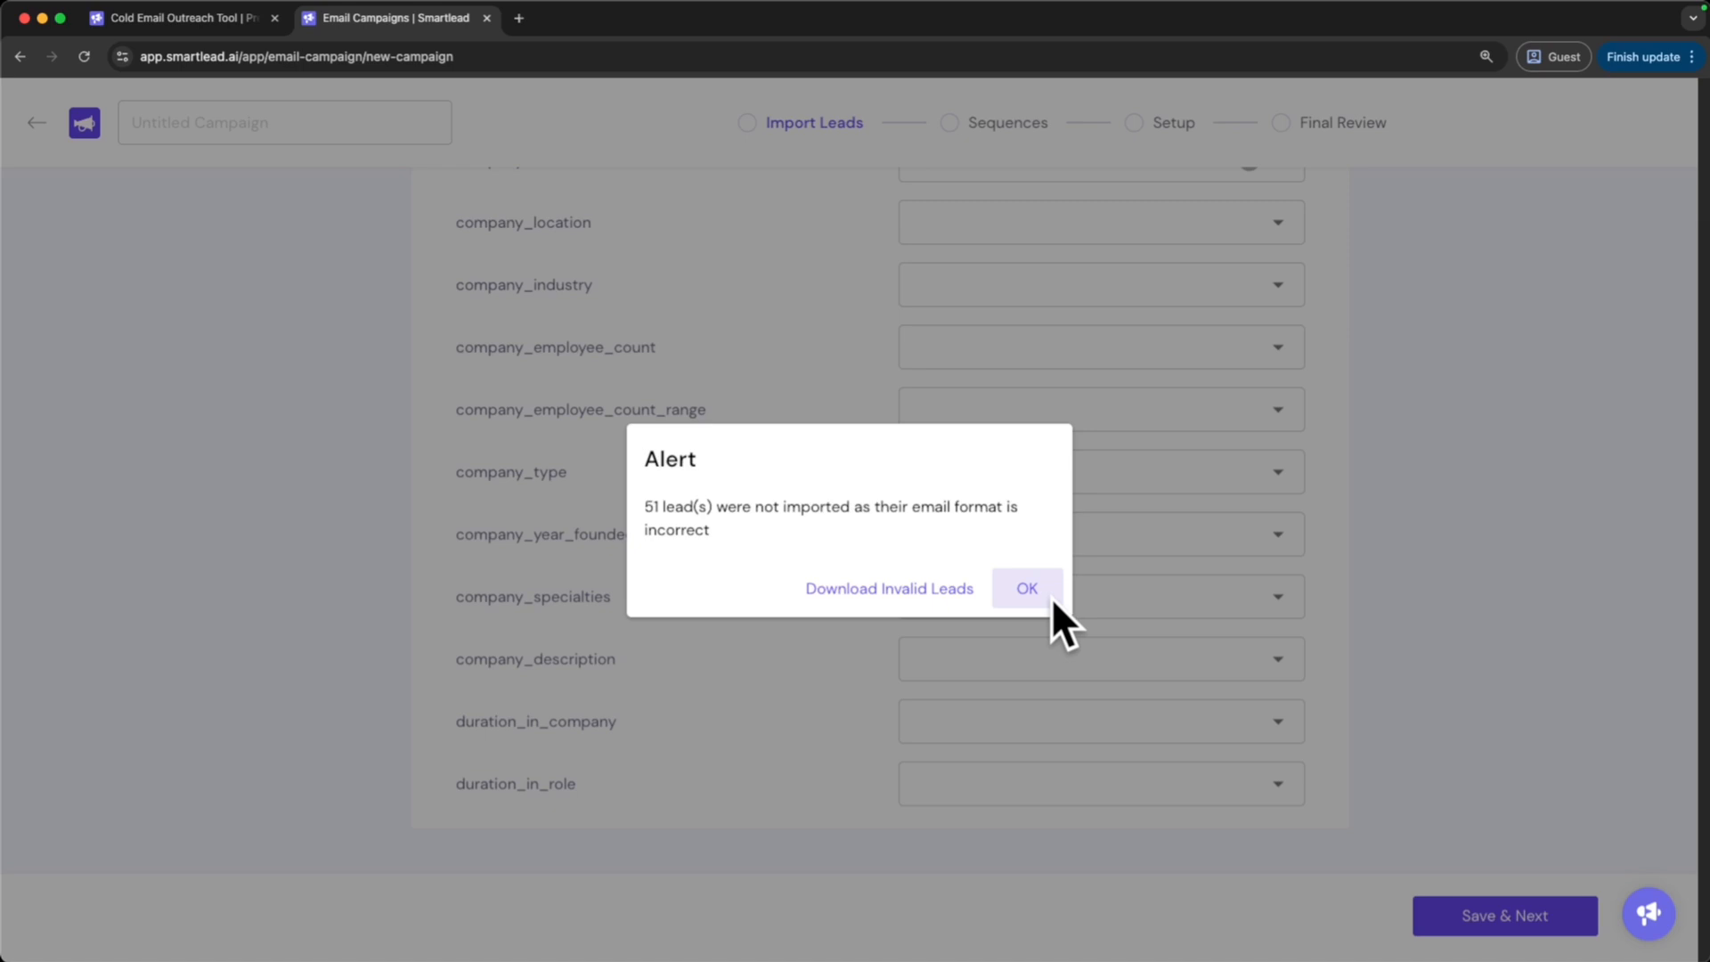
pyautogui.click(1049, 595)
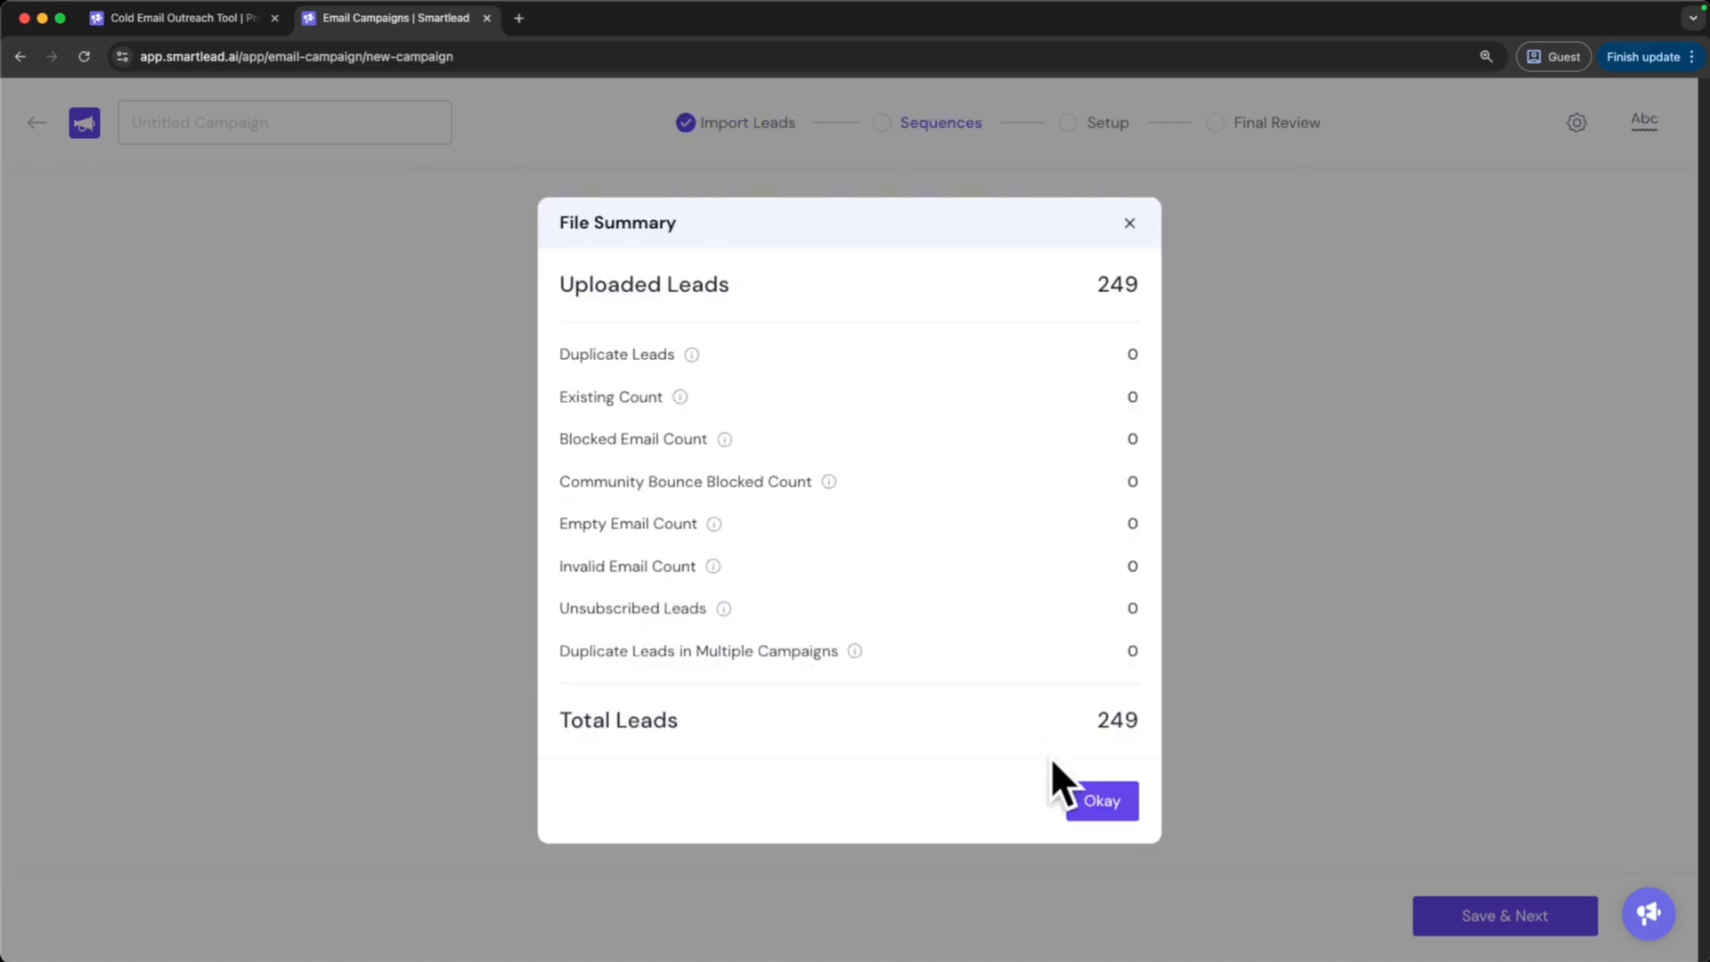
pyautogui.click(1102, 801)
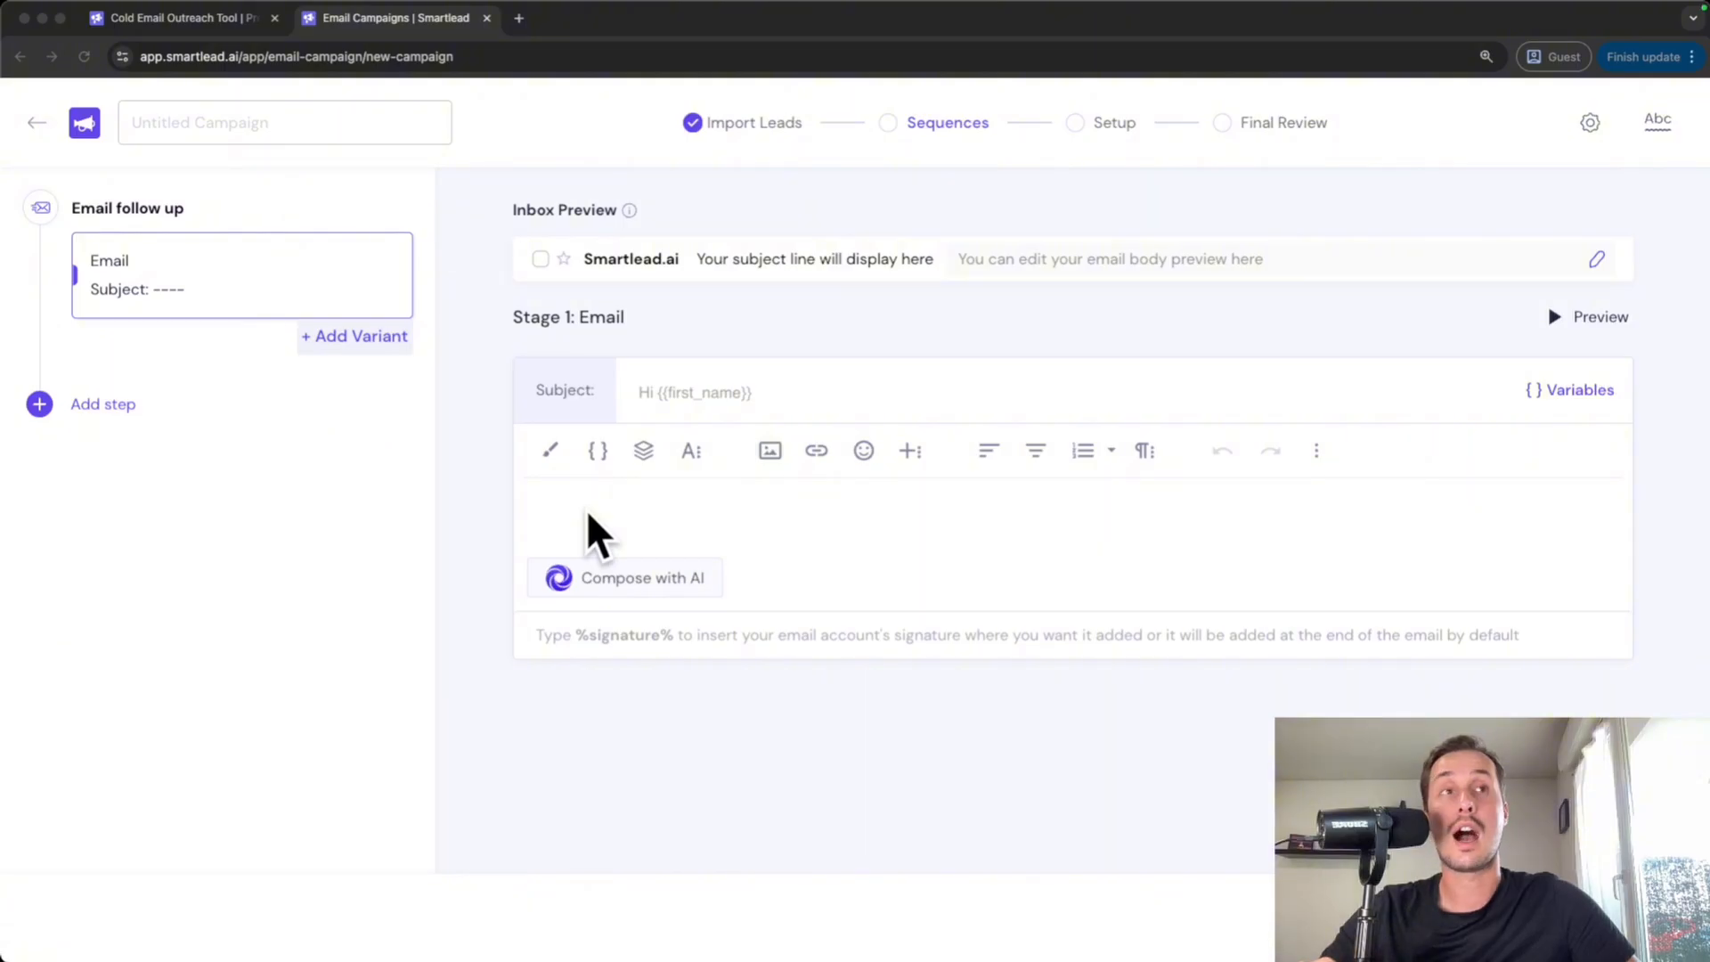
# Start the Stage 1 email body with the greeting "Hi {{first_name}}," using the First Name variable, followed by a blank line
pyautogui.click(588, 515)
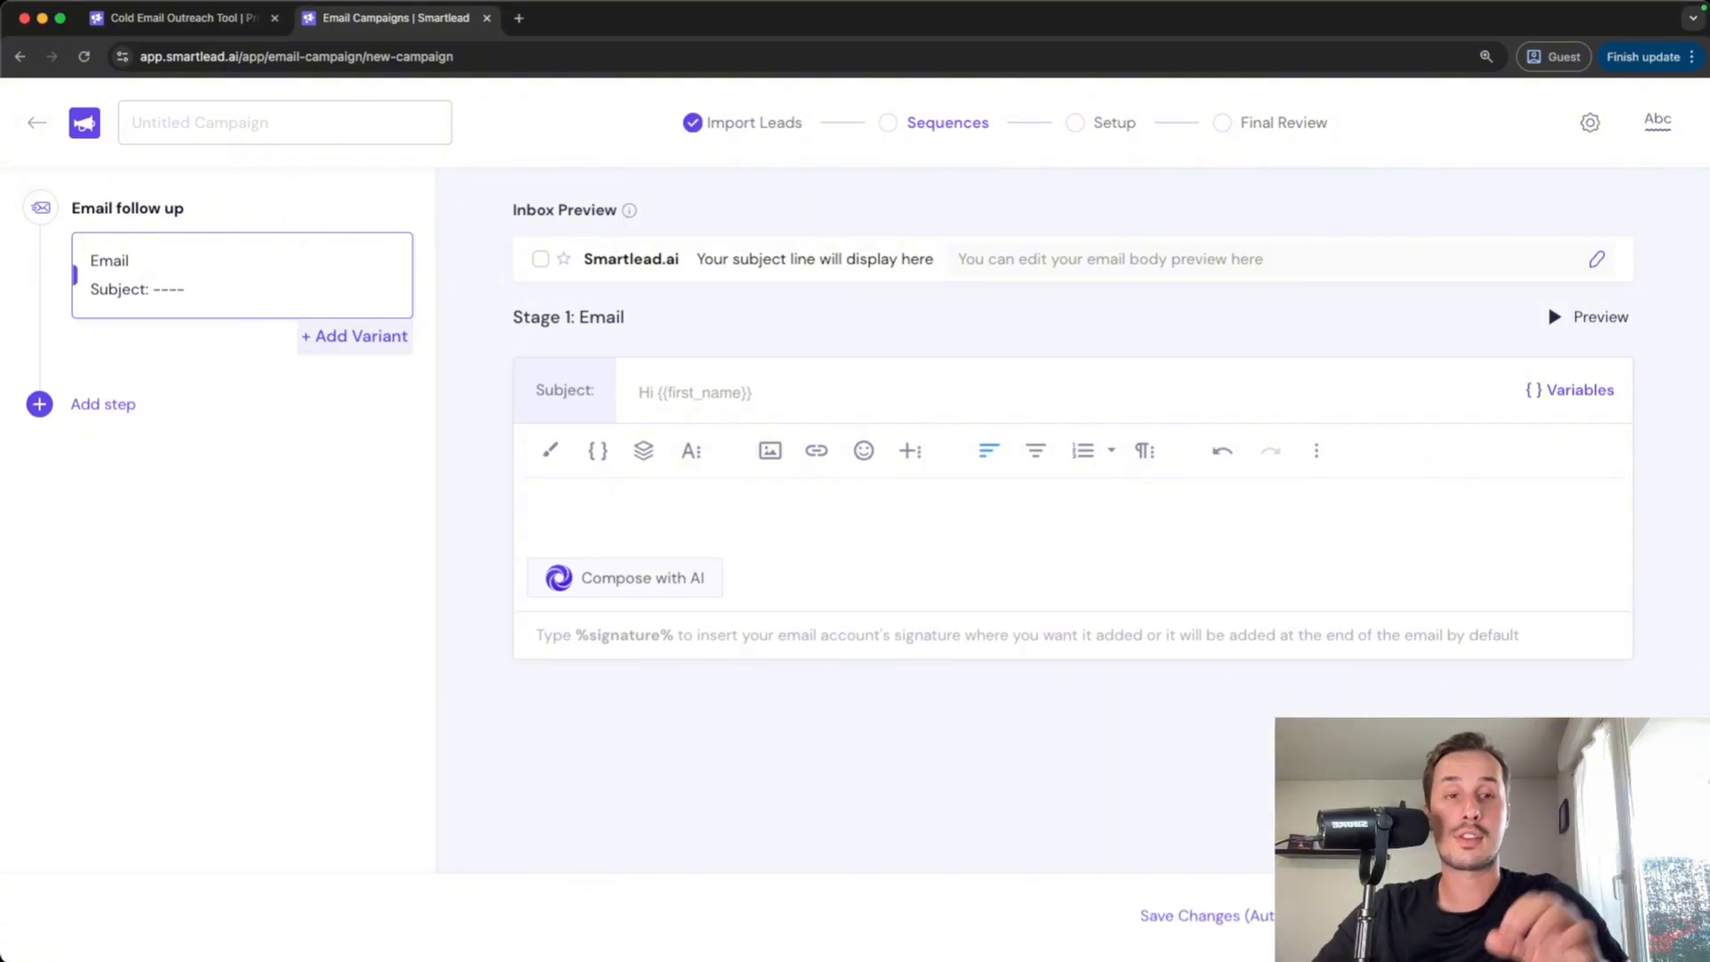
pyautogui.write('Hi')
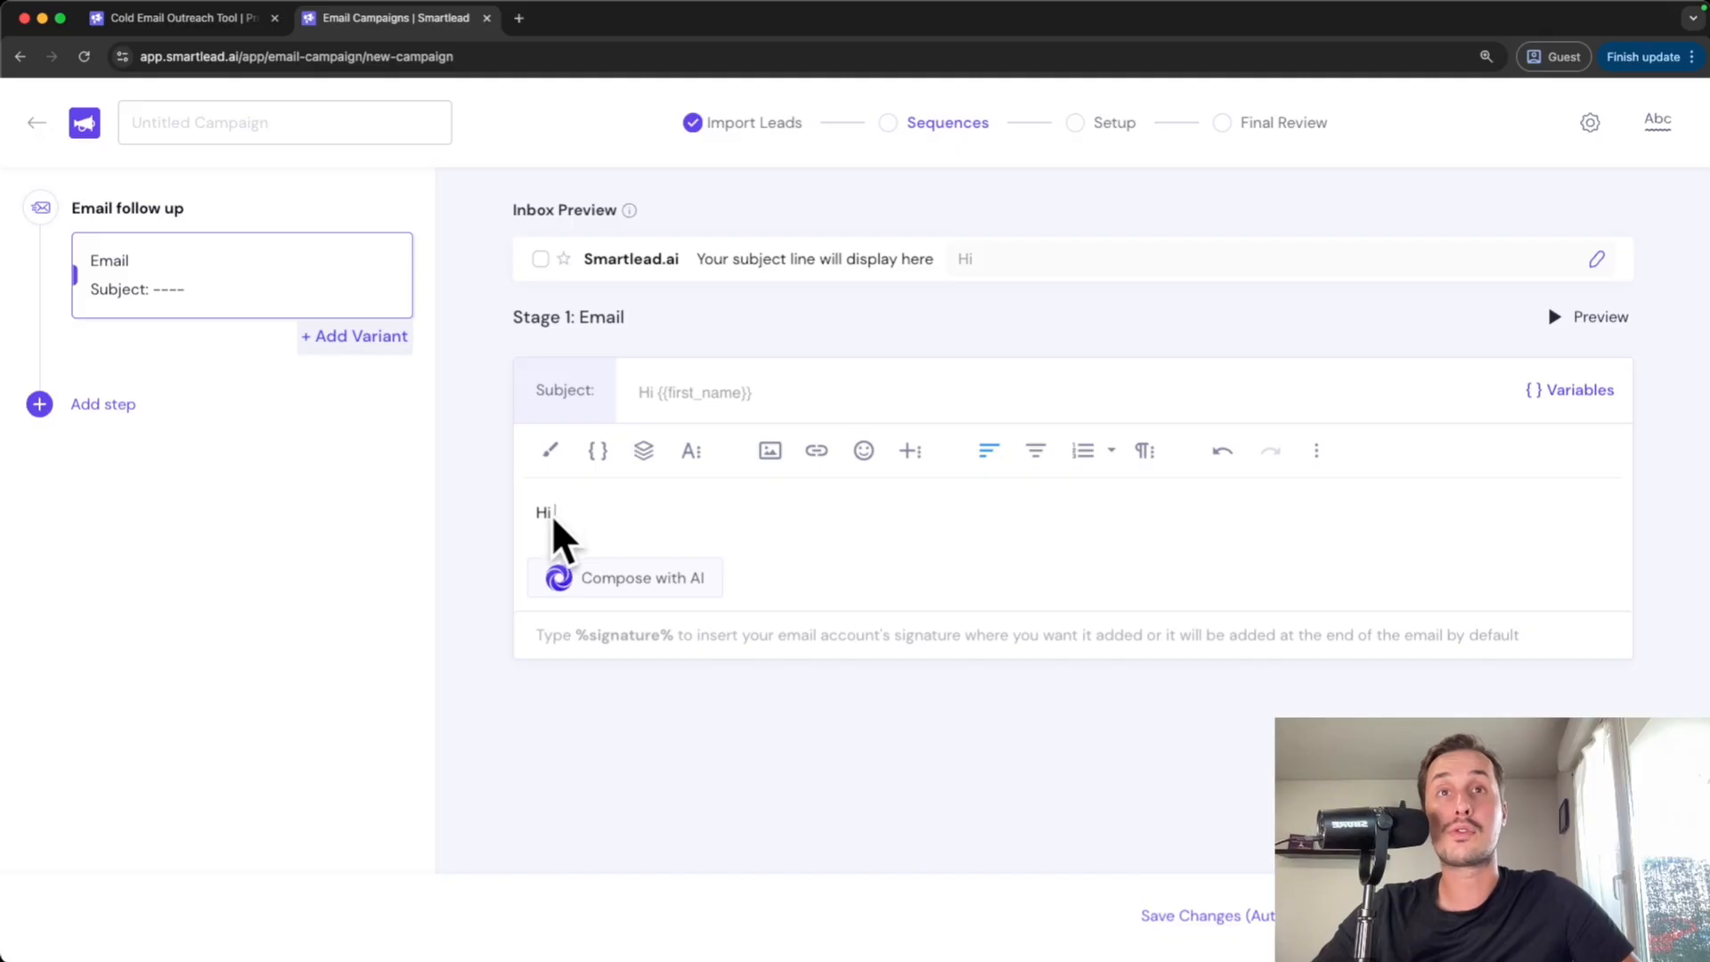
pyautogui.click(599, 452)
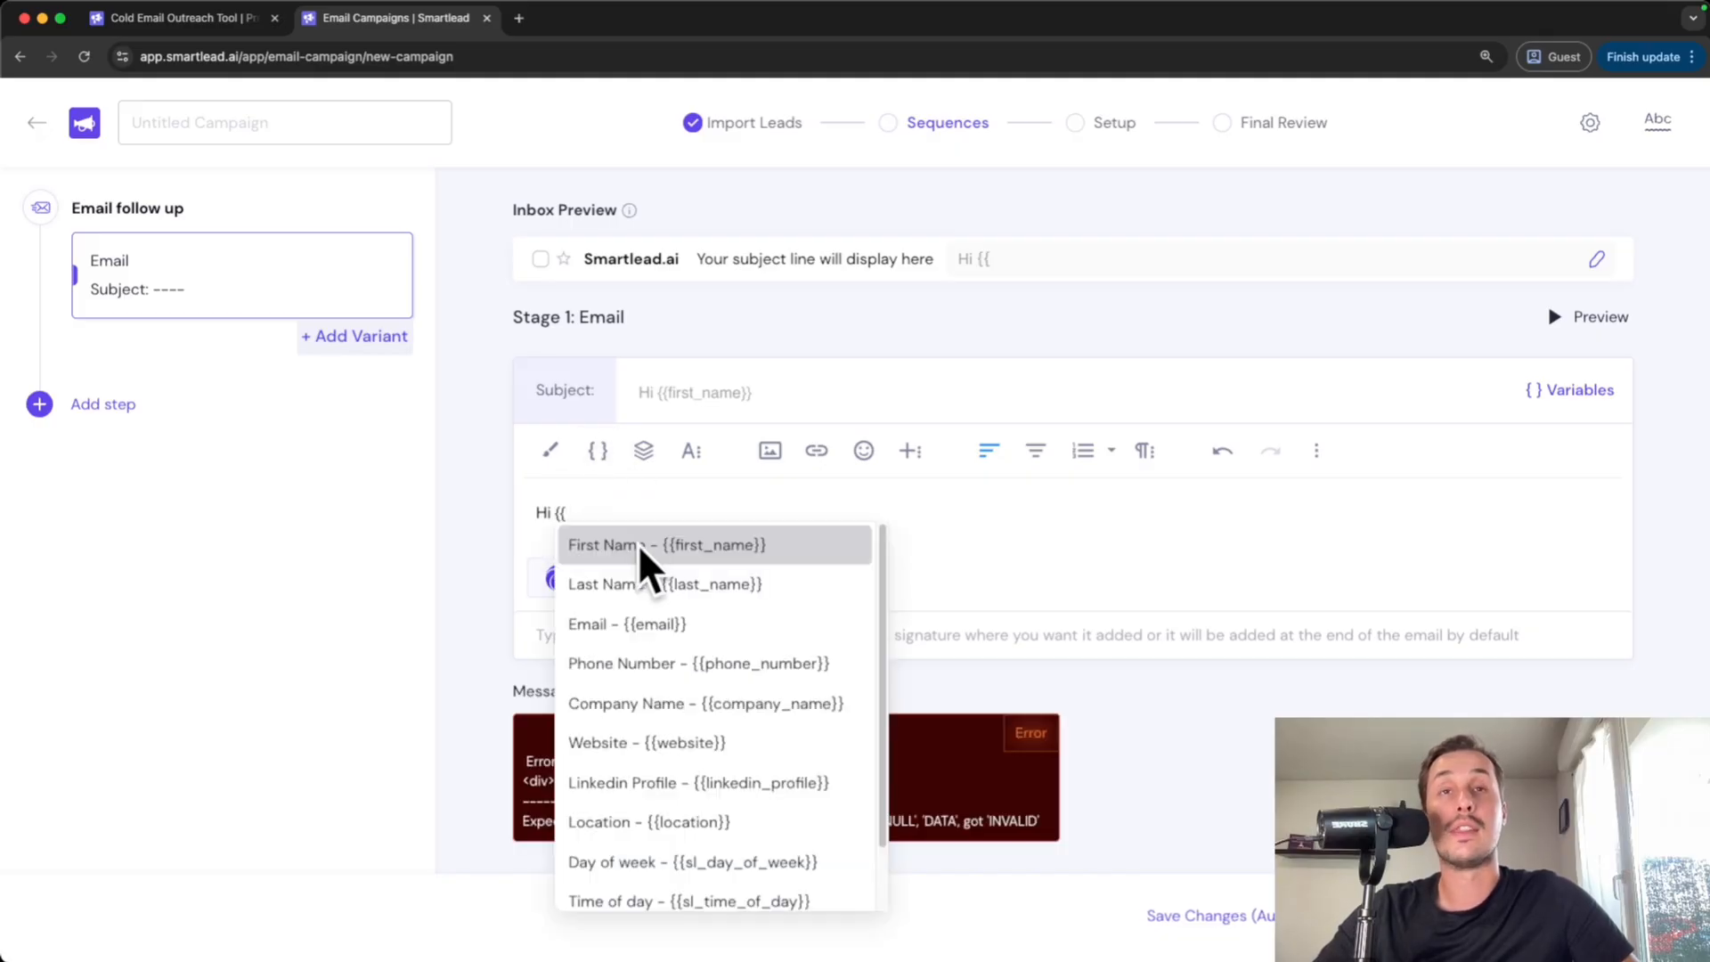
pyautogui.click(784, 545)
pyautogui.write(',')
pyautogui.press('Return')
pyautogui.press('Return')
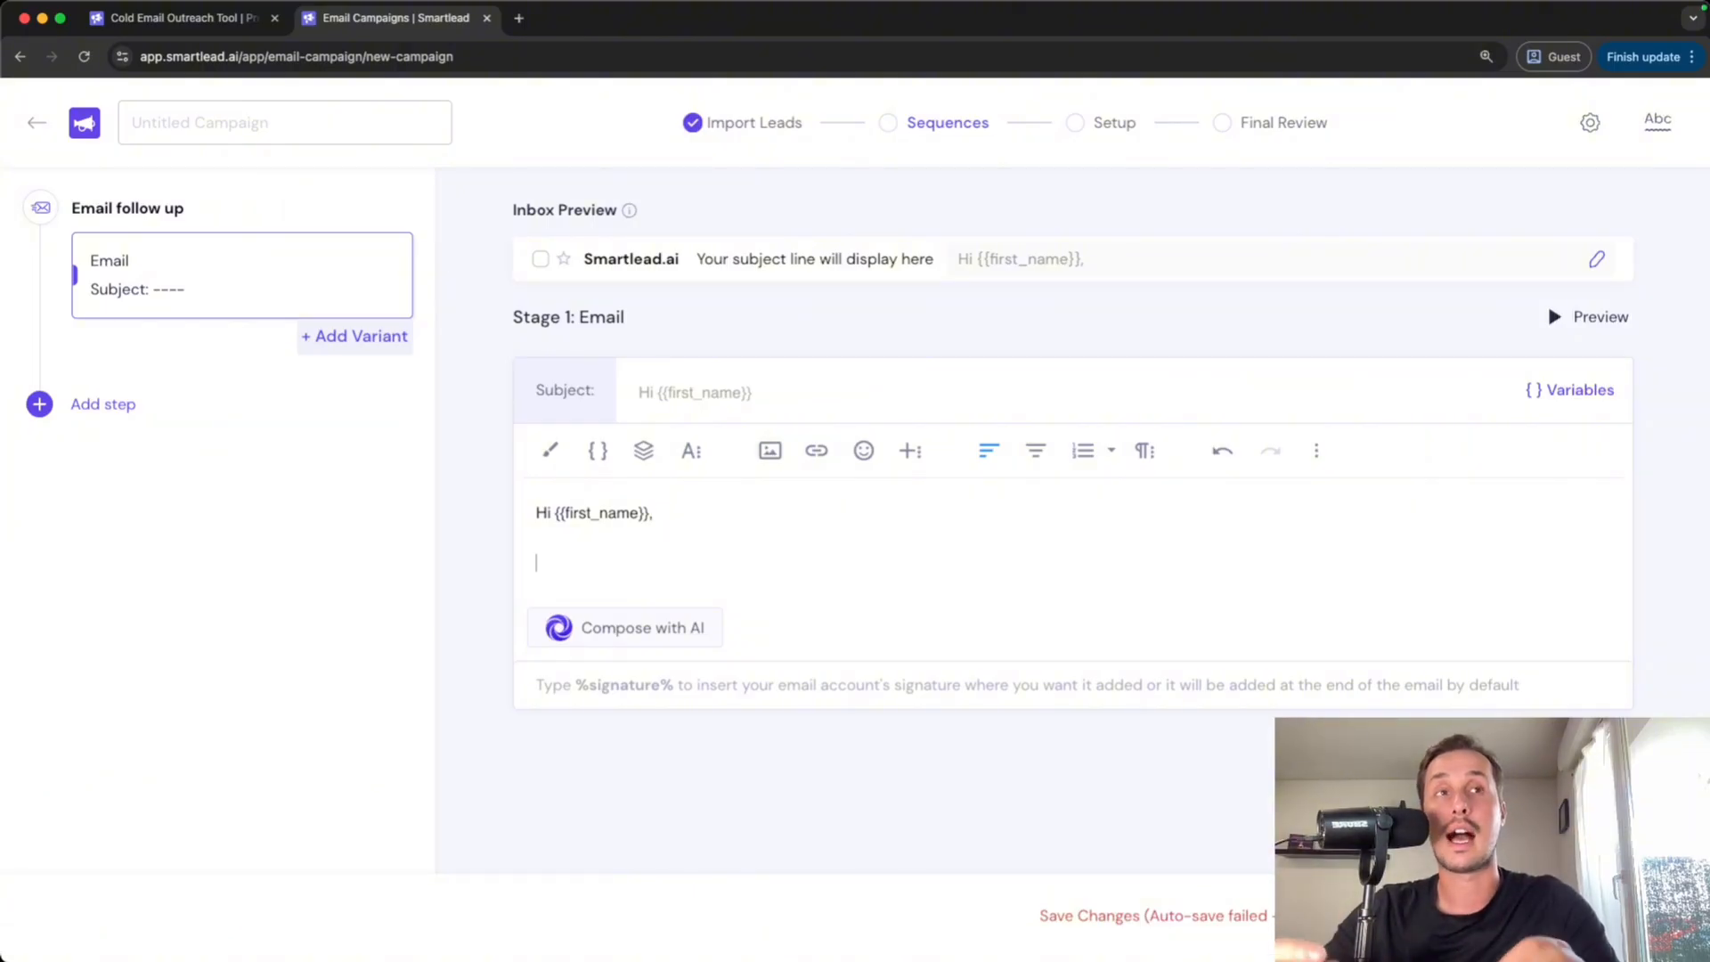
# Add the lines "I saw you're Head of Sales at {{company_name}}." and "We help sales teams onboard new reps faster and make them productive in less time."
pyautogui.write("I saw you're")
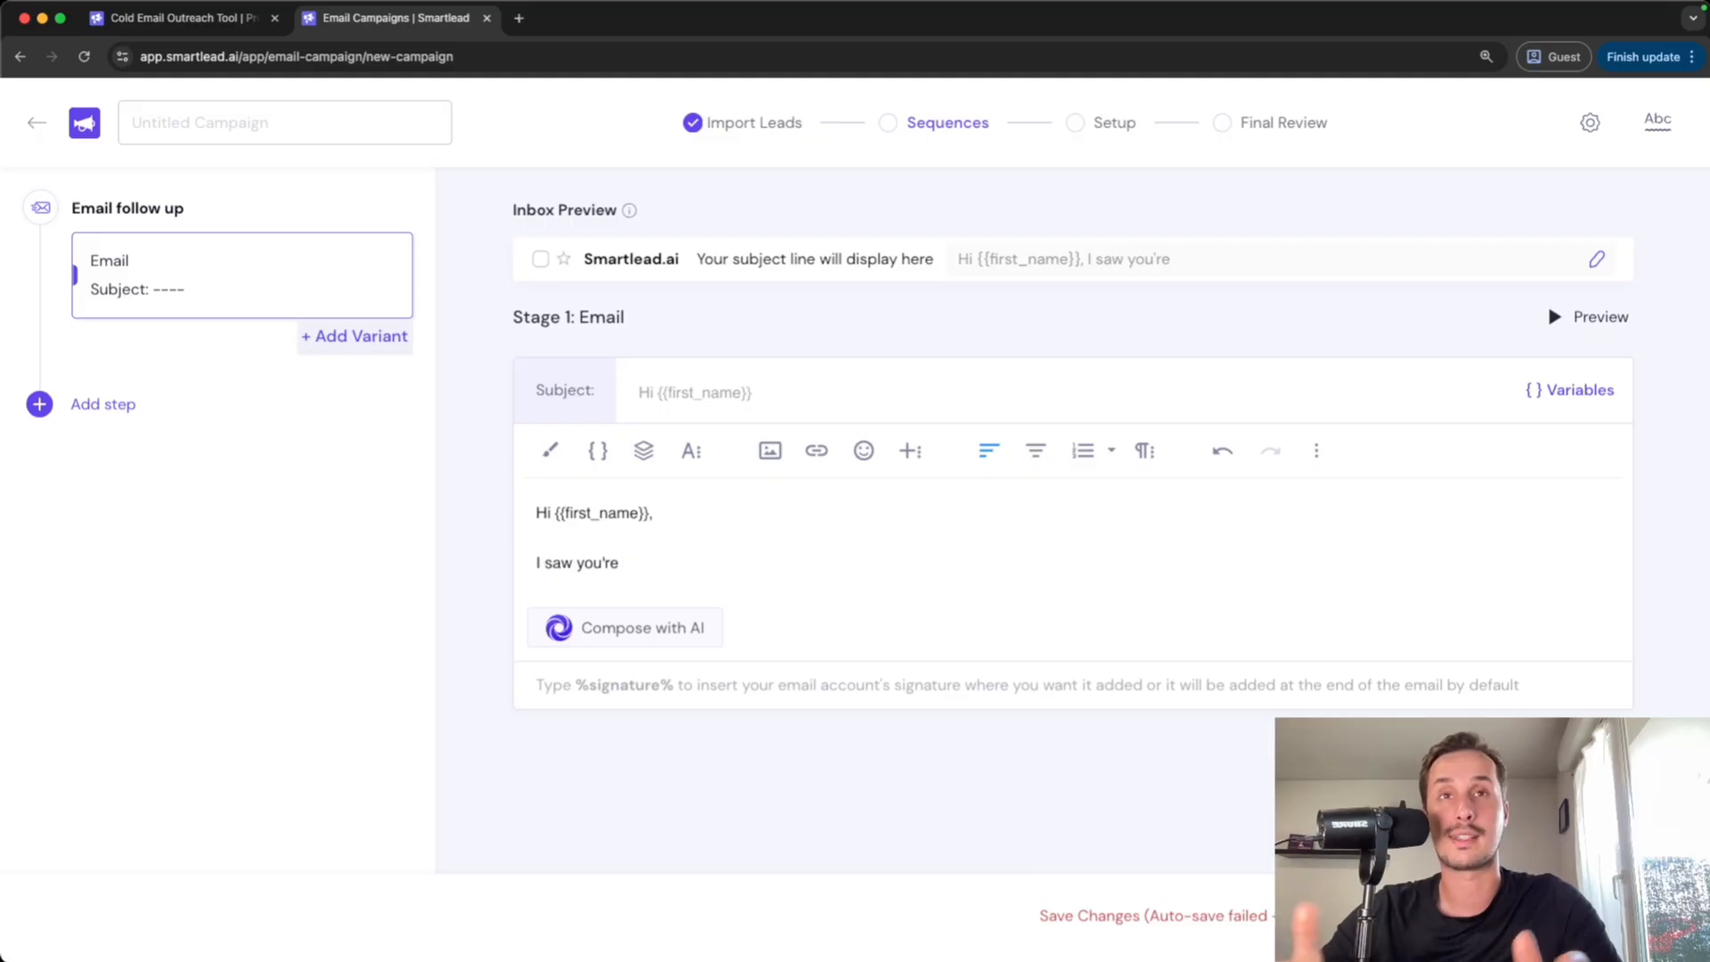
pyautogui.write('head of')
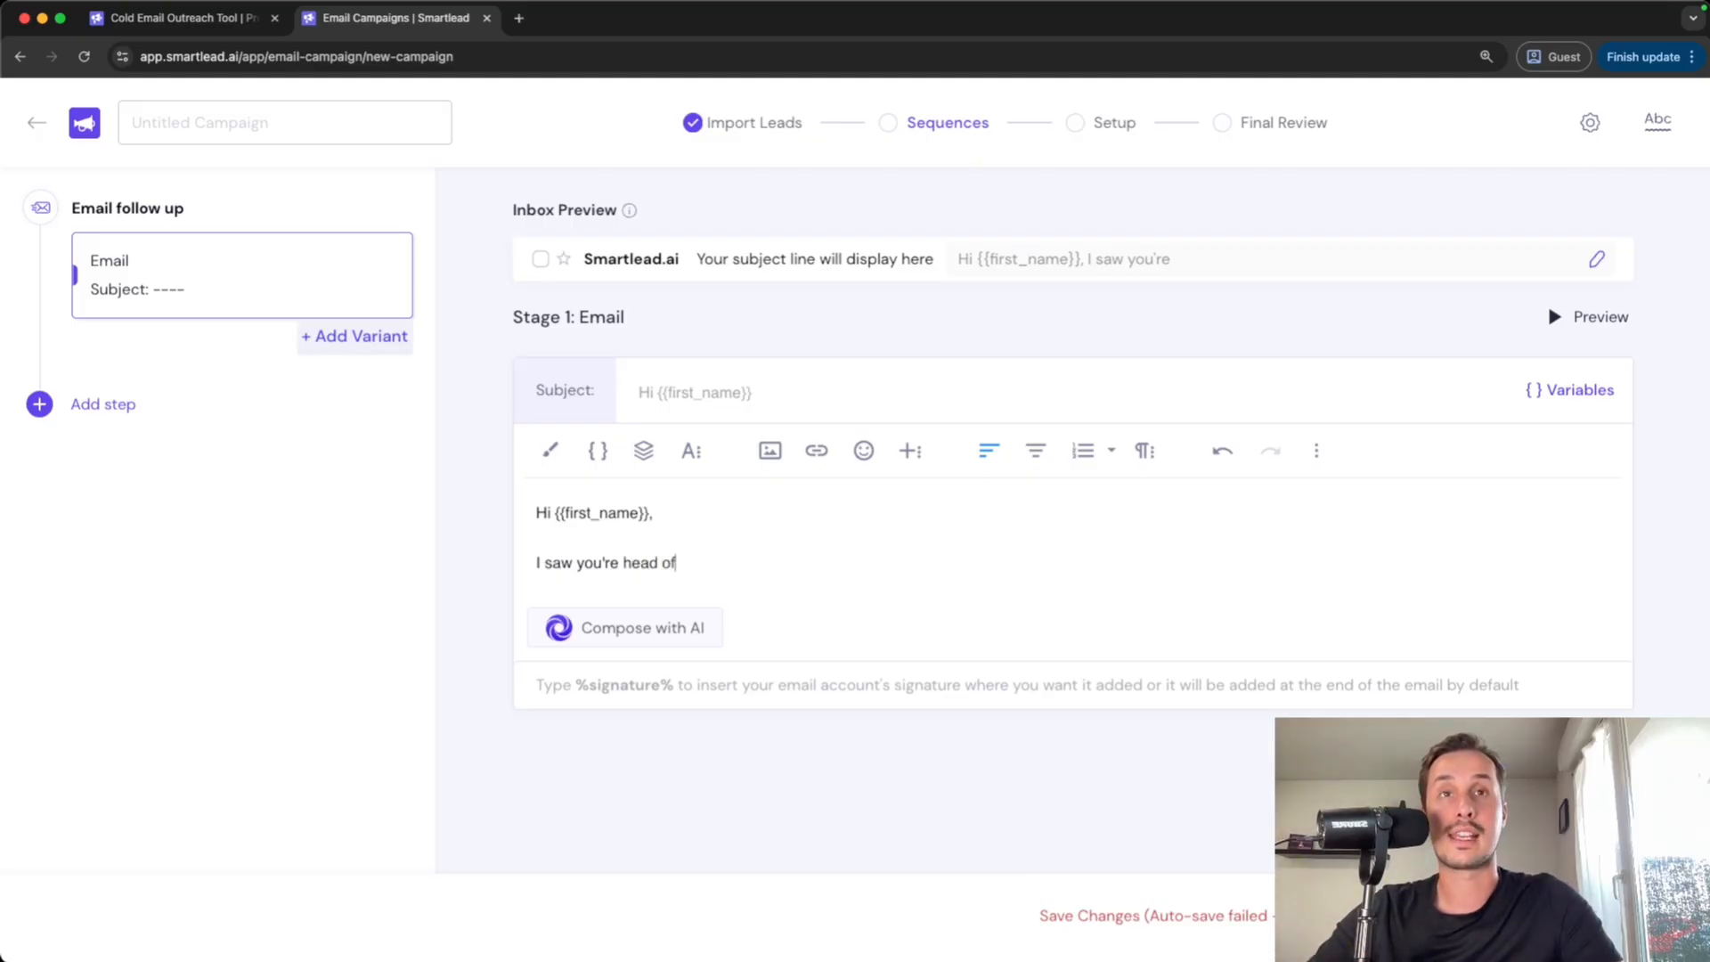
pyautogui.write(' sales at {{')
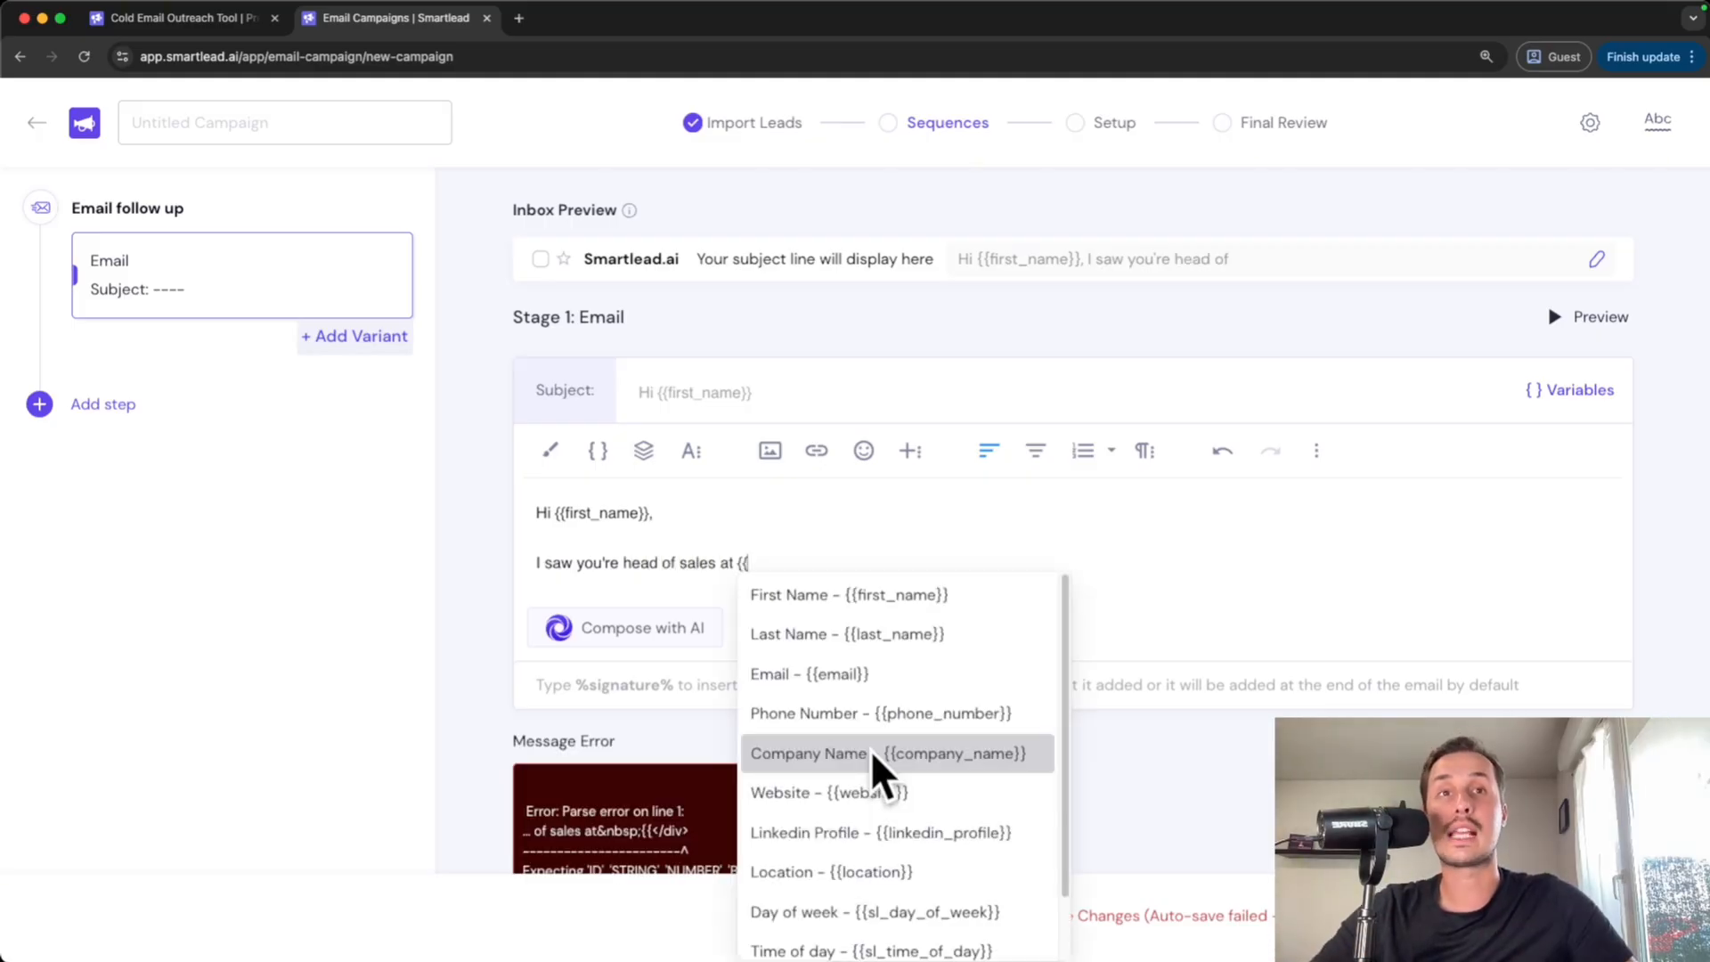
pyautogui.click(869, 750)
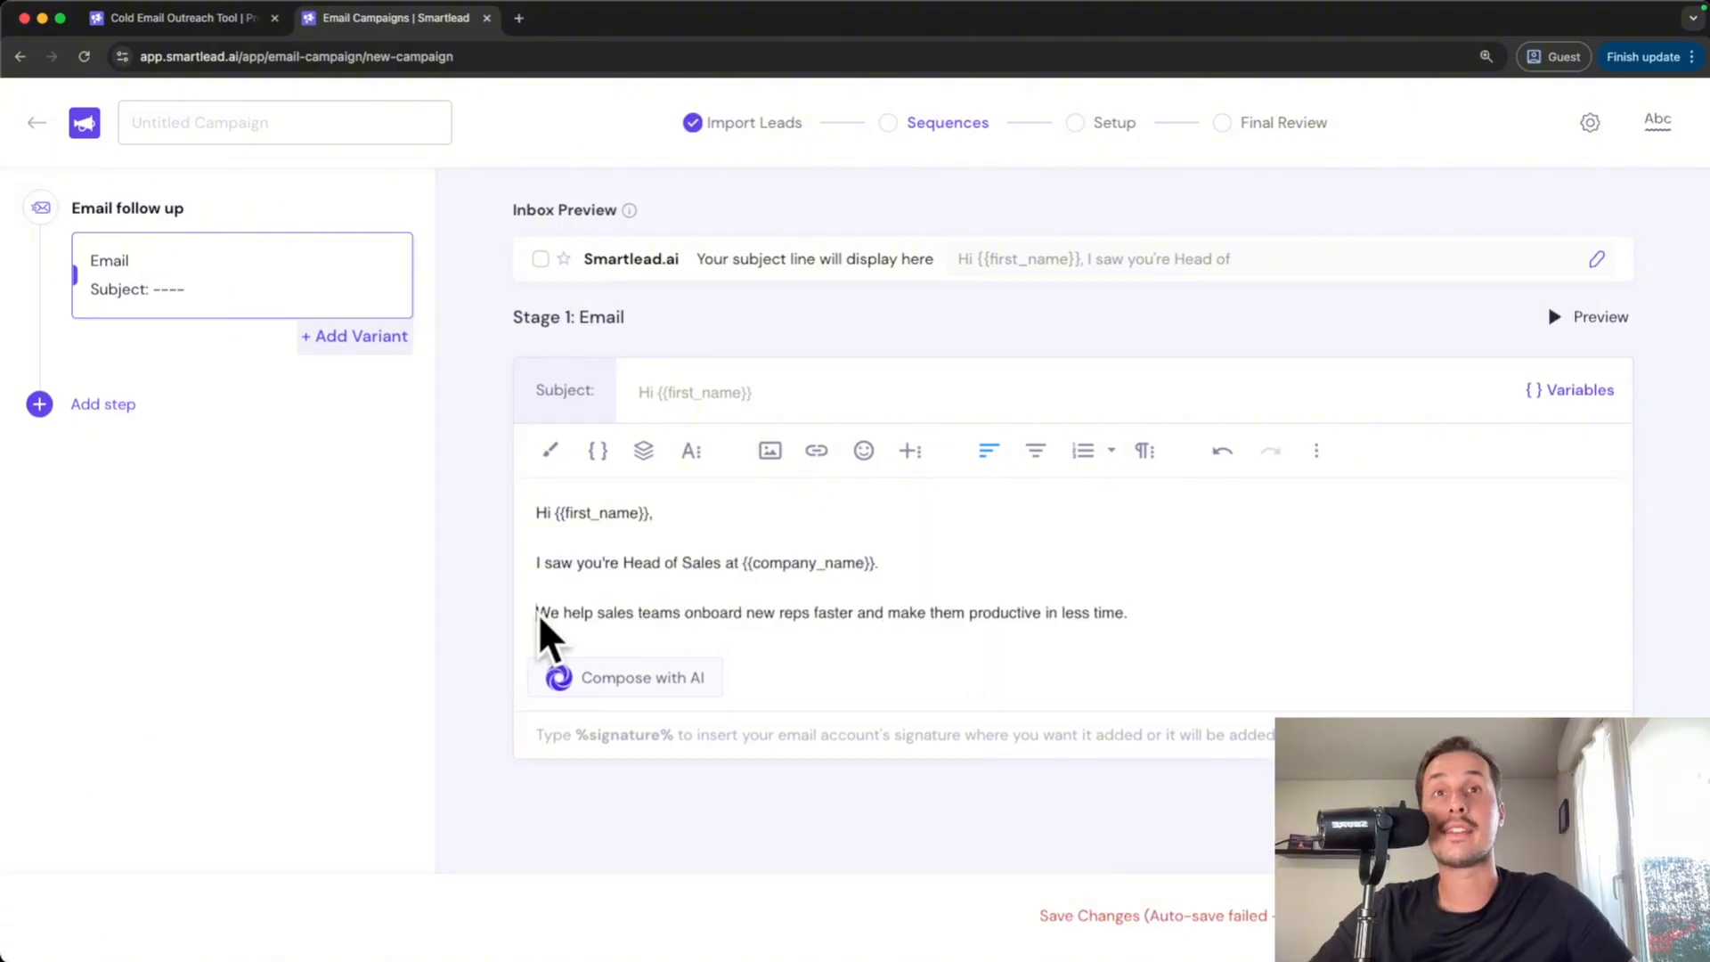
# Close the email body with the question "Would you like to see how?" on its own line below the value proposition
pyautogui.moveTo(538, 613); pyautogui.dragTo(548, 616)
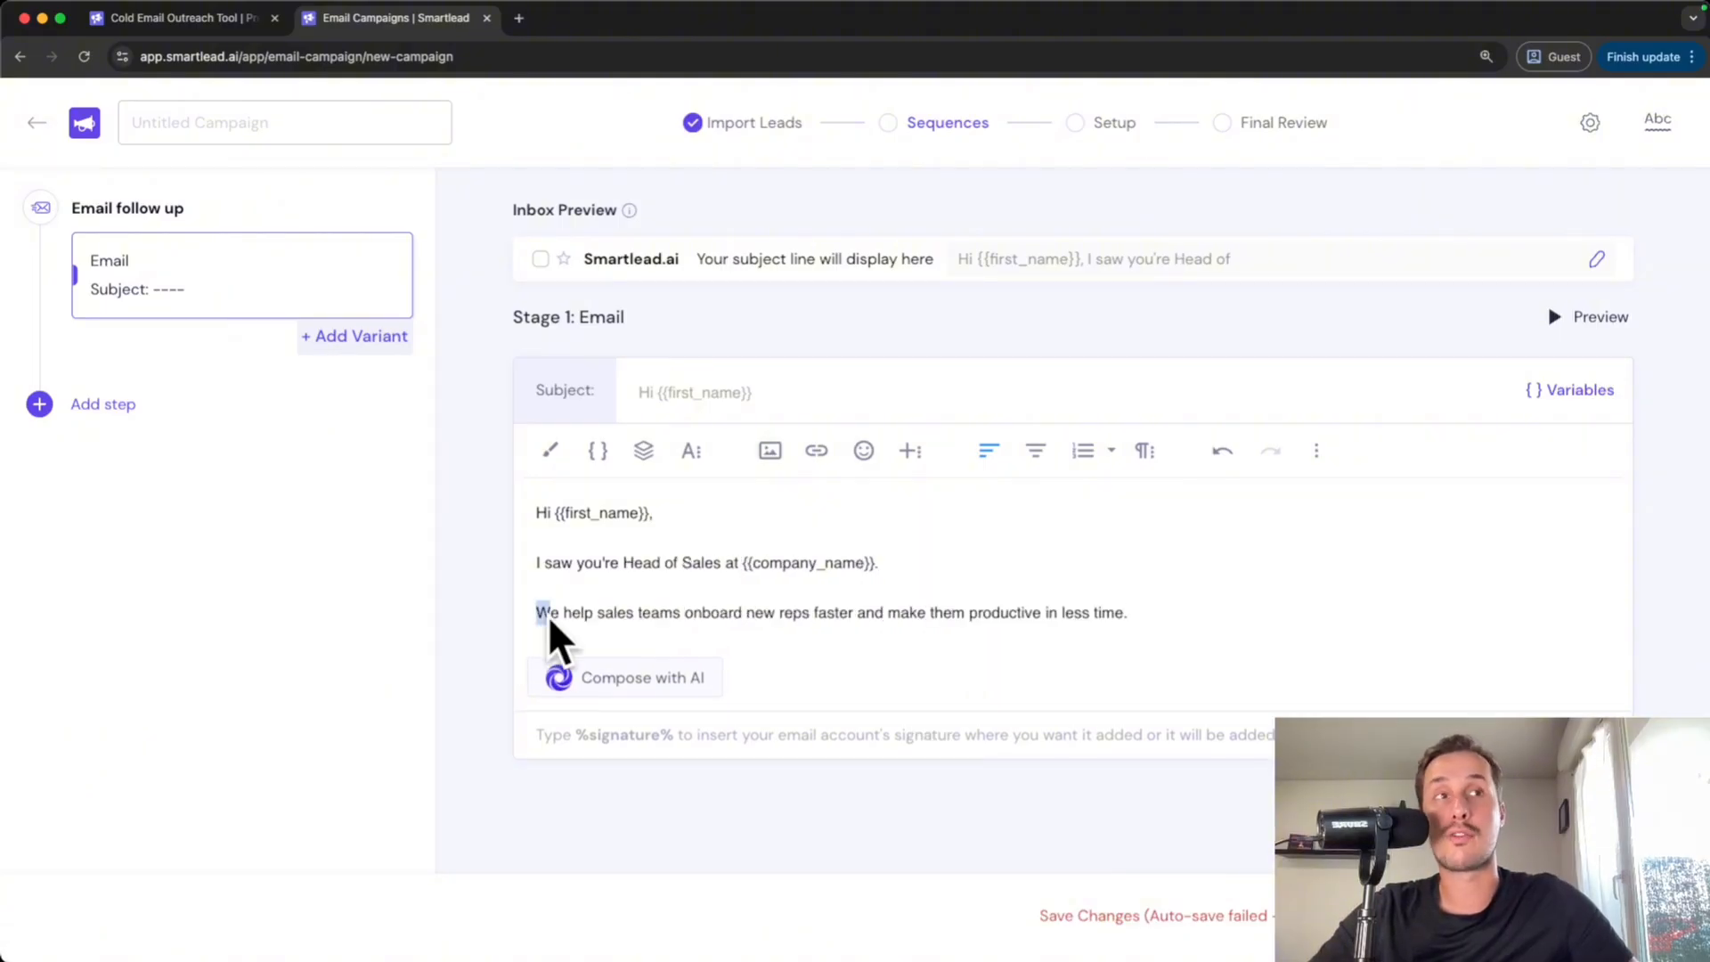
pyautogui.click(547, 613)
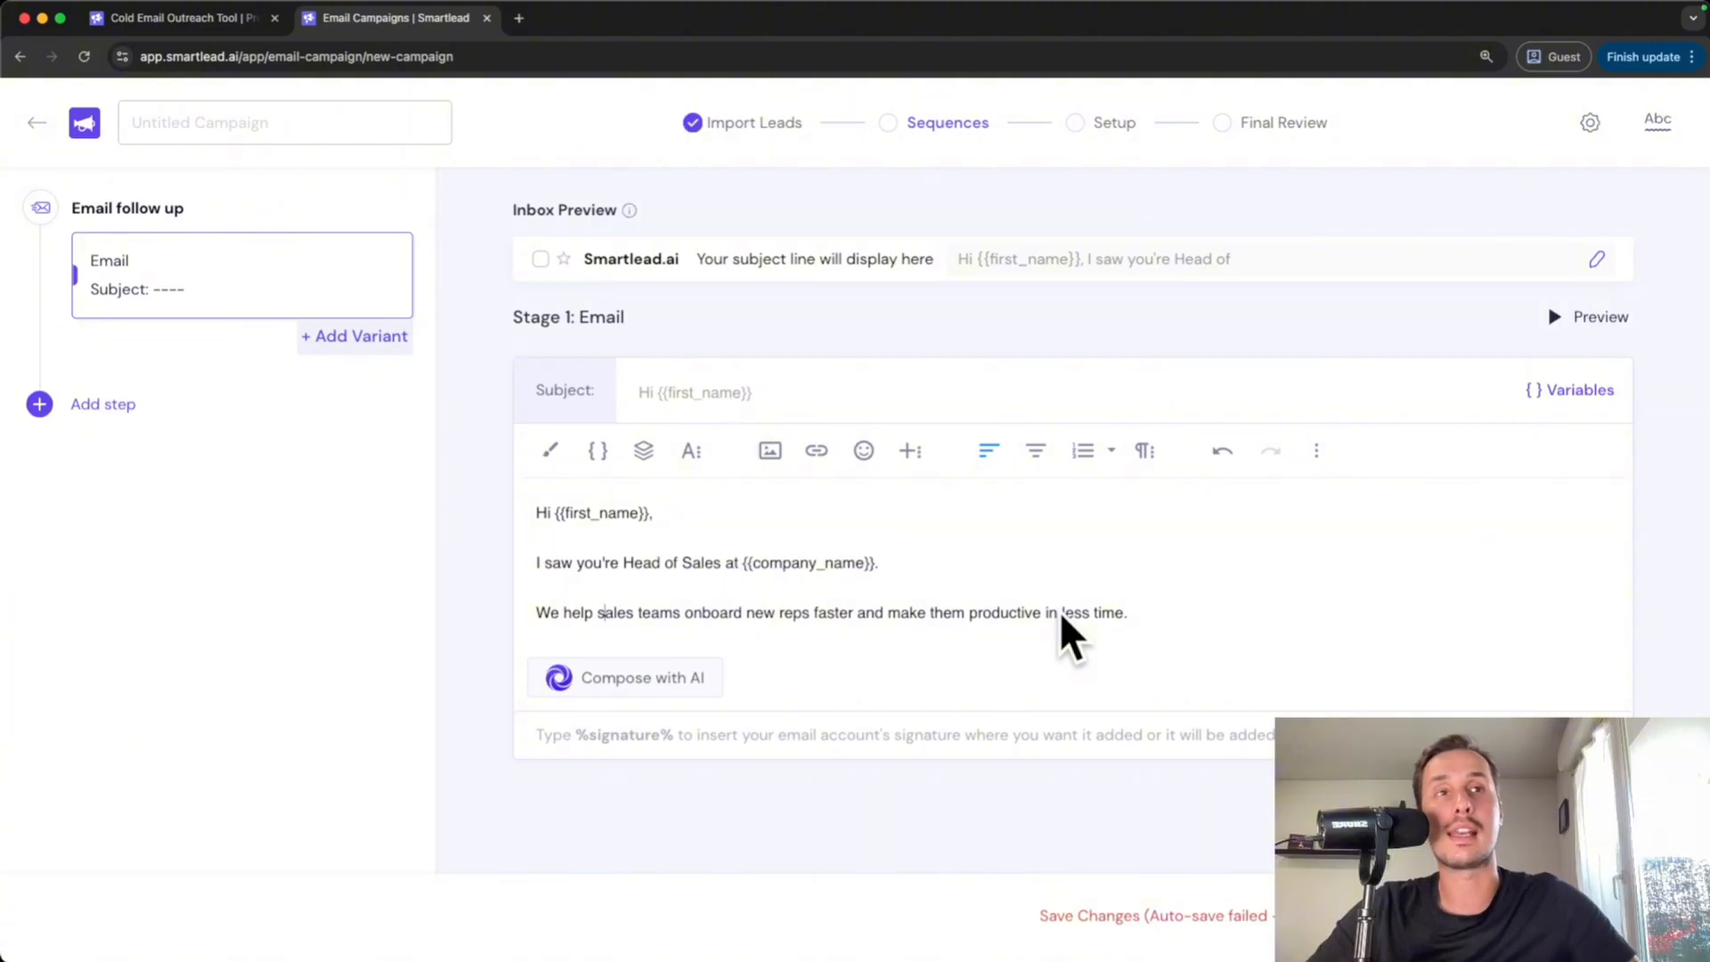
pyautogui.click(1162, 614)
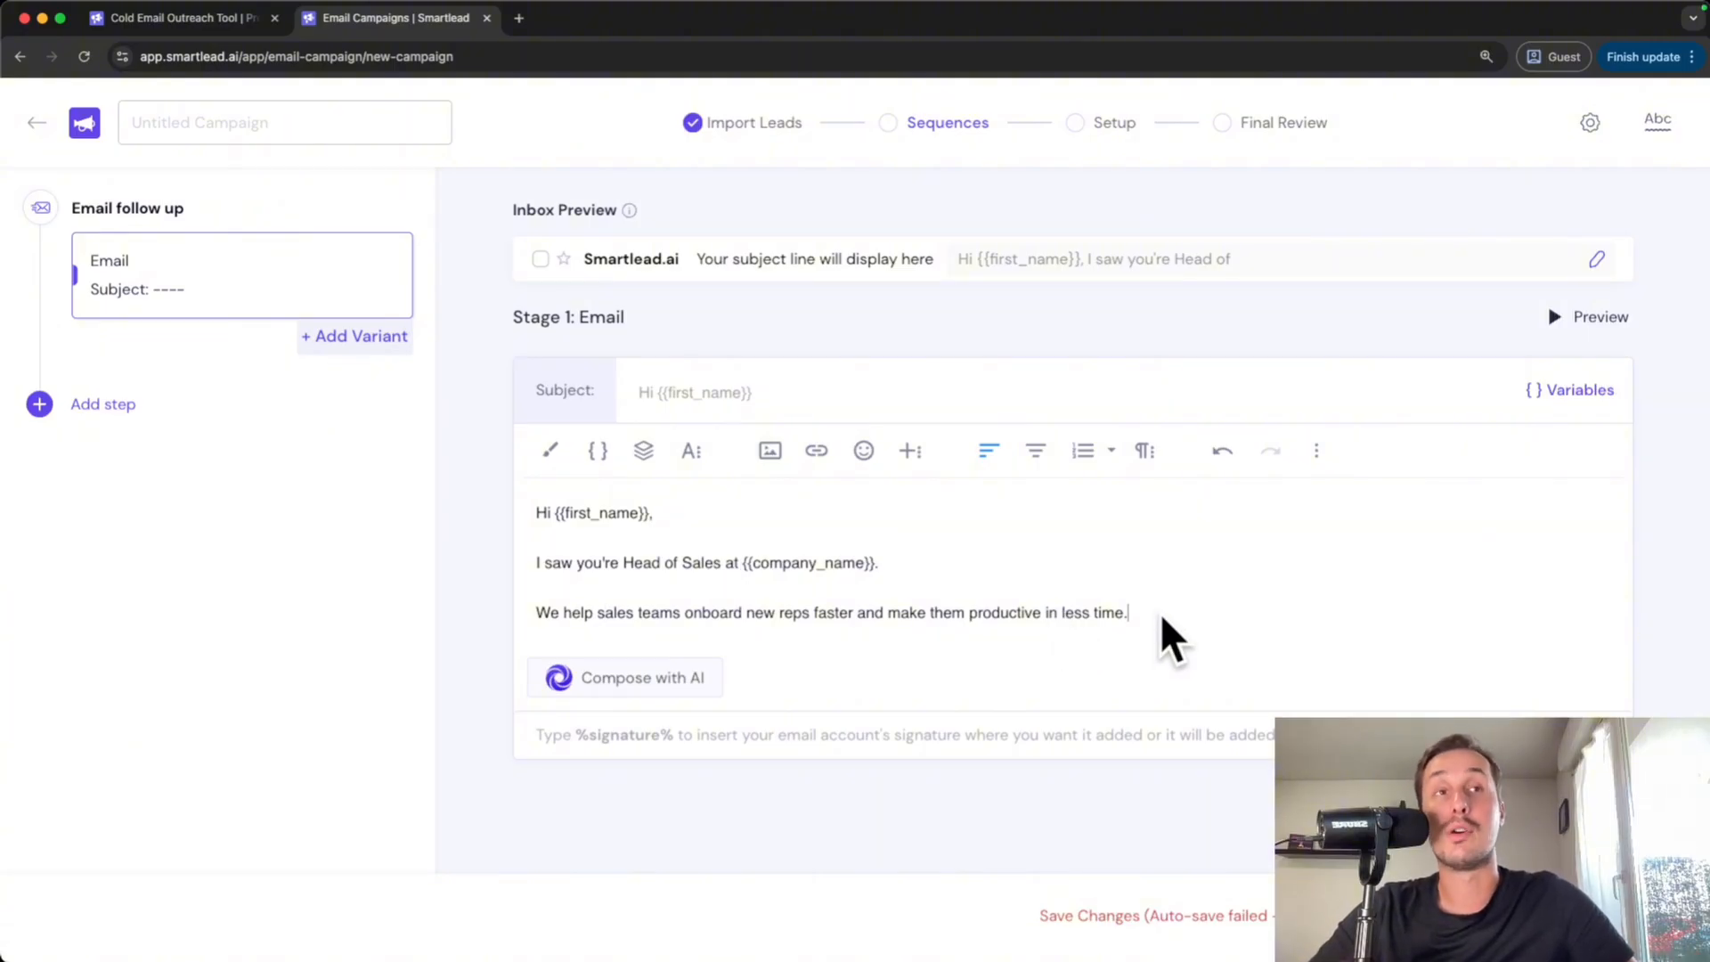
pyautogui.moveTo(1162, 614); pyautogui.dragTo(1017, 614)
pyautogui.click(1153, 631)
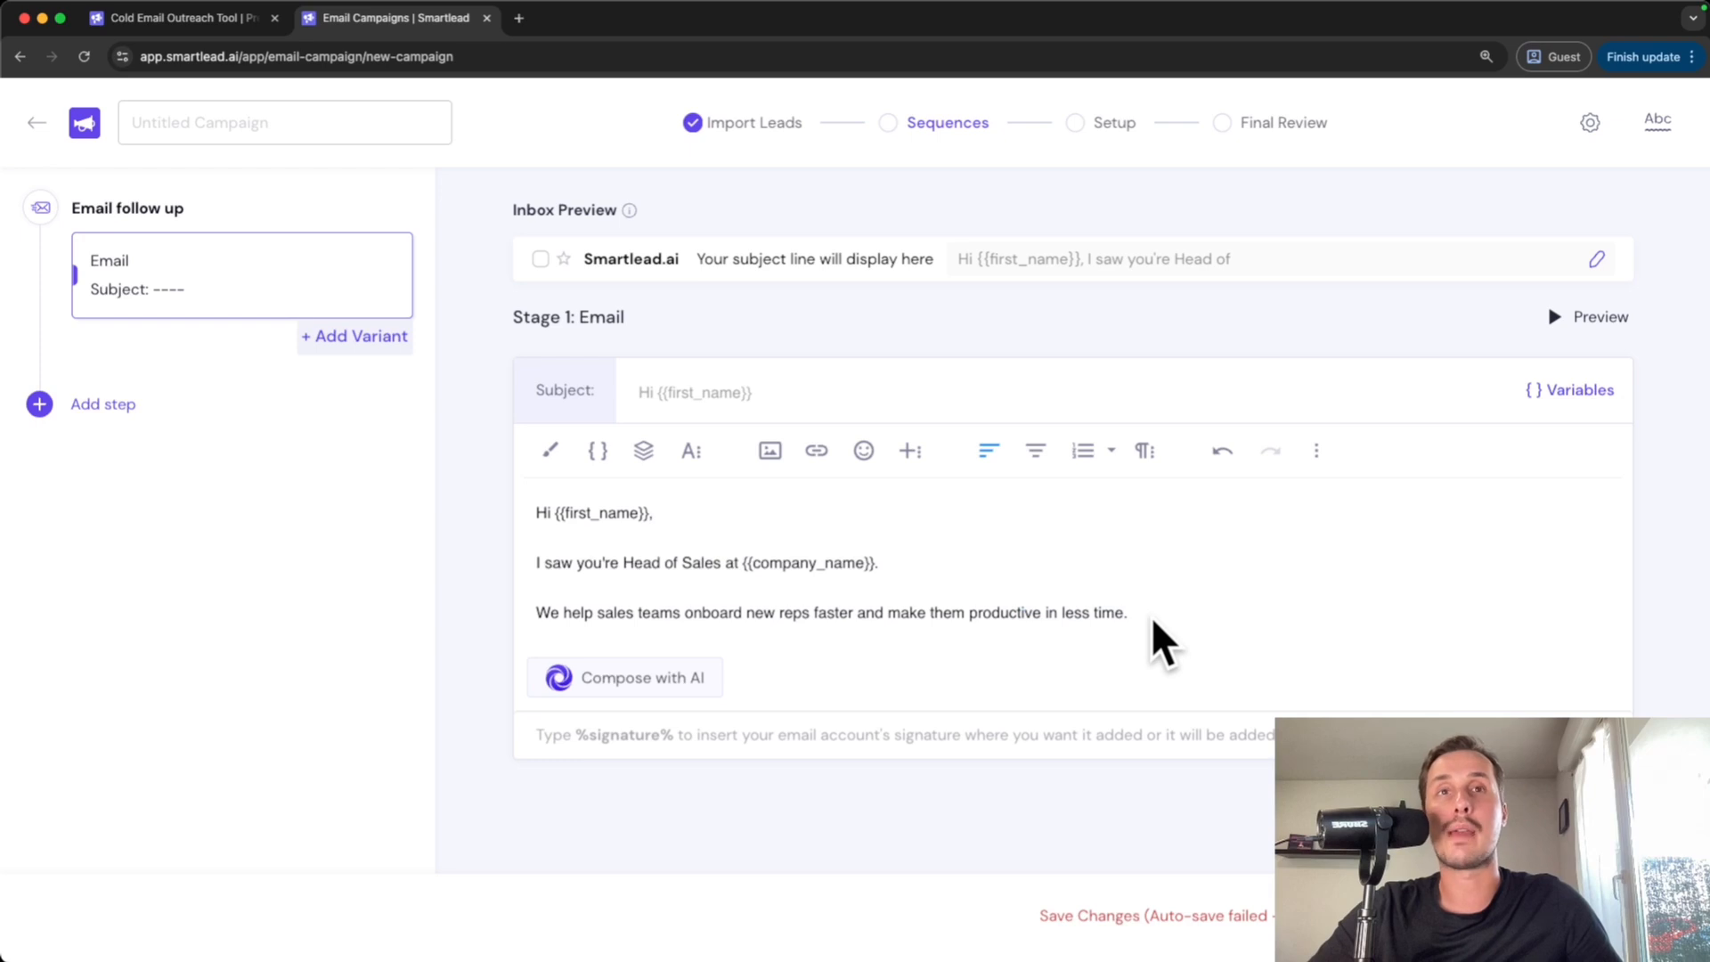
pyautogui.press('Return')
pyautogui.write('Would you like to see how?')
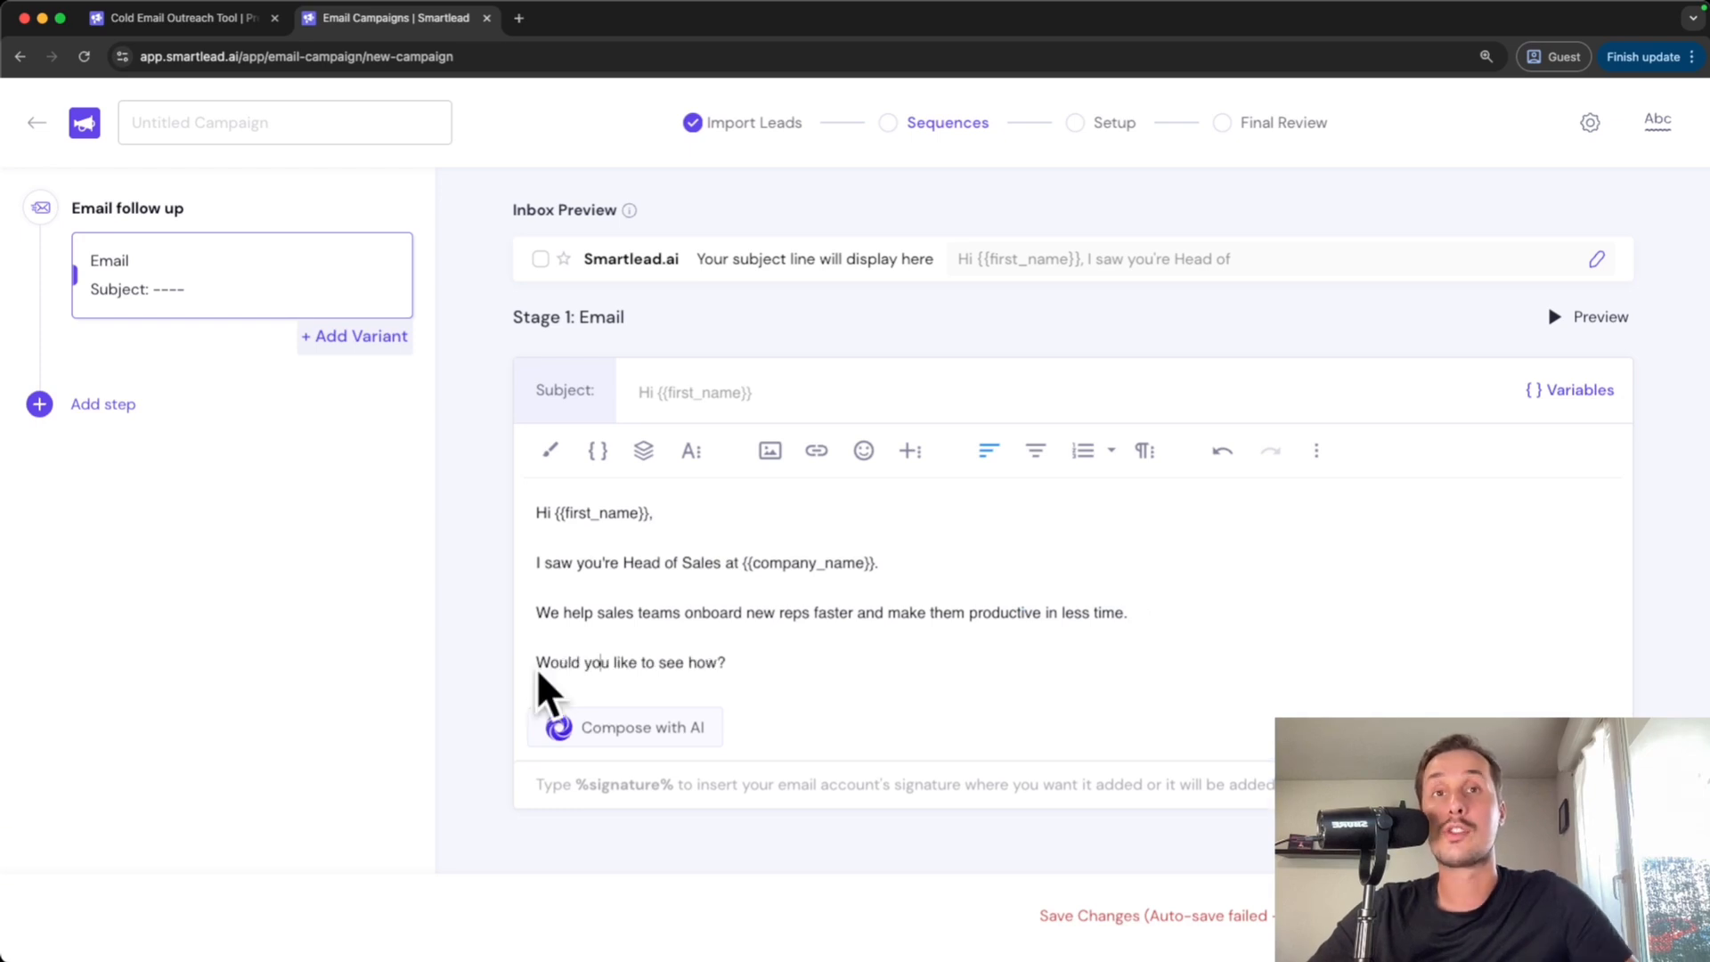
pyautogui.moveTo(538, 664); pyautogui.dragTo(766, 661)
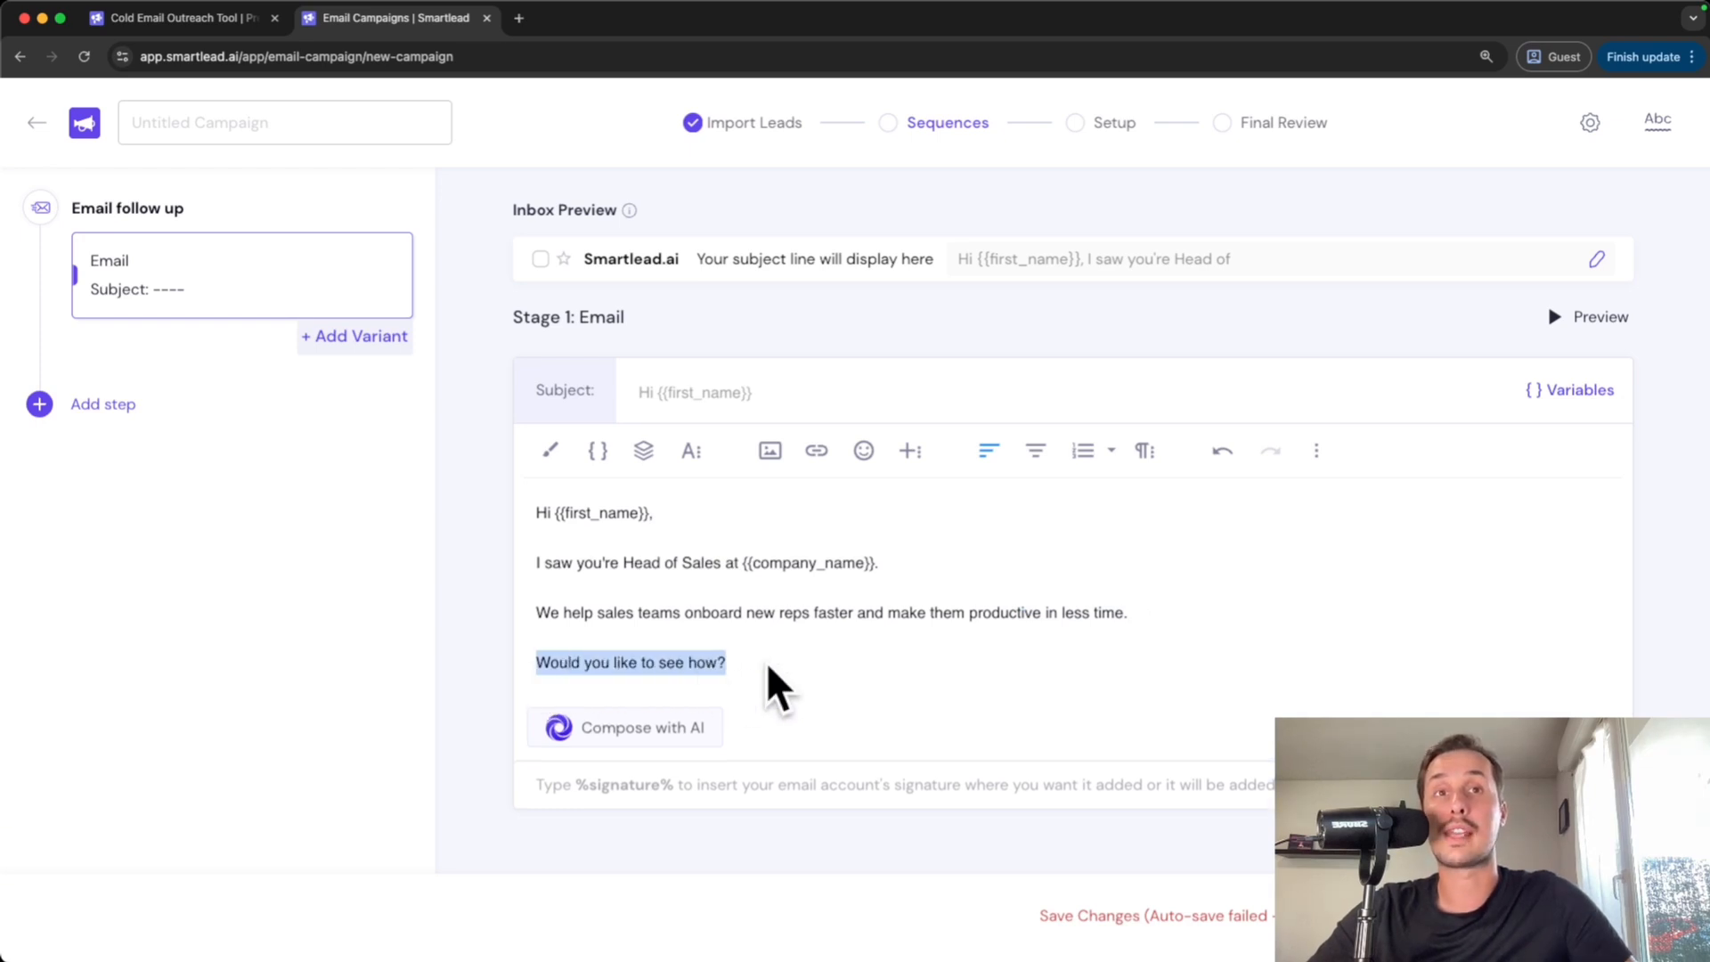
pyautogui.click(766, 661)
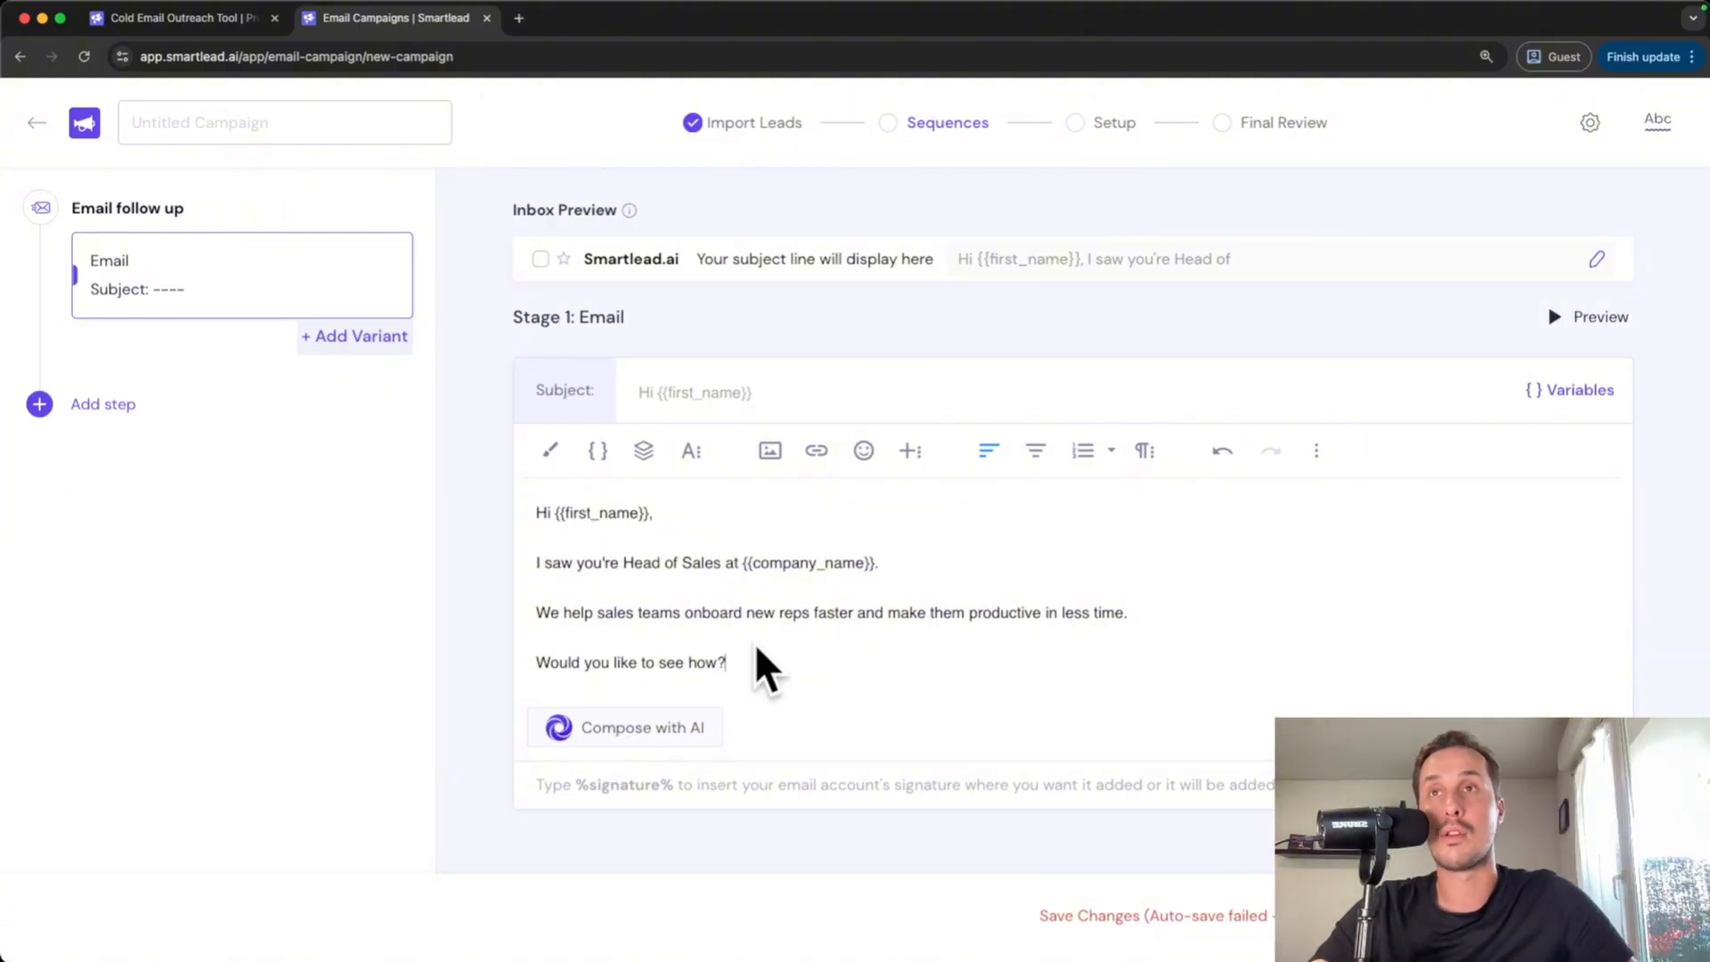
# Set the email's subject line to "sales onboarding"
pyautogui.click(546, 389)
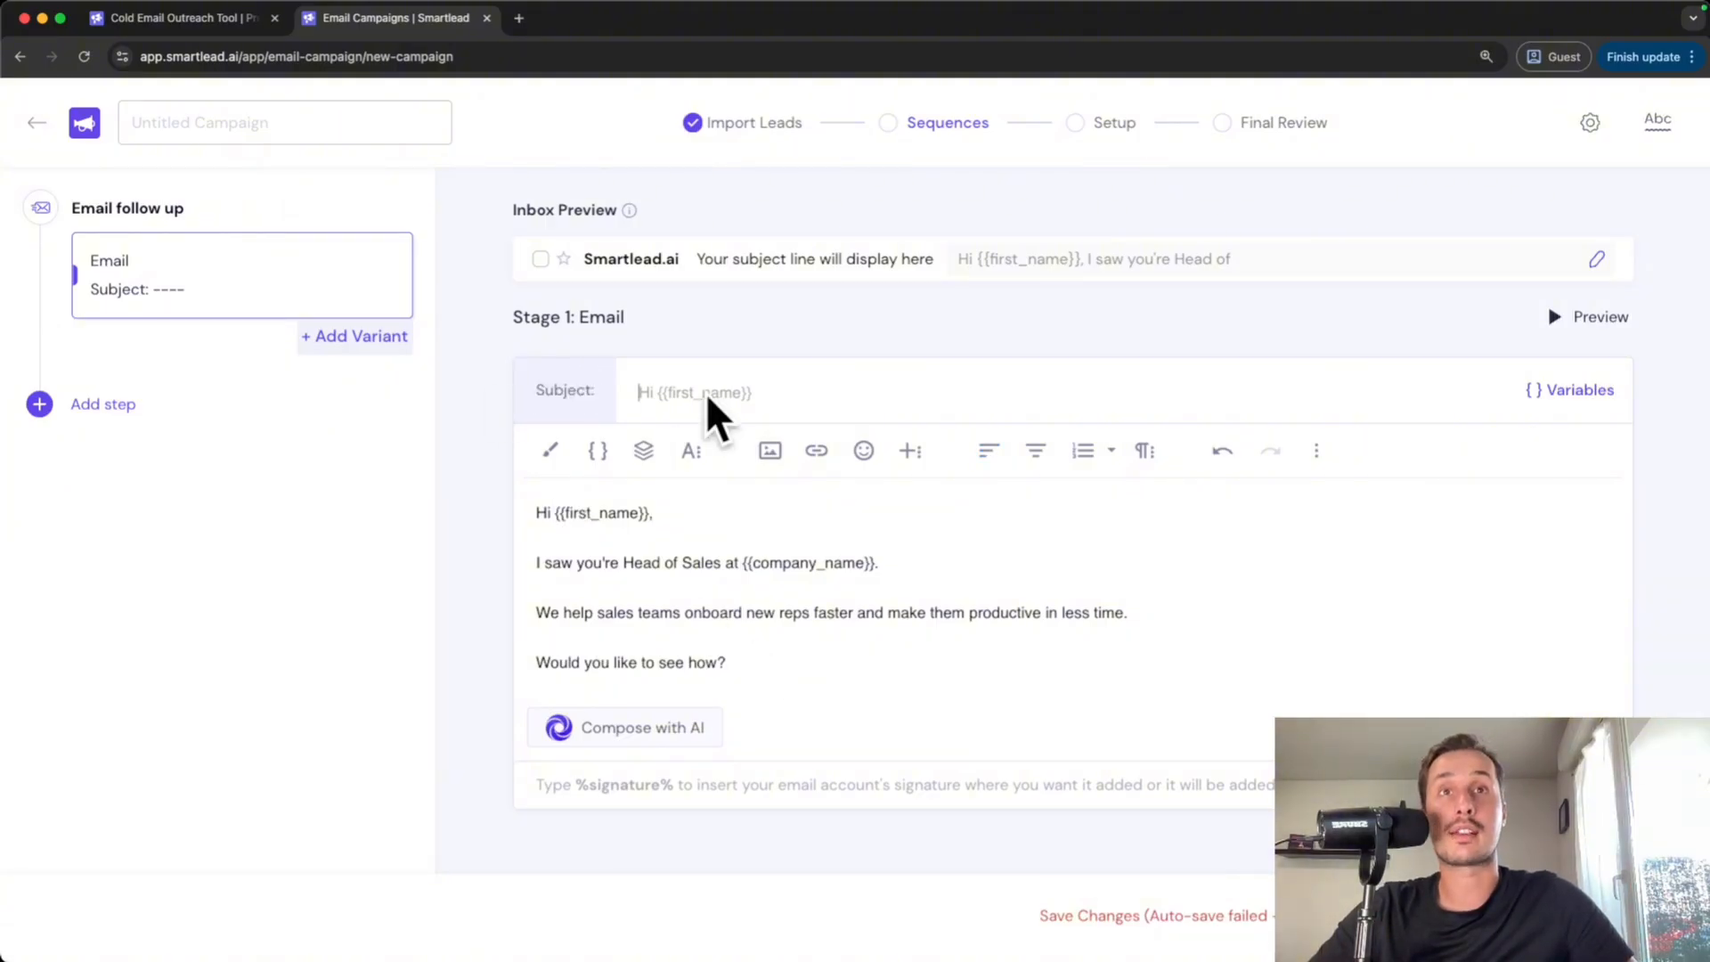
pyautogui.write('sales onb')
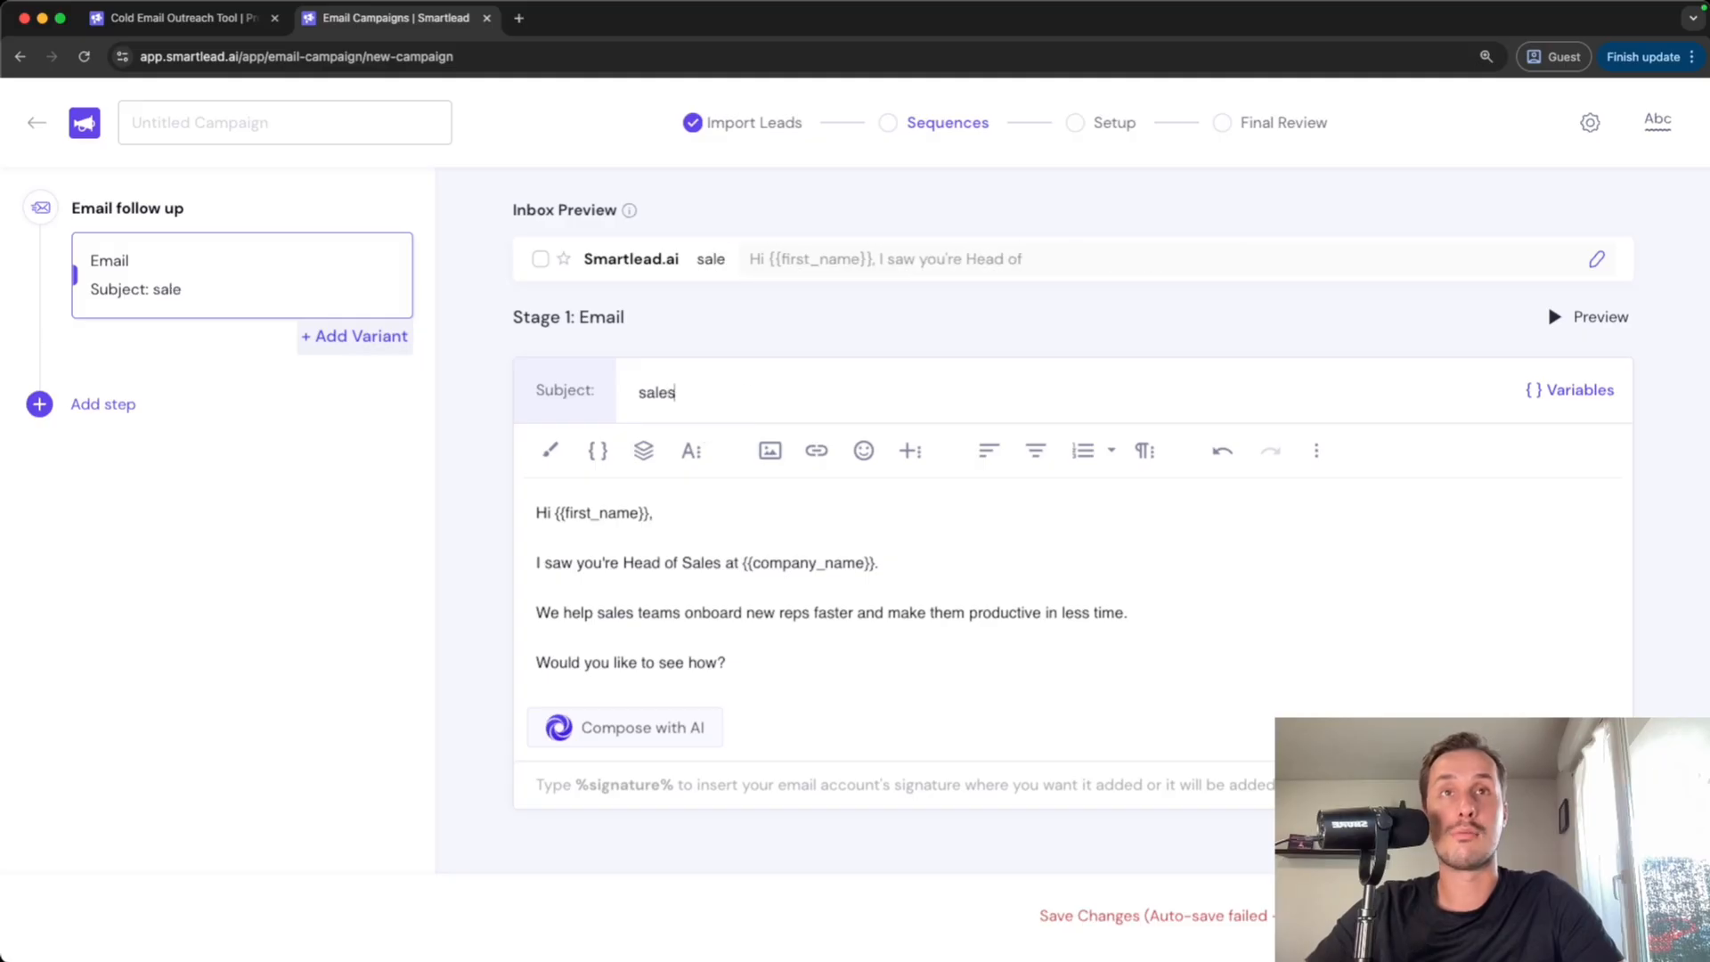
pyautogui.write('oarding')
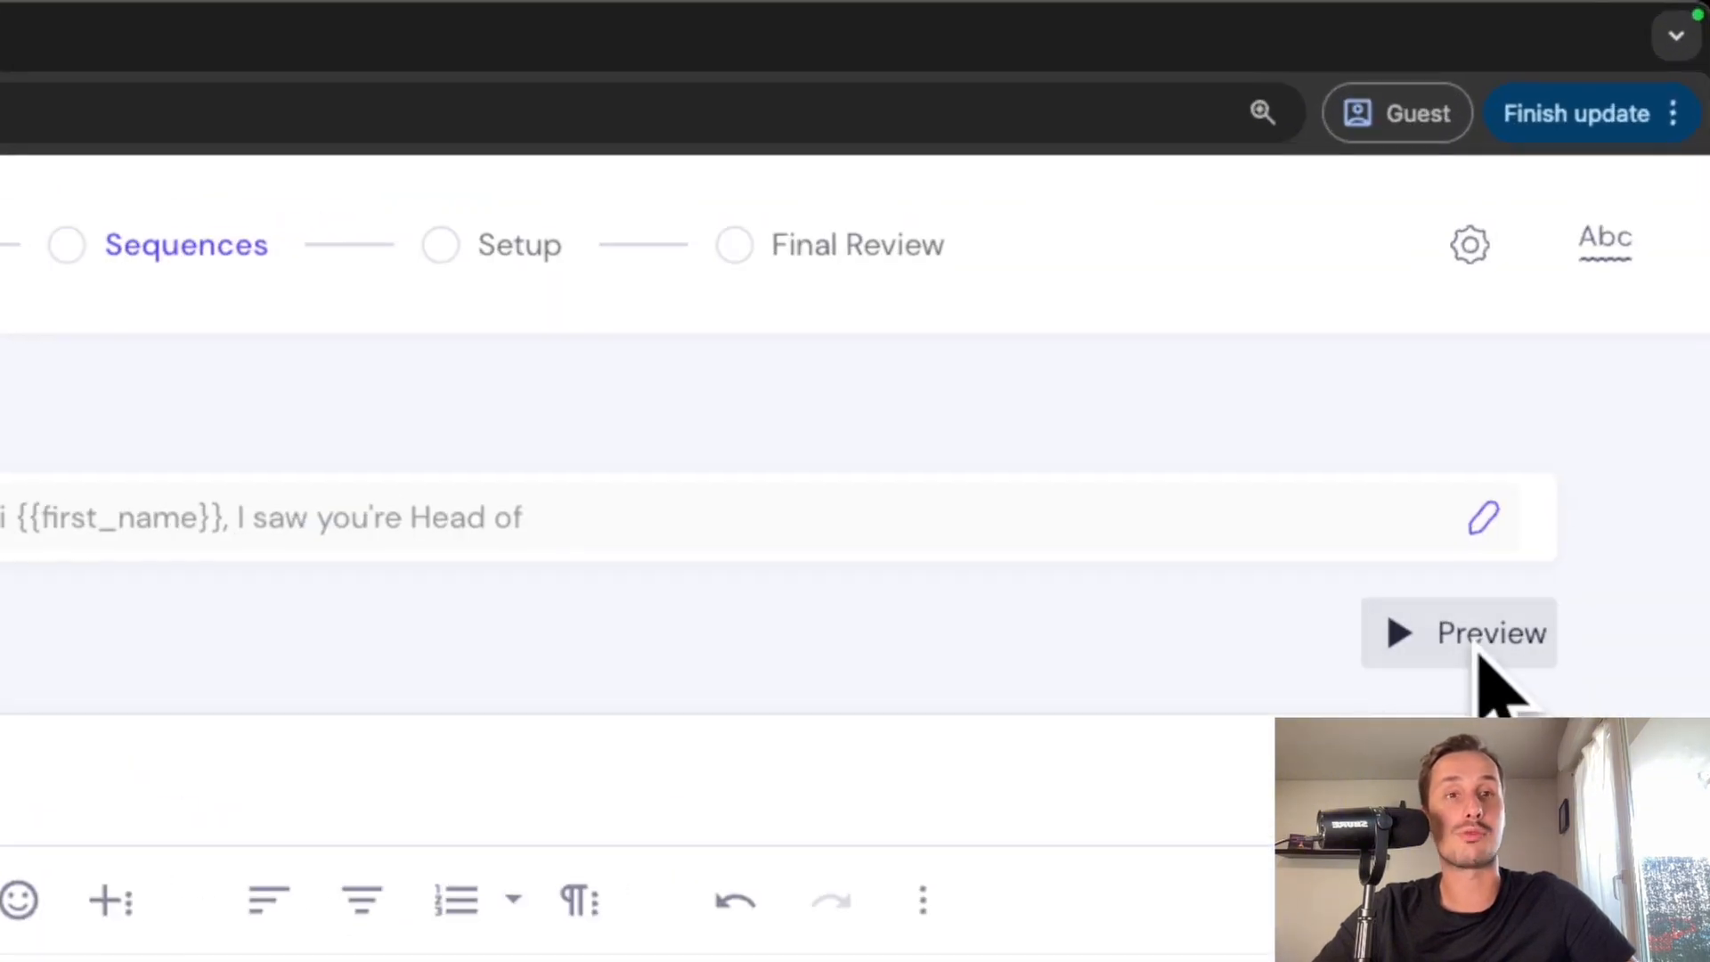
# Preview the email with real lead data and check the personalized greeting and Head of Sales line
pyautogui.click(1479, 655)
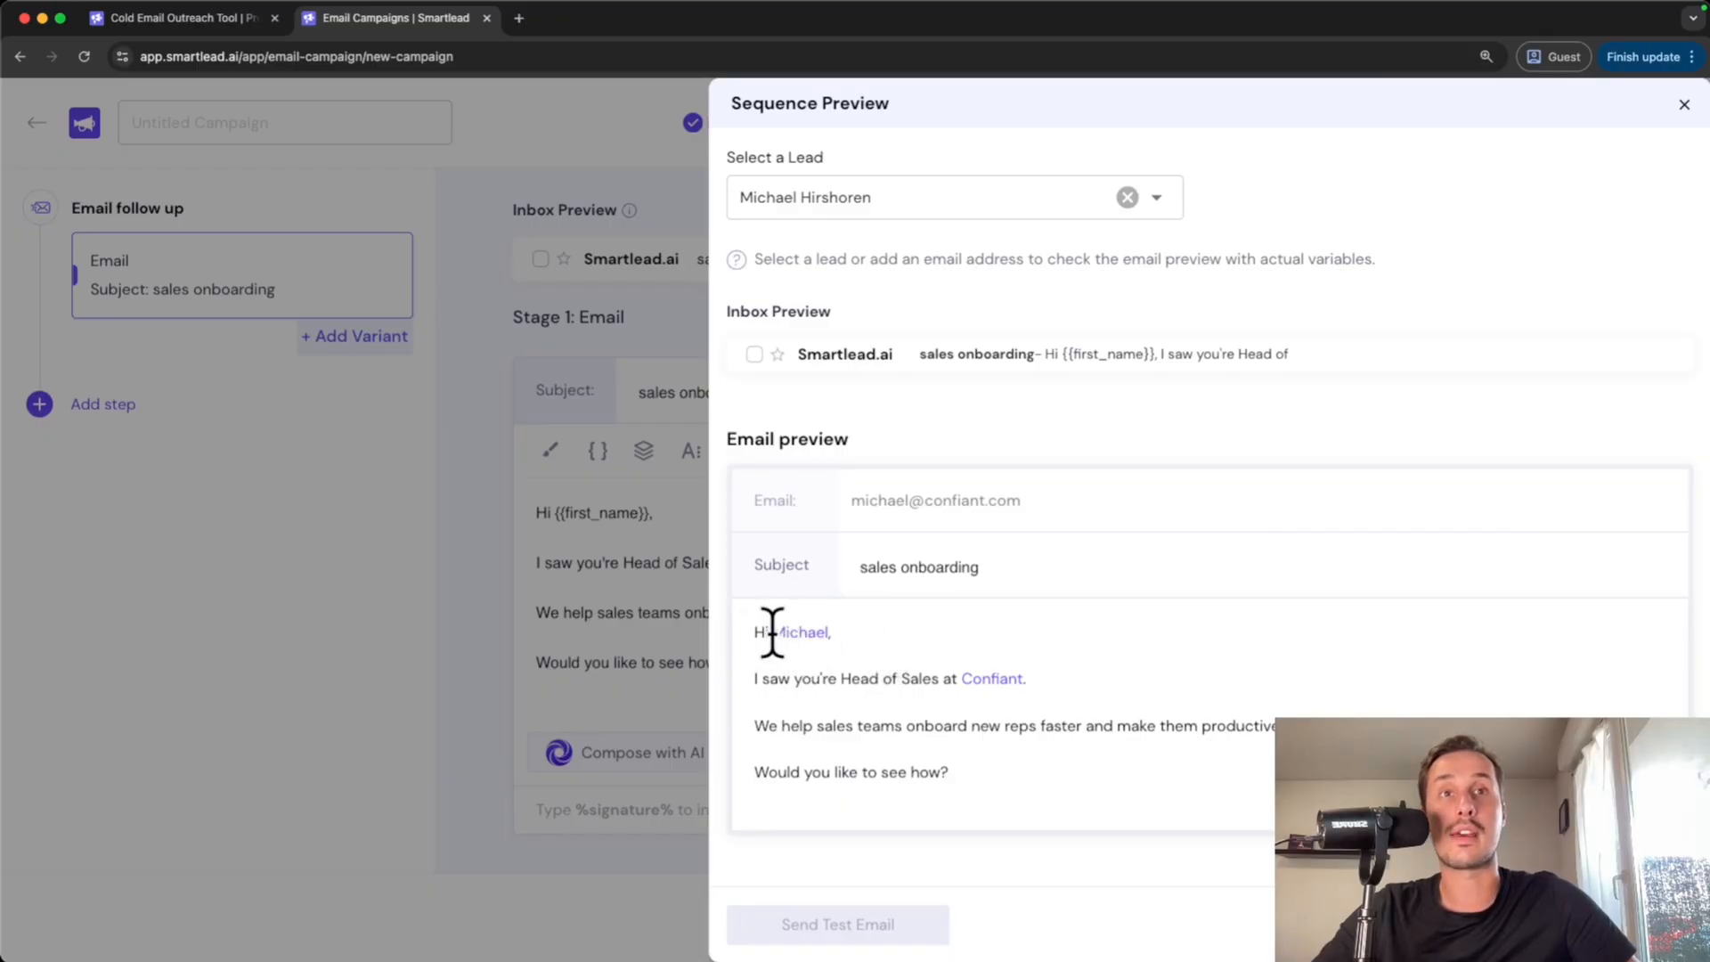
pyautogui.moveTo(771, 632); pyautogui.dragTo(841, 638)
pyautogui.click(730, 633)
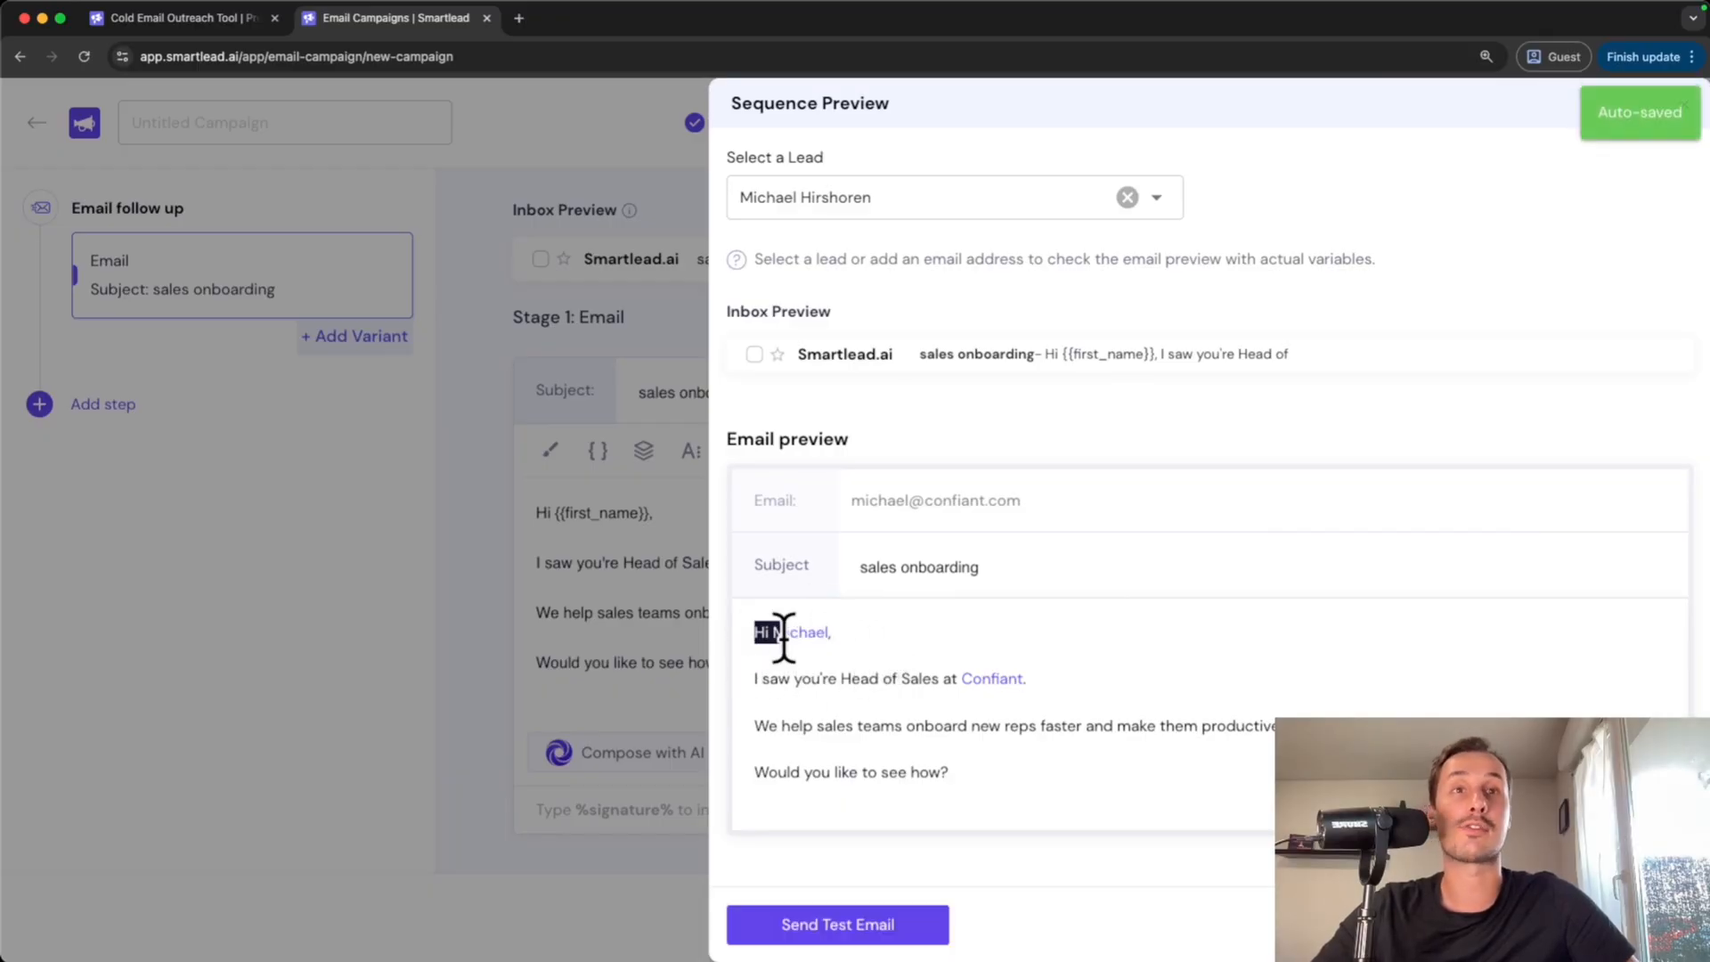
pyautogui.moveTo(740, 629); pyautogui.dragTo(881, 636)
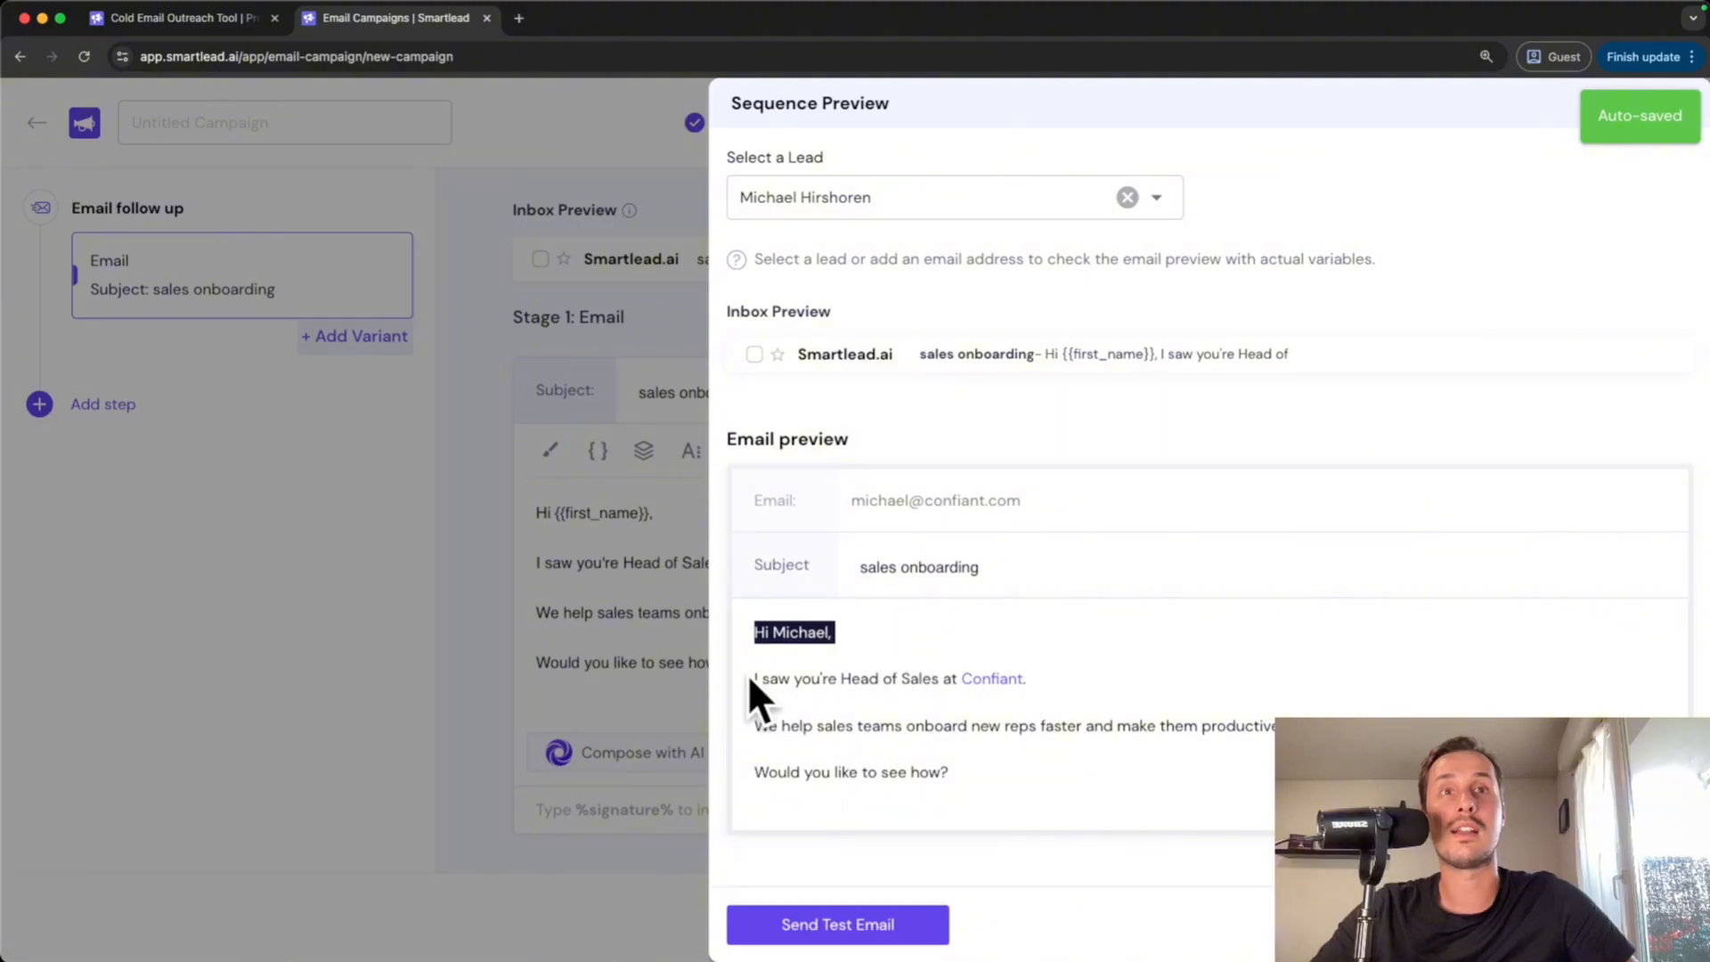
pyautogui.moveTo(748, 677); pyautogui.dragTo(949, 689)
pyautogui.click(1078, 688)
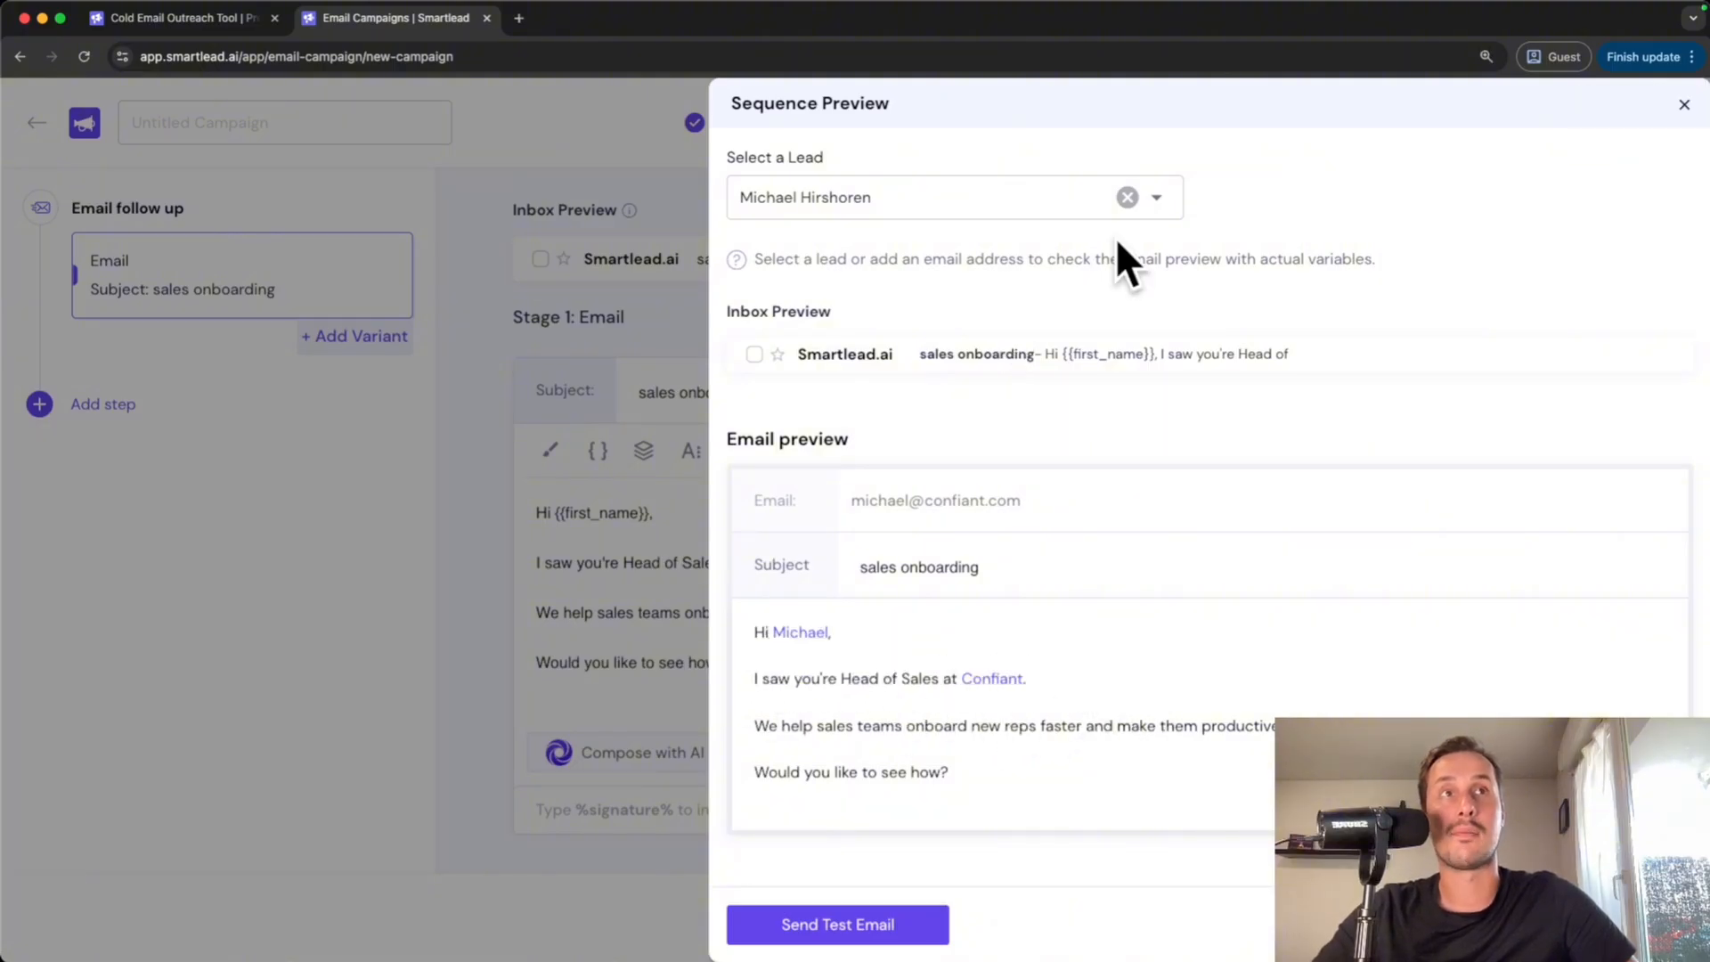
# Preview the email for the lead at AirPay, check the personalized opening line, and close the preview
pyautogui.click(1069, 203)
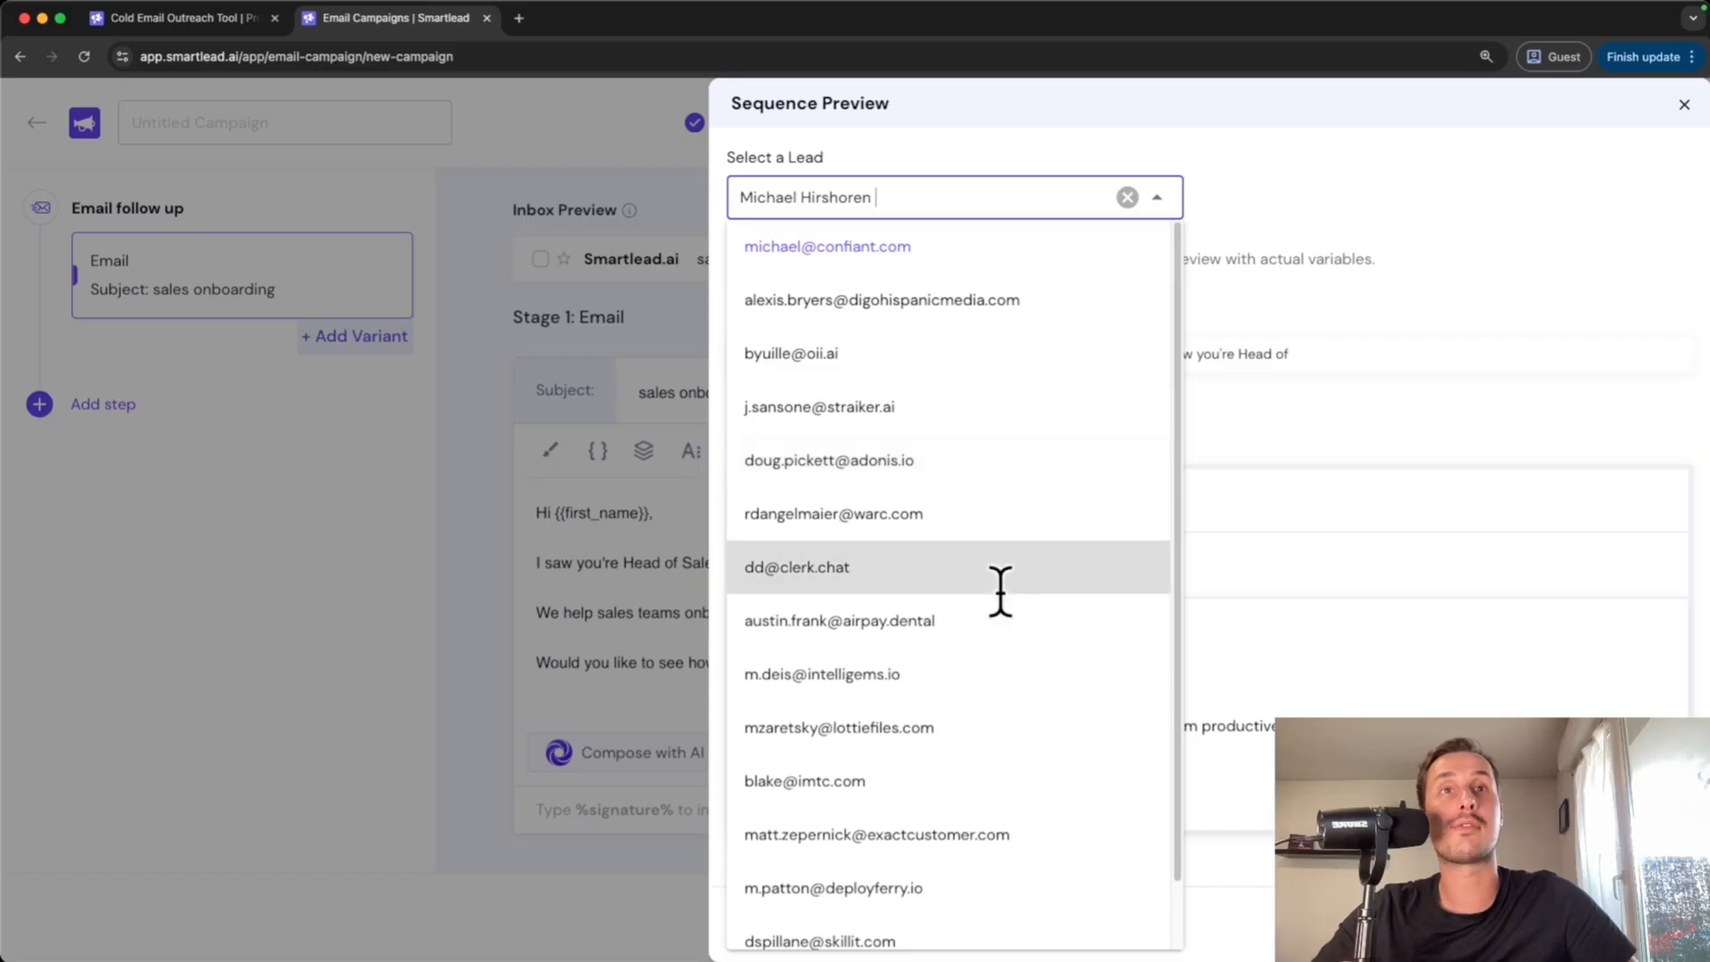
pyautogui.click(1001, 628)
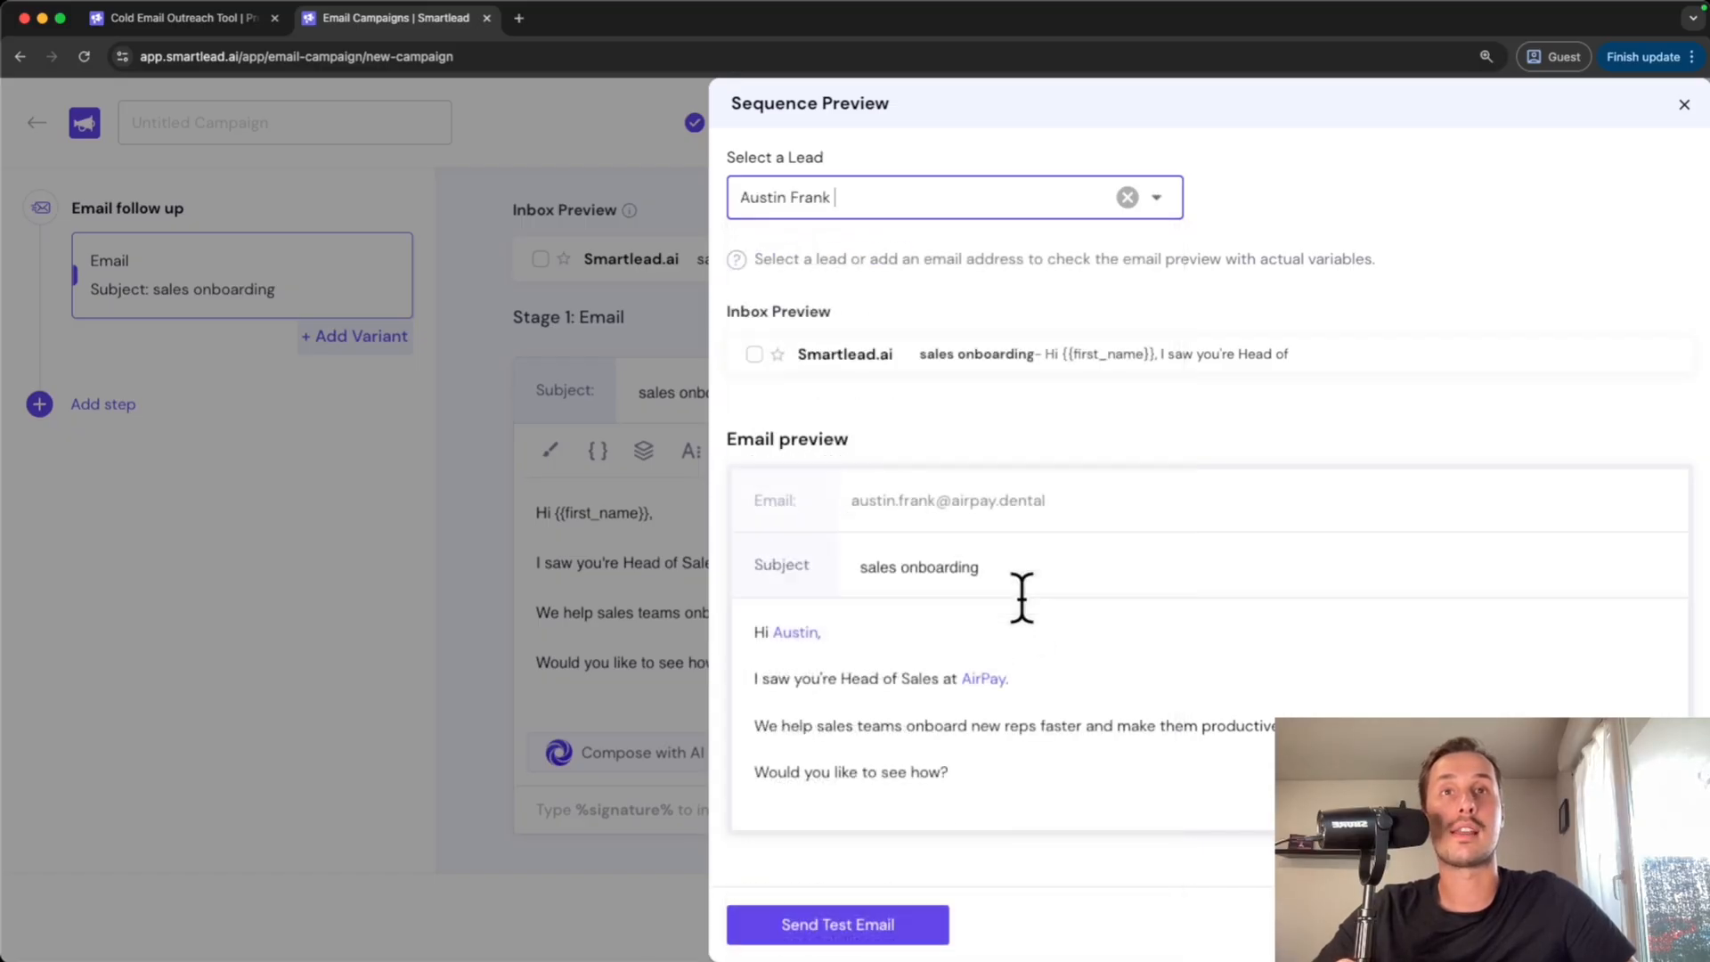
pyautogui.moveTo(1022, 596); pyautogui.dragTo(945, 681)
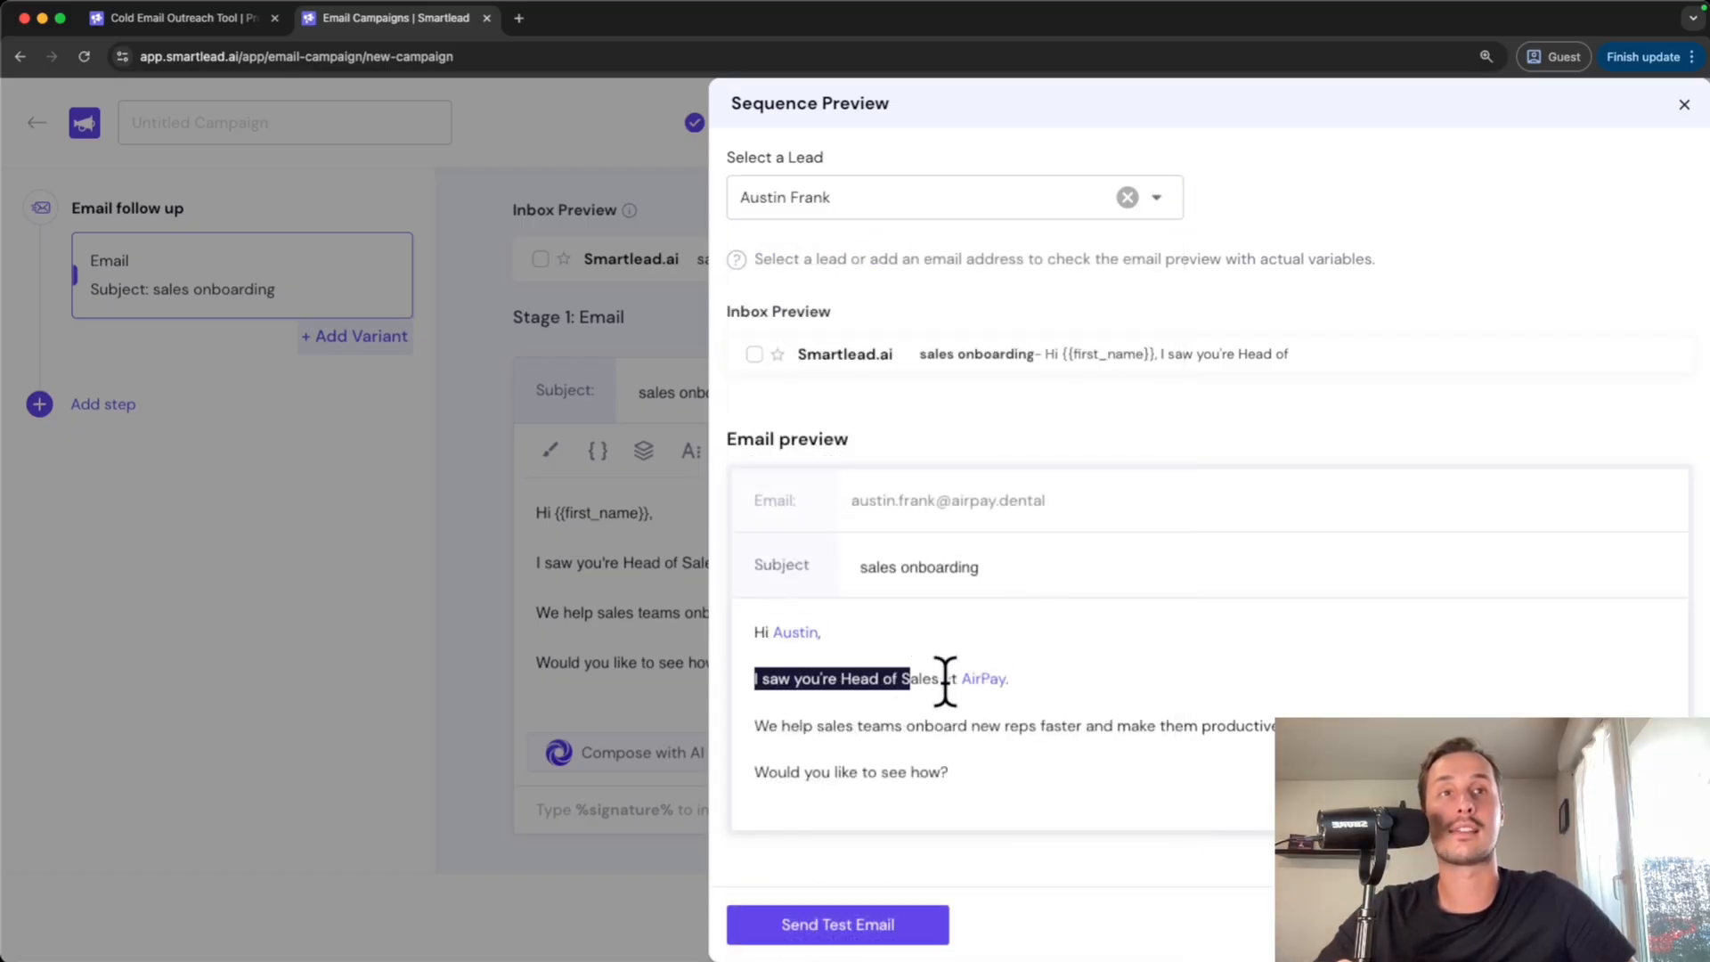
pyautogui.click(1683, 106)
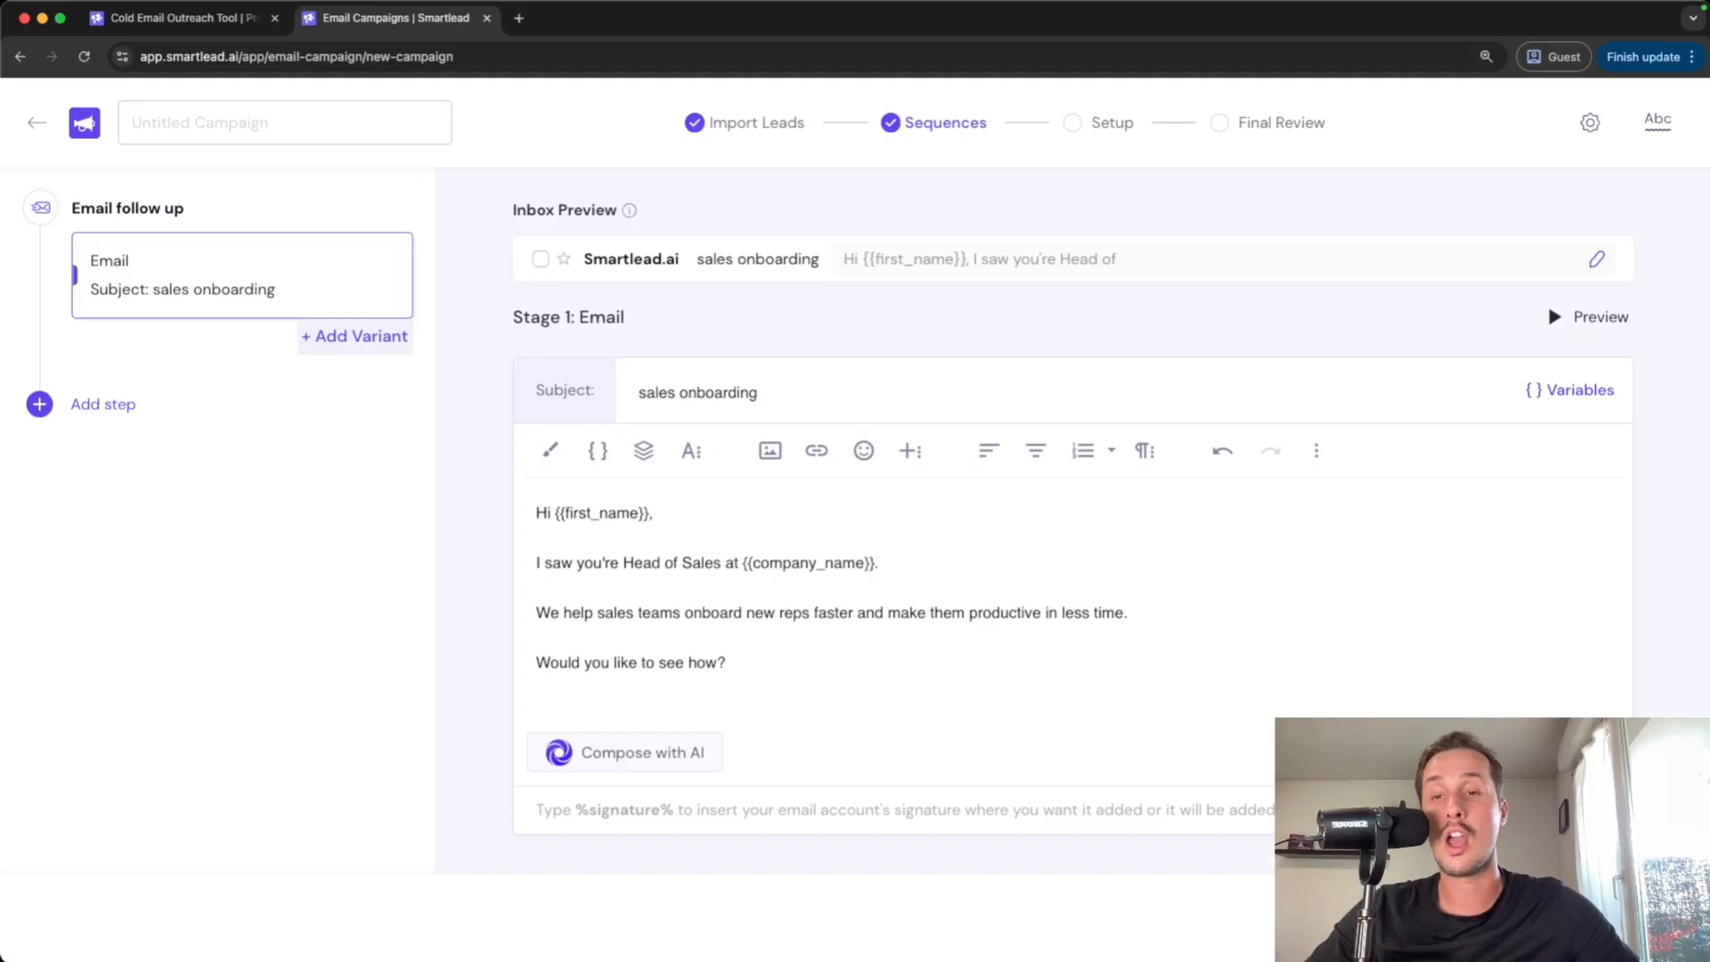
# Replace the greeting word "Hi" with the spintax {Hi|Hello|Hey} before the first-name variable
pyautogui.doubleClick(543, 522)
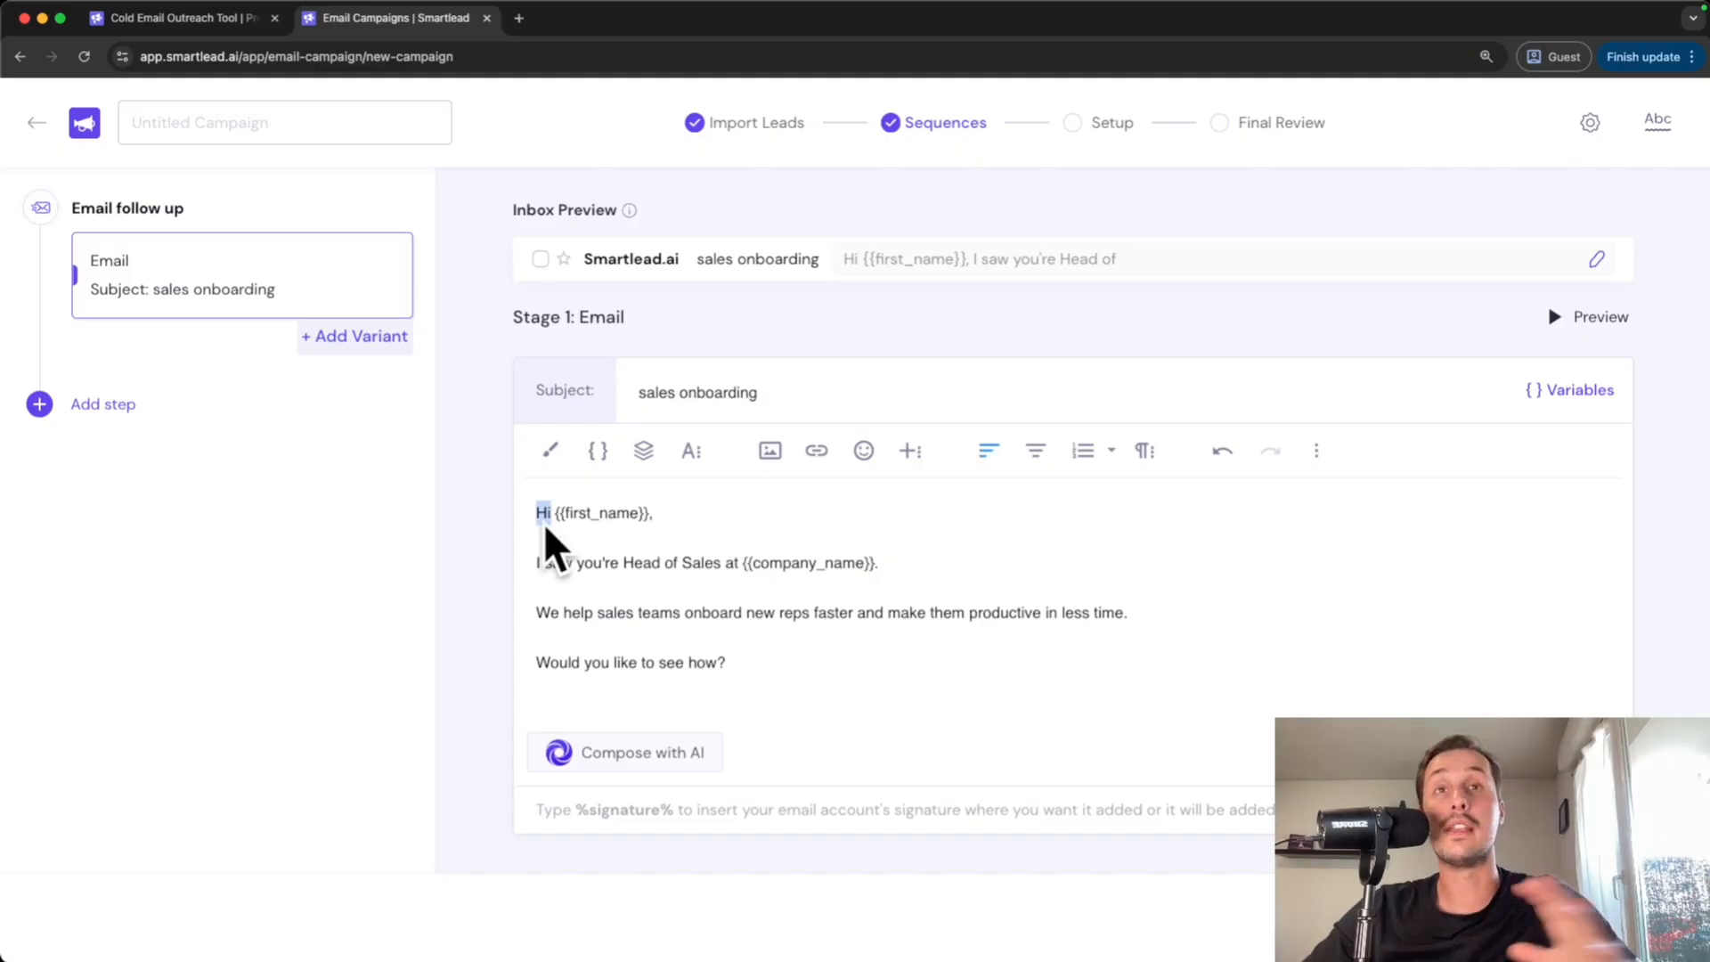
pyautogui.press('BackSpace')
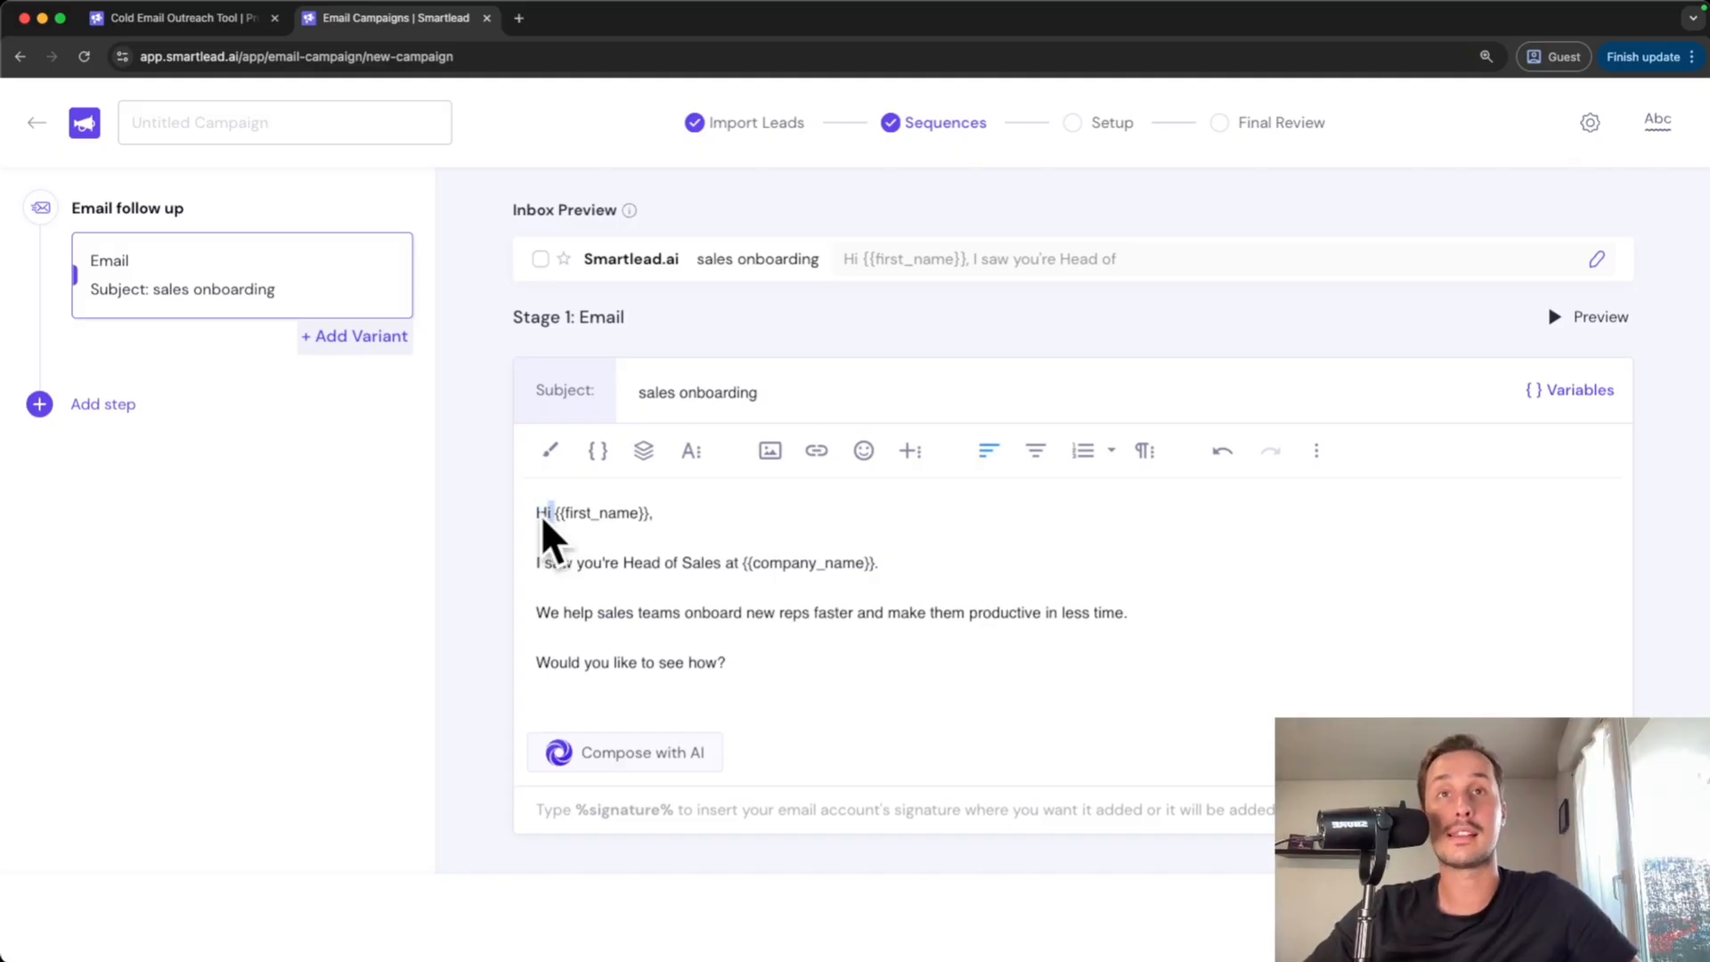
pyautogui.press('Delete')
pyautogui.write('{Hi|Hello|Hey}')
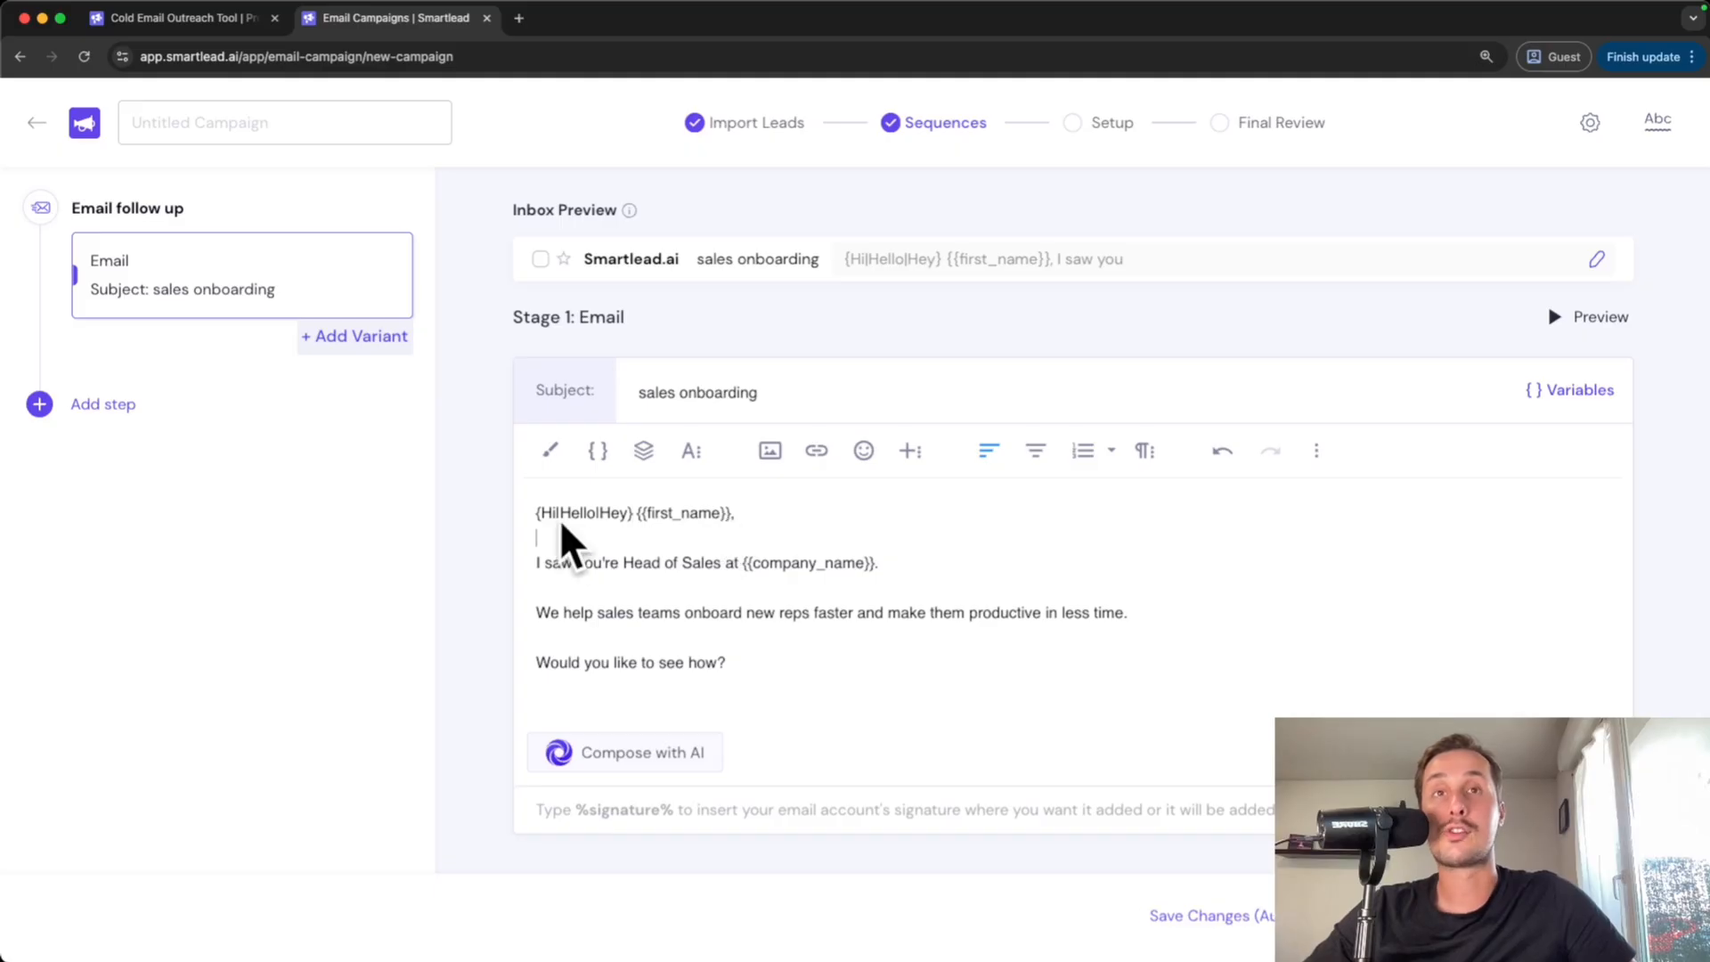
# Examine the greeting spintax and its individual alternatives in the email body
pyautogui.moveTo(538, 515); pyautogui.dragTo(549, 515)
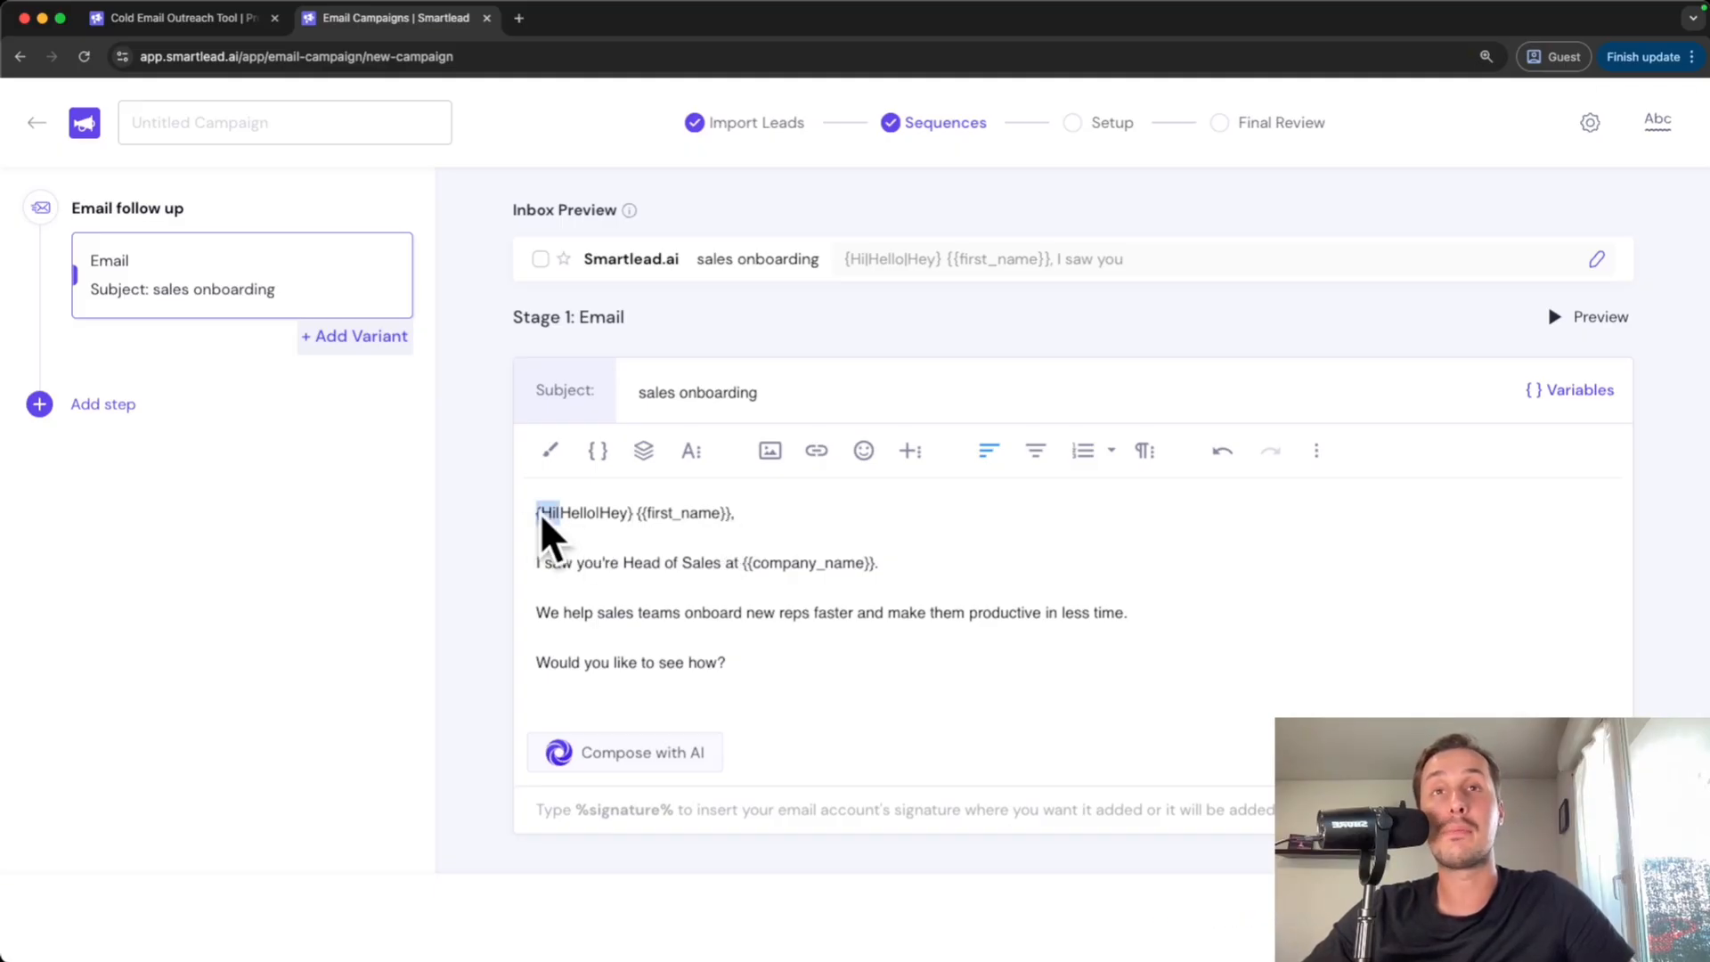
pyautogui.moveTo(534, 514); pyautogui.dragTo(623, 516)
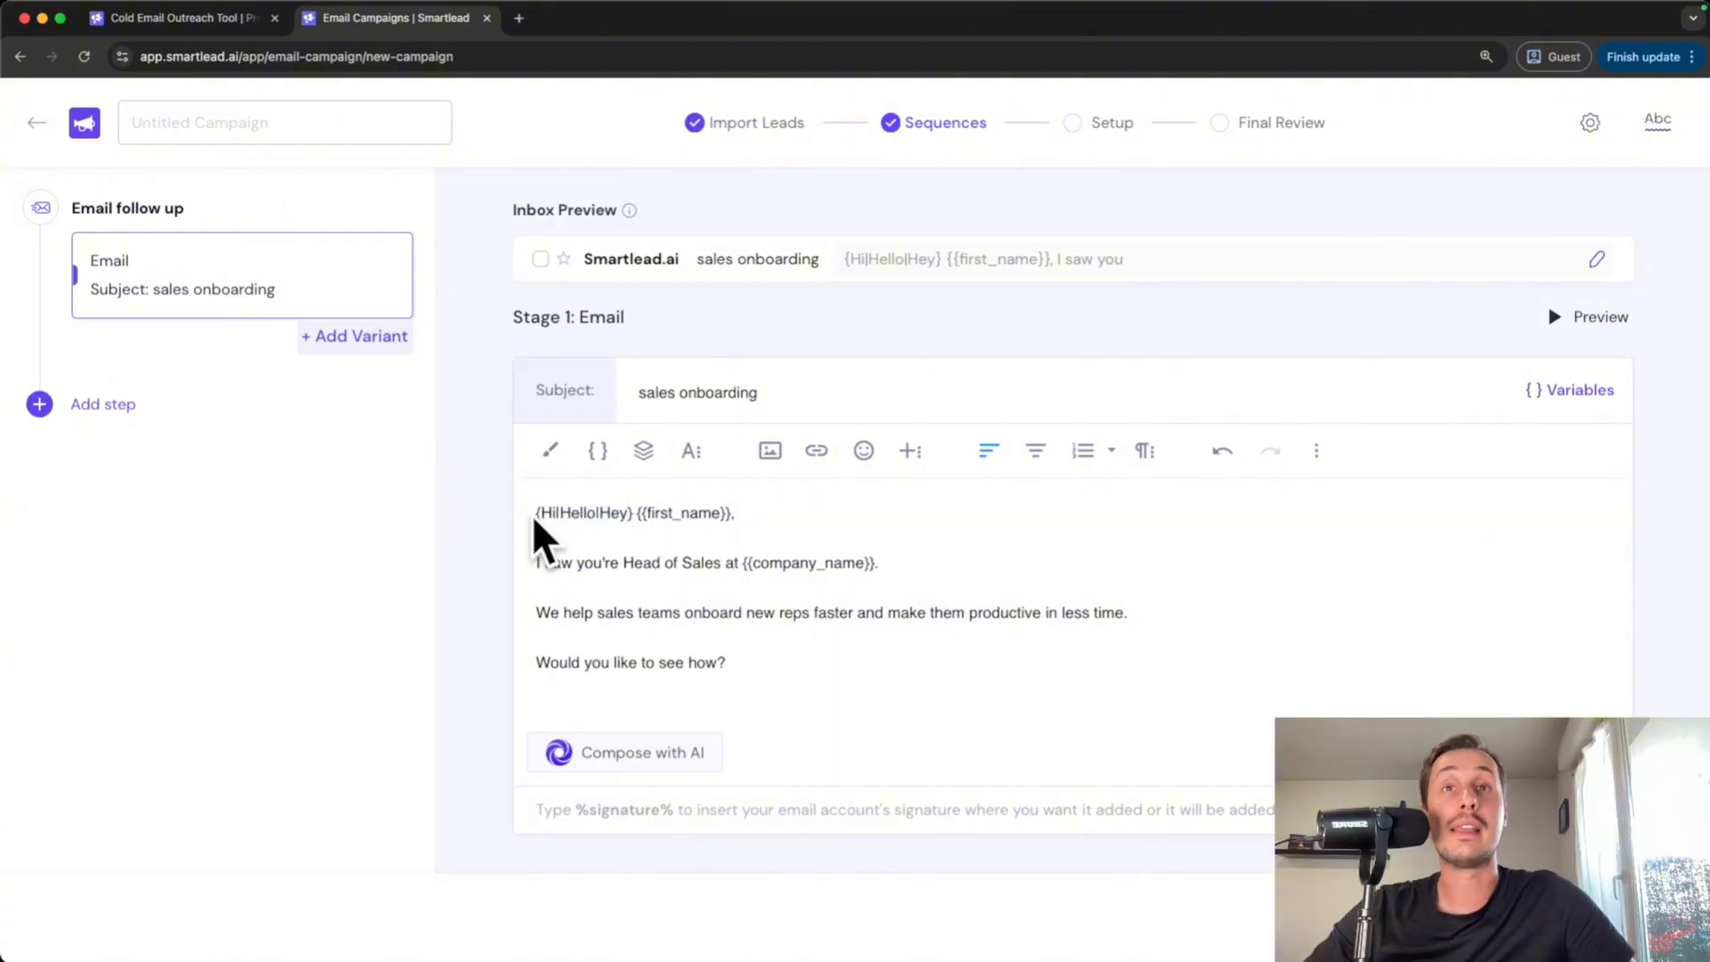
pyautogui.moveTo(534, 514); pyautogui.dragTo(634, 513)
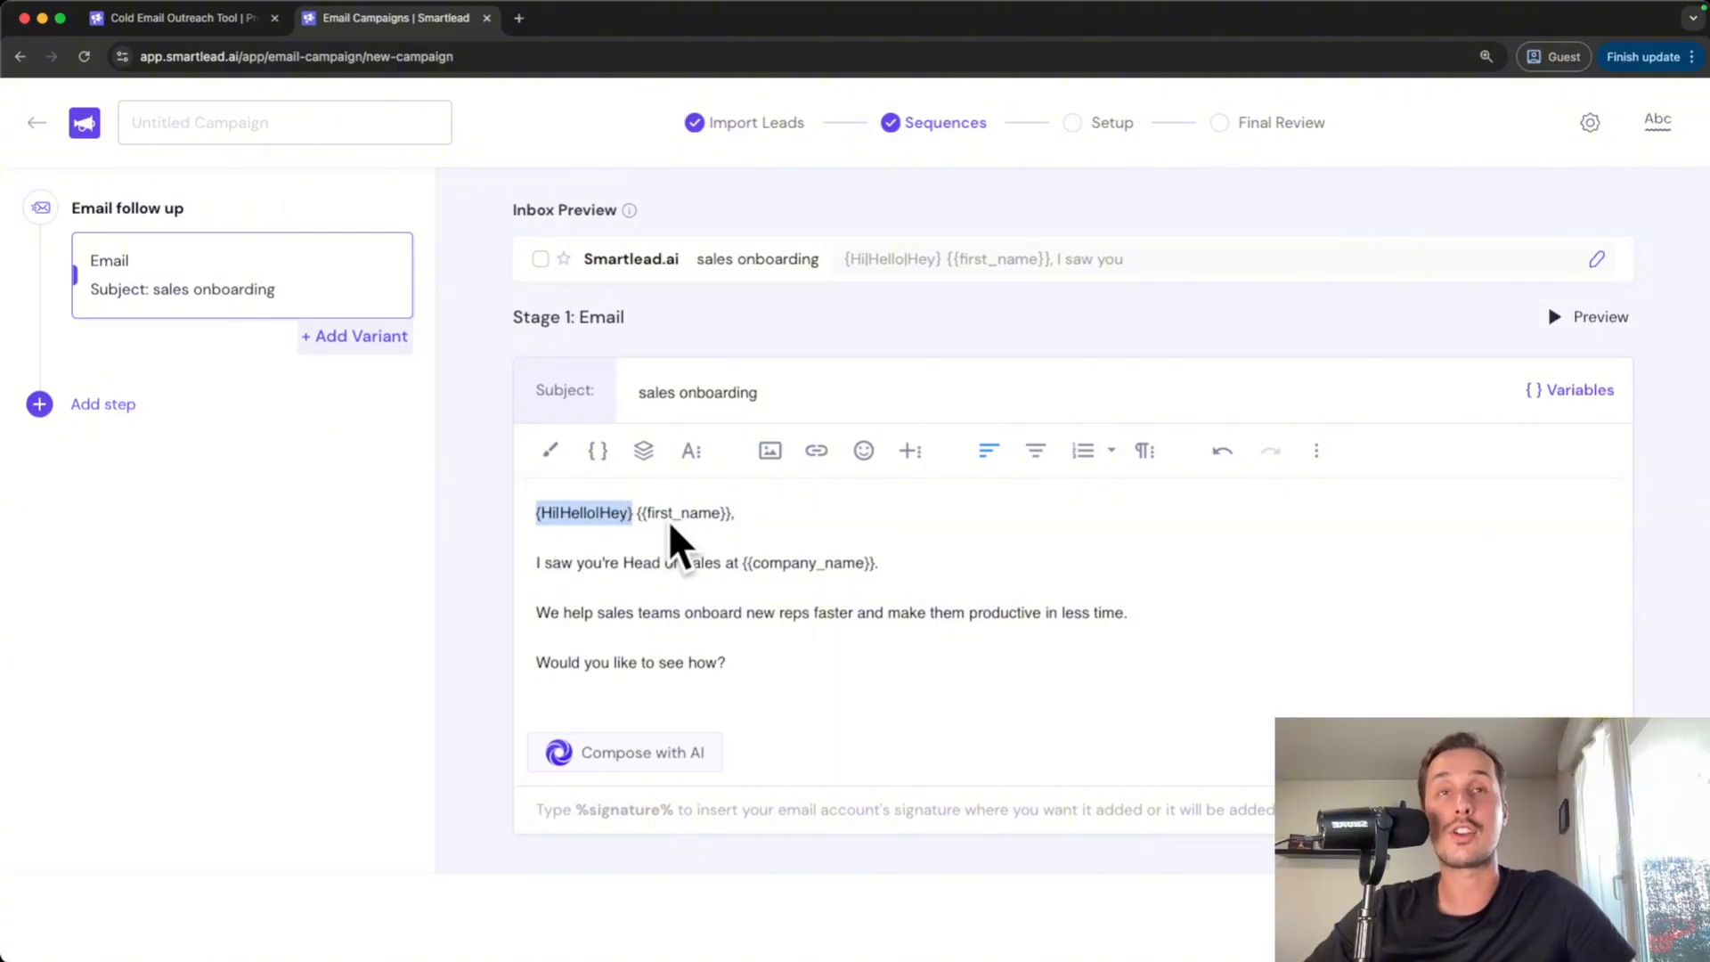
pyautogui.click(563, 513)
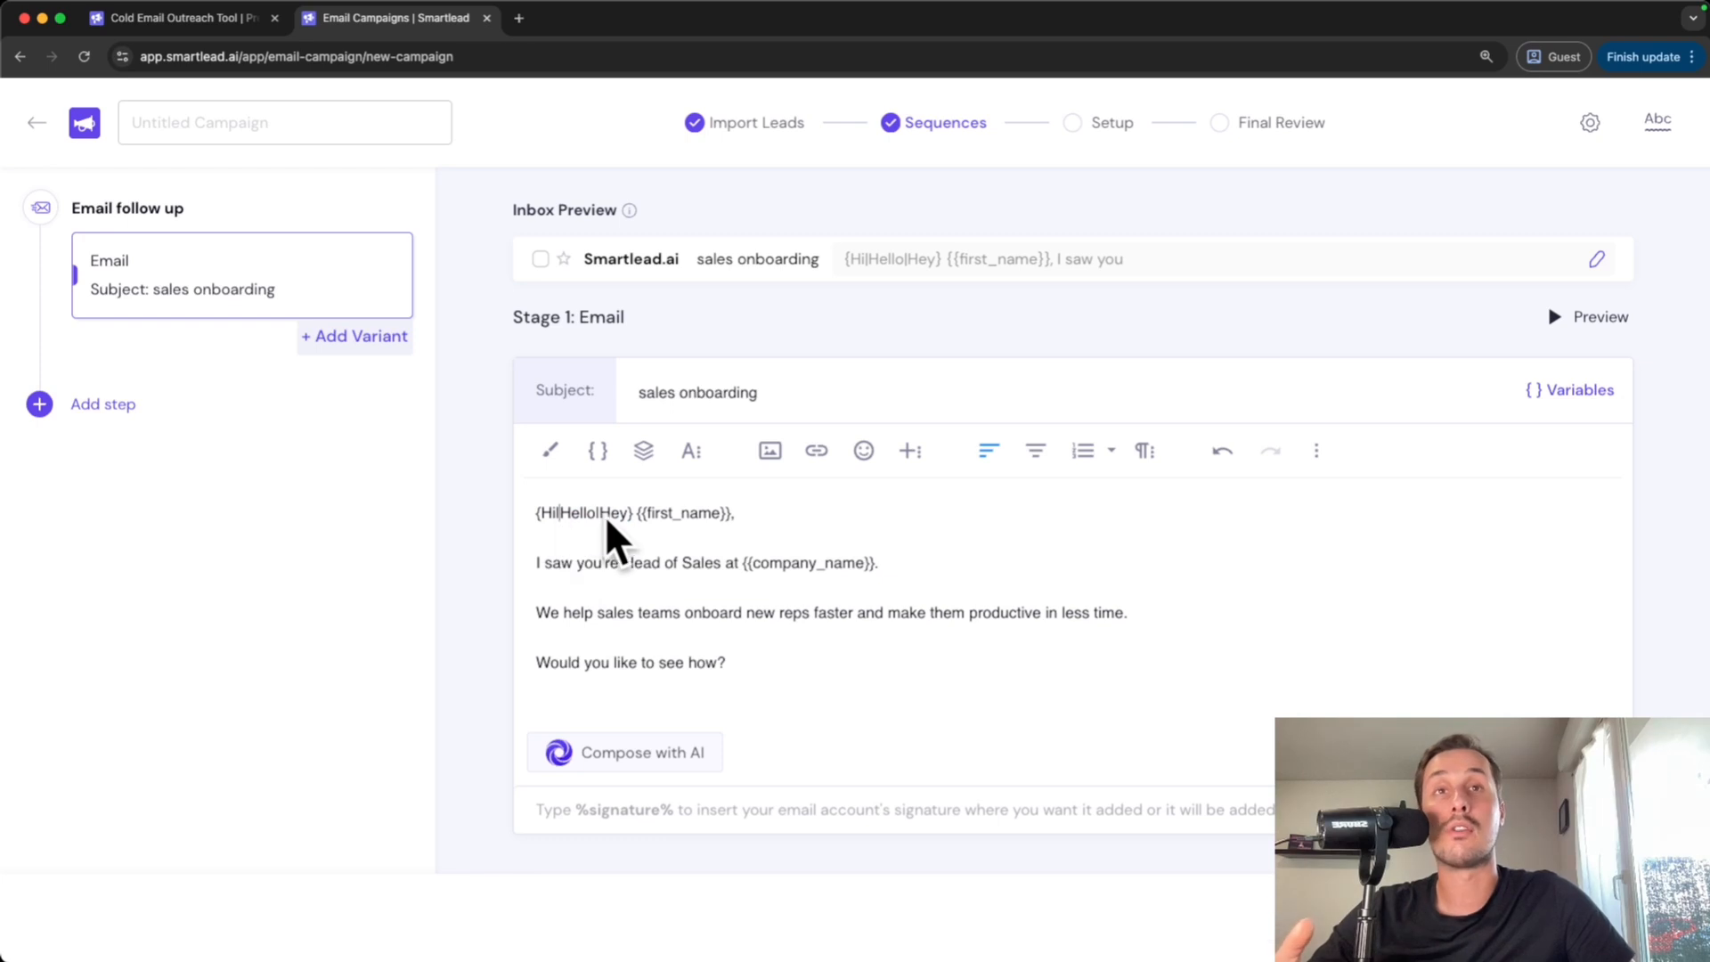
pyautogui.doubleClick(602, 515)
pyautogui.click(691, 520)
pyautogui.moveTo(636, 517); pyautogui.dragTo(524, 520)
# Replace "I saw" at the start of the second line with the spintax {I saw|I noticed}
pyautogui.click(646, 563)
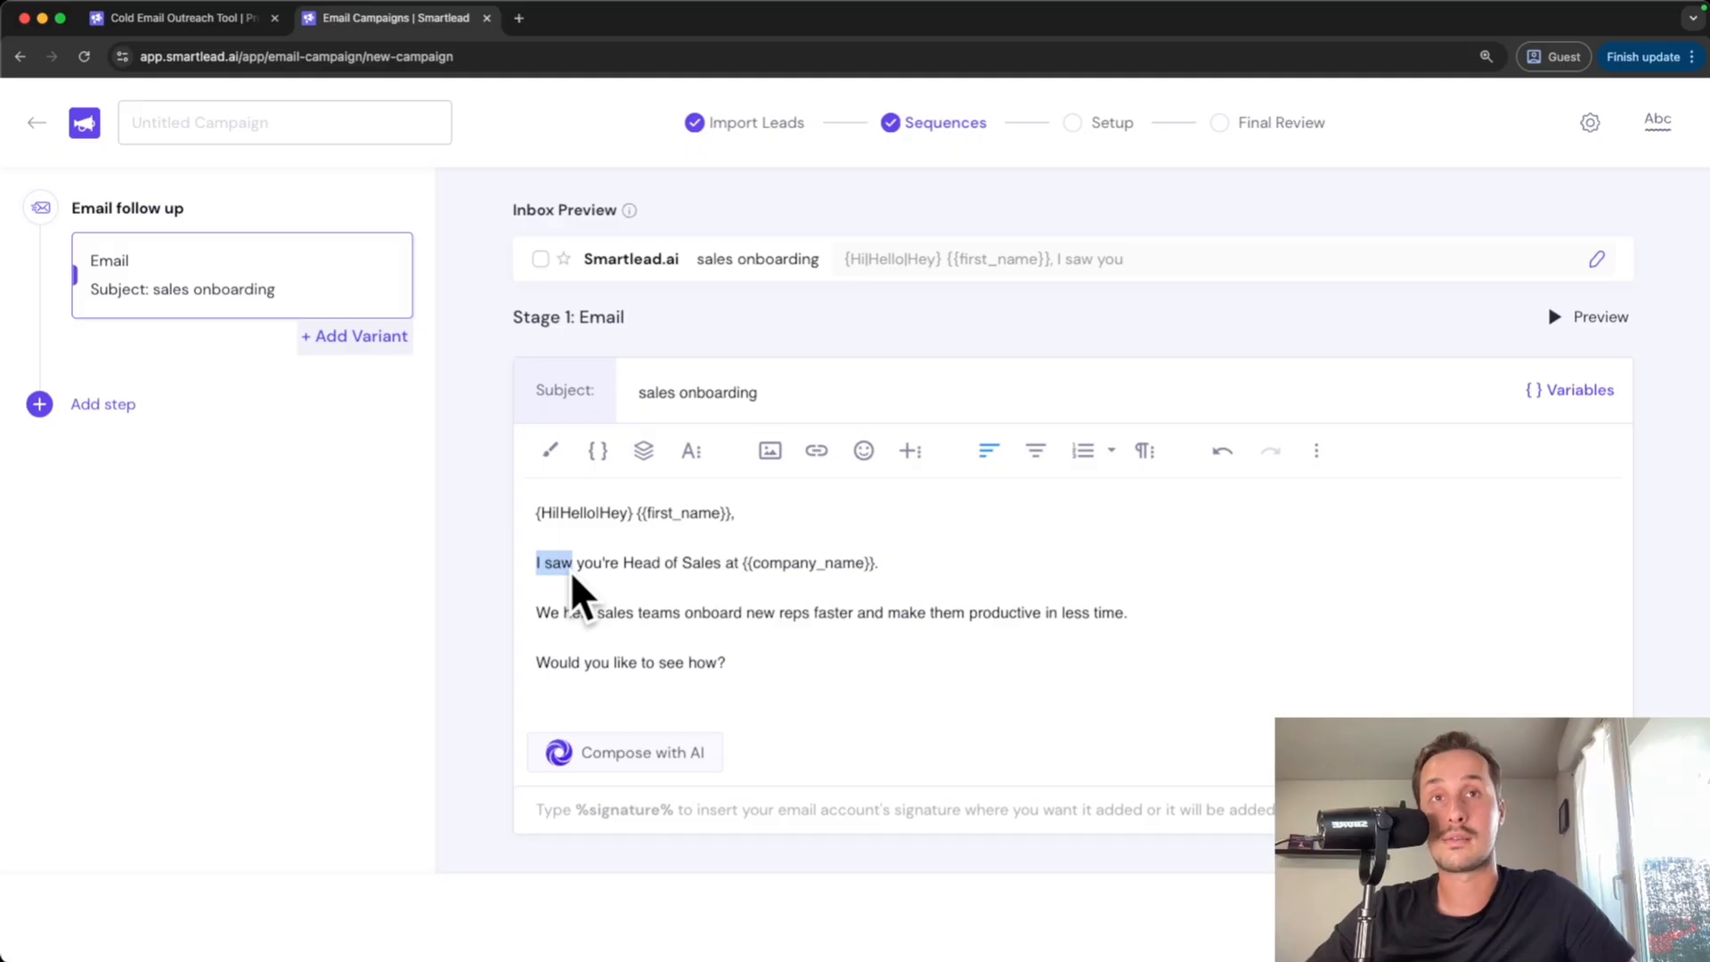
pyautogui.write('{I saw|I noticed}')
pyautogui.moveTo(586, 564); pyautogui.dragTo(642, 567)
pyautogui.click(644, 571)
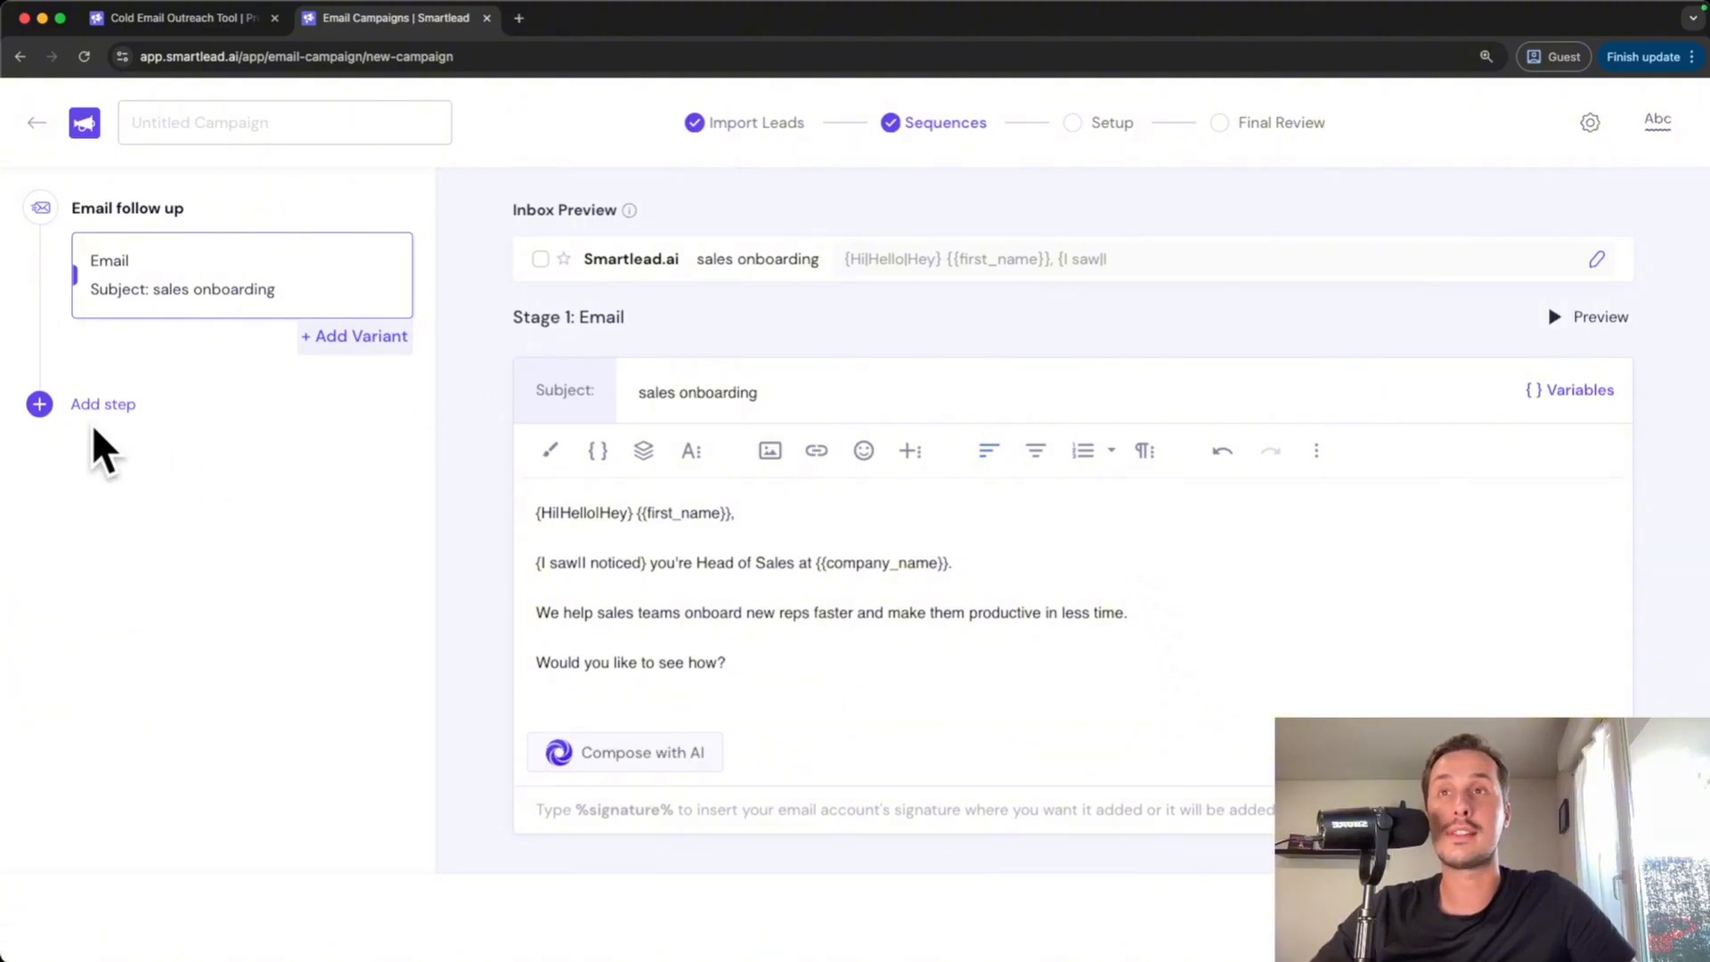
# Add a second email step to the sequence and set the wait before it to 2 days
pyautogui.click(41, 405)
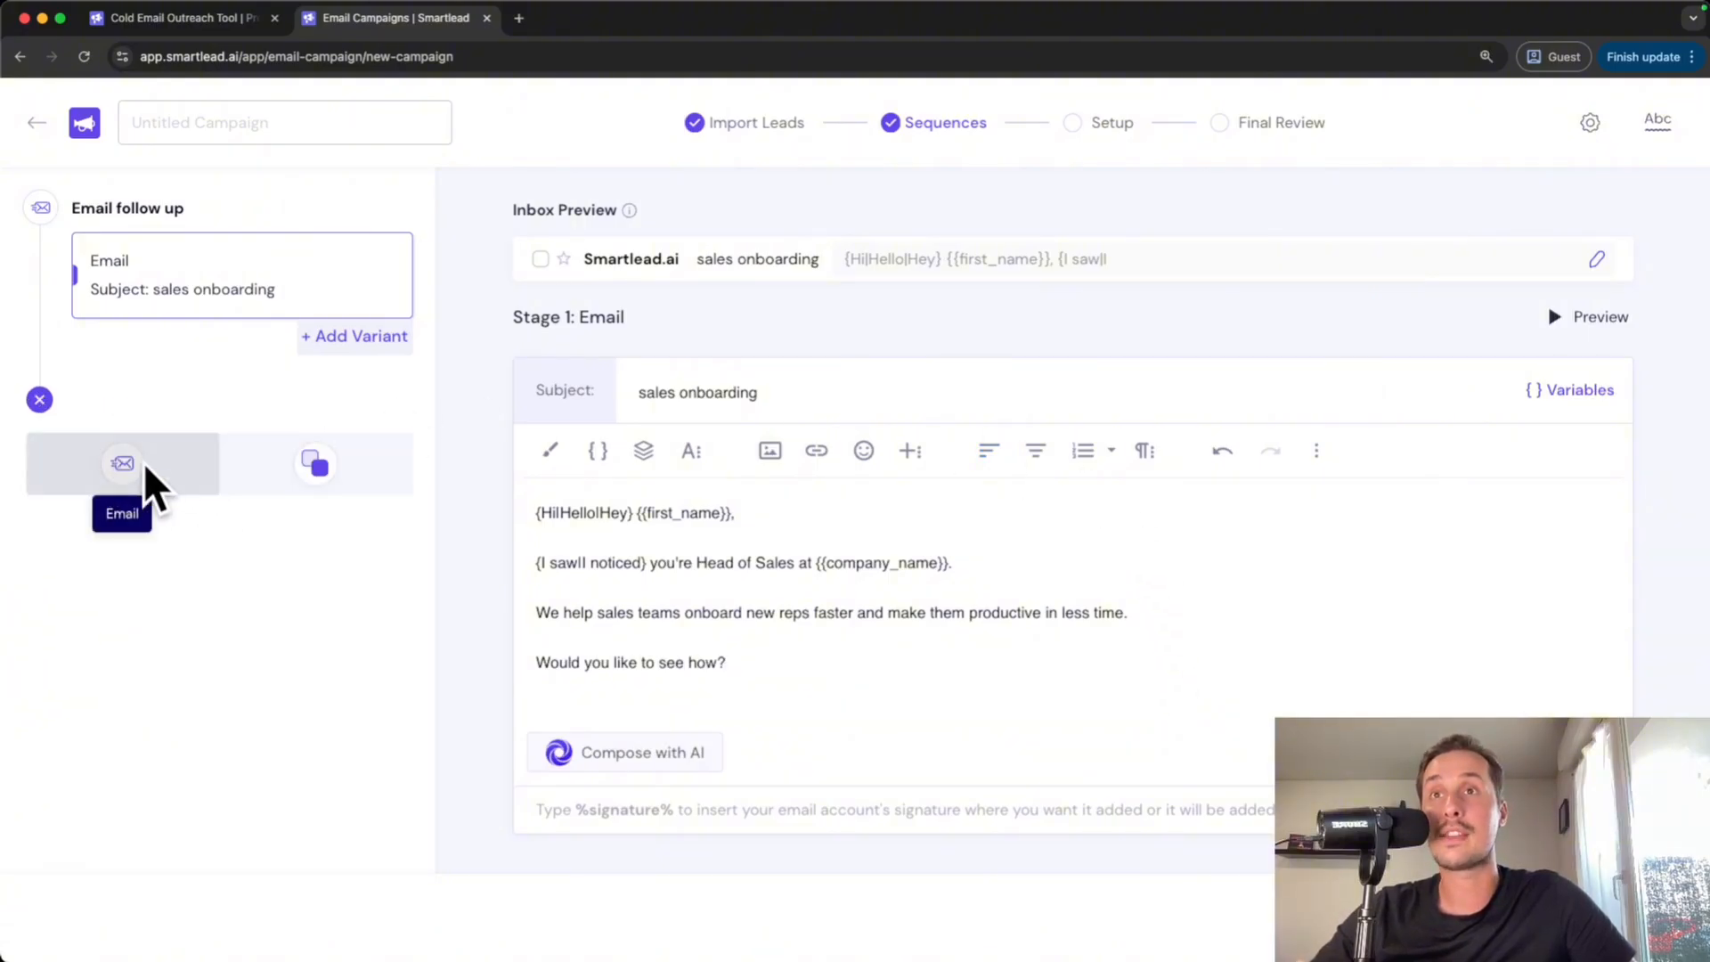
pyautogui.click(183, 473)
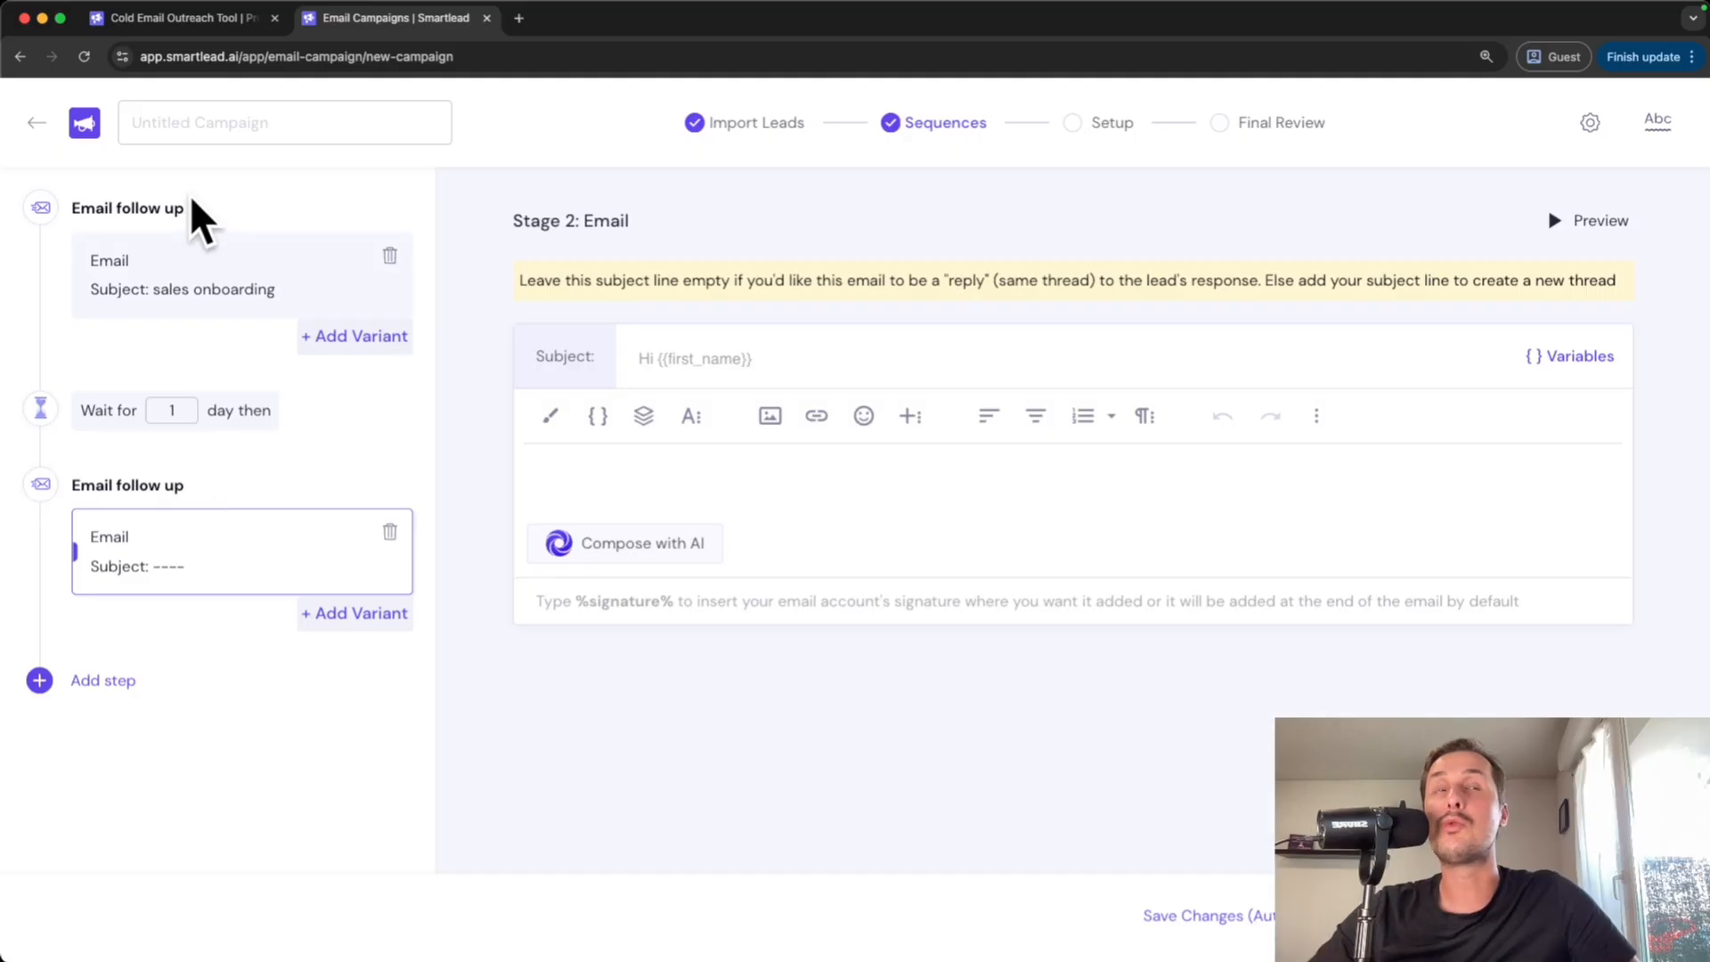
pyautogui.doubleClick(172, 410)
pyautogui.write('2')
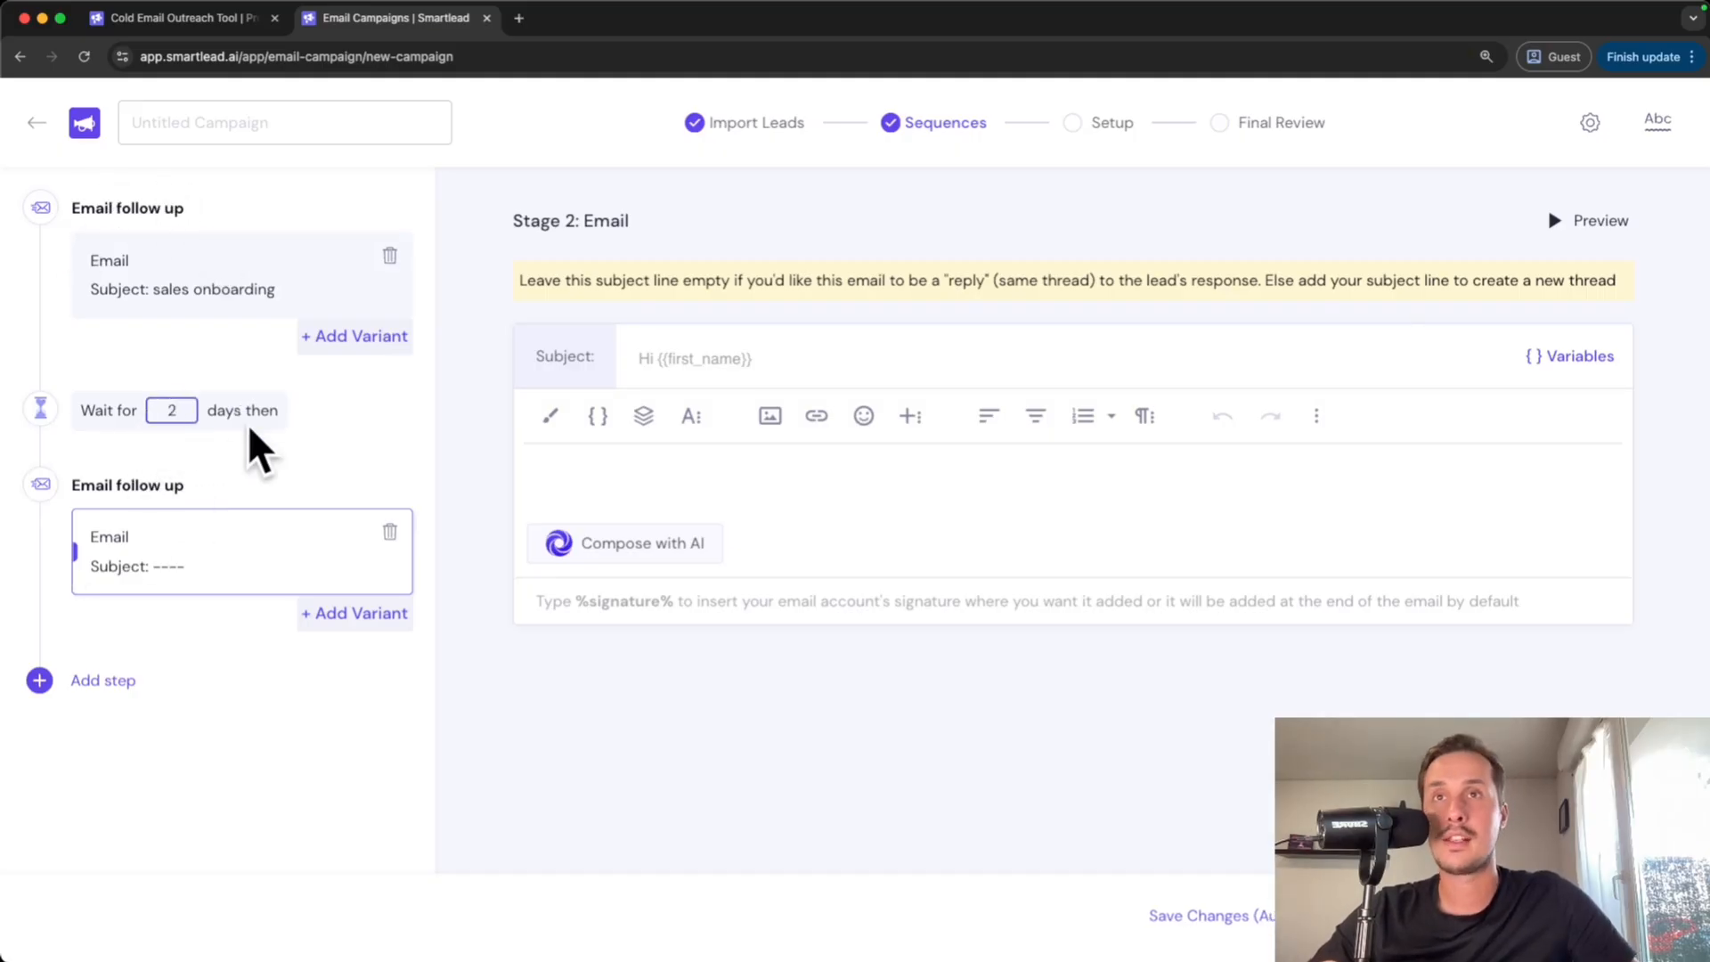
# Write "Quick follow-up" as the body of the Stage 2 email
pyautogui.click(623, 472)
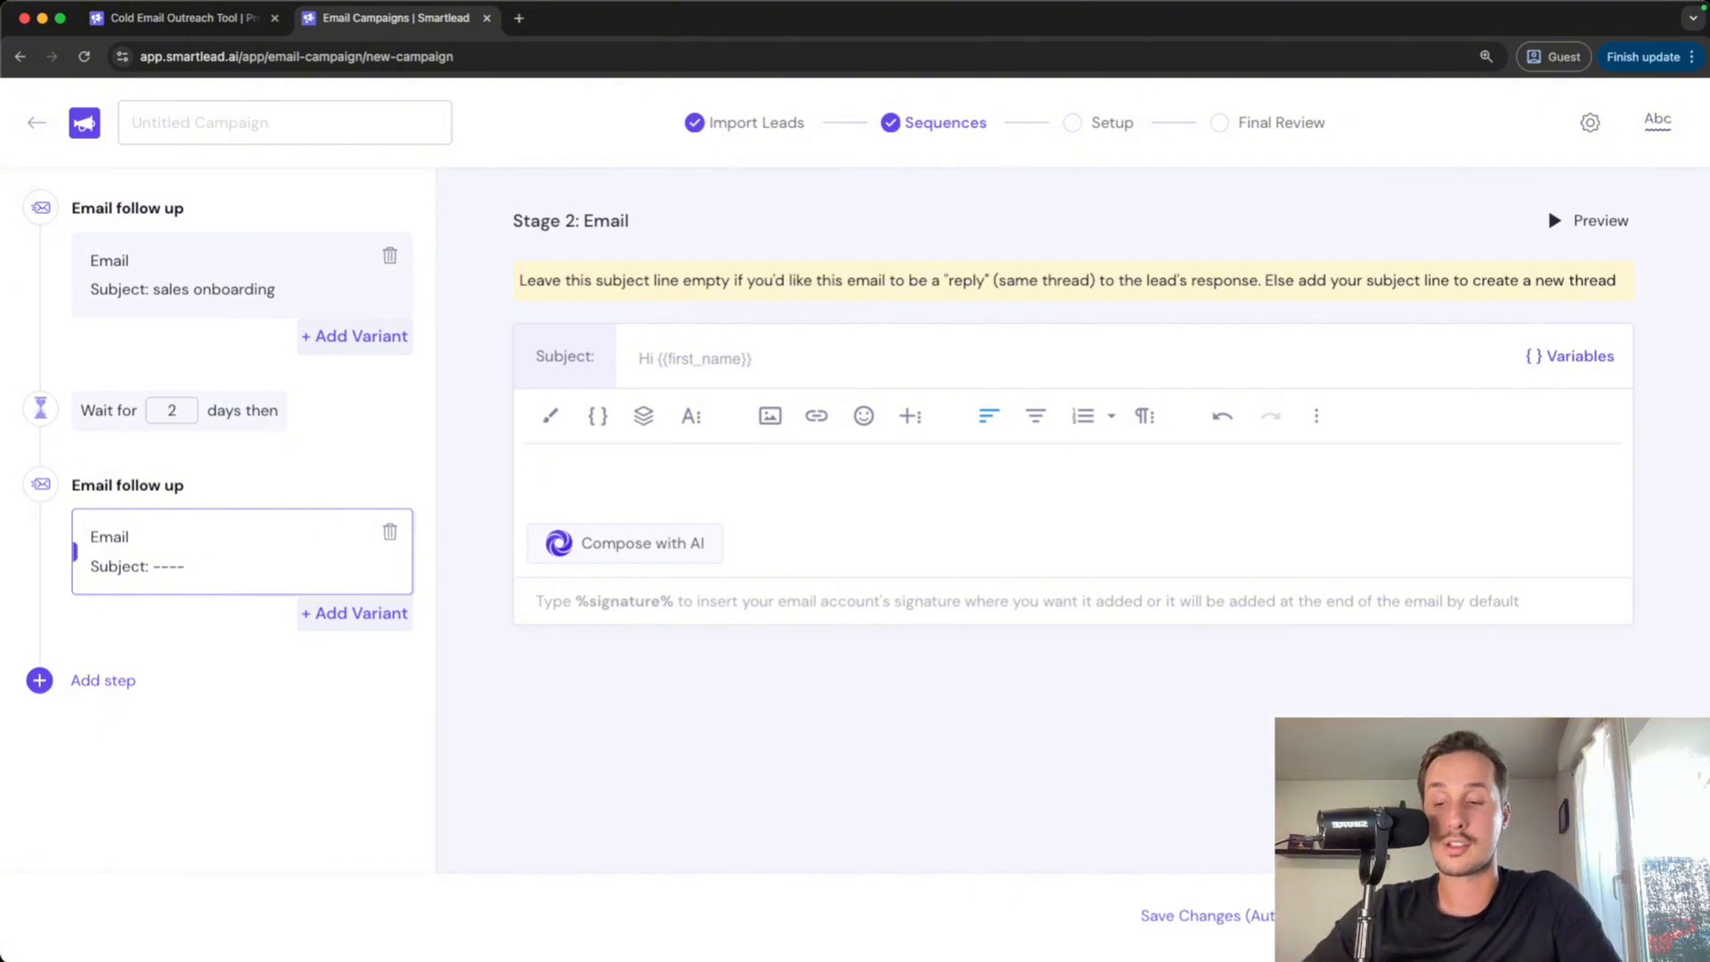
pyautogui.write('Quick follow-up')
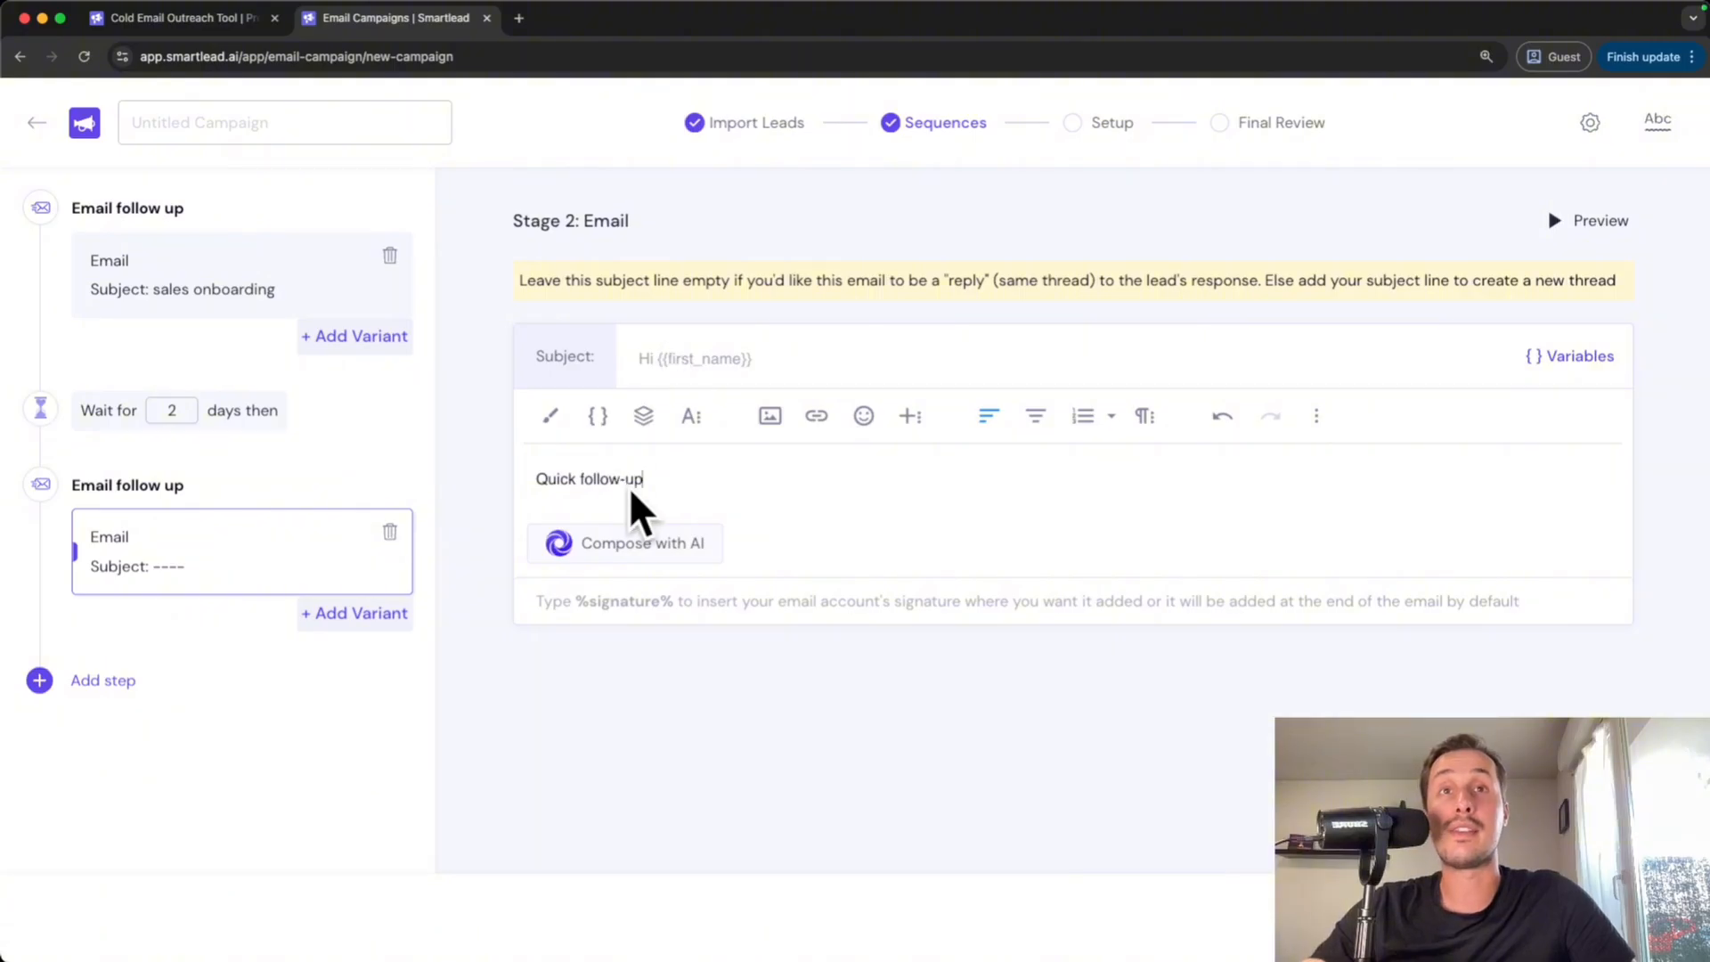
pyautogui.moveTo(632, 492); pyautogui.dragTo(535, 481)
pyautogui.click(692, 481)
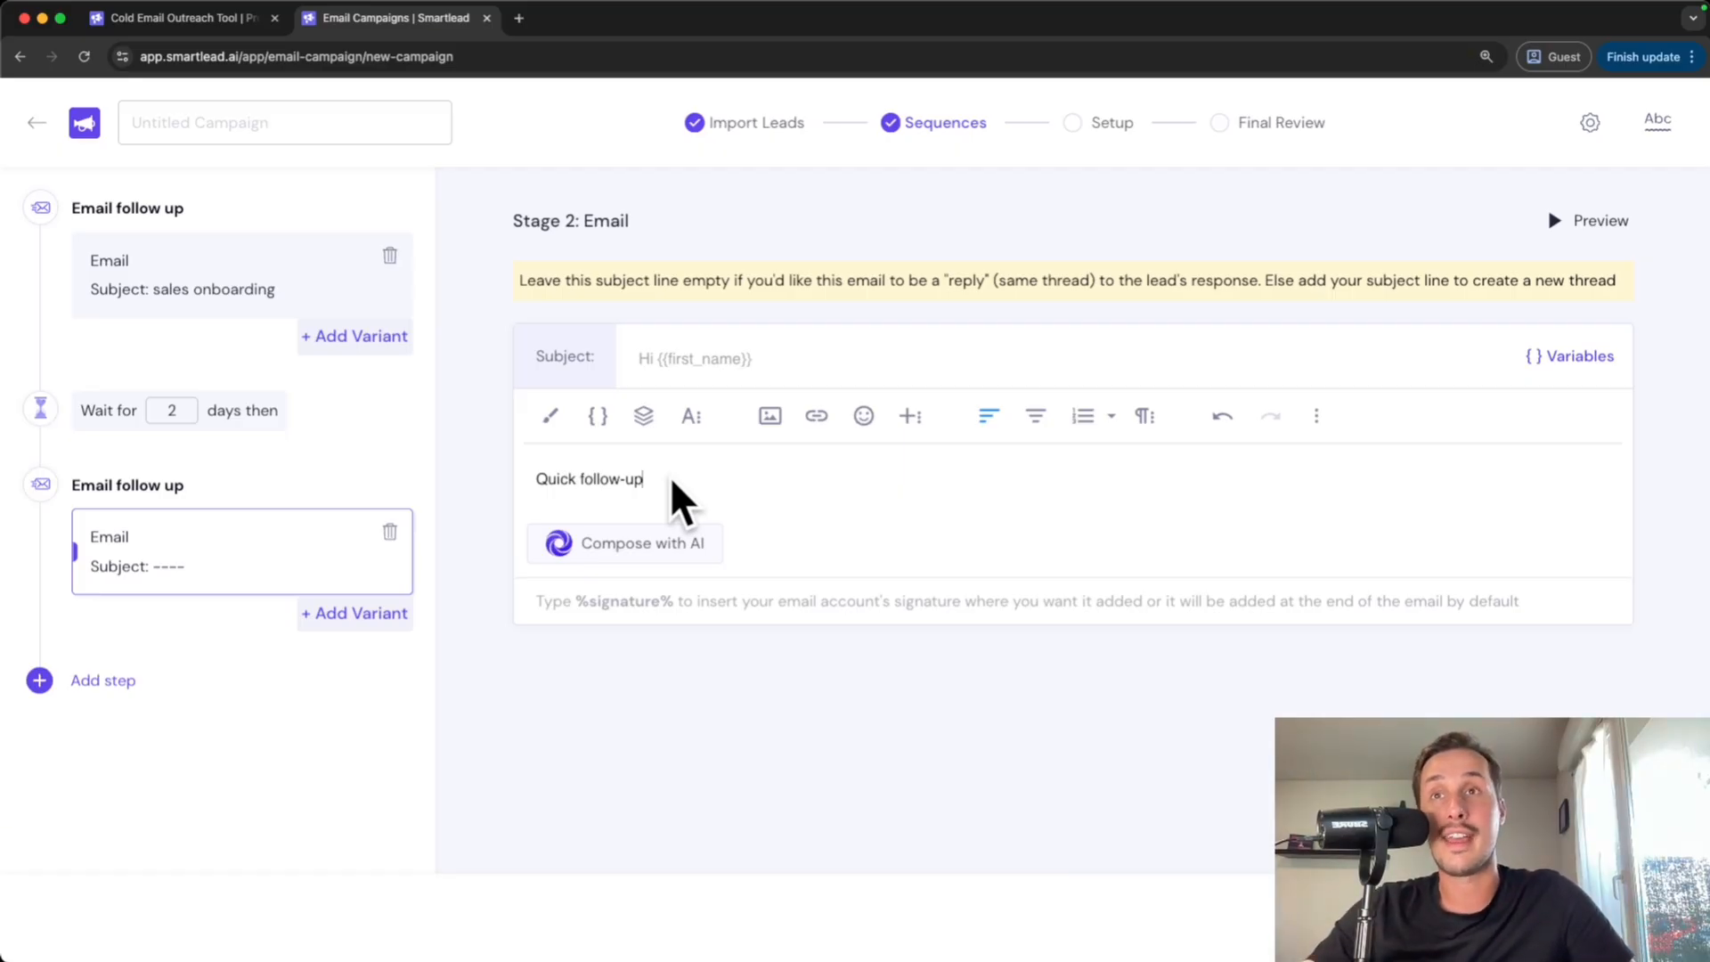
pyautogui.moveTo(713, 481); pyautogui.dragTo(533, 481)
pyautogui.click(734, 482)
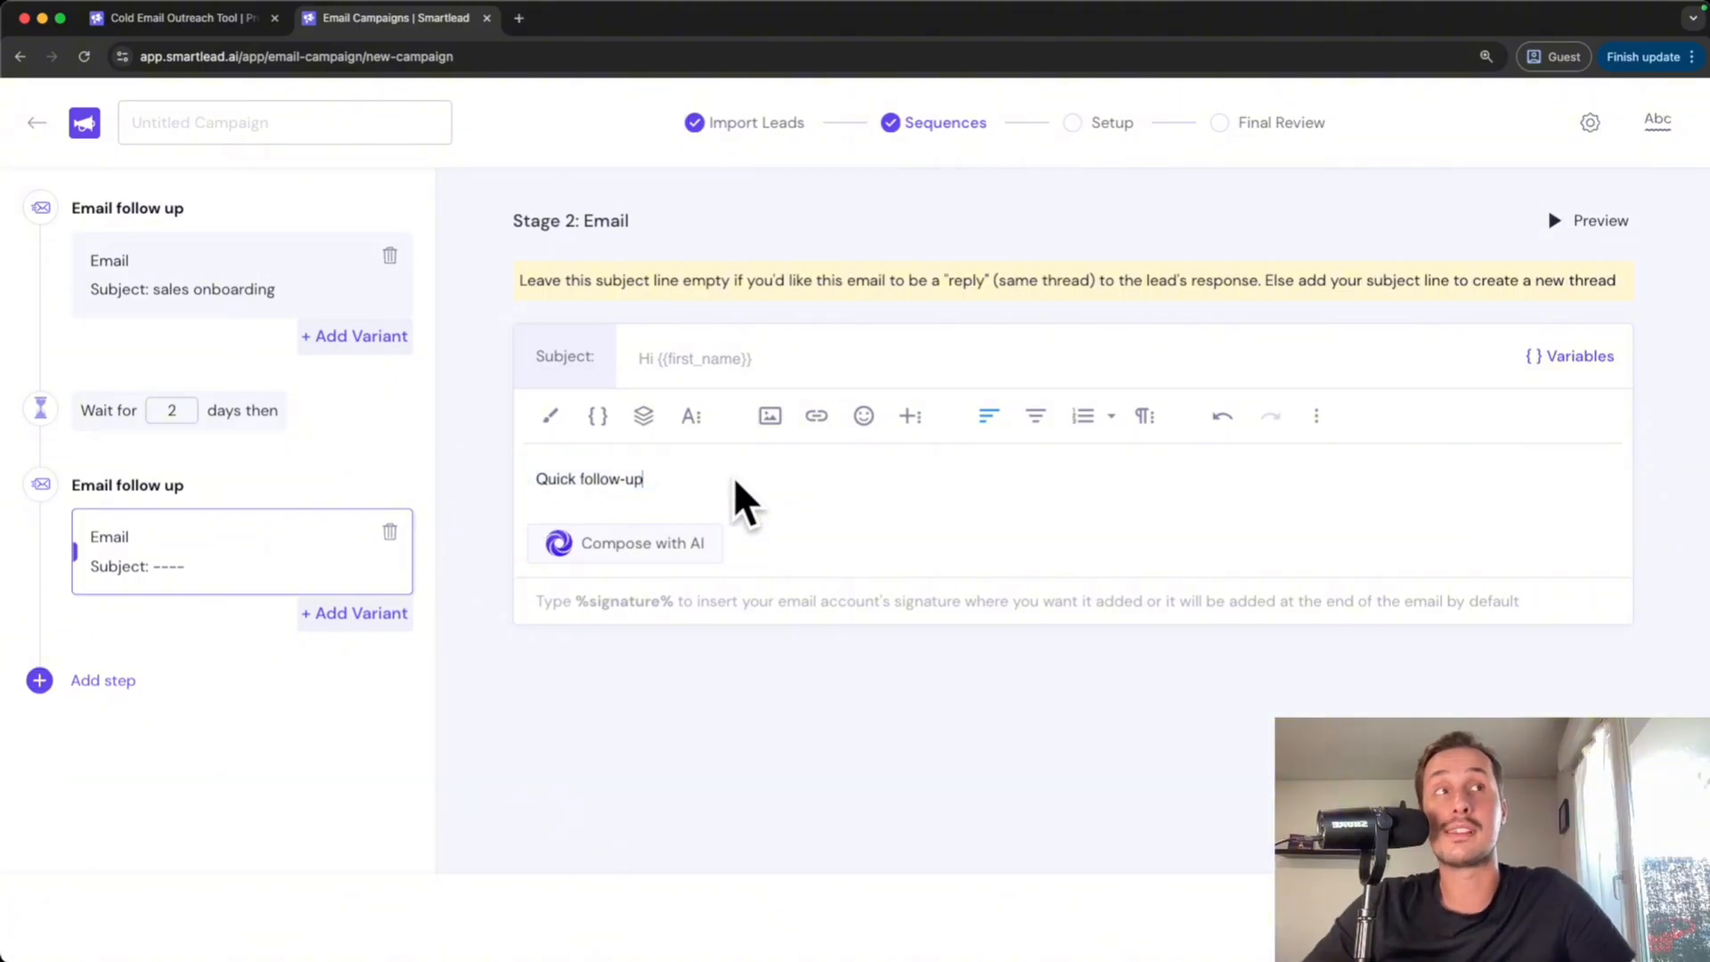
pyautogui.moveTo(649, 481); pyautogui.dragTo(538, 481)
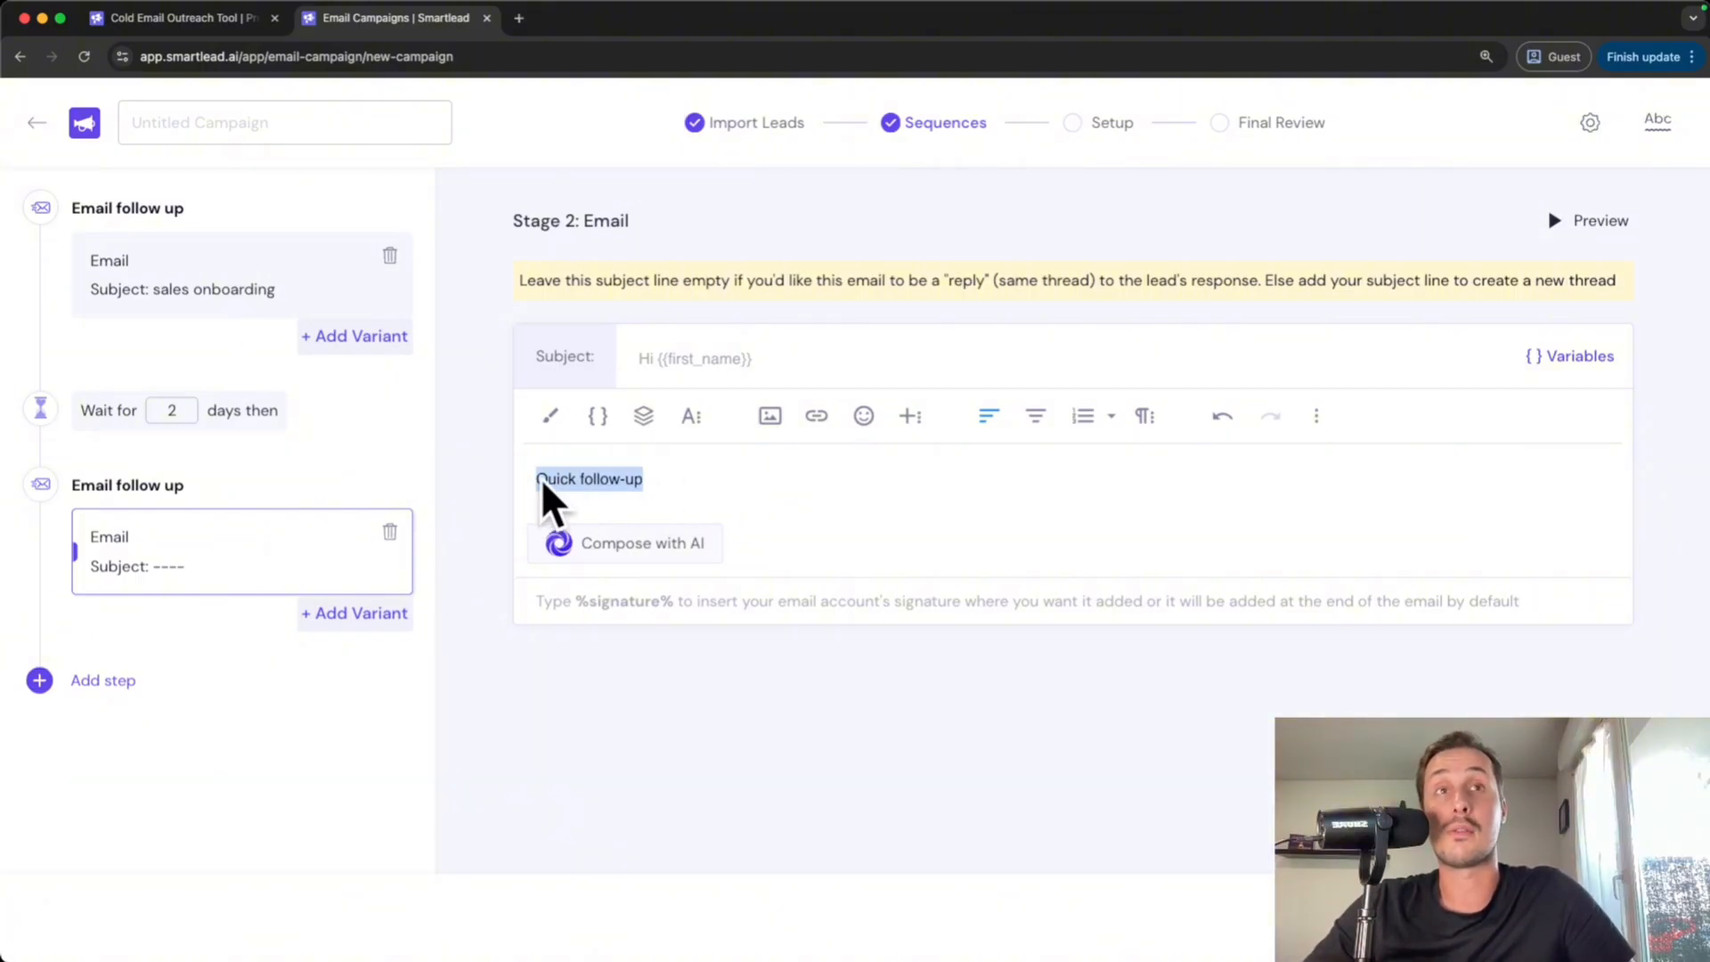
pyautogui.click(799, 486)
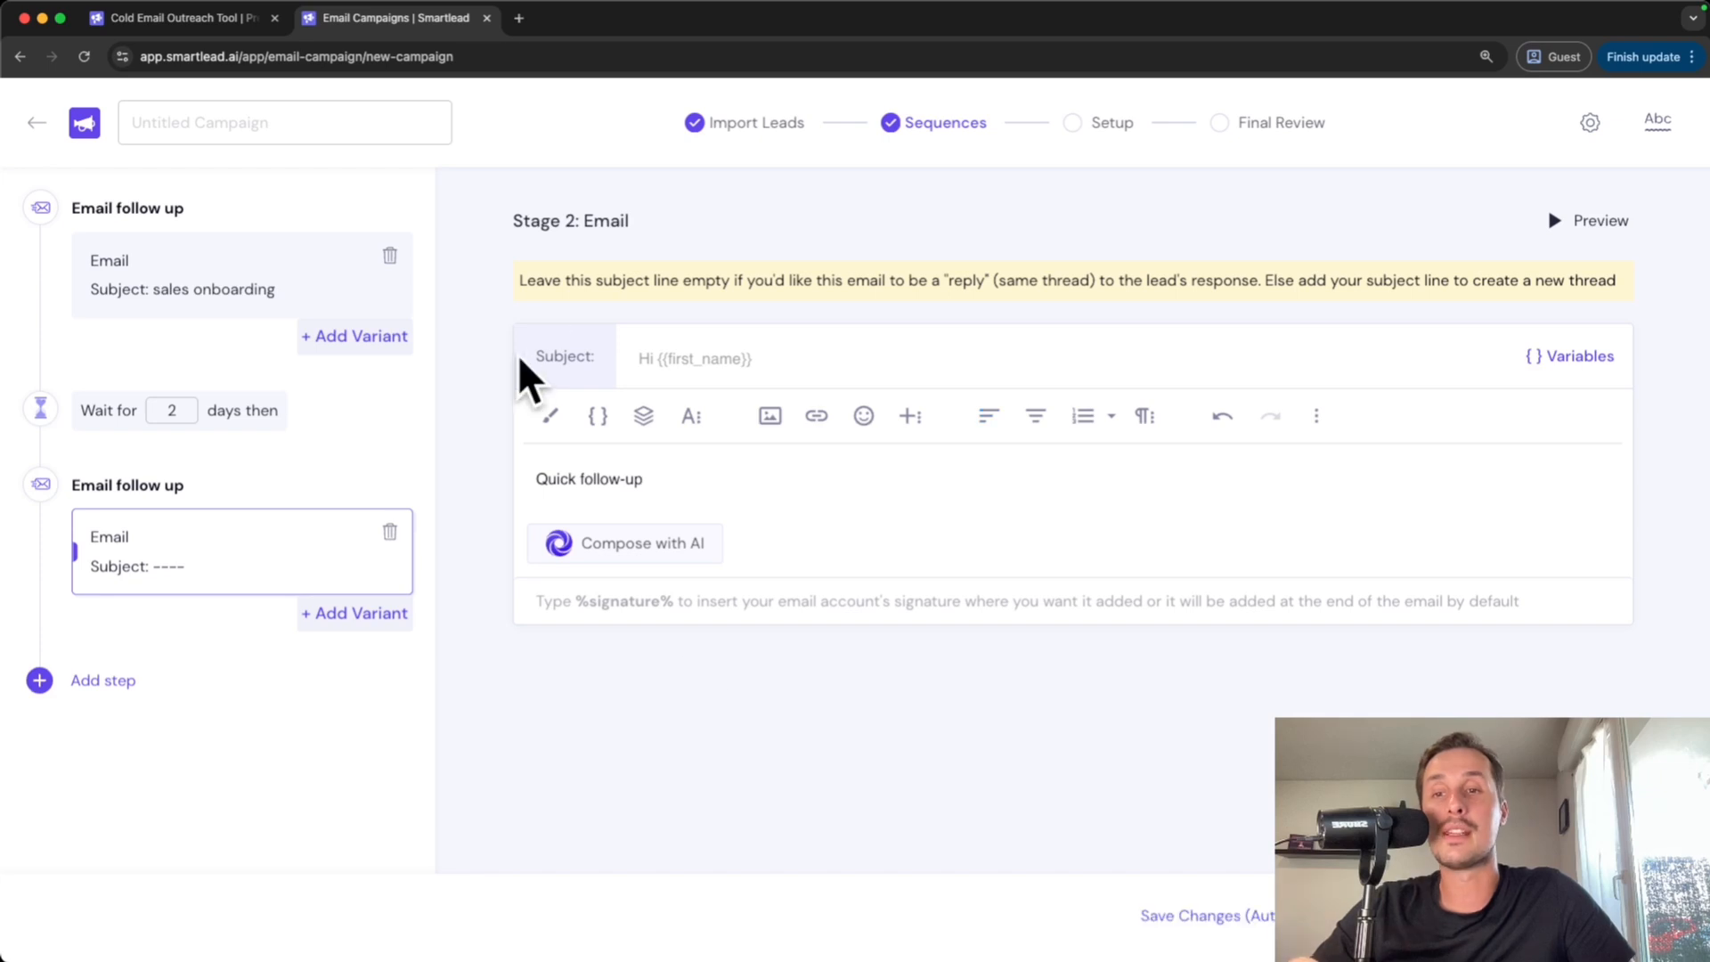
# Leave the follow-up's subject line empty, save the sequence and continue to the campaign setup
pyautogui.click(705, 365)
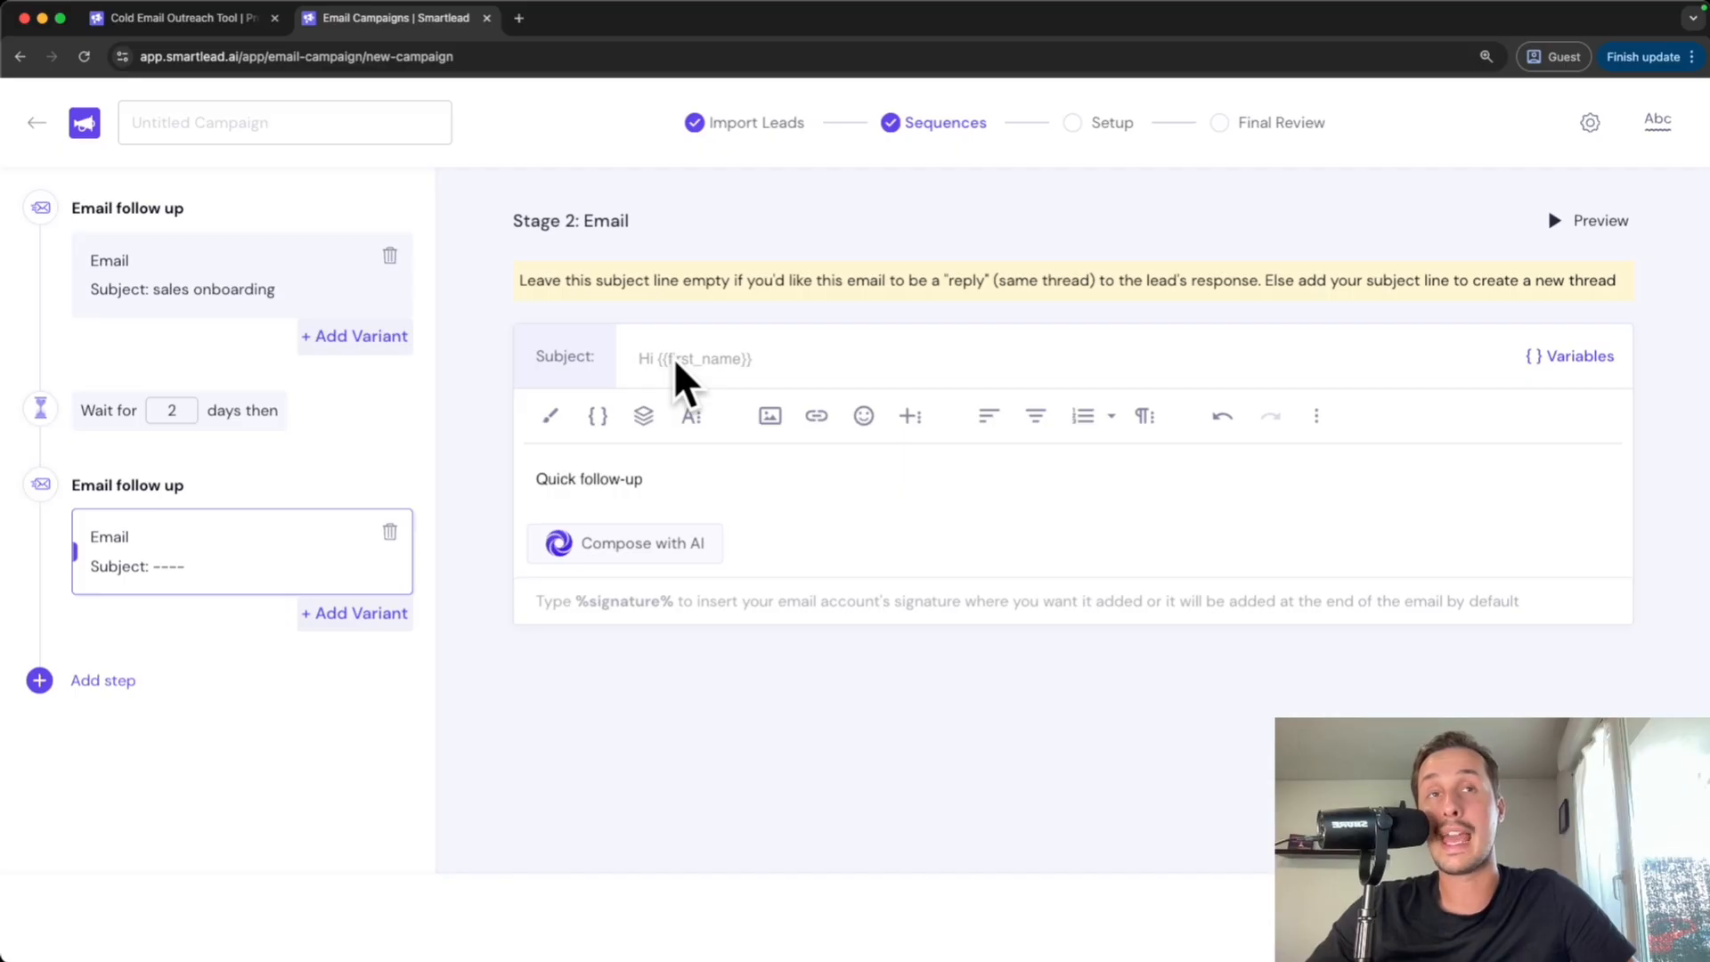
pyautogui.click(845, 455)
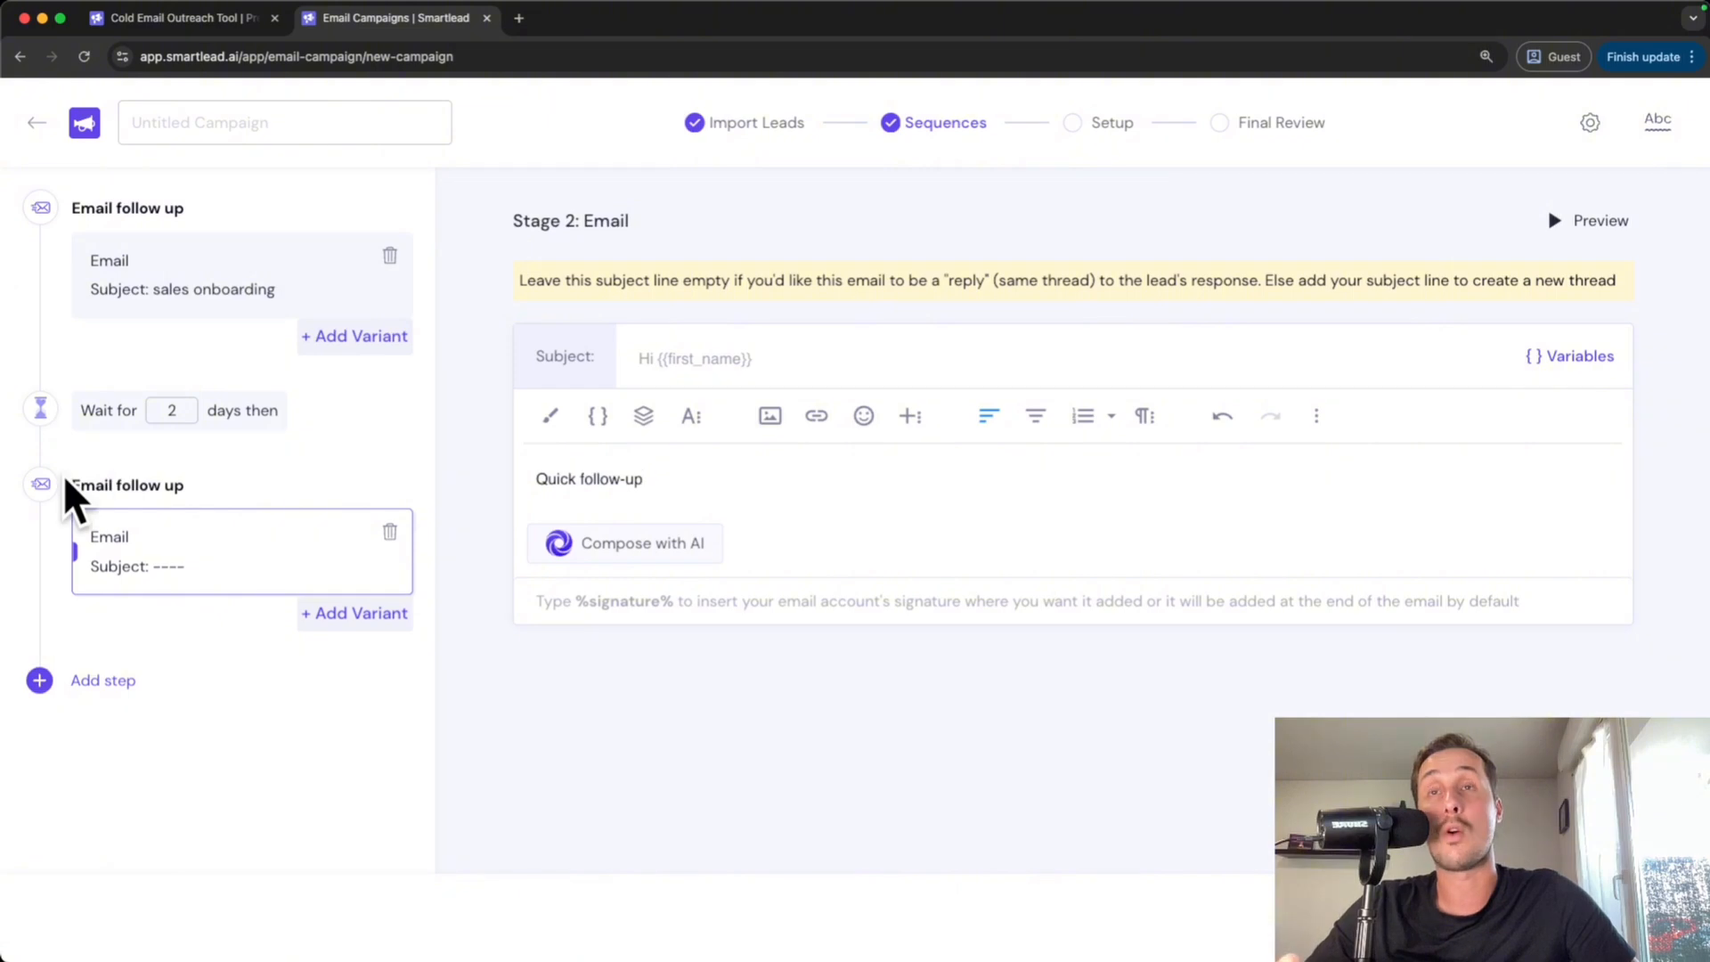
pyautogui.press('super+Tab')
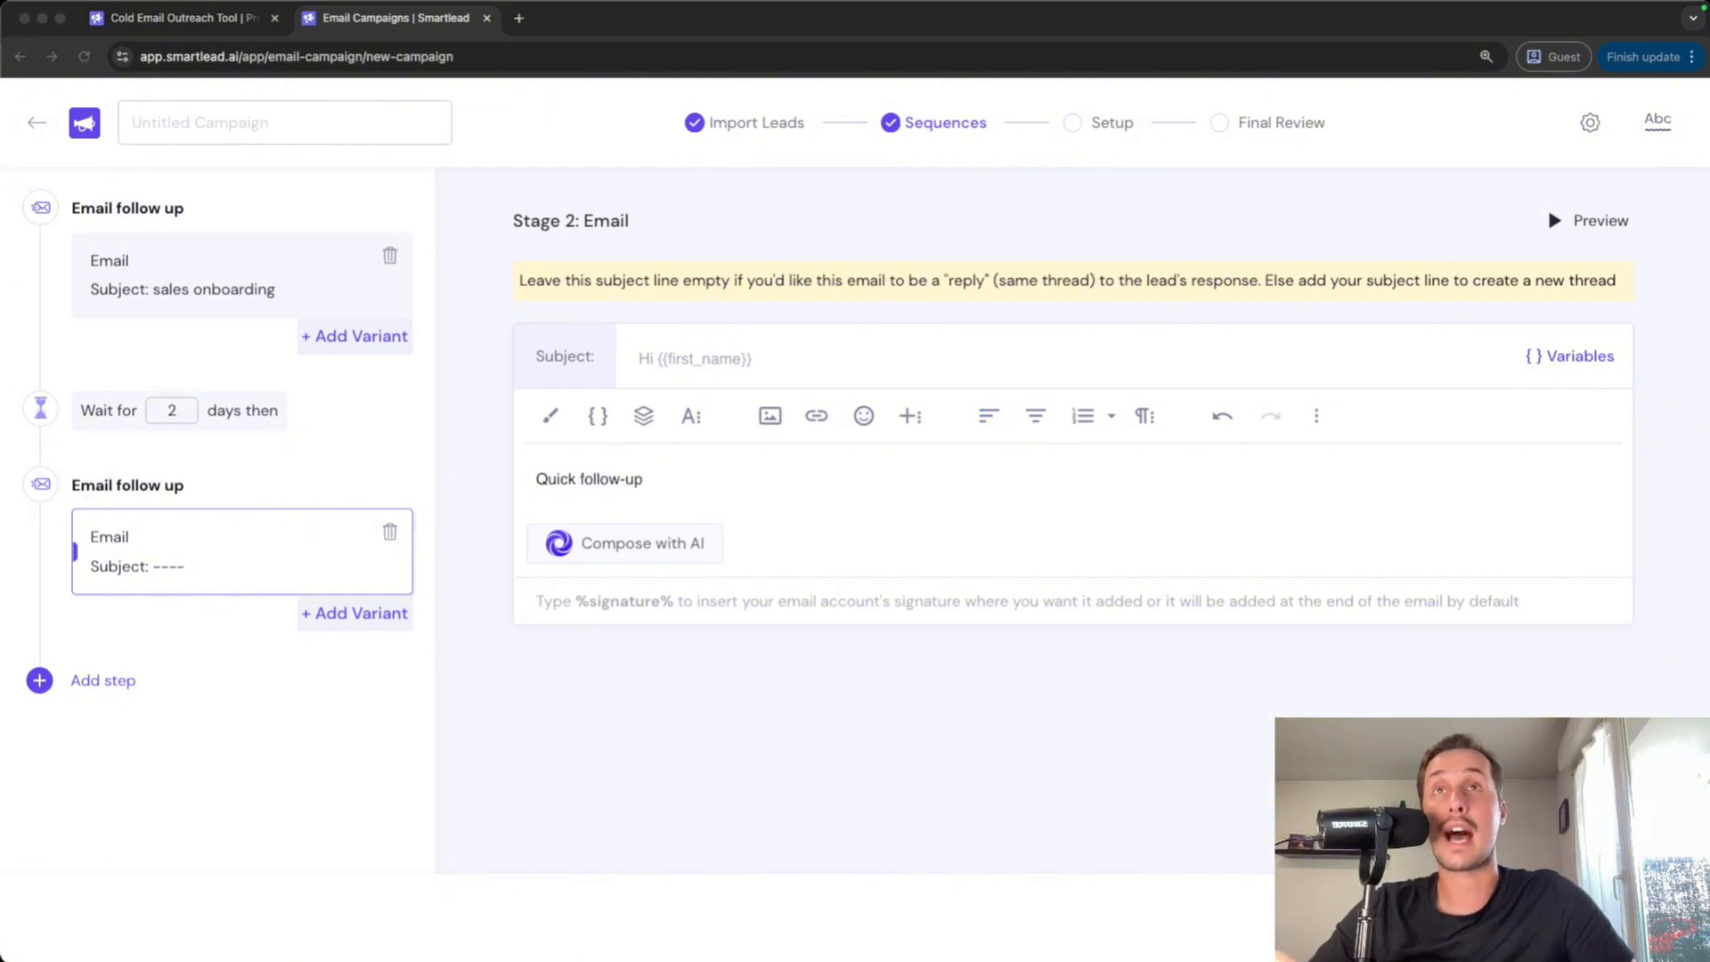
pyautogui.click(1619, 880)
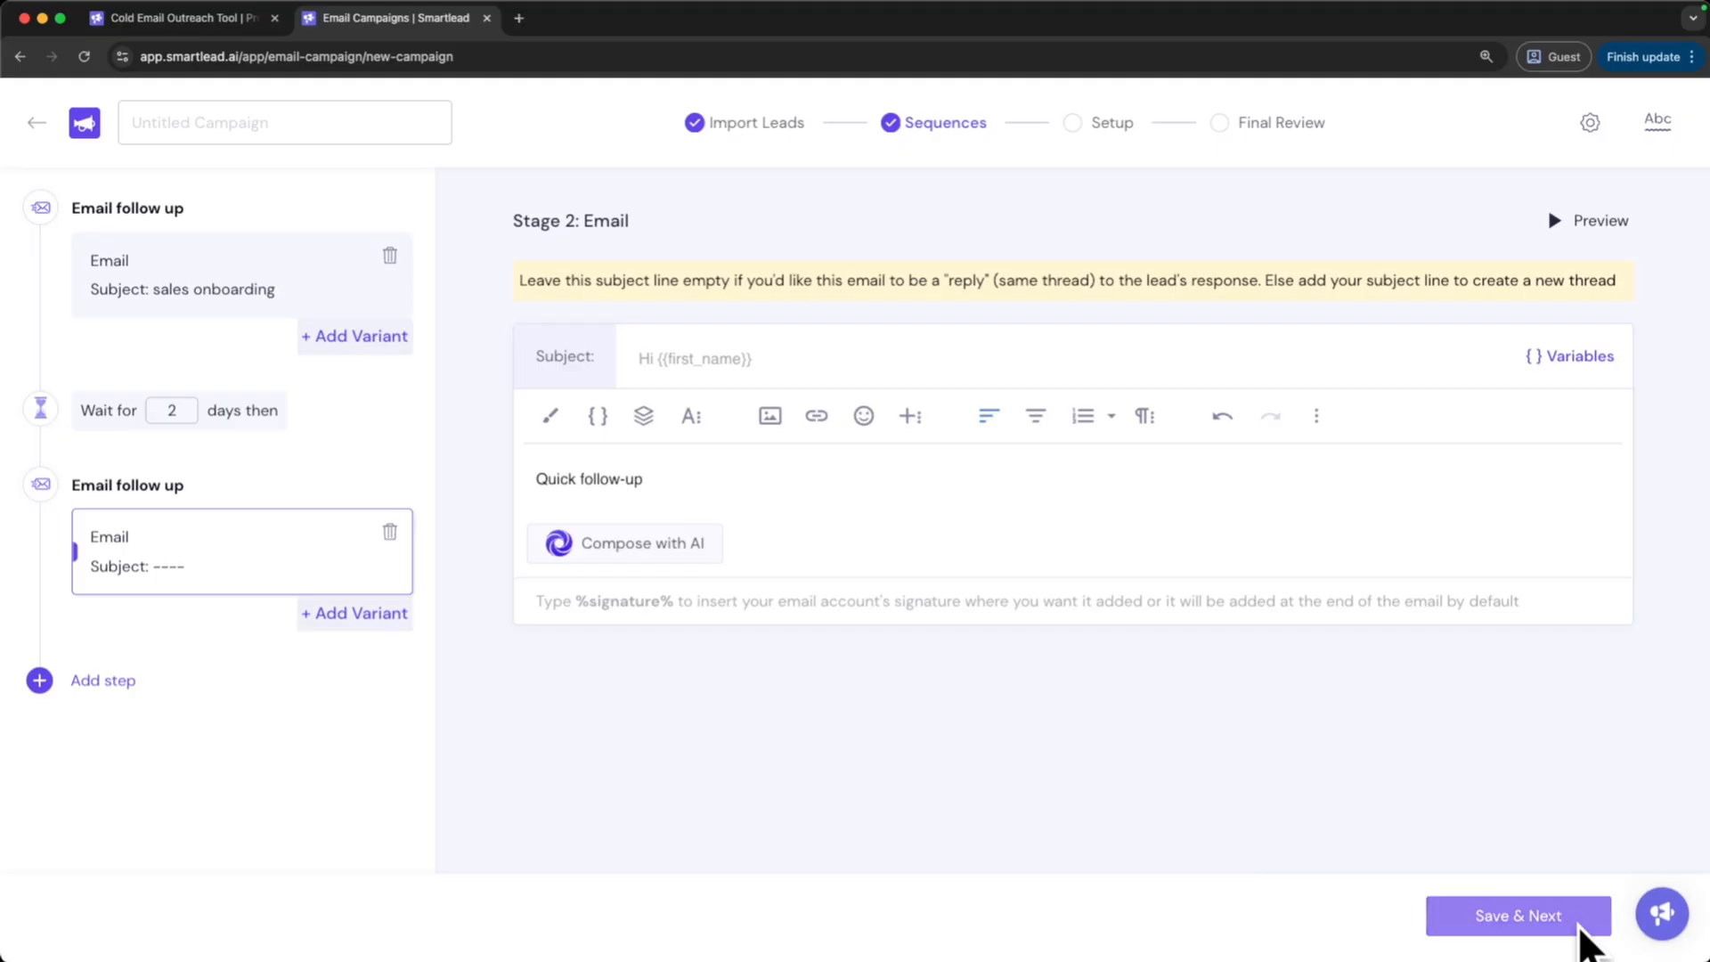
pyautogui.click(1580, 929)
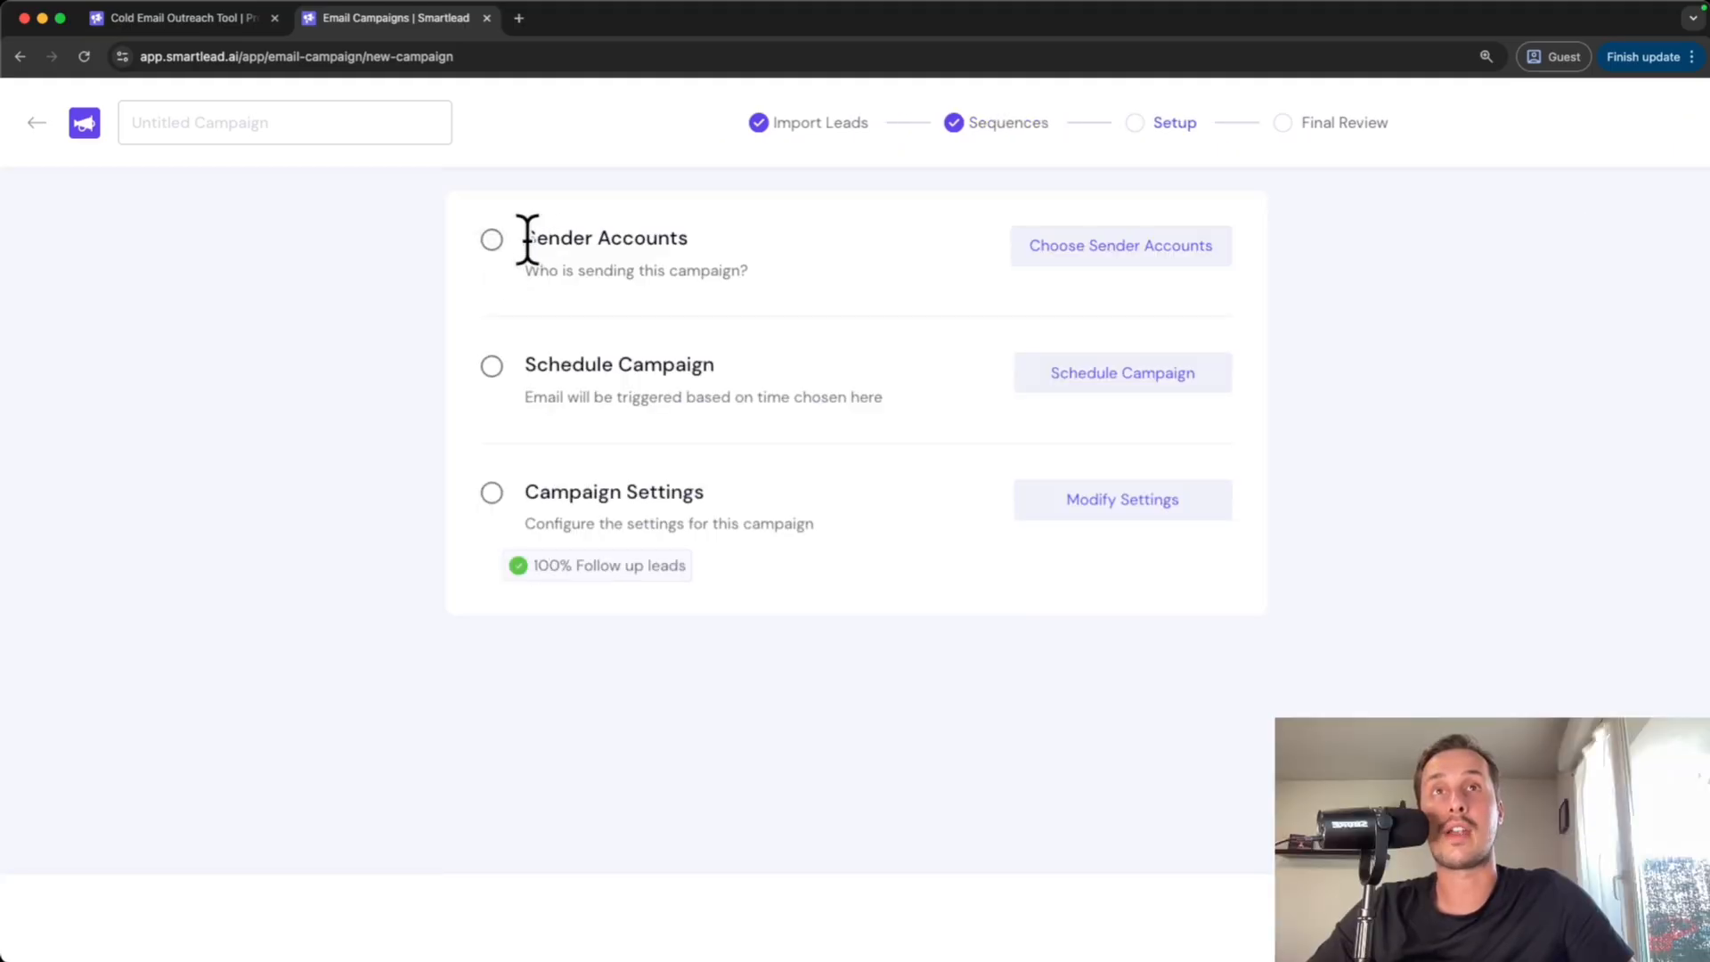
# Choose the only listed email account as the campaign's sender and save the account selection
pyautogui.click(1183, 249)
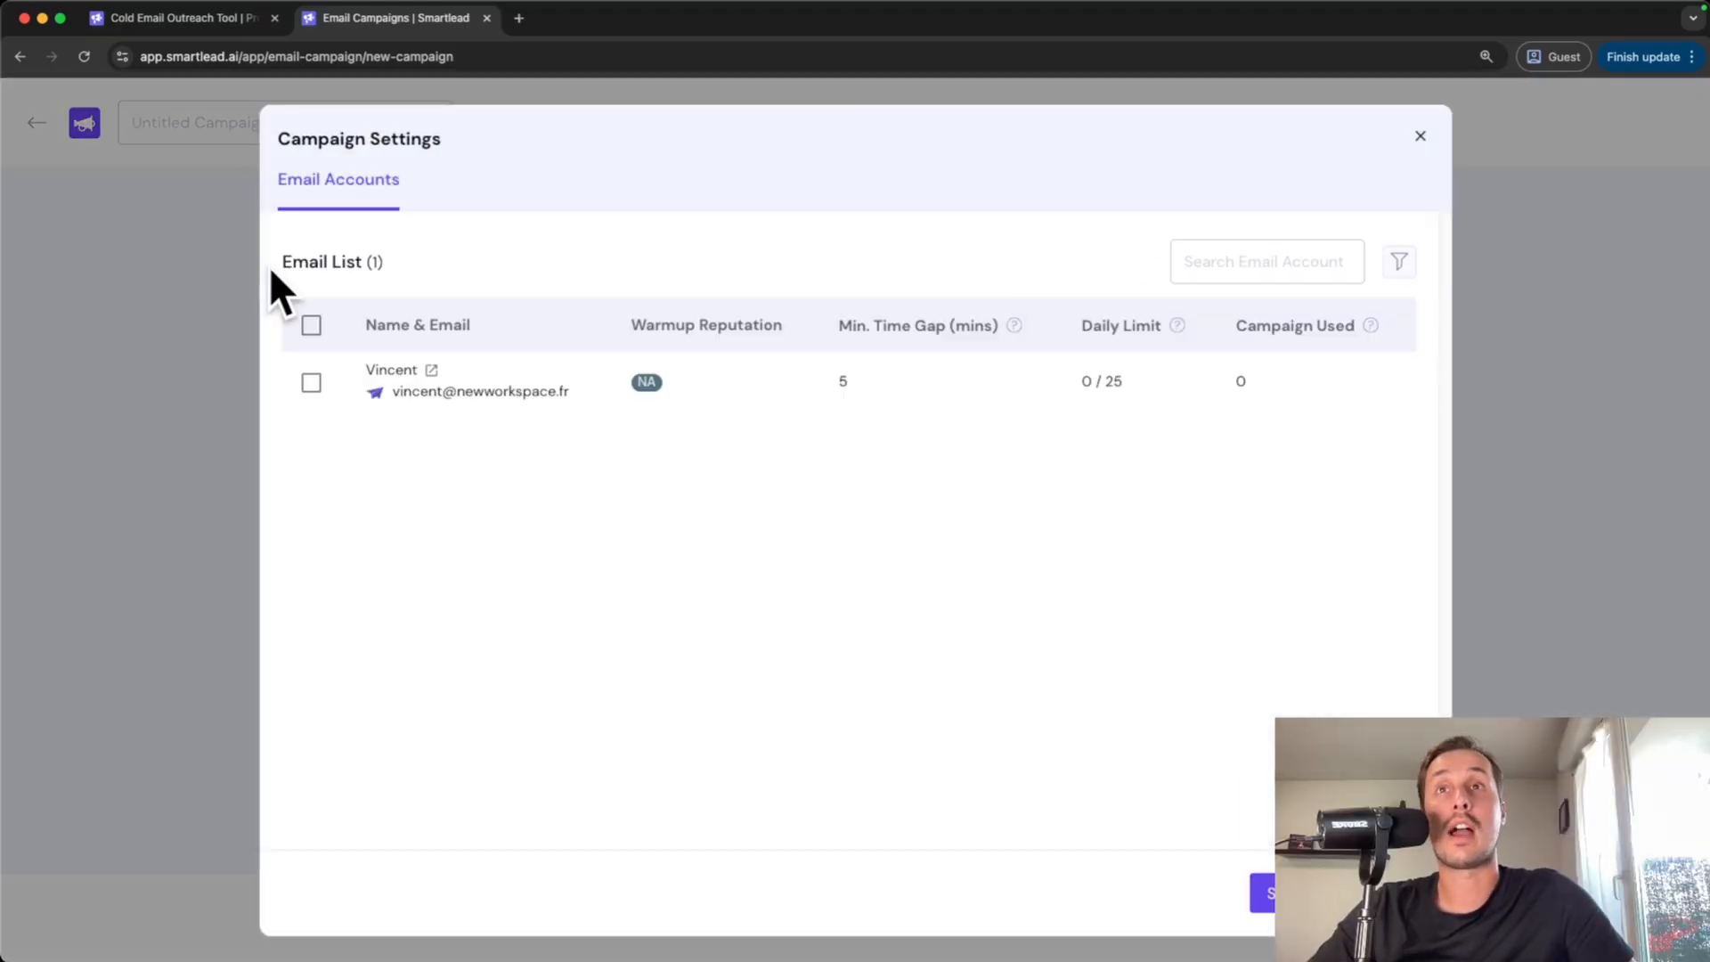
pyautogui.moveTo(269, 266); pyautogui.dragTo(429, 255)
pyautogui.click(431, 255)
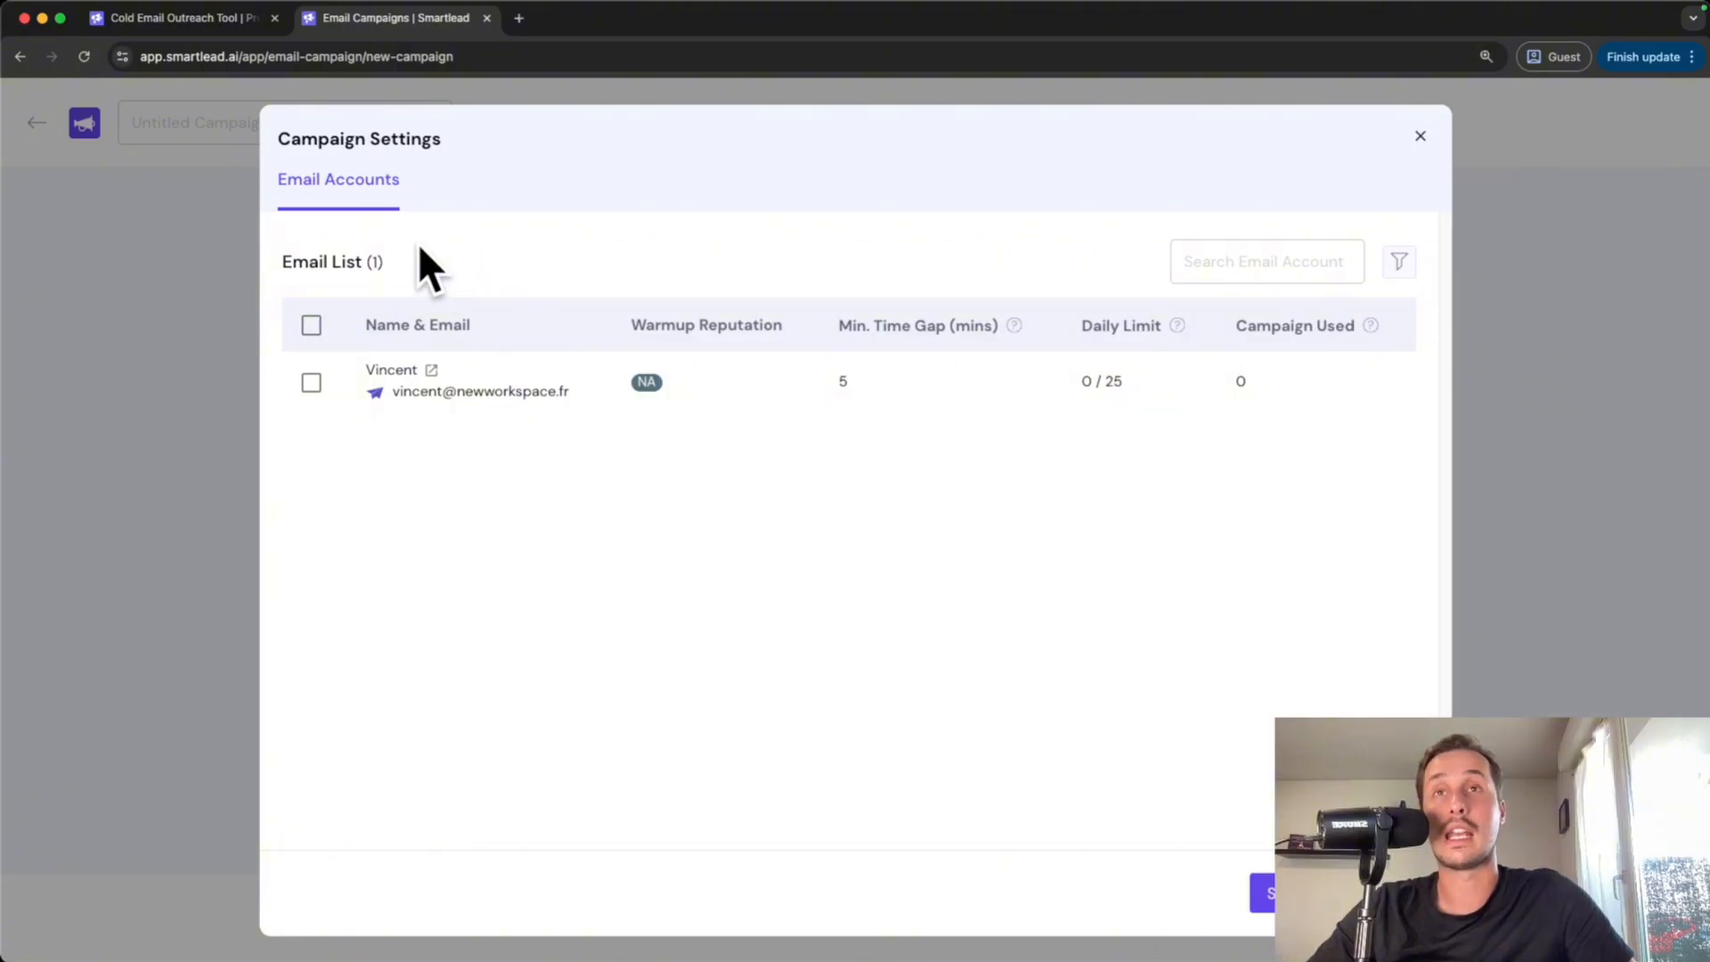
pyautogui.click(313, 323)
pyautogui.click(900, 546)
pyautogui.click(311, 382)
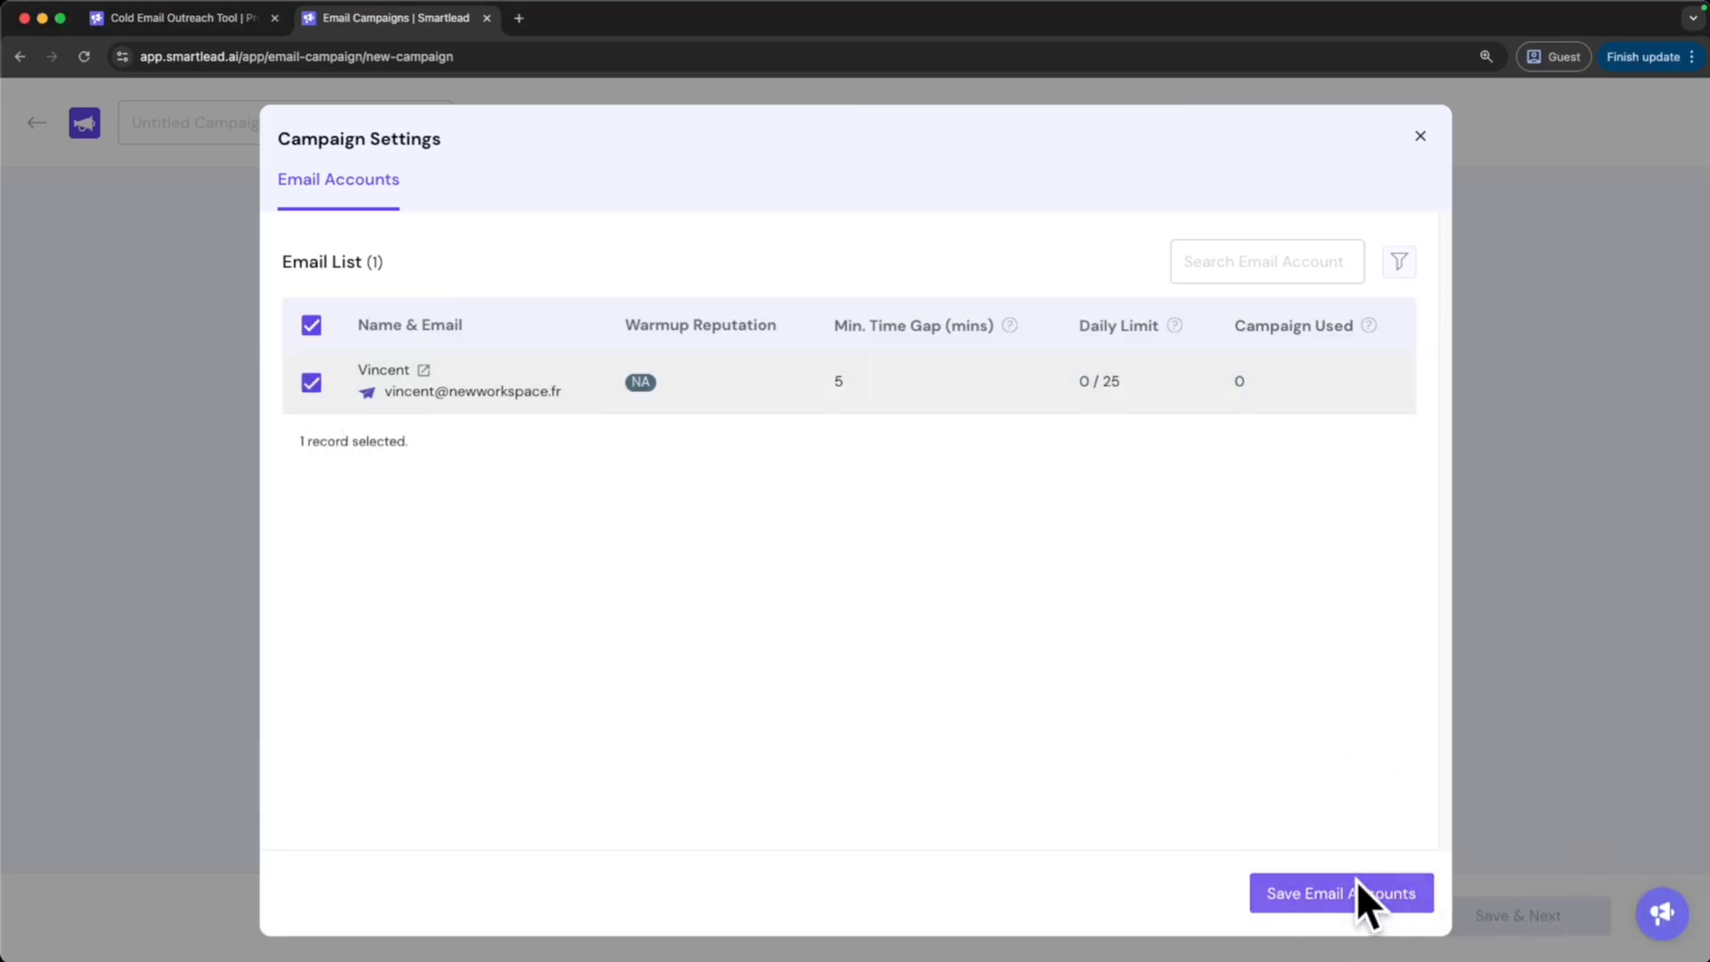
pyautogui.click(1360, 893)
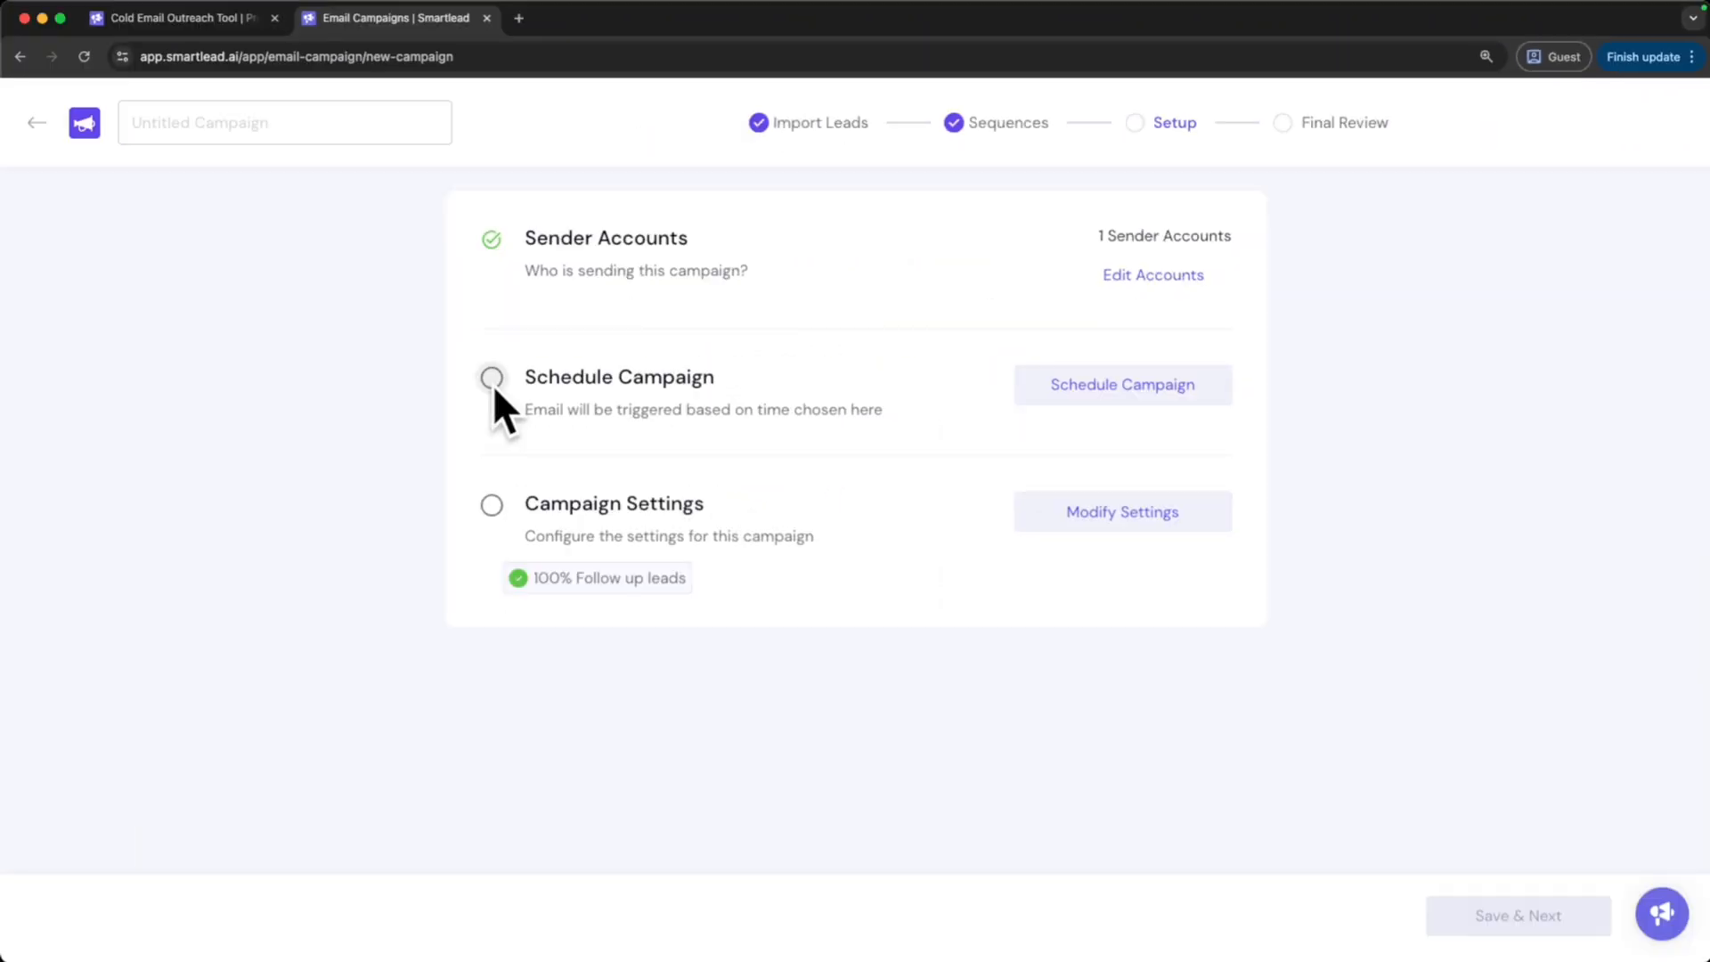
# Open the campaign schedule settings and set the time zone to America/New York (UTC-04:00)
pyautogui.click(495, 389)
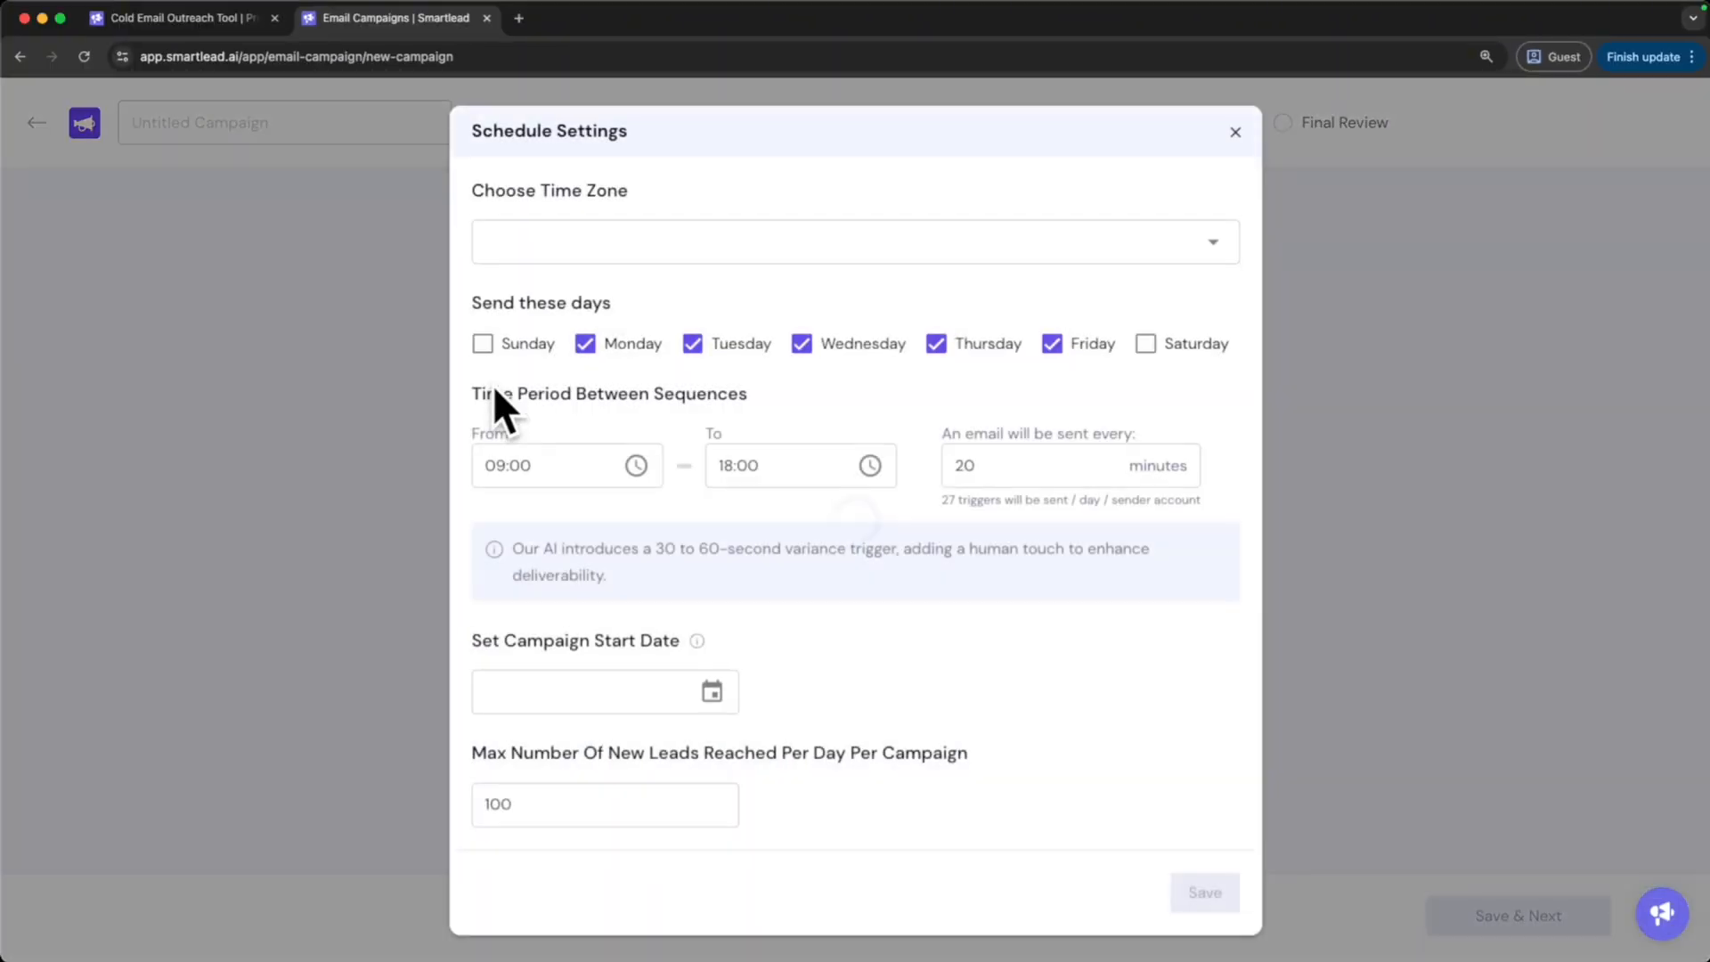
pyautogui.click(1217, 250)
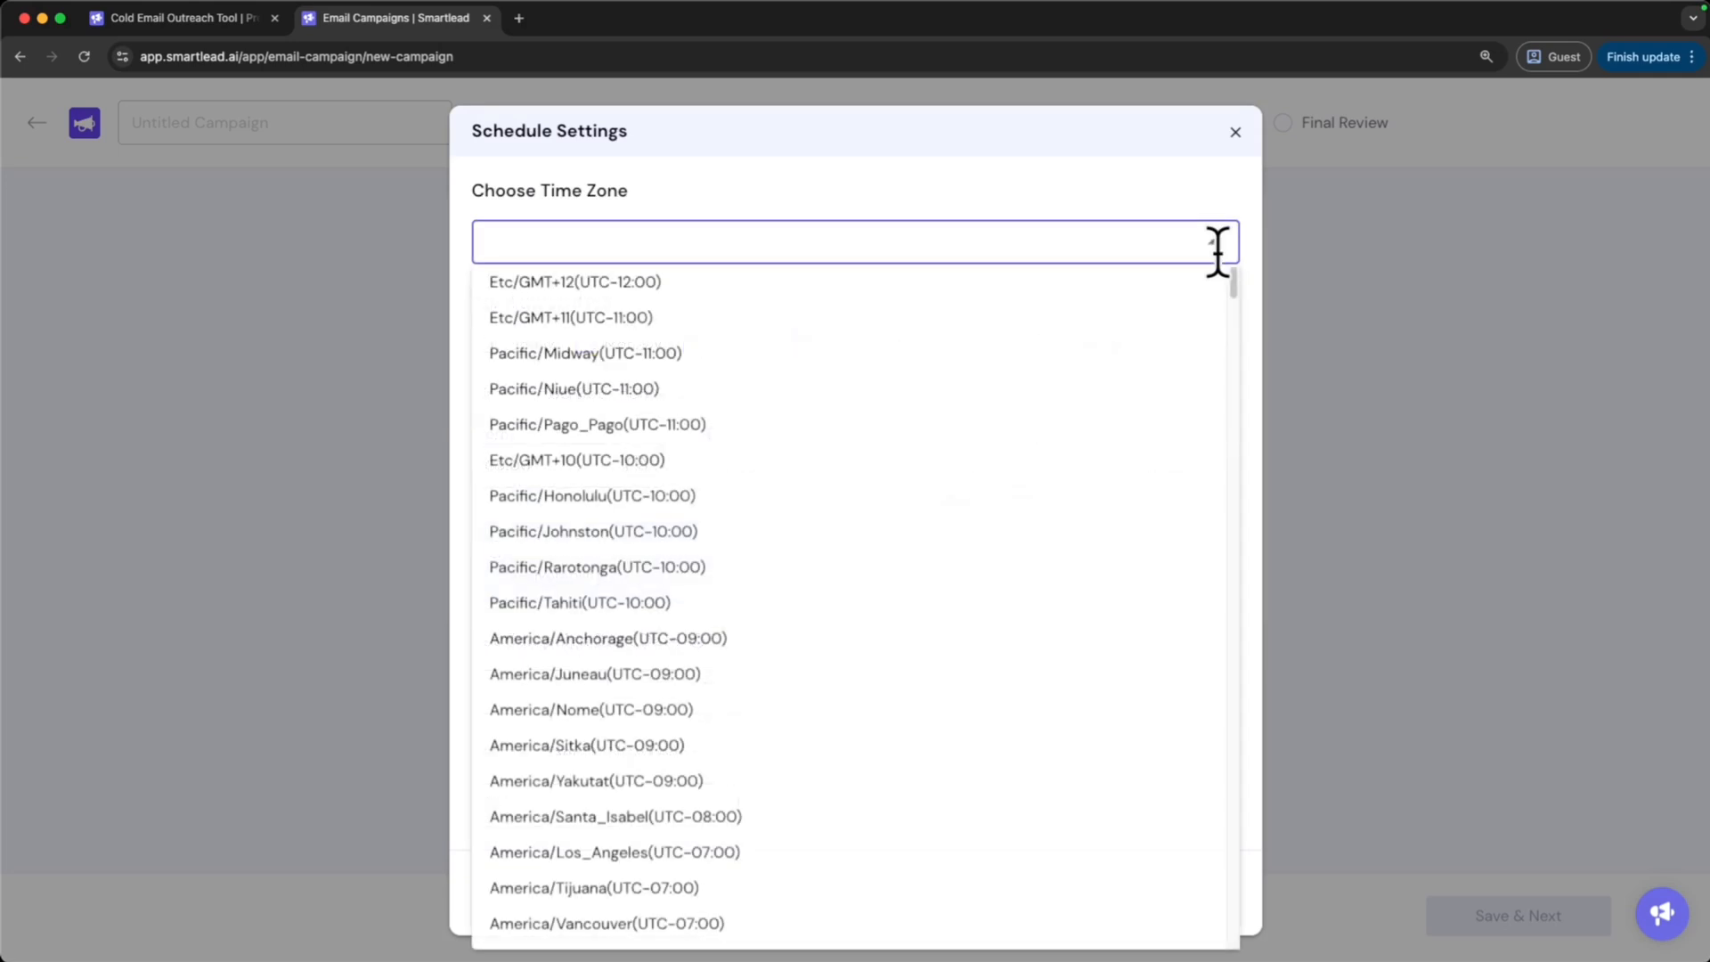
pyautogui.write('new york')
pyautogui.click(832, 284)
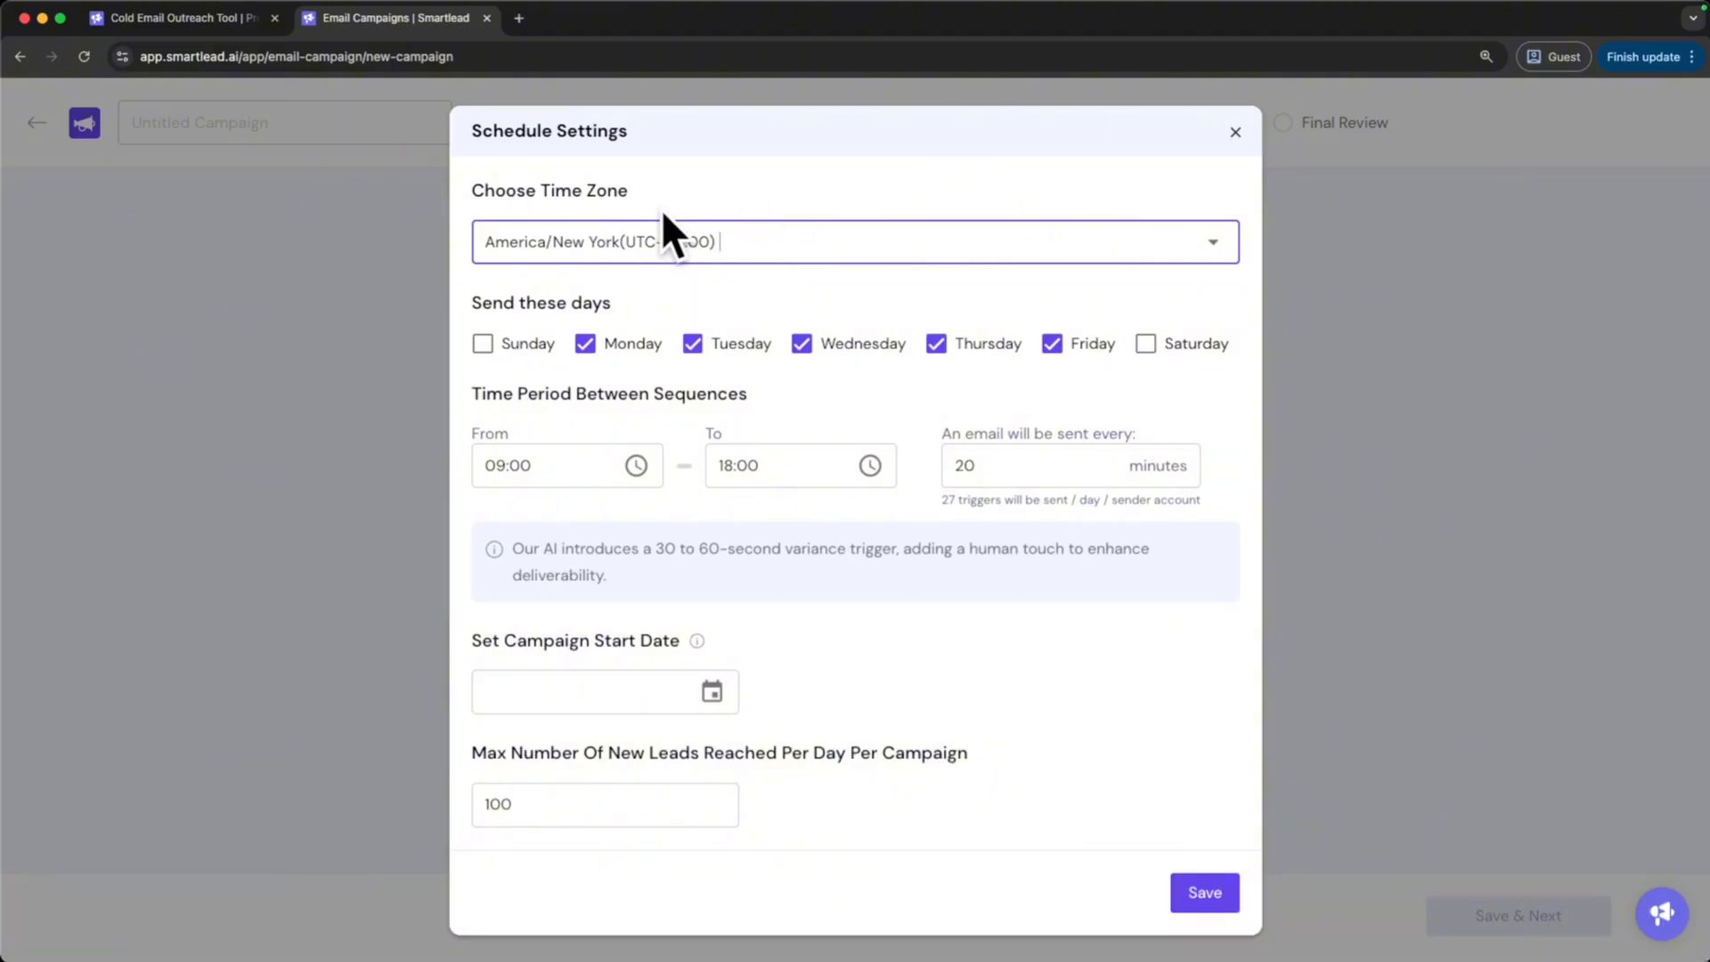
pyautogui.click(734, 258)
pyautogui.click(770, 237)
pyautogui.moveTo(718, 279); pyautogui.dragTo(622, 314)
pyautogui.click(689, 292)
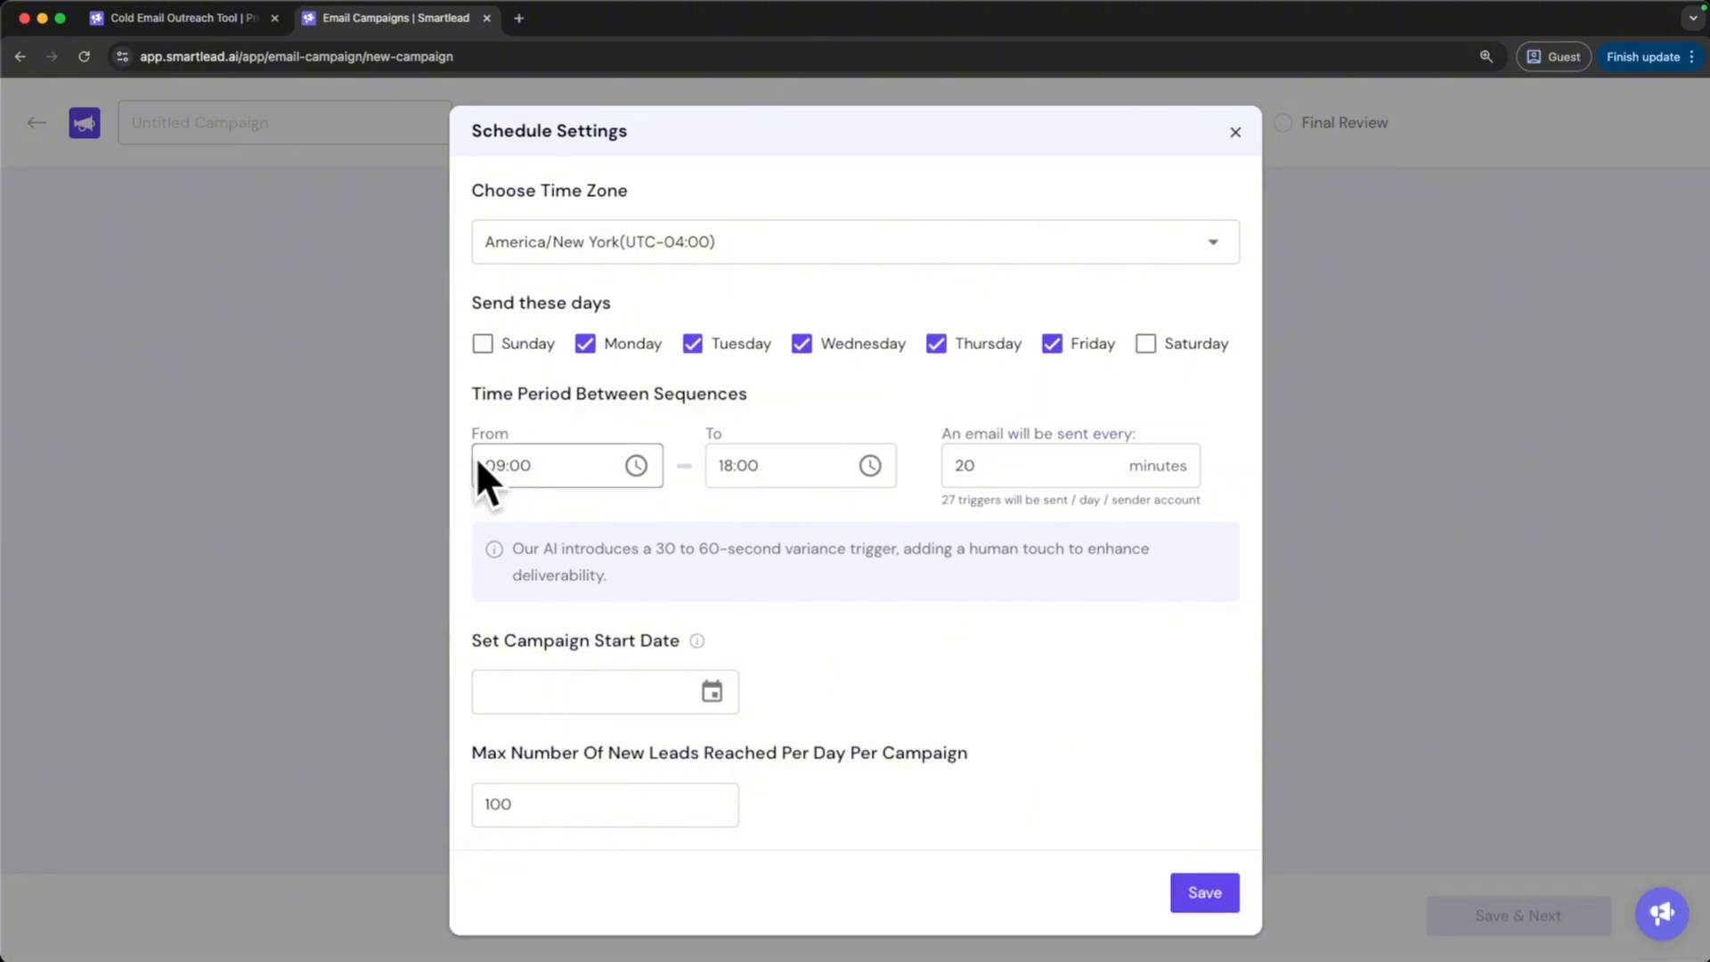
# Set the end of the sending period to 17:00 and the campaign start date to Thursday, Sep 11, 2025
pyautogui.click(891, 467)
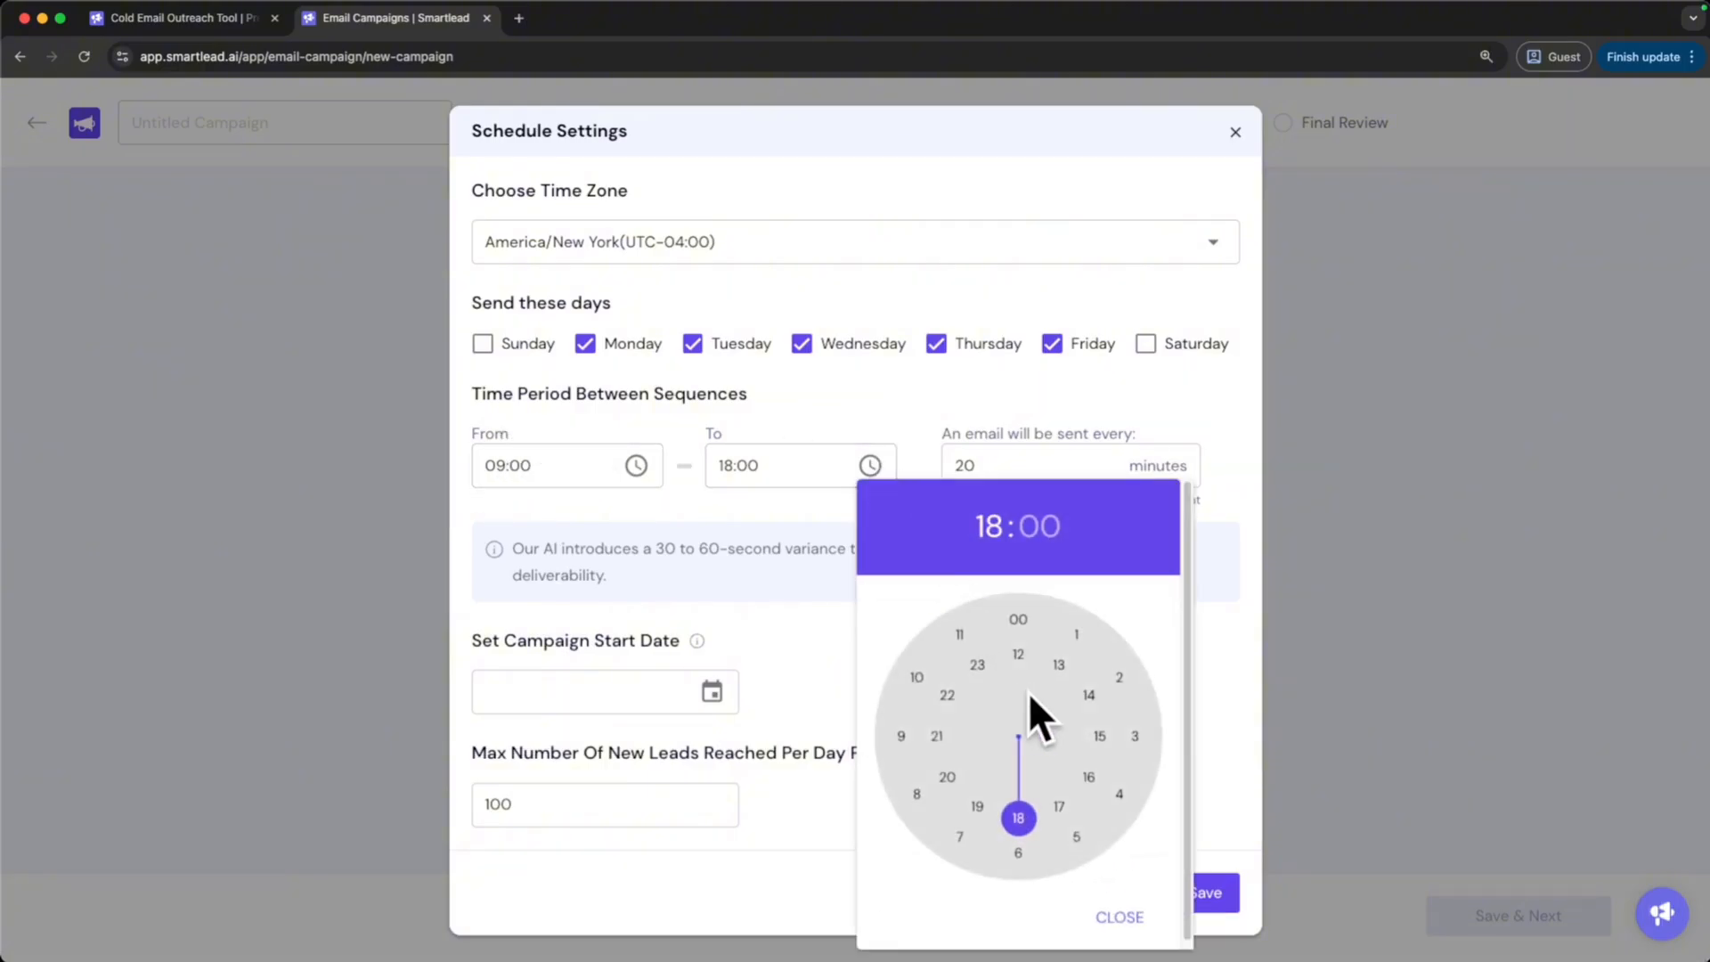
pyautogui.click(1057, 803)
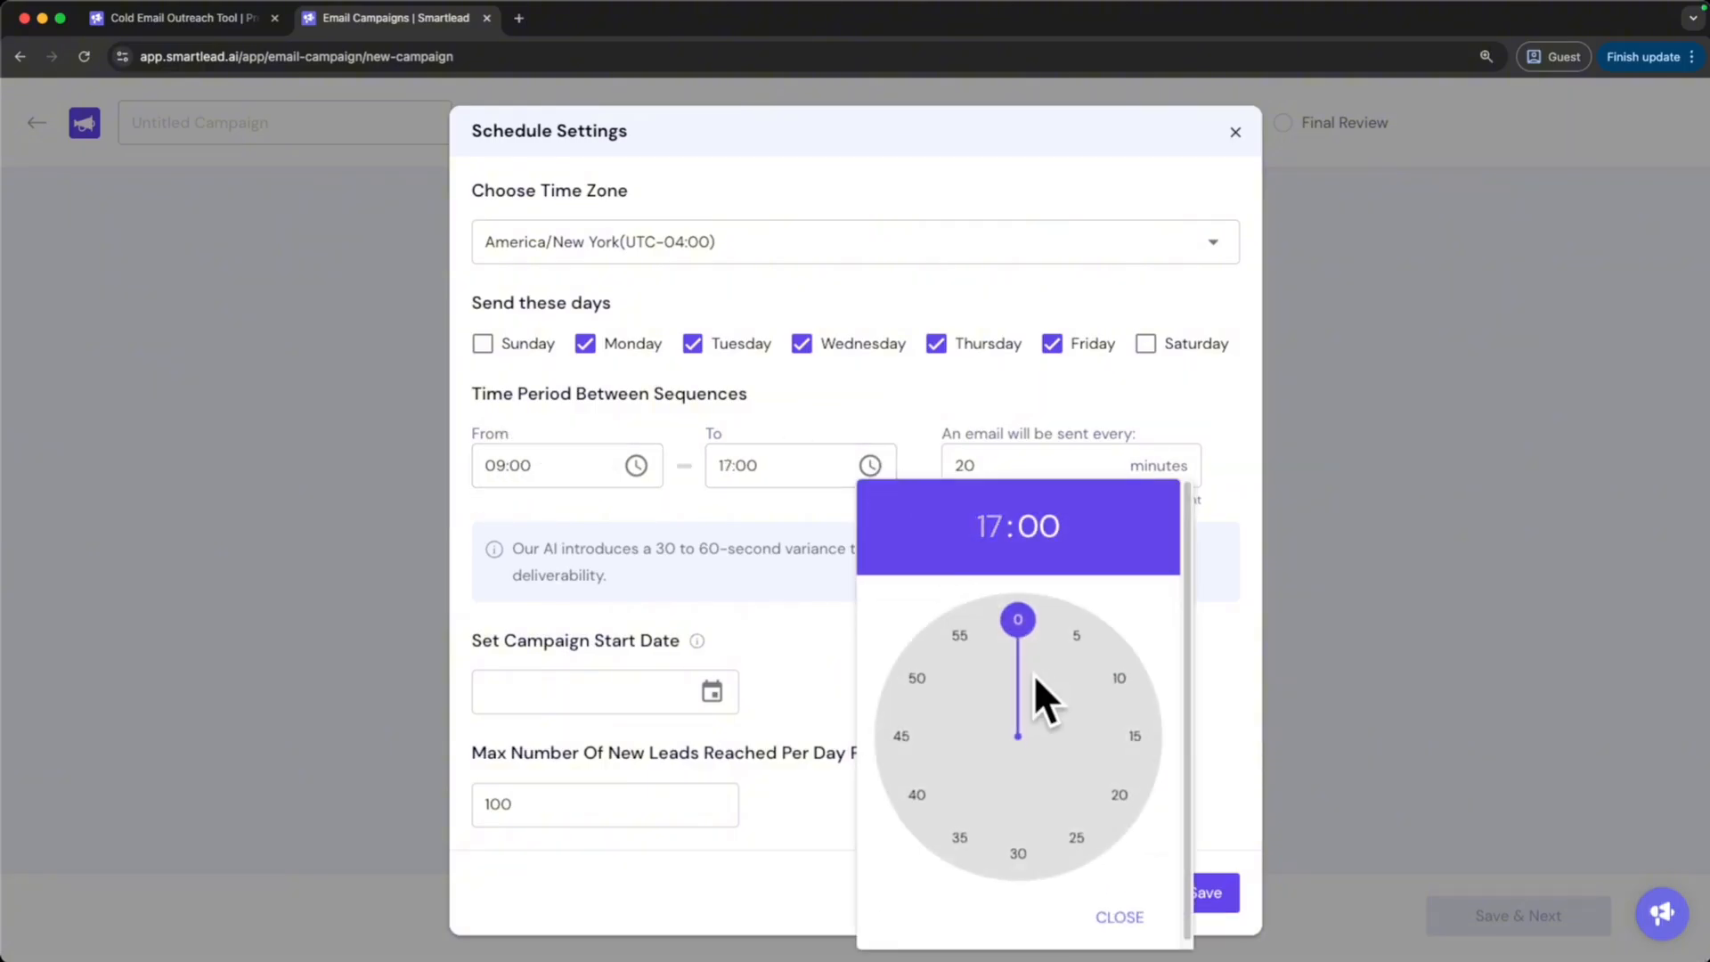
pyautogui.click(1122, 918)
pyautogui.moveTo(465, 639); pyautogui.dragTo(704, 645)
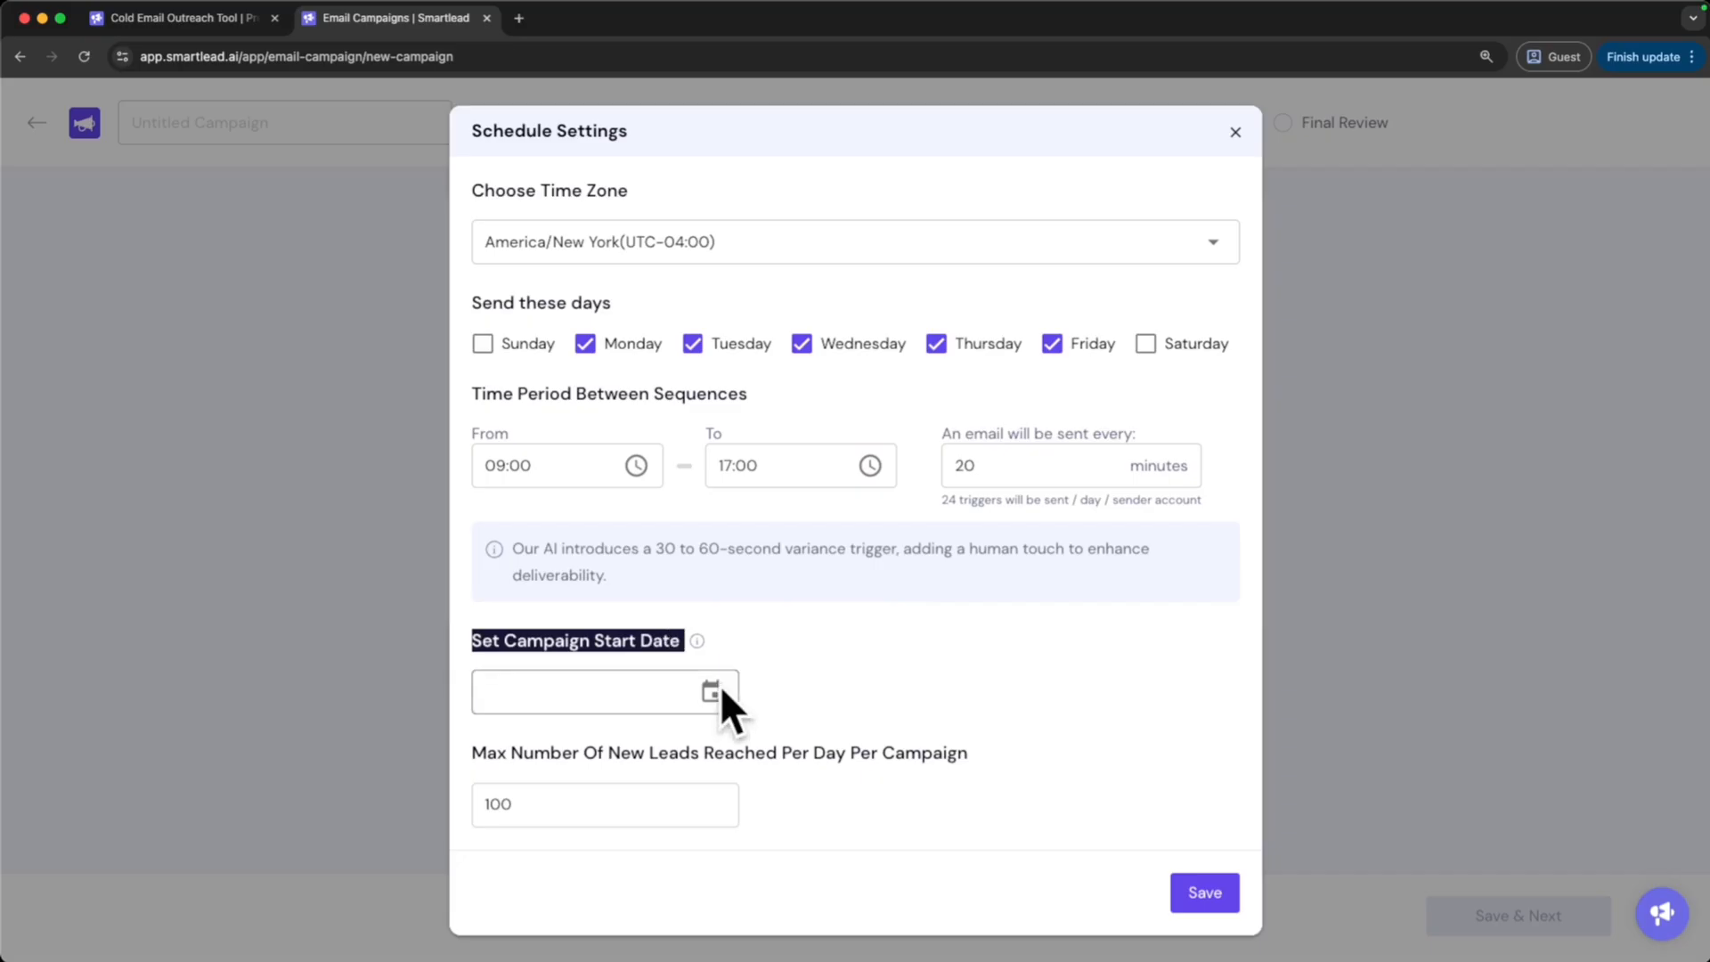
pyautogui.click(718, 690)
pyautogui.click(753, 691)
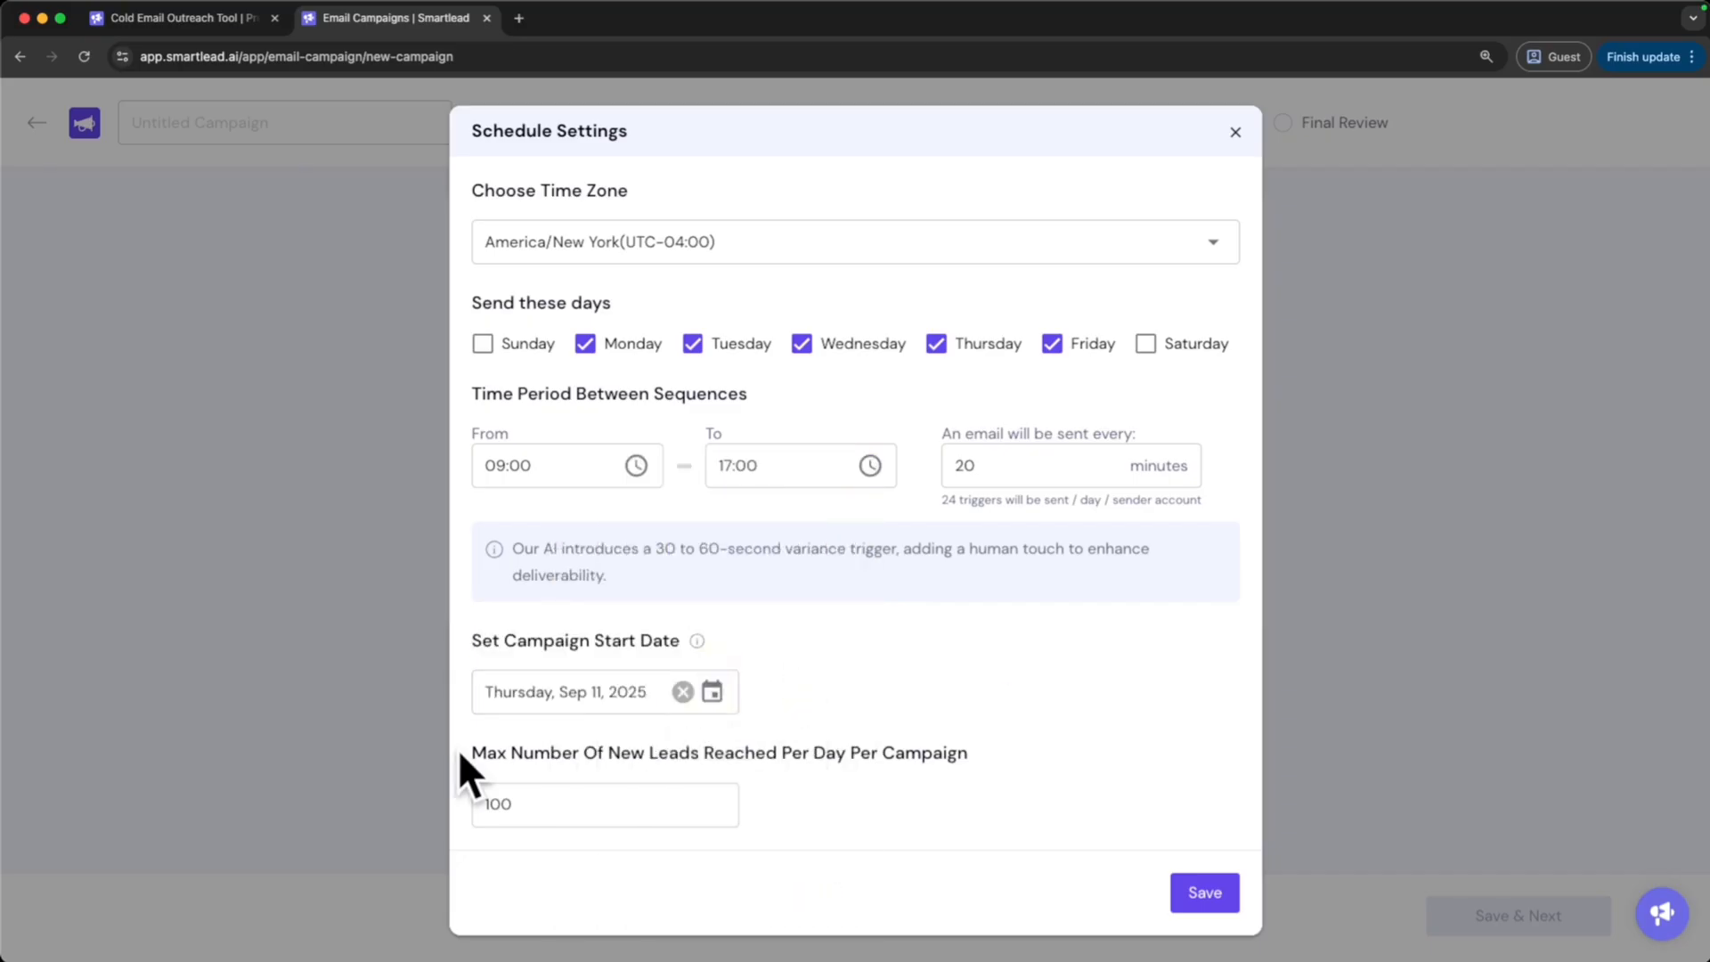
# Set the maximum number of new leads reached per day to 10000 and save the schedule
pyautogui.moveTo(465, 753); pyautogui.dragTo(863, 752)
pyautogui.click(626, 805)
pyautogui.write('00')
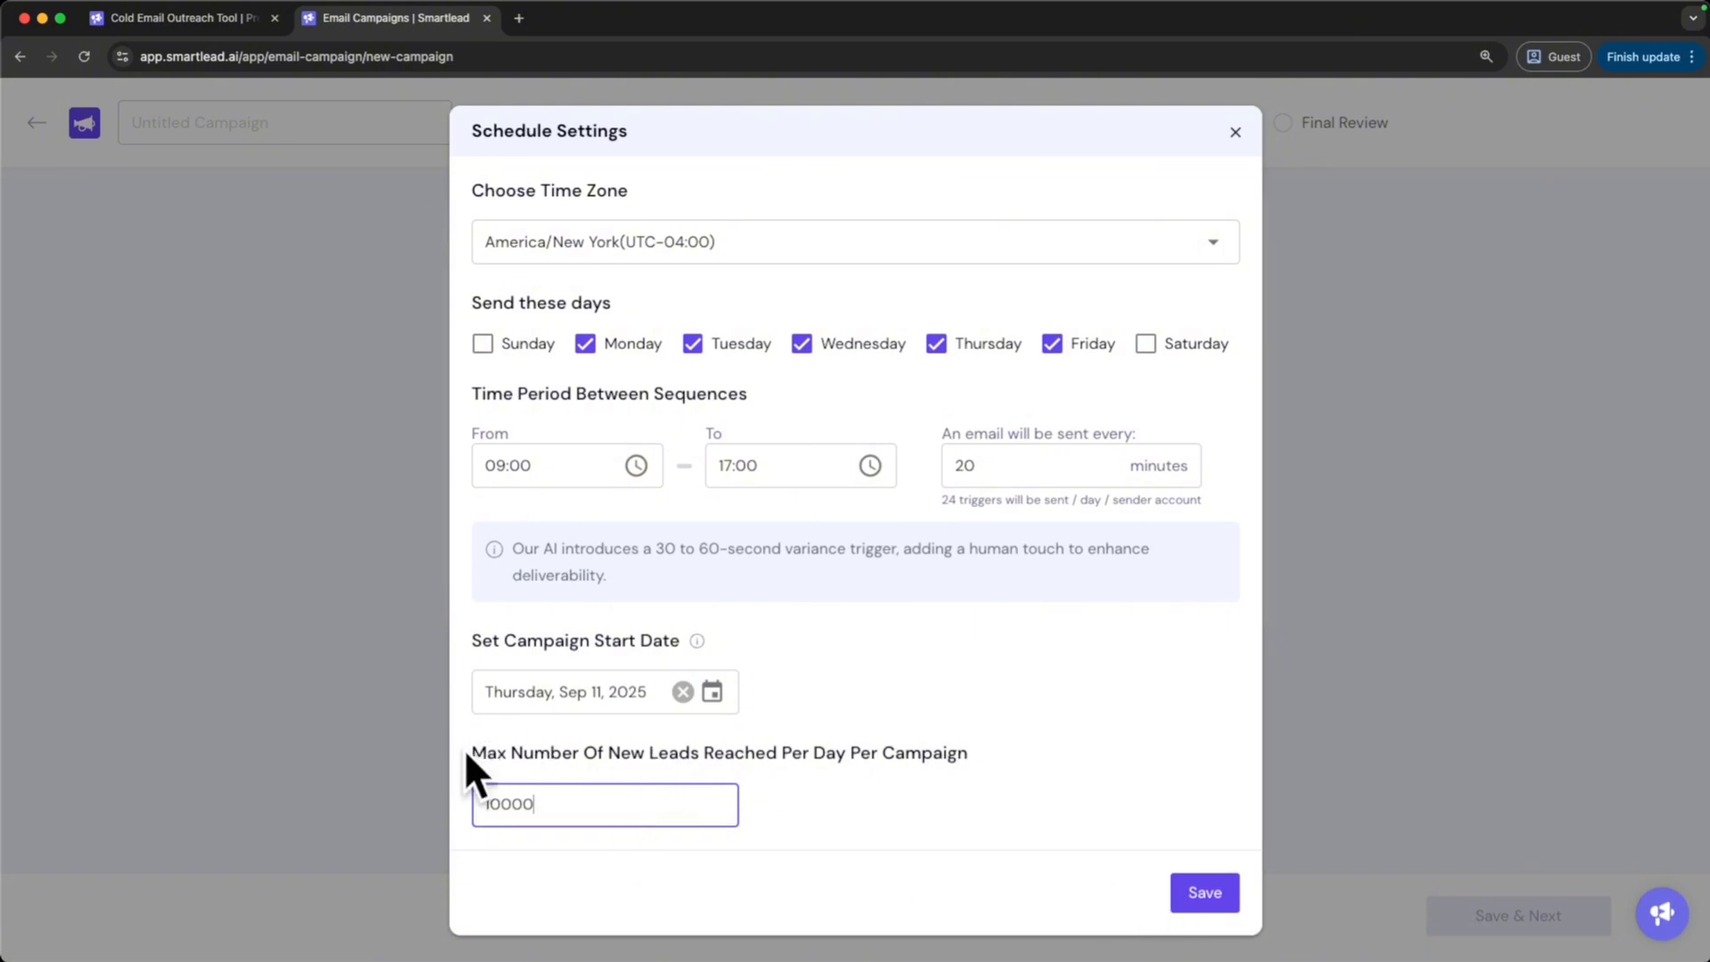
pyautogui.moveTo(465, 753); pyautogui.dragTo(944, 768)
pyautogui.click(784, 784)
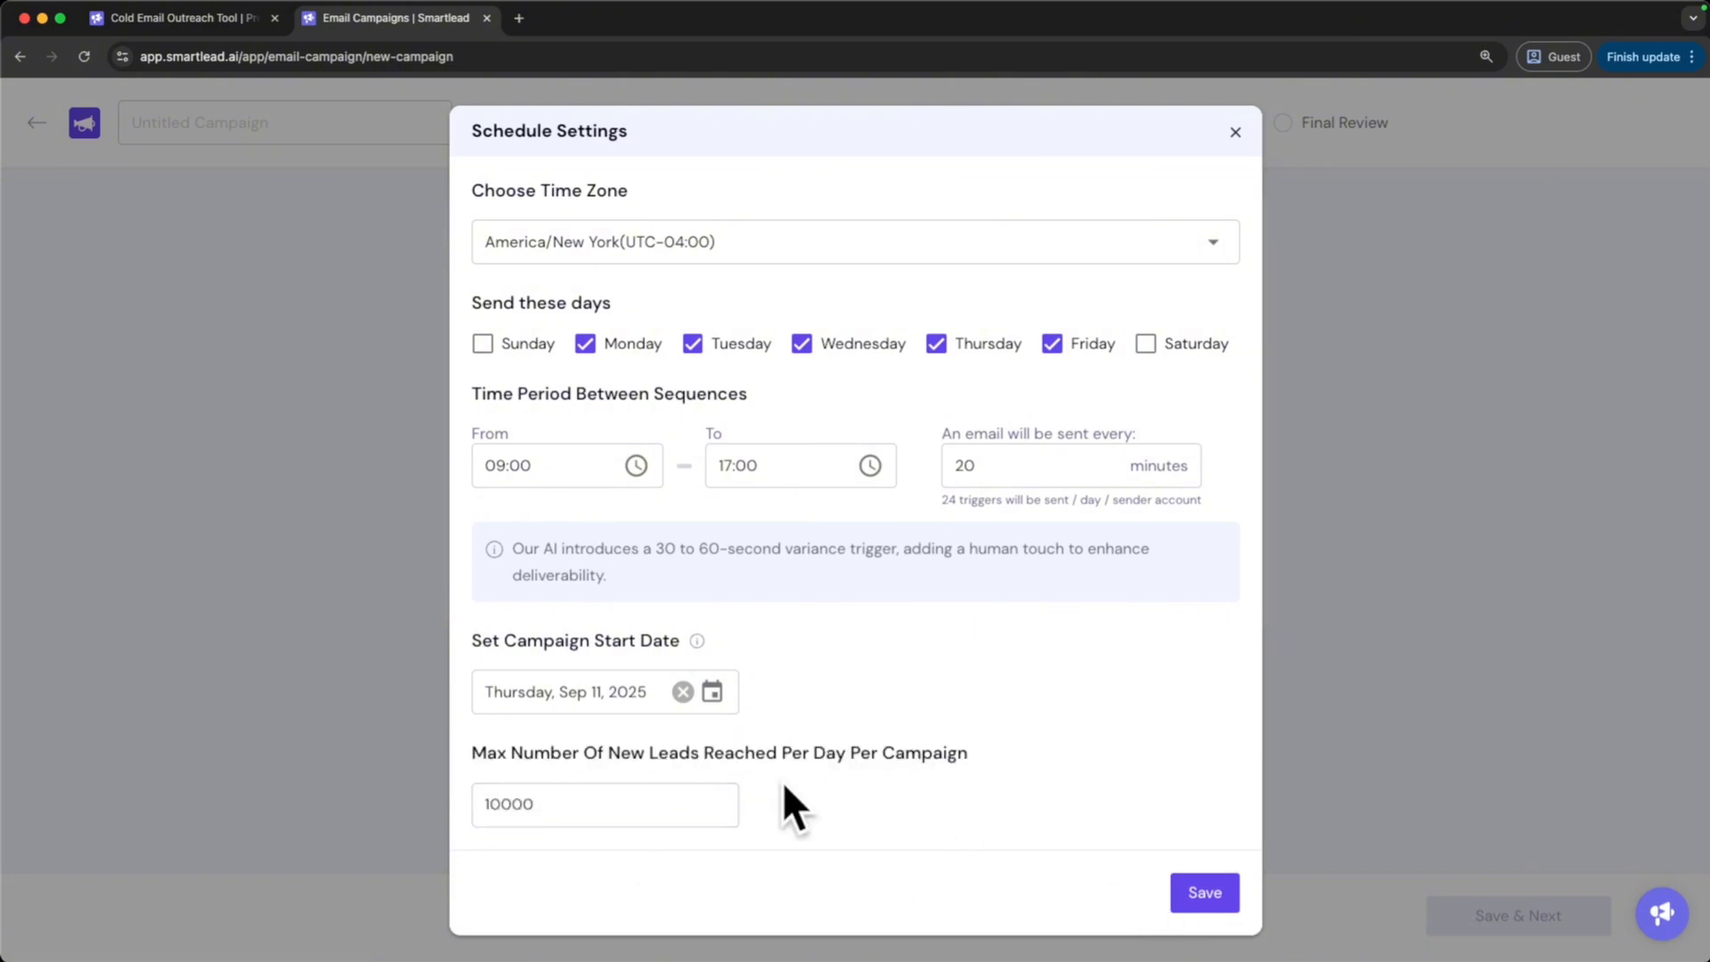
pyautogui.click(1221, 900)
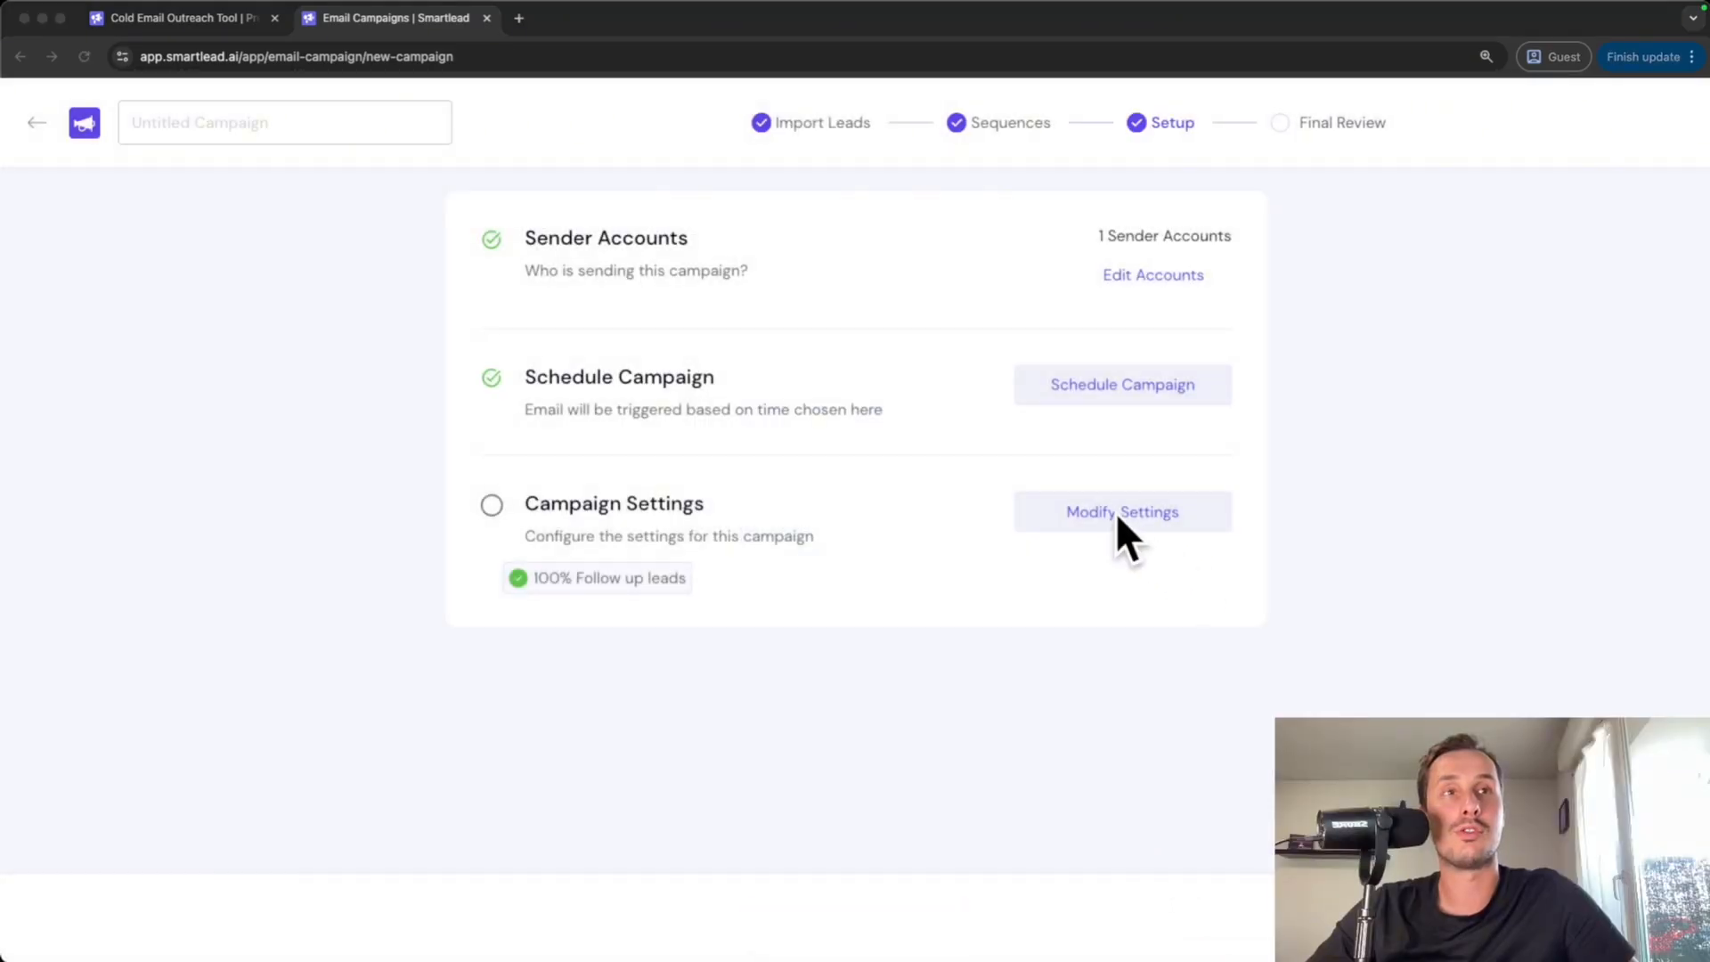
# Open the general campaign settings and name the campaign "Head of sales - 11/200 - New York"
pyautogui.click(1167, 511)
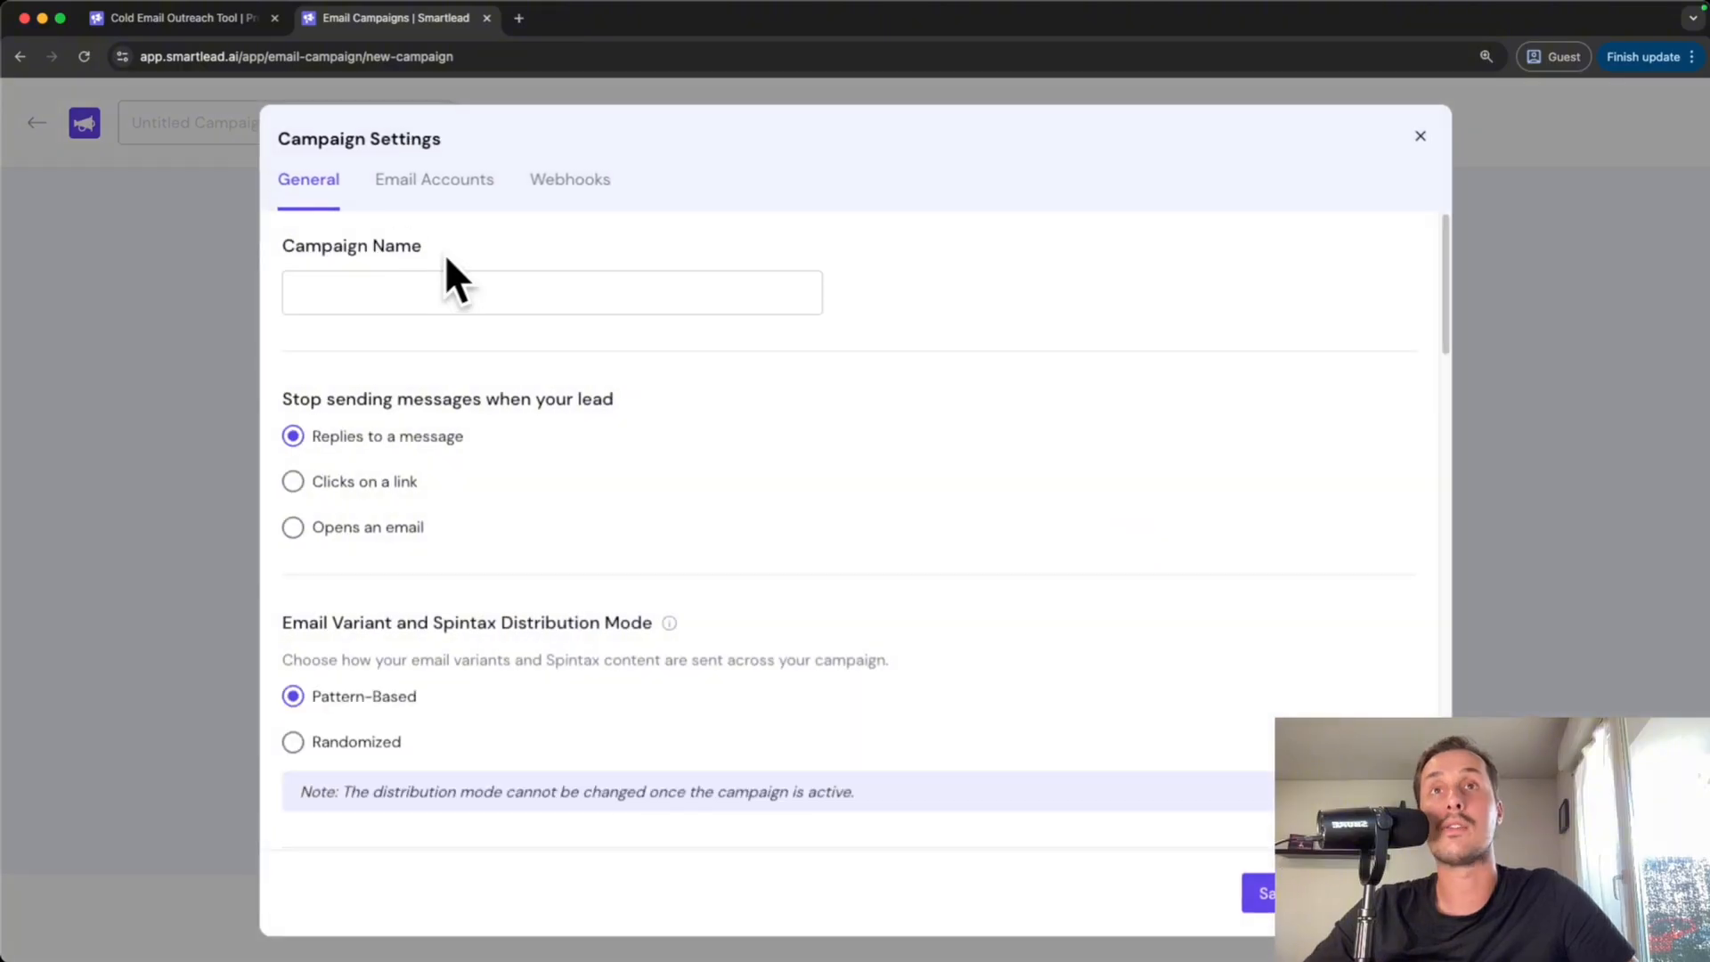
pyautogui.moveTo(443, 254); pyautogui.dragTo(283, 247)
pyautogui.click(359, 294)
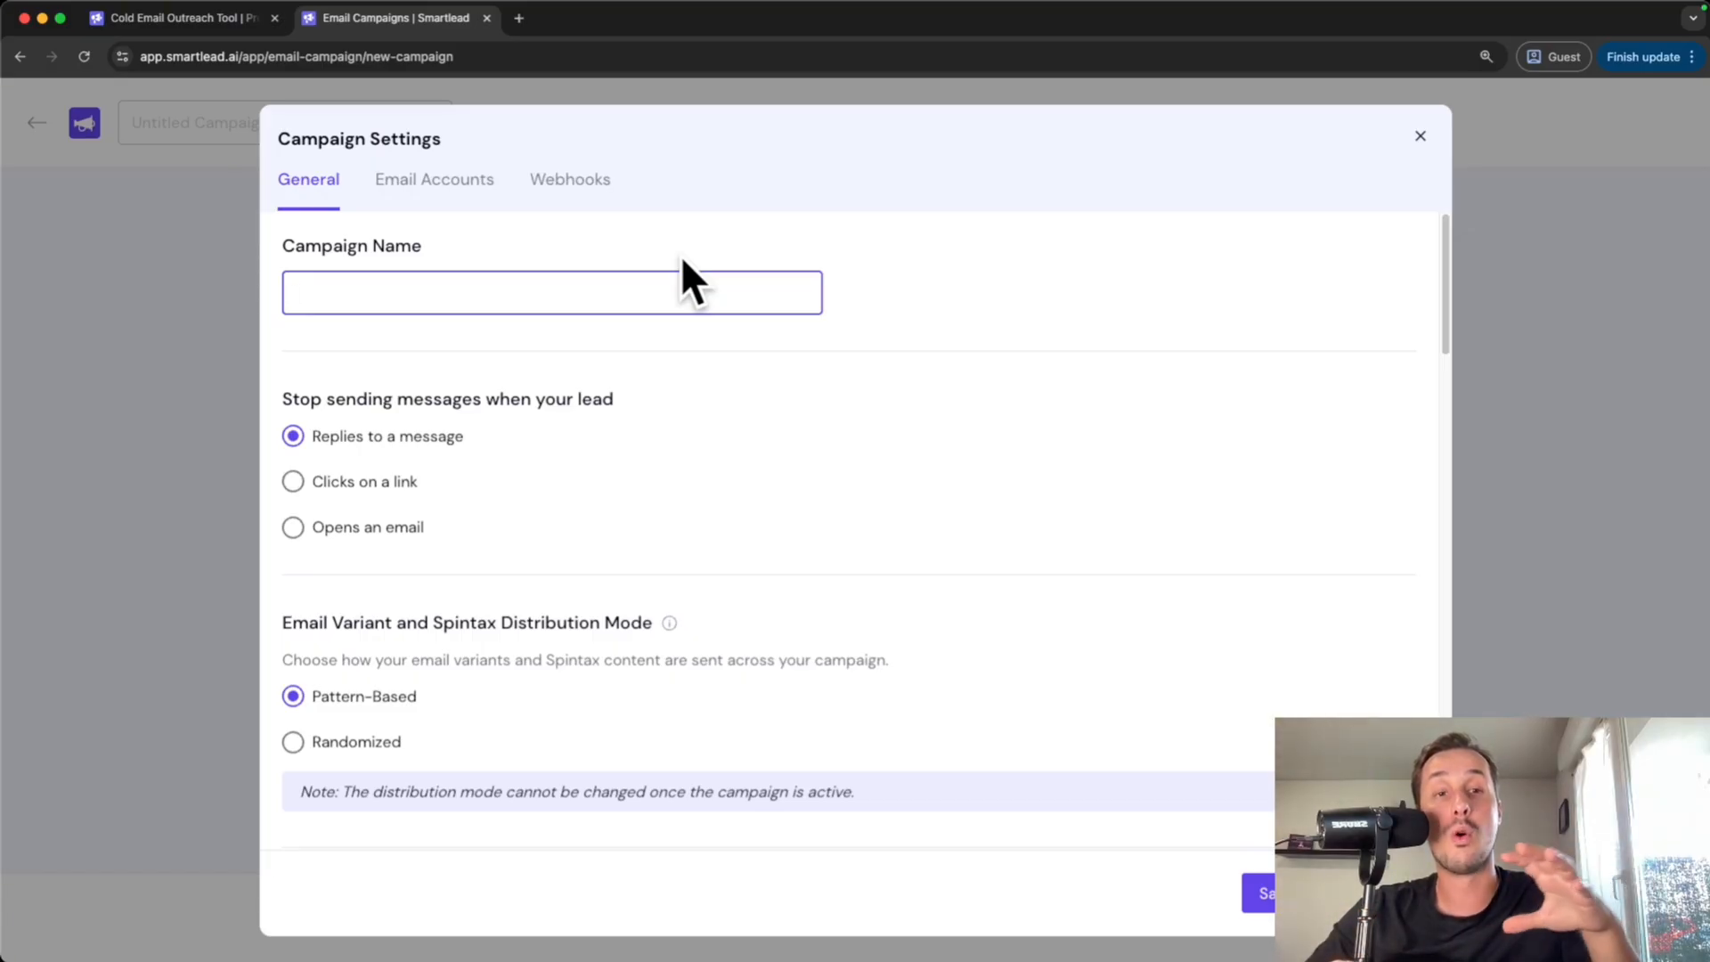
pyautogui.write('Head of sales - 11/200 - New York')
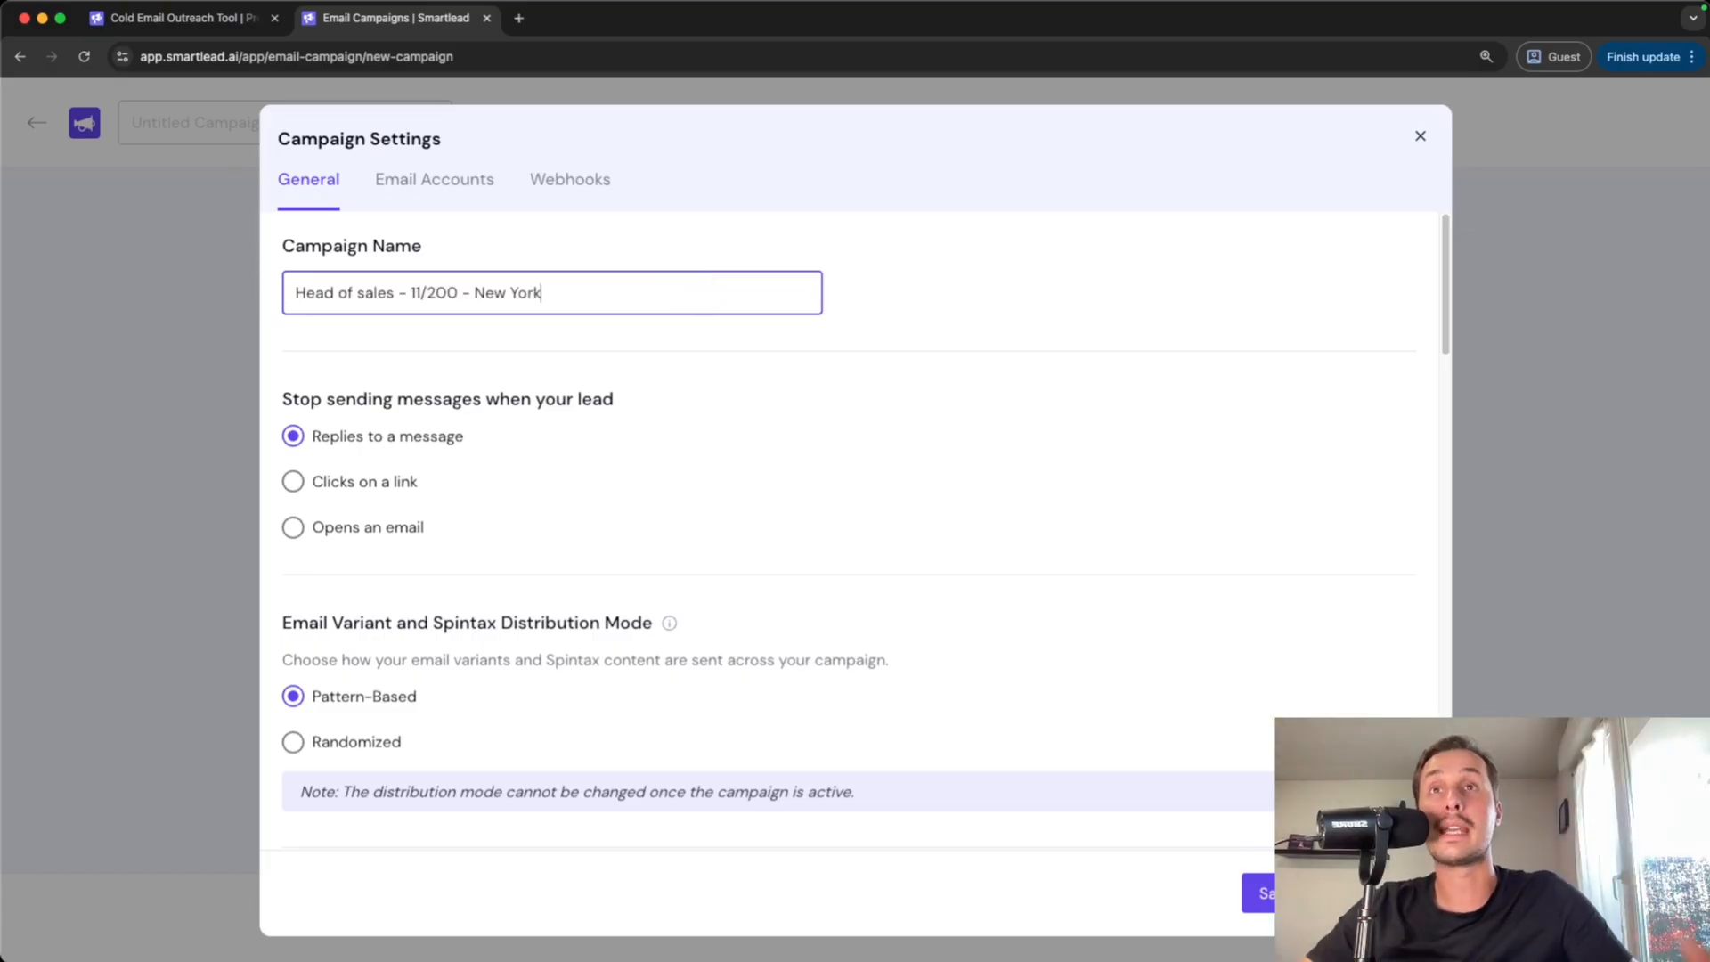
pyautogui.moveTo(294, 292); pyautogui.dragTo(435, 304)
pyautogui.click(408, 294)
pyautogui.click(428, 305)
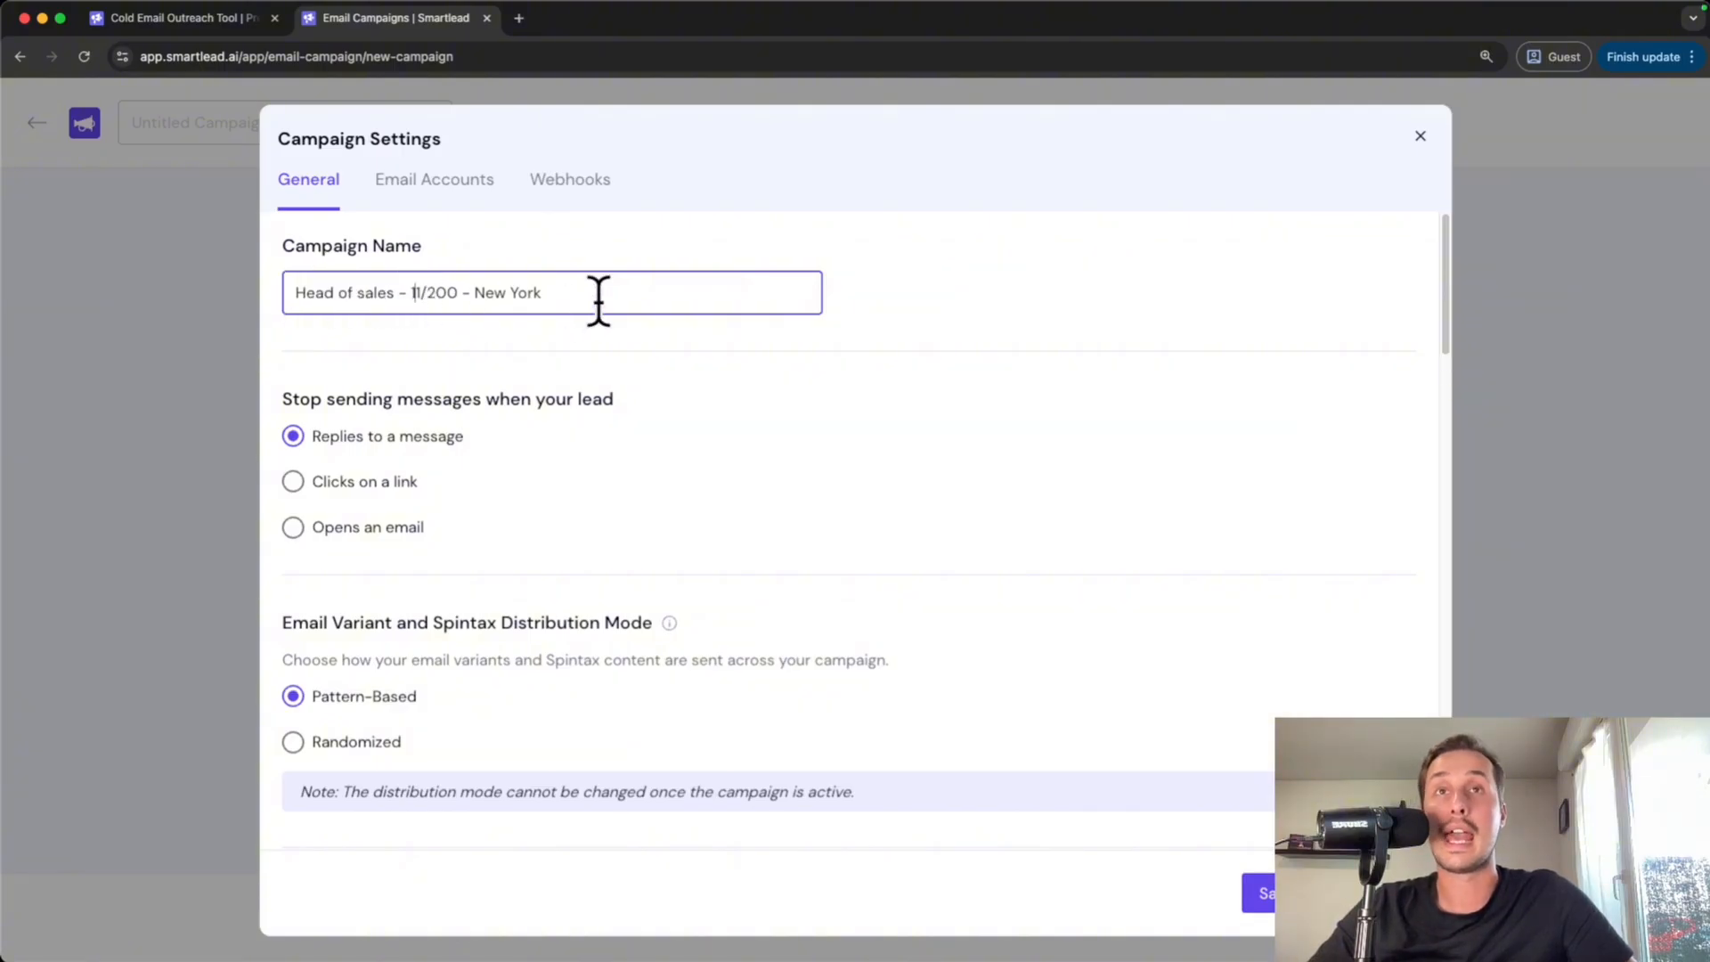
pyautogui.moveTo(599, 301); pyautogui.dragTo(473, 298)
pyautogui.click(642, 337)
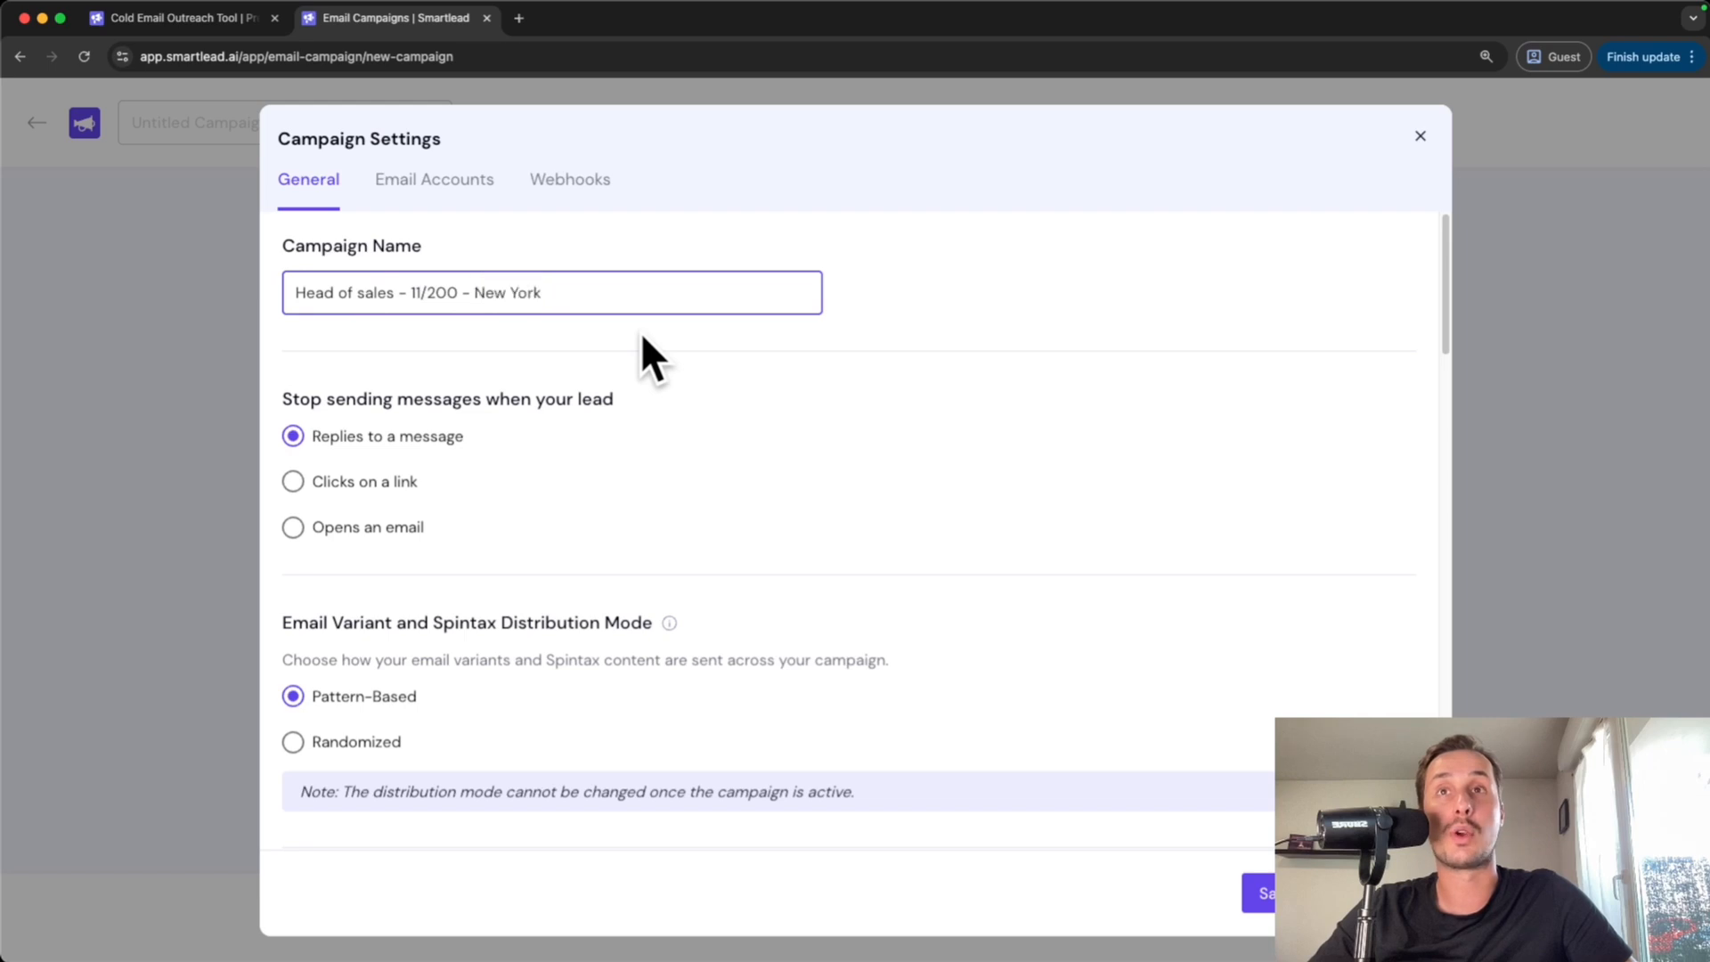
# Enable sending emails in plain text without HTML, with plain text forced as the content type, in the delivery optimisation settings
pyautogui.moveTo(280, 401); pyautogui.dragTo(512, 419)
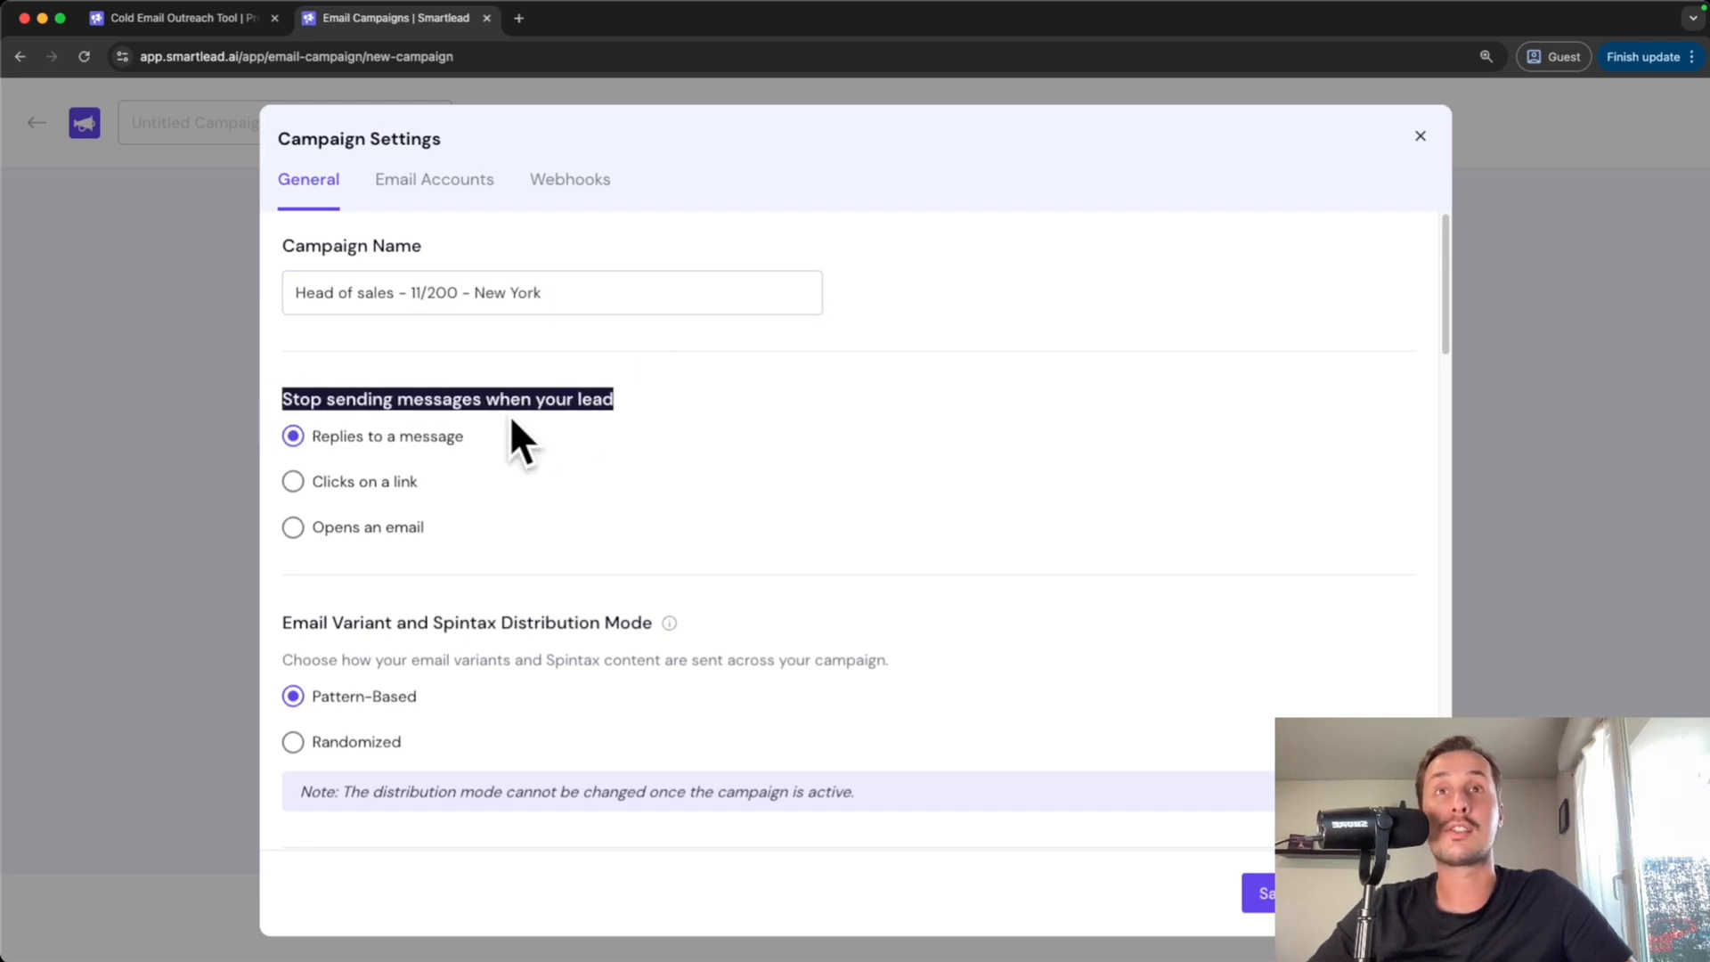
pyautogui.scroll(-8, 493, 456)
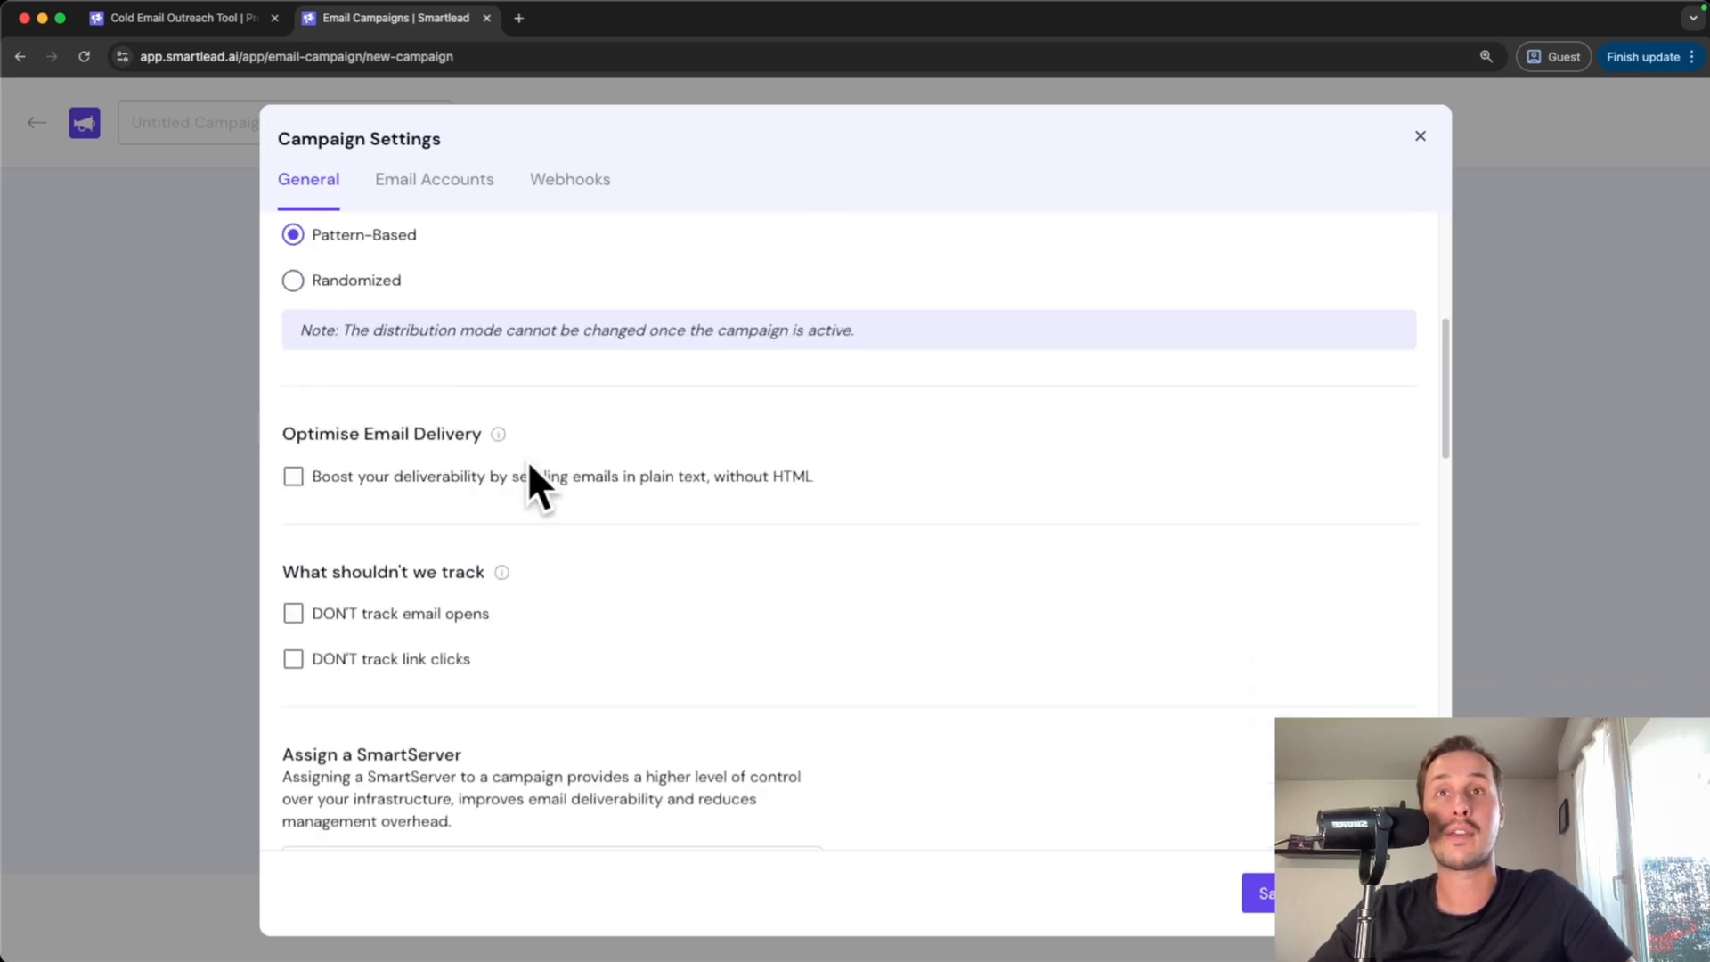
pyautogui.scroll(2, 474, 367)
pyautogui.moveTo(279, 378); pyautogui.dragTo(431, 377)
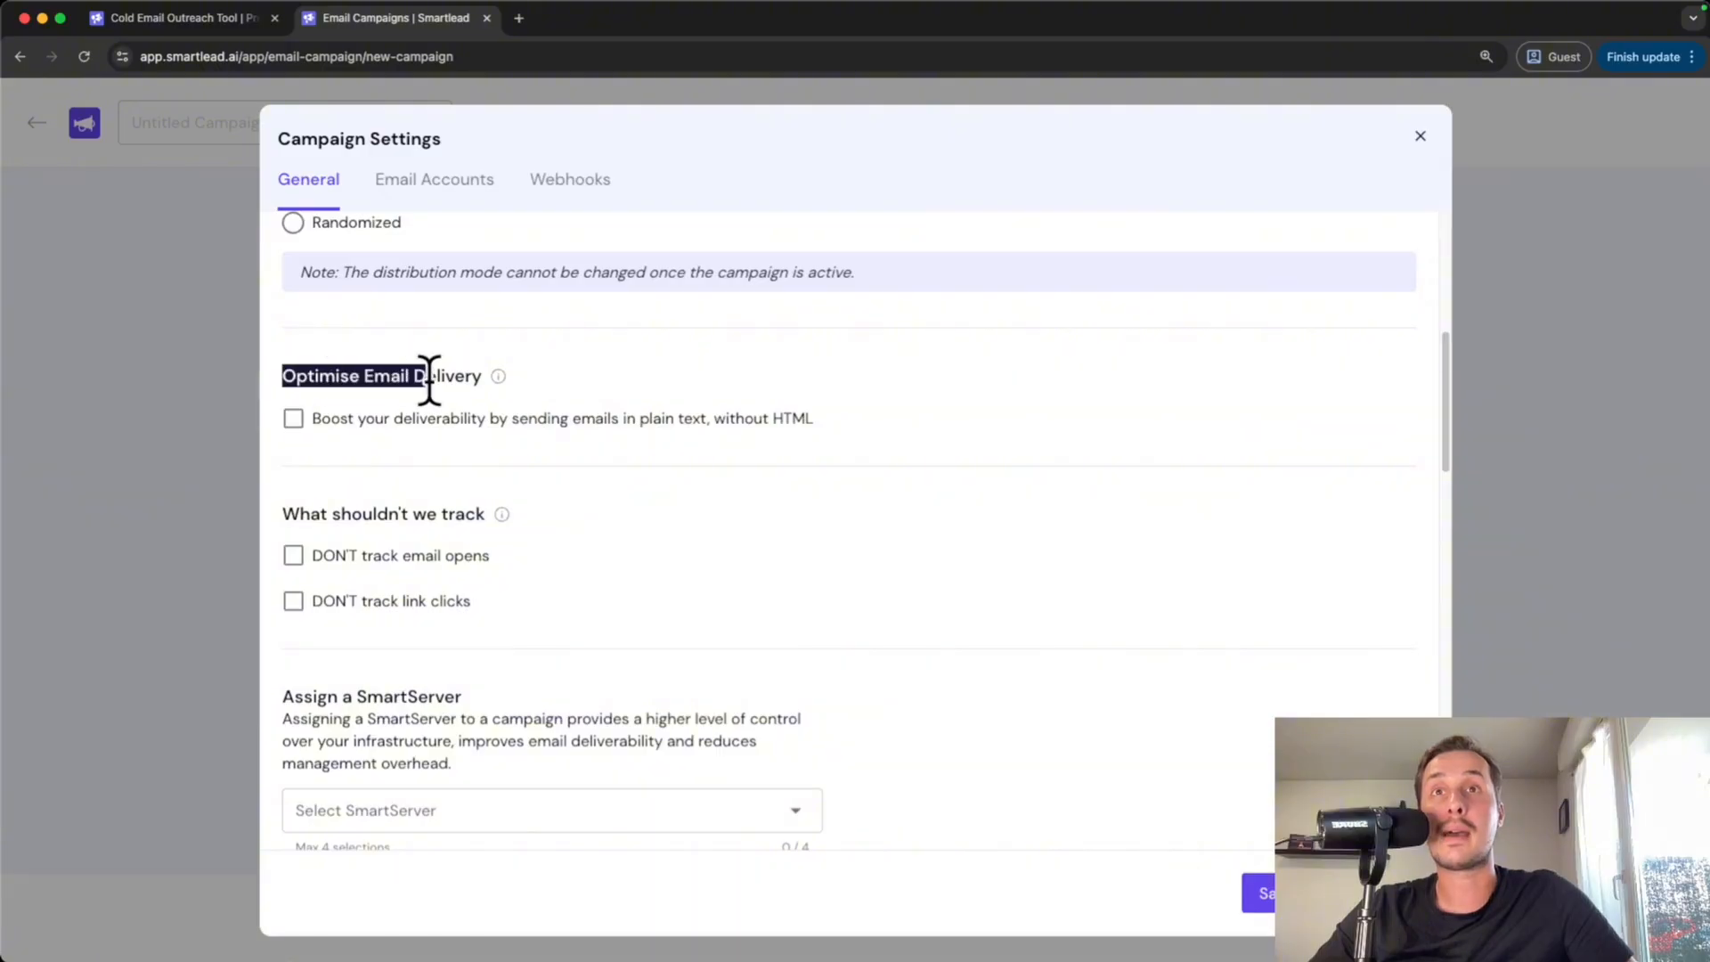
pyautogui.click(295, 422)
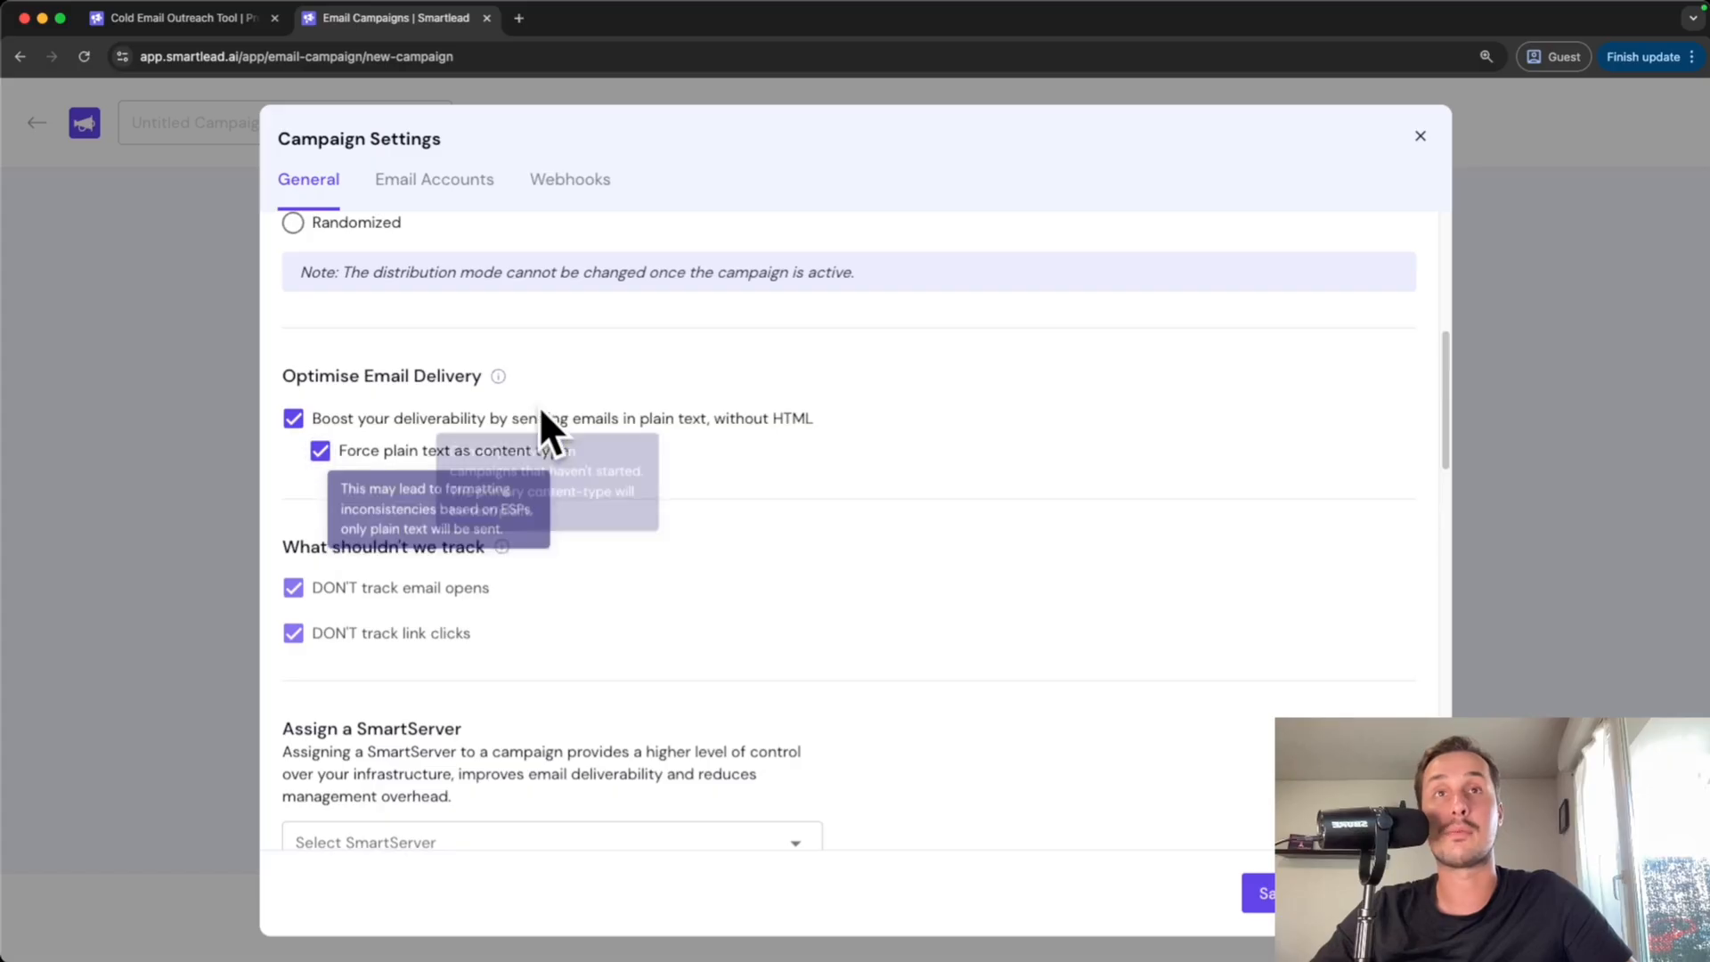
pyautogui.click(322, 453)
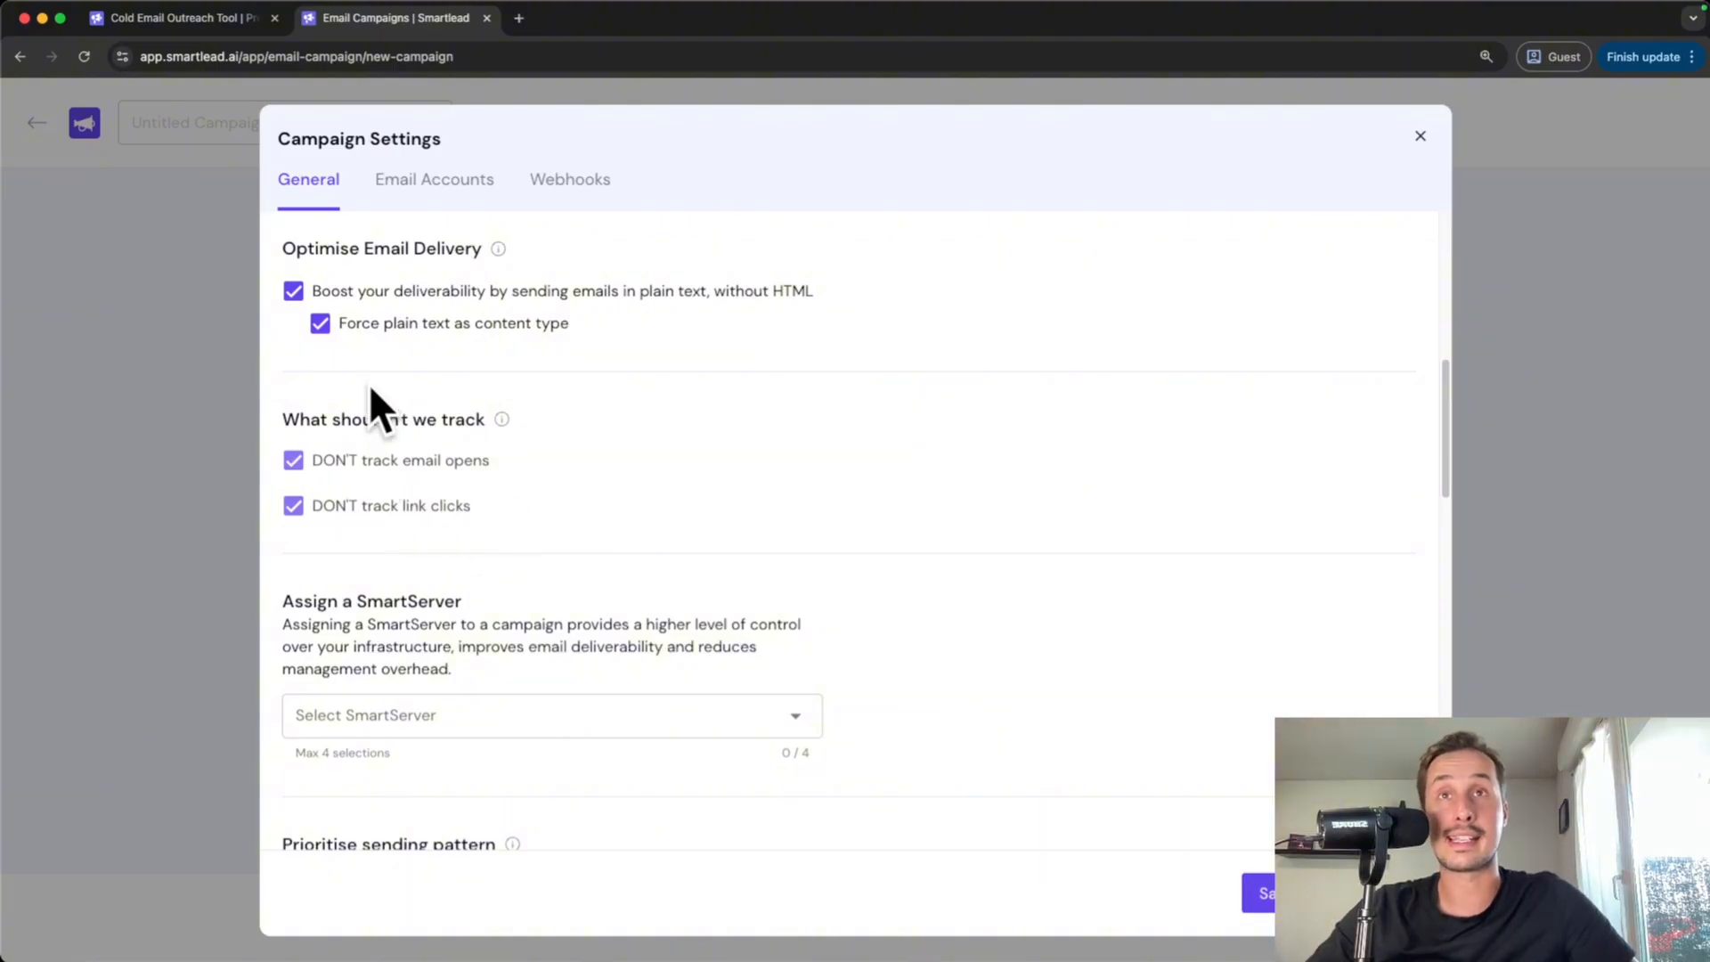
pyautogui.scroll(1, 369, 388)
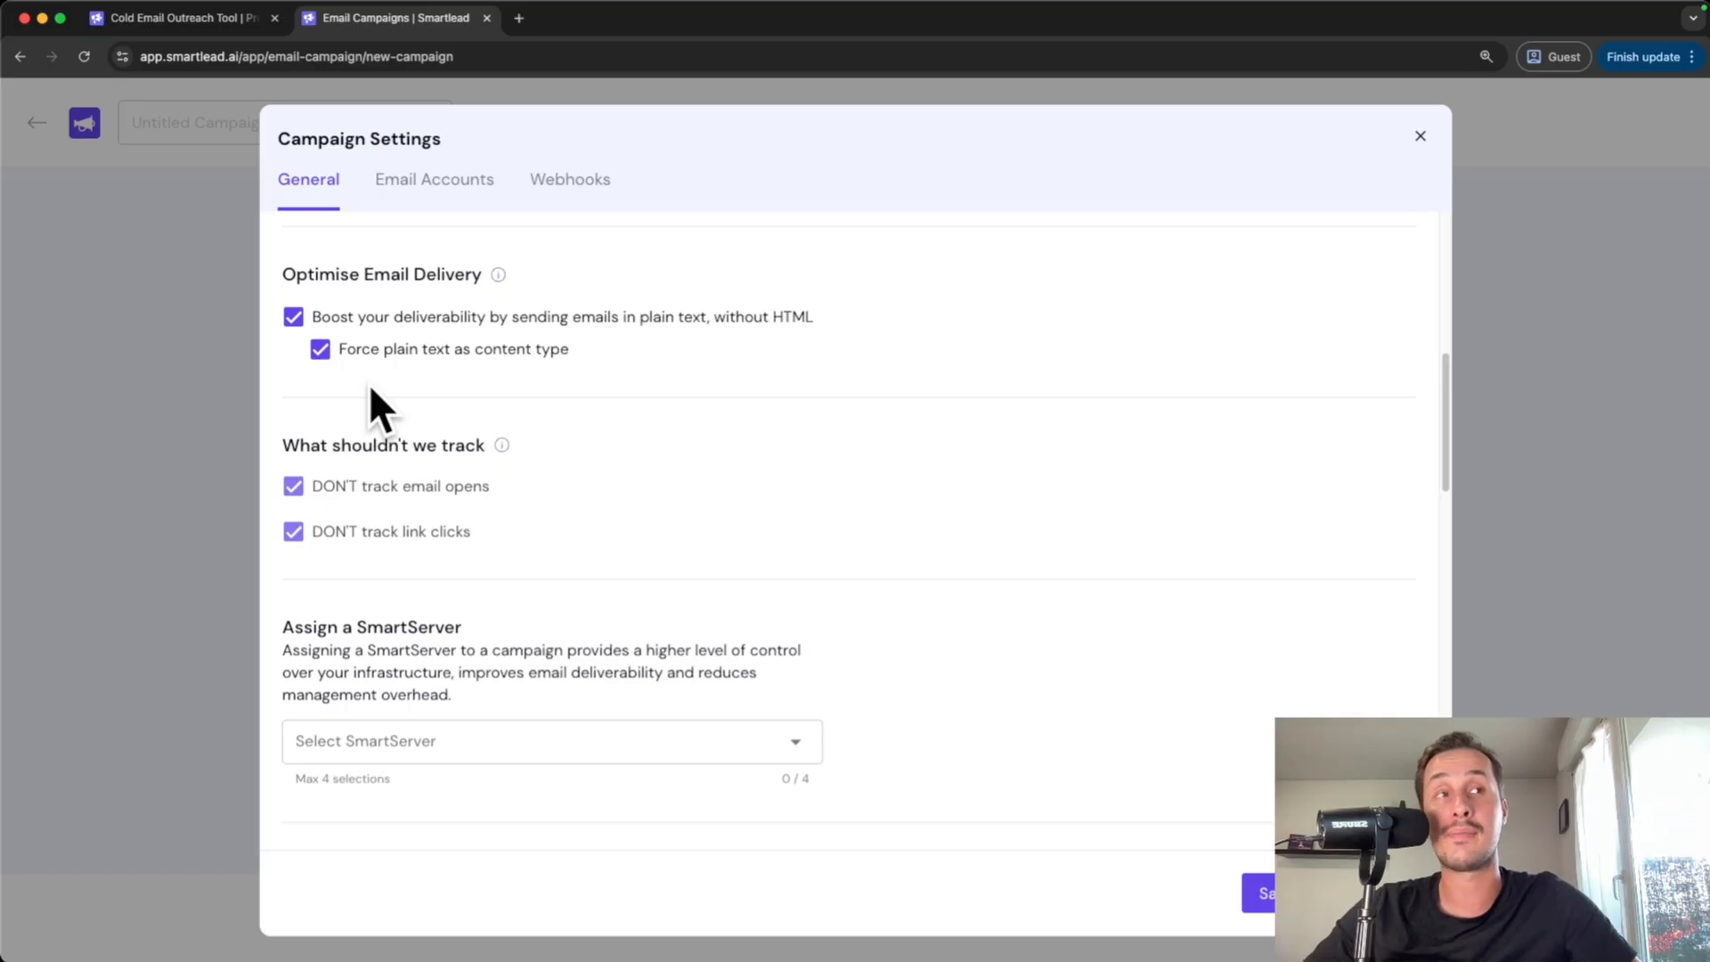
# Activate auto-pause protection from bounces with a 5% threshold and save the general campaign settings
pyautogui.scroll(-10, 871, 624)
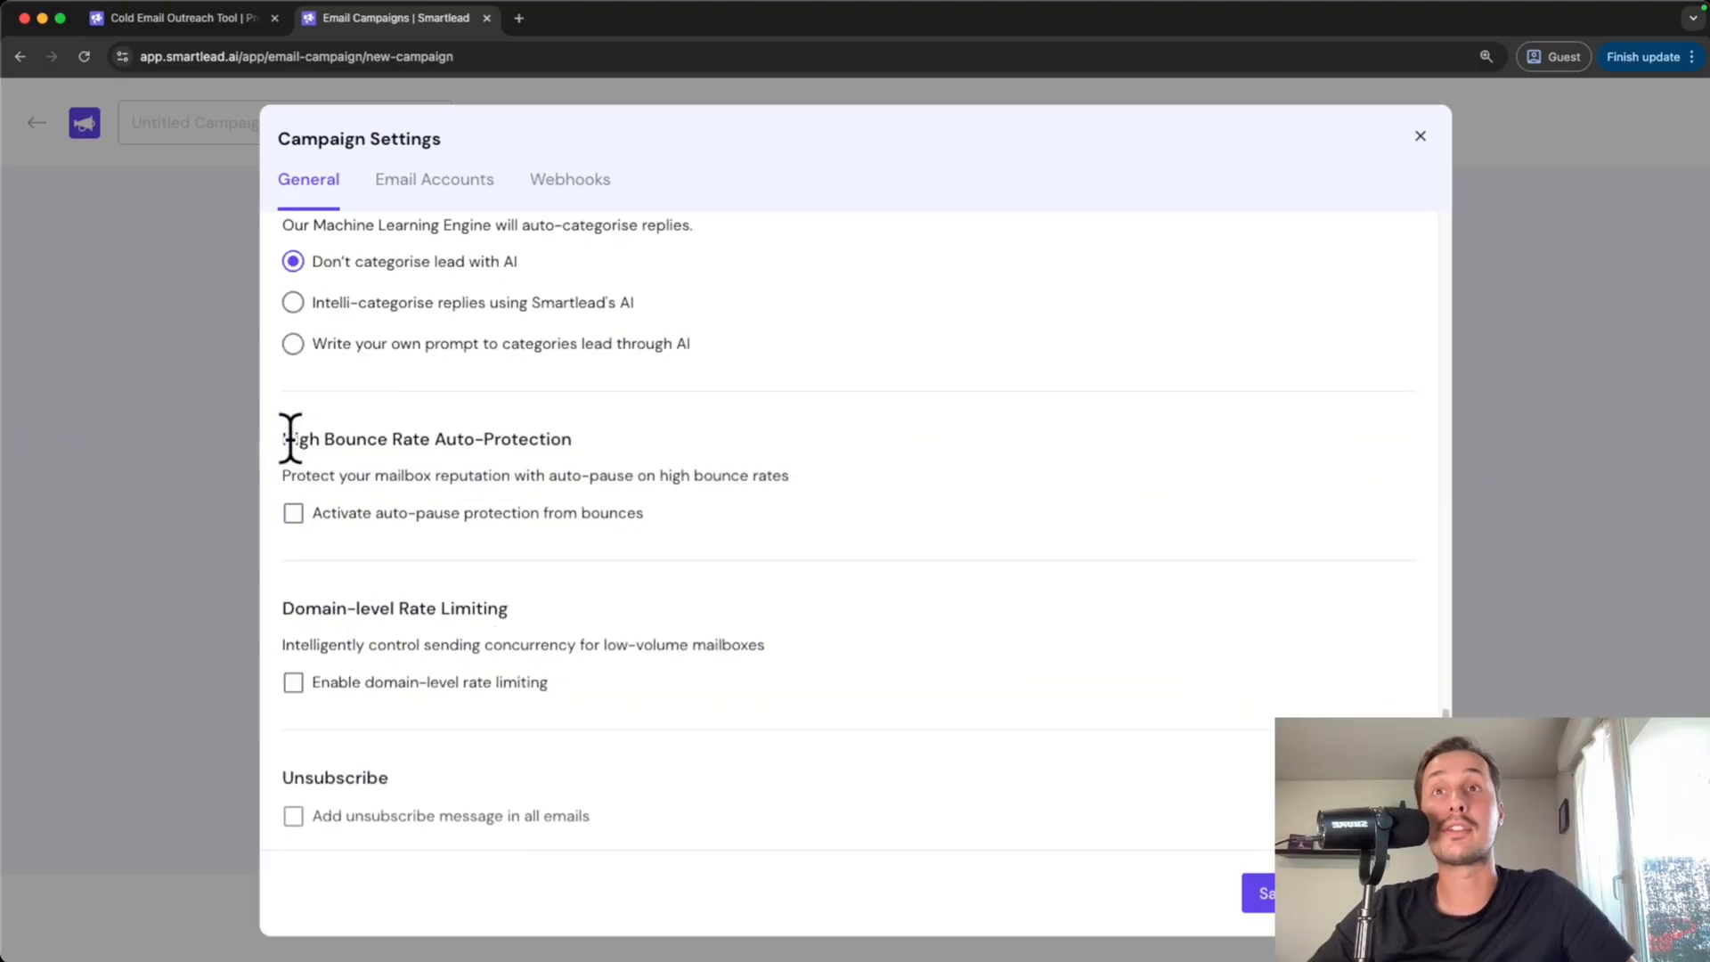
pyautogui.moveTo(284, 440); pyautogui.dragTo(382, 443)
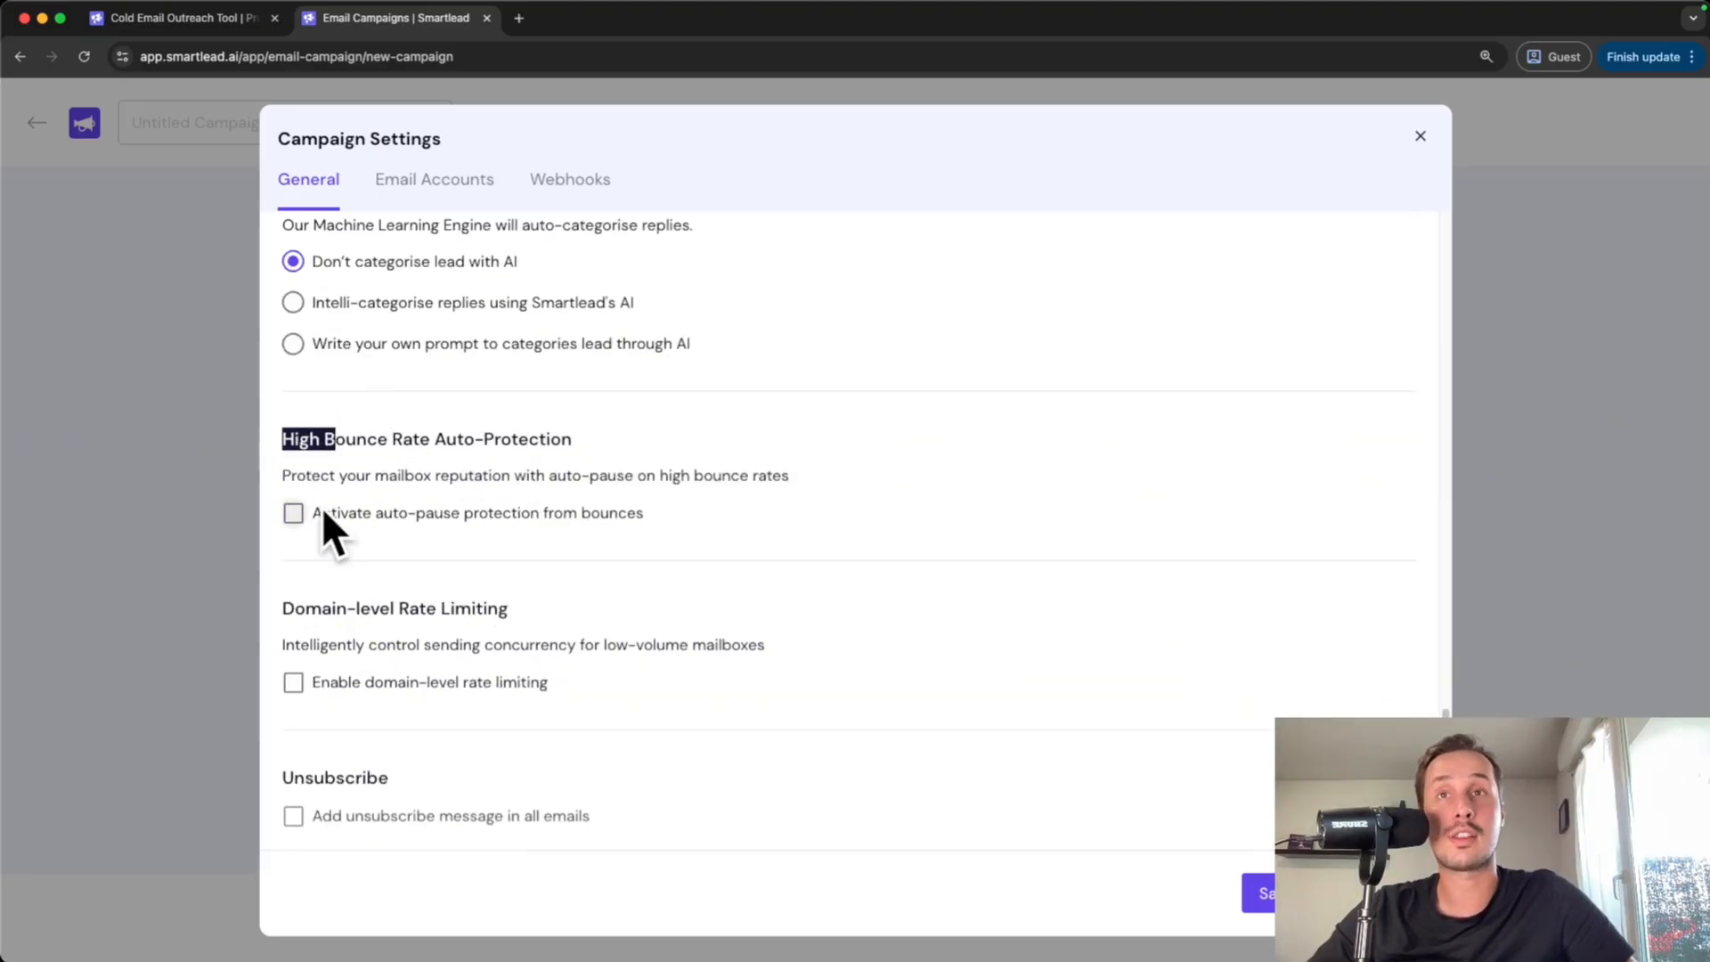
pyautogui.click(294, 514)
pyautogui.click(432, 557)
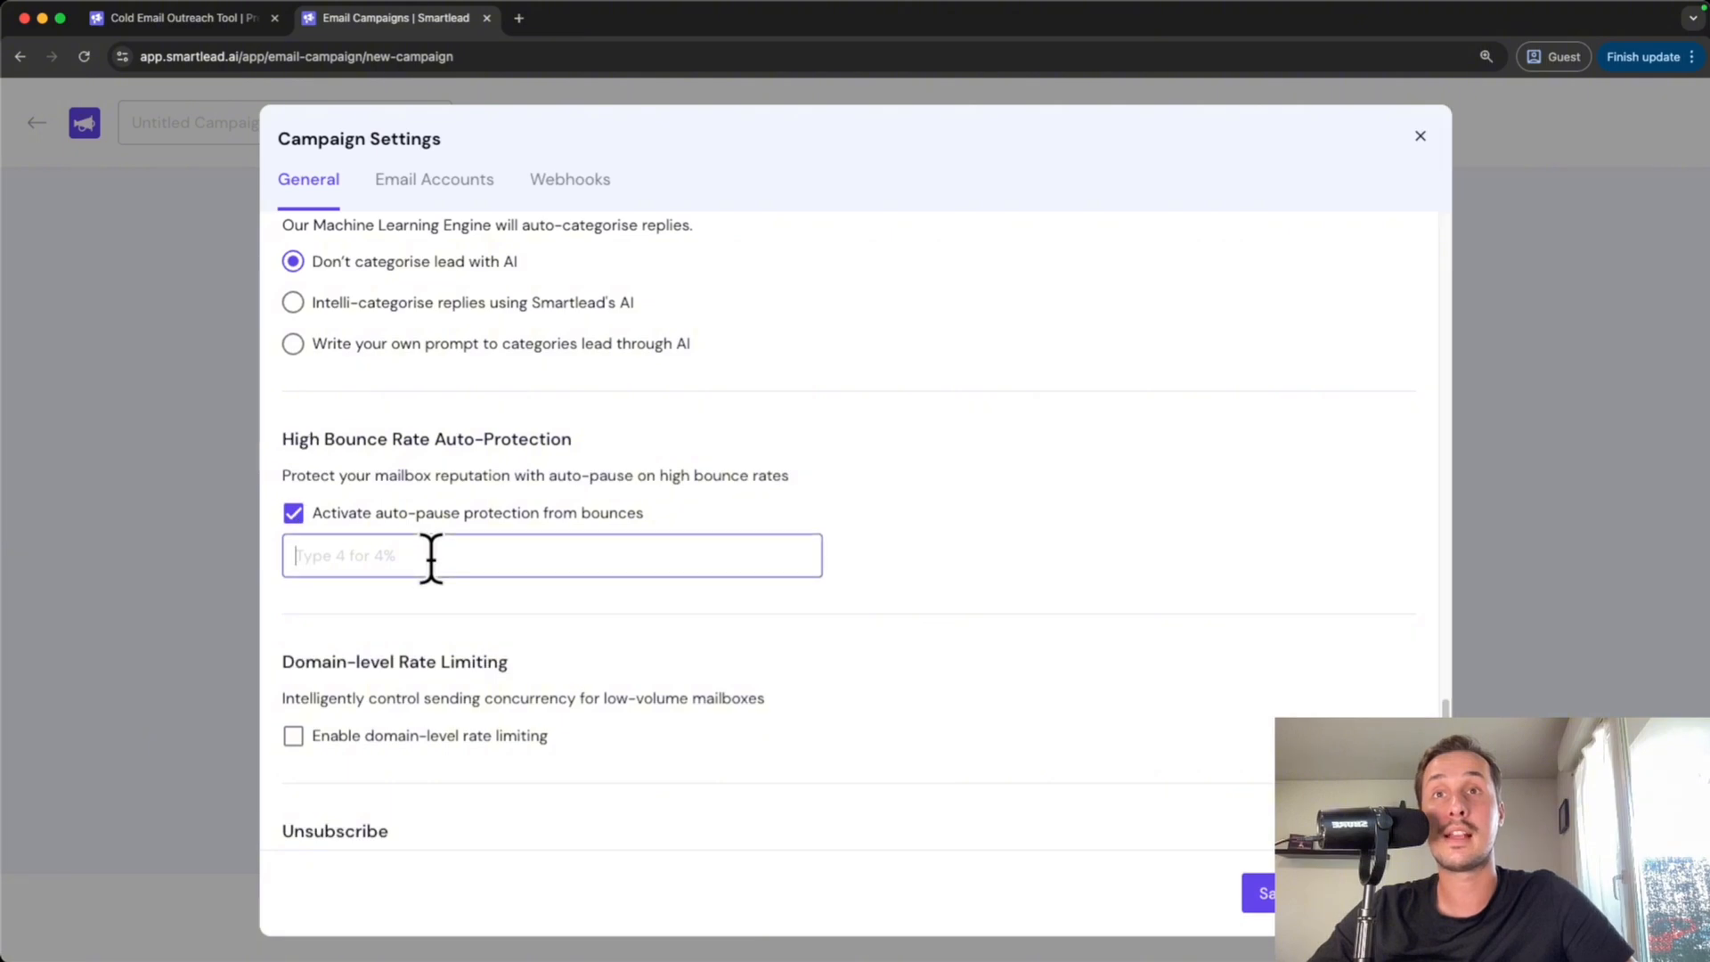
pyautogui.write('5')
pyautogui.click(1281, 425)
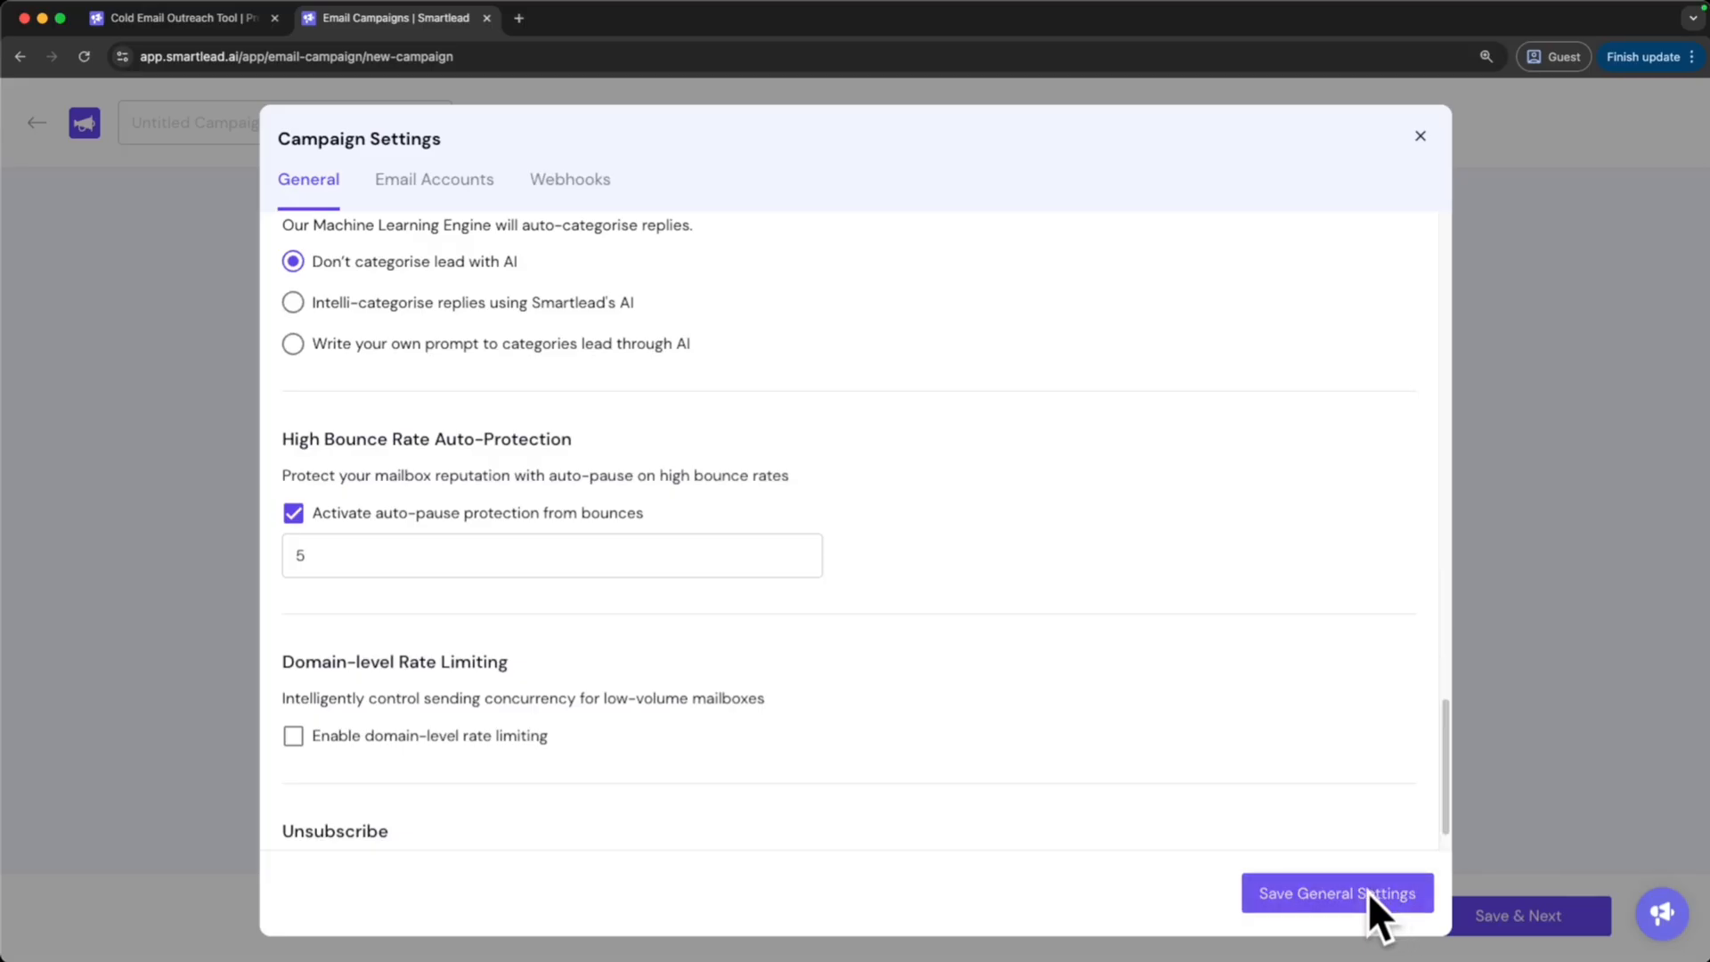
pyautogui.click(1372, 911)
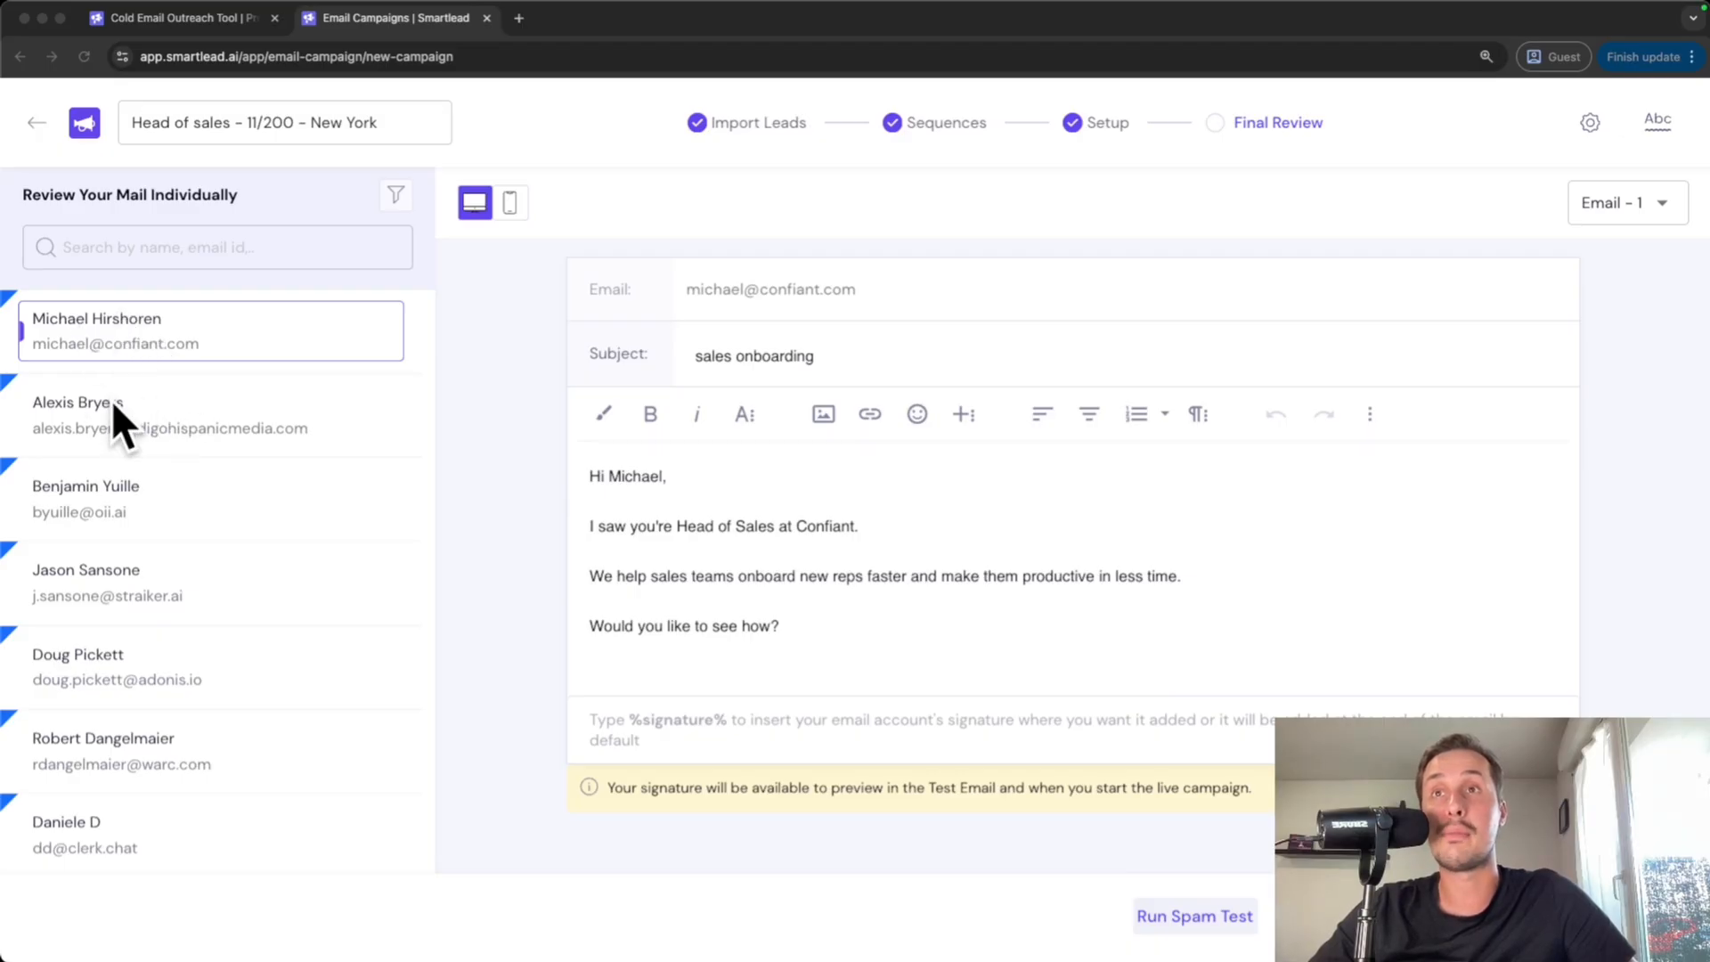
# Review the personalised first email for several leads, comparing the greeting and opening-line variations produced by the spintax
pyautogui.click(401, 765)
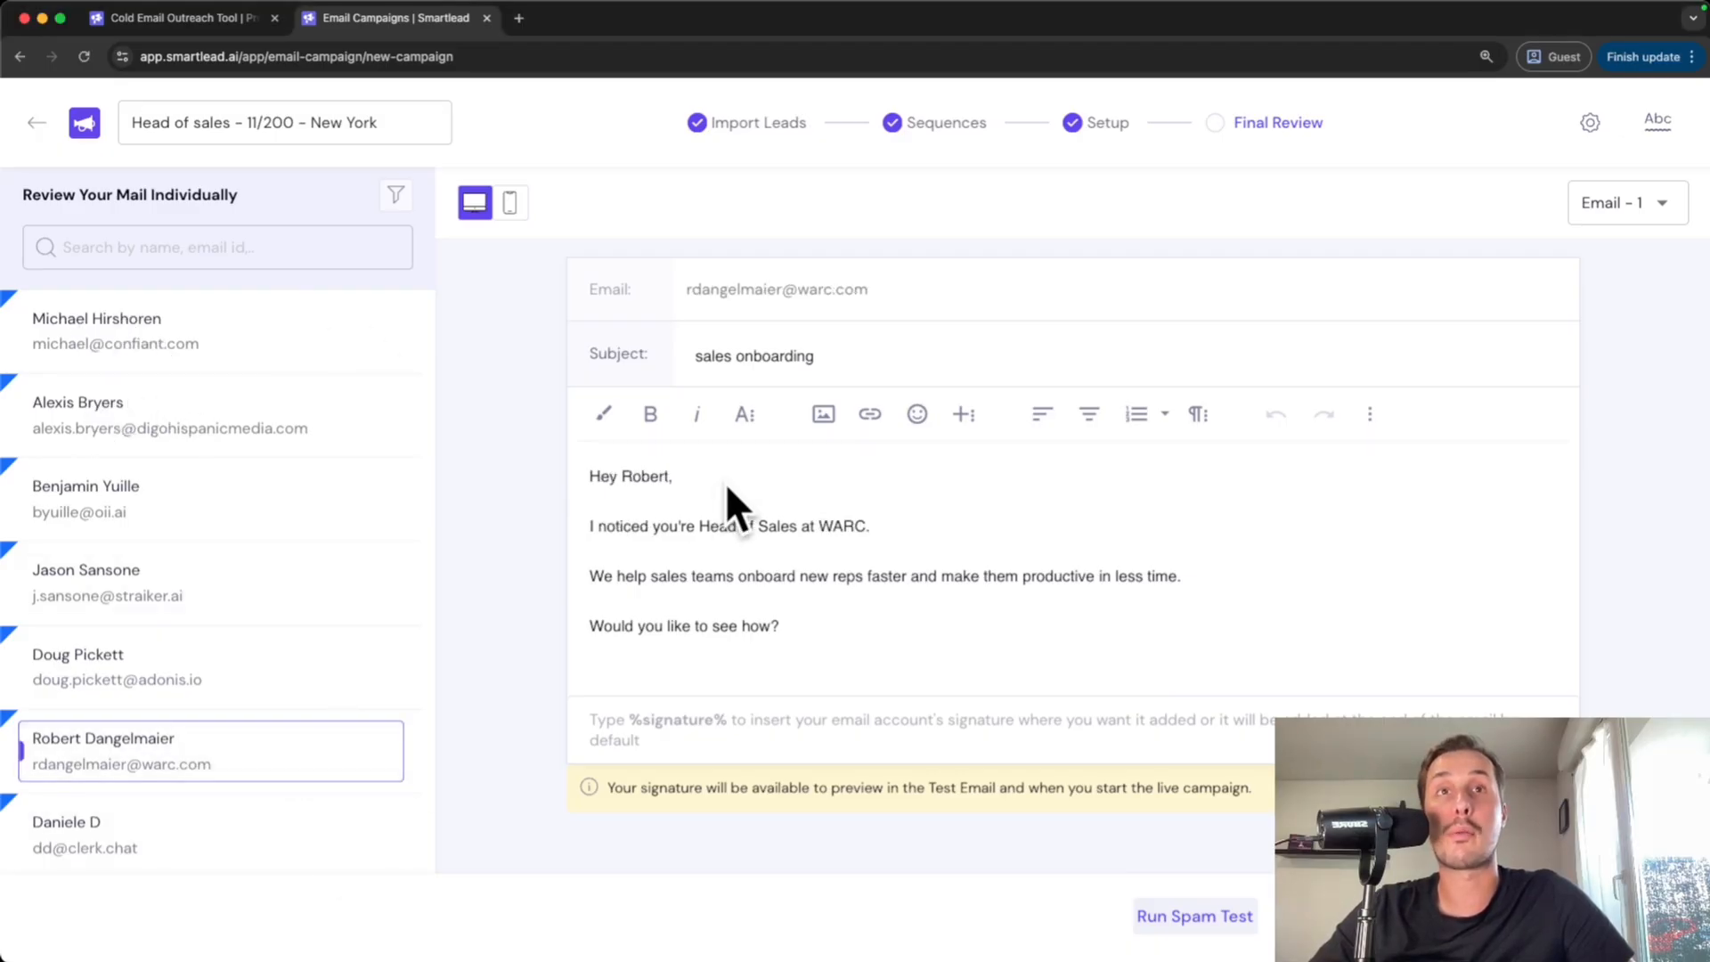
pyautogui.moveTo(585, 479); pyautogui.dragTo(627, 484)
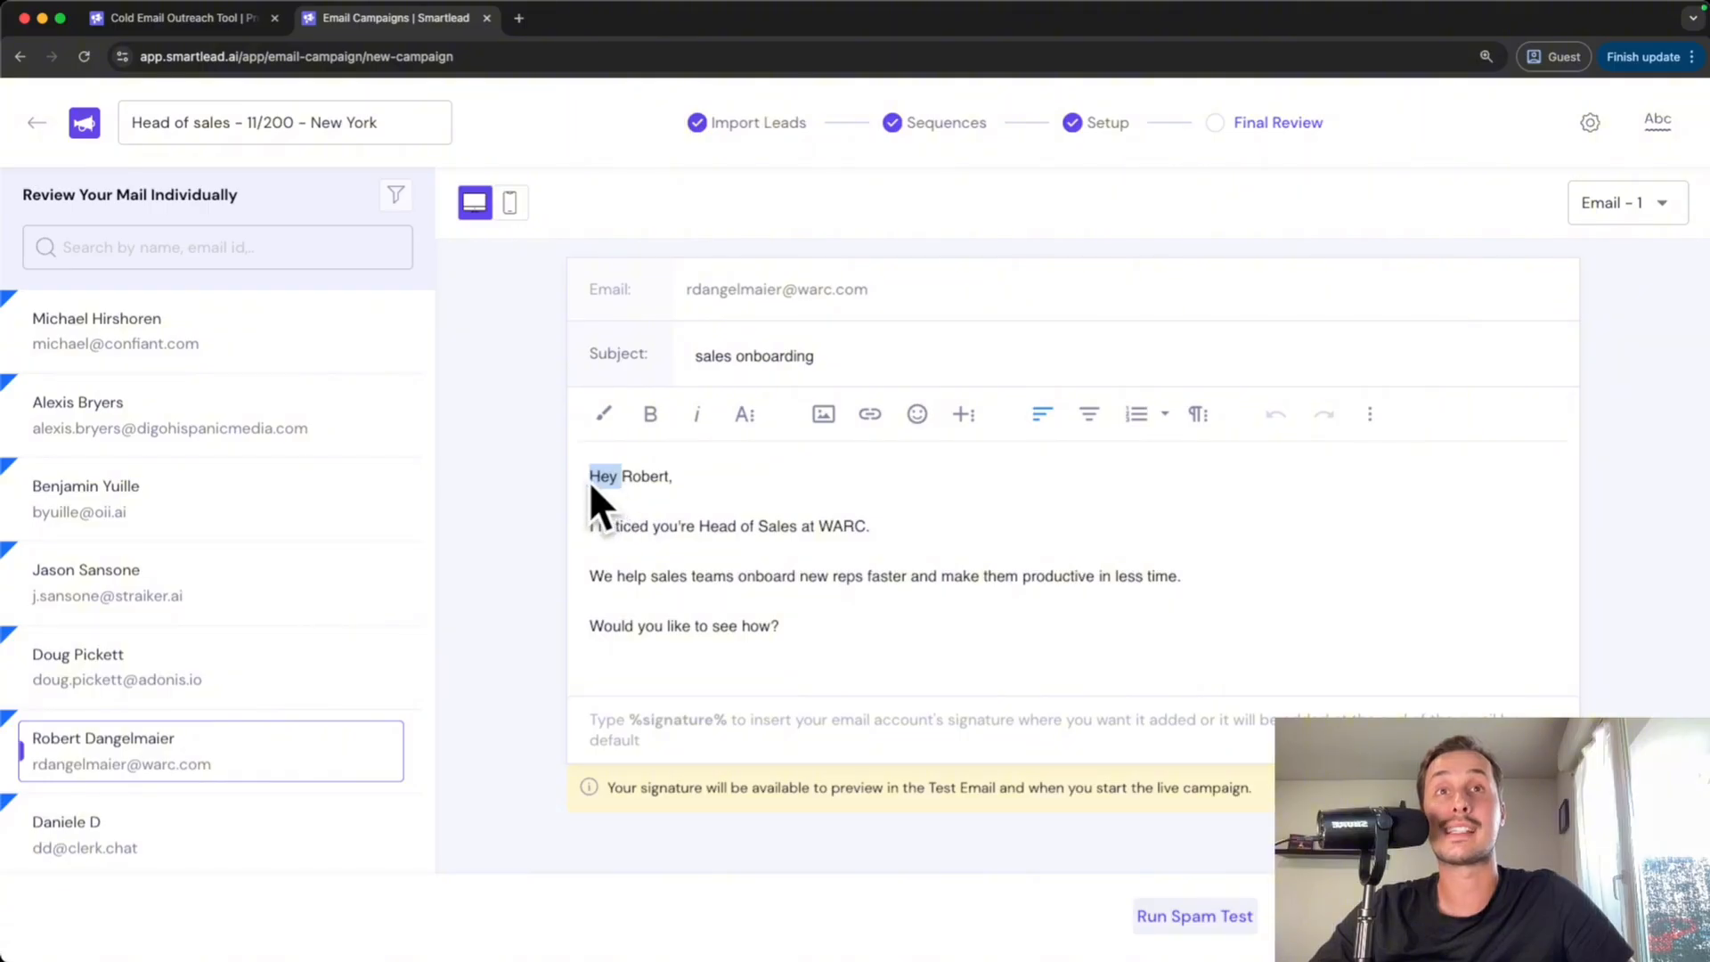
pyautogui.click(653, 515)
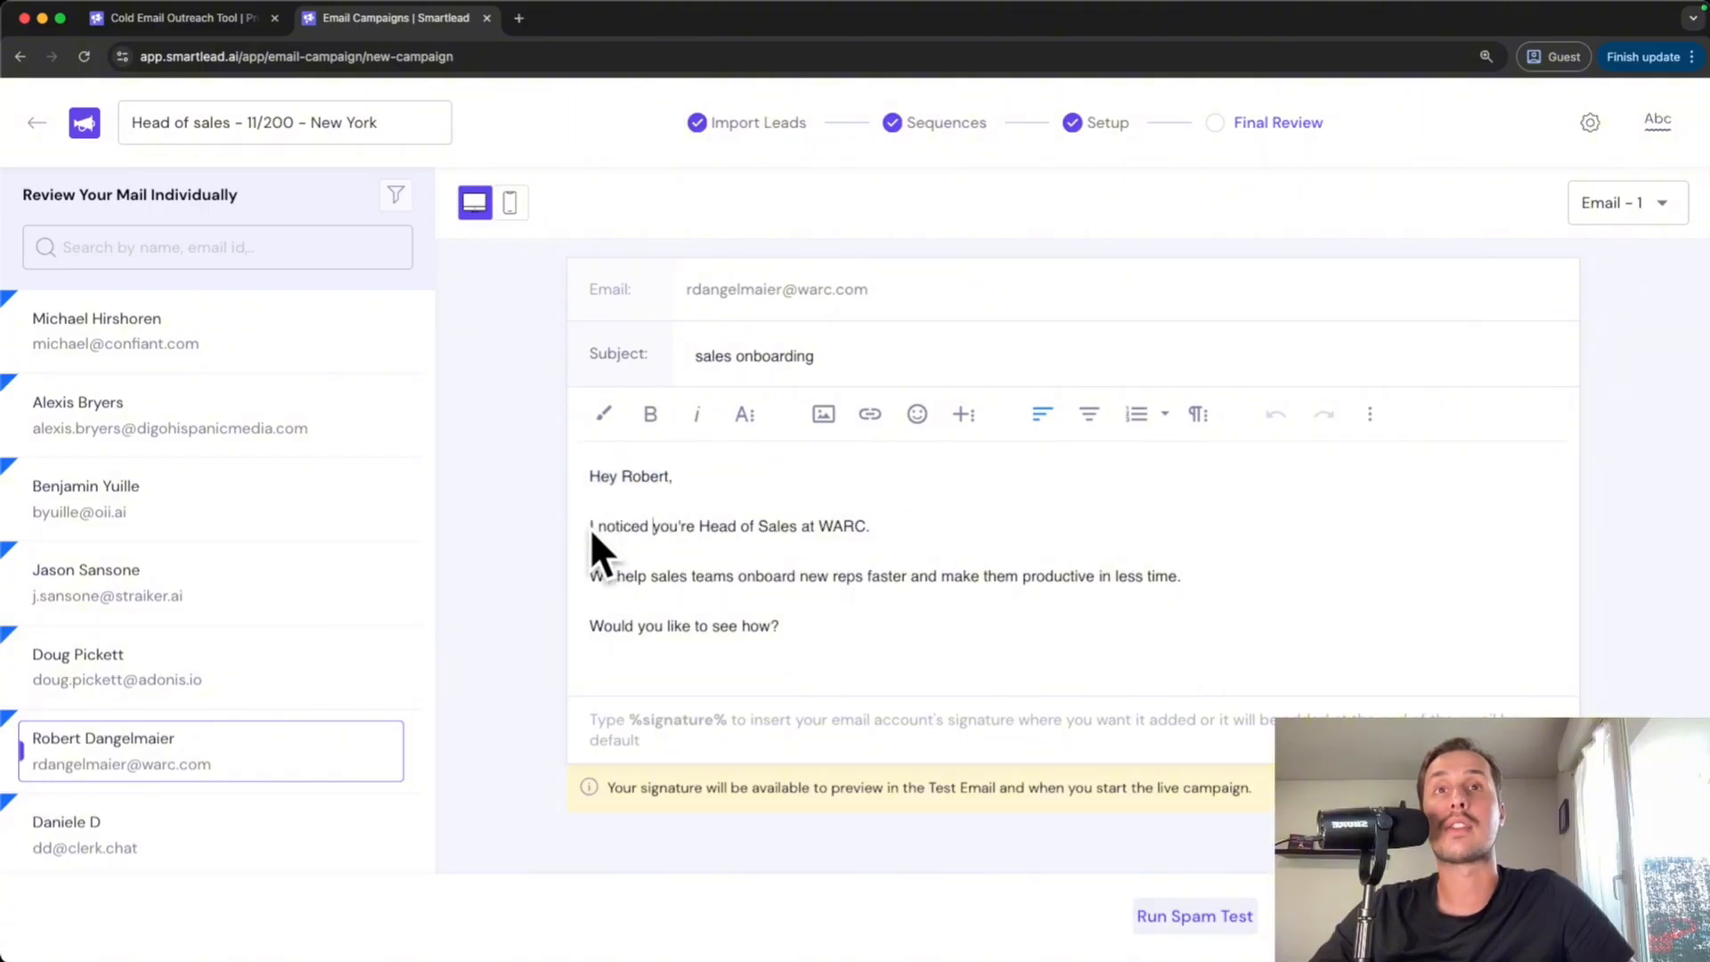
pyautogui.click(285, 750)
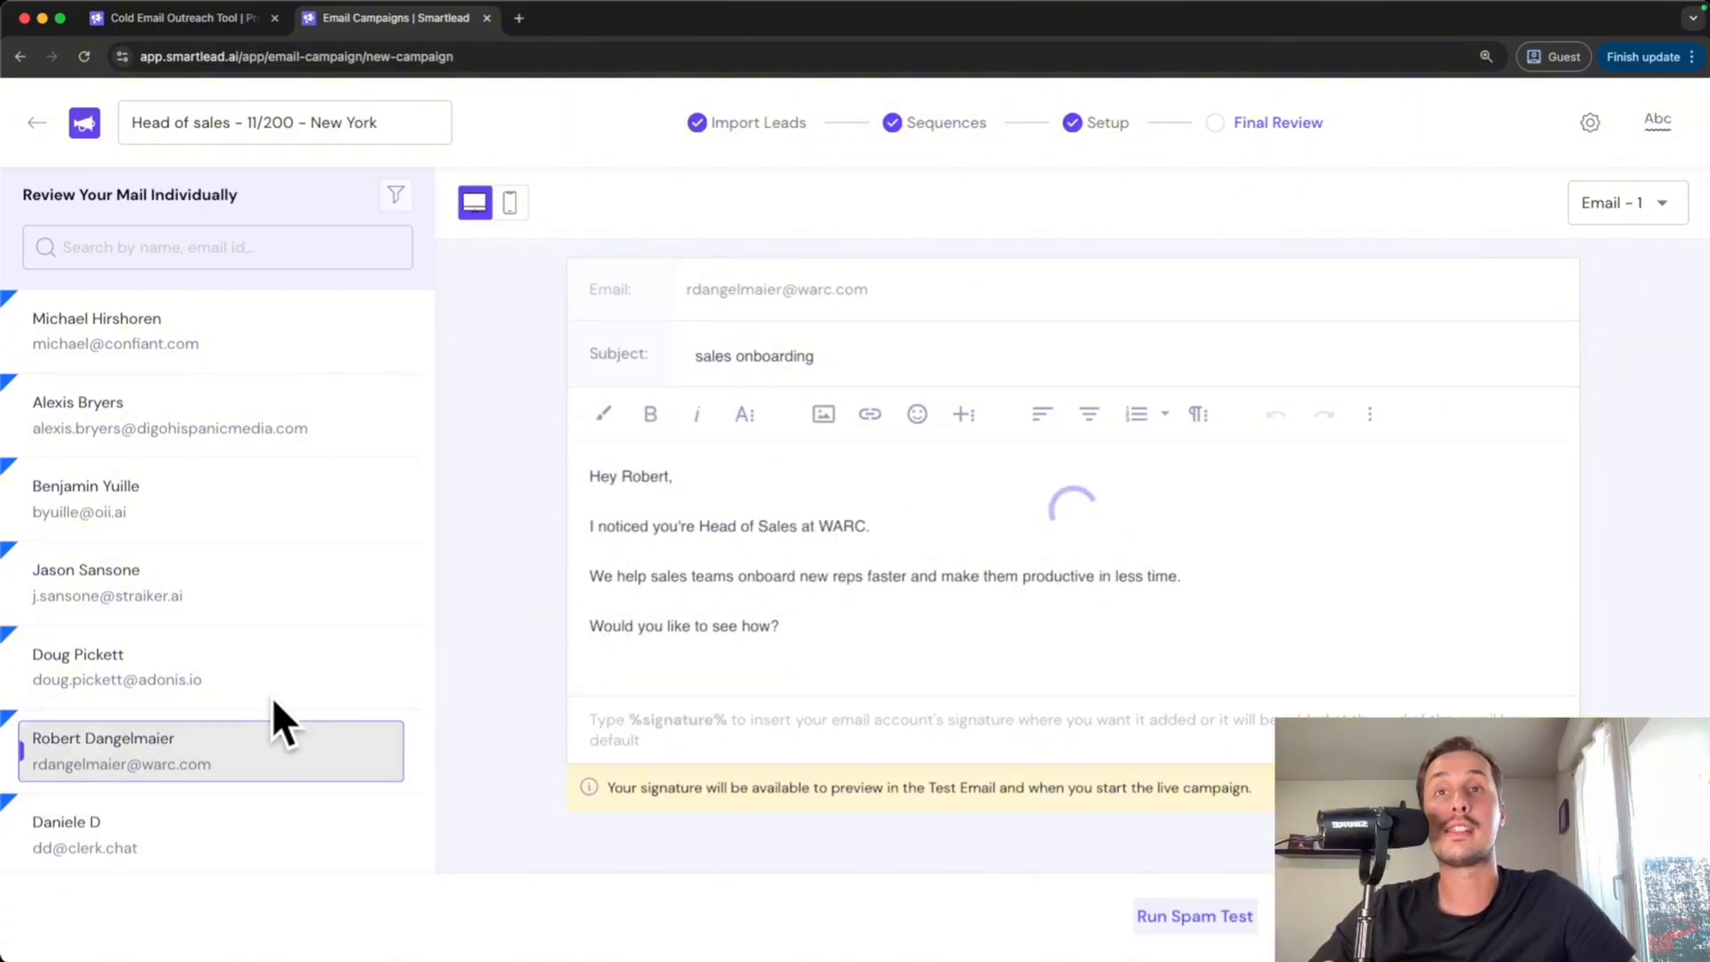
pyautogui.click(291, 664)
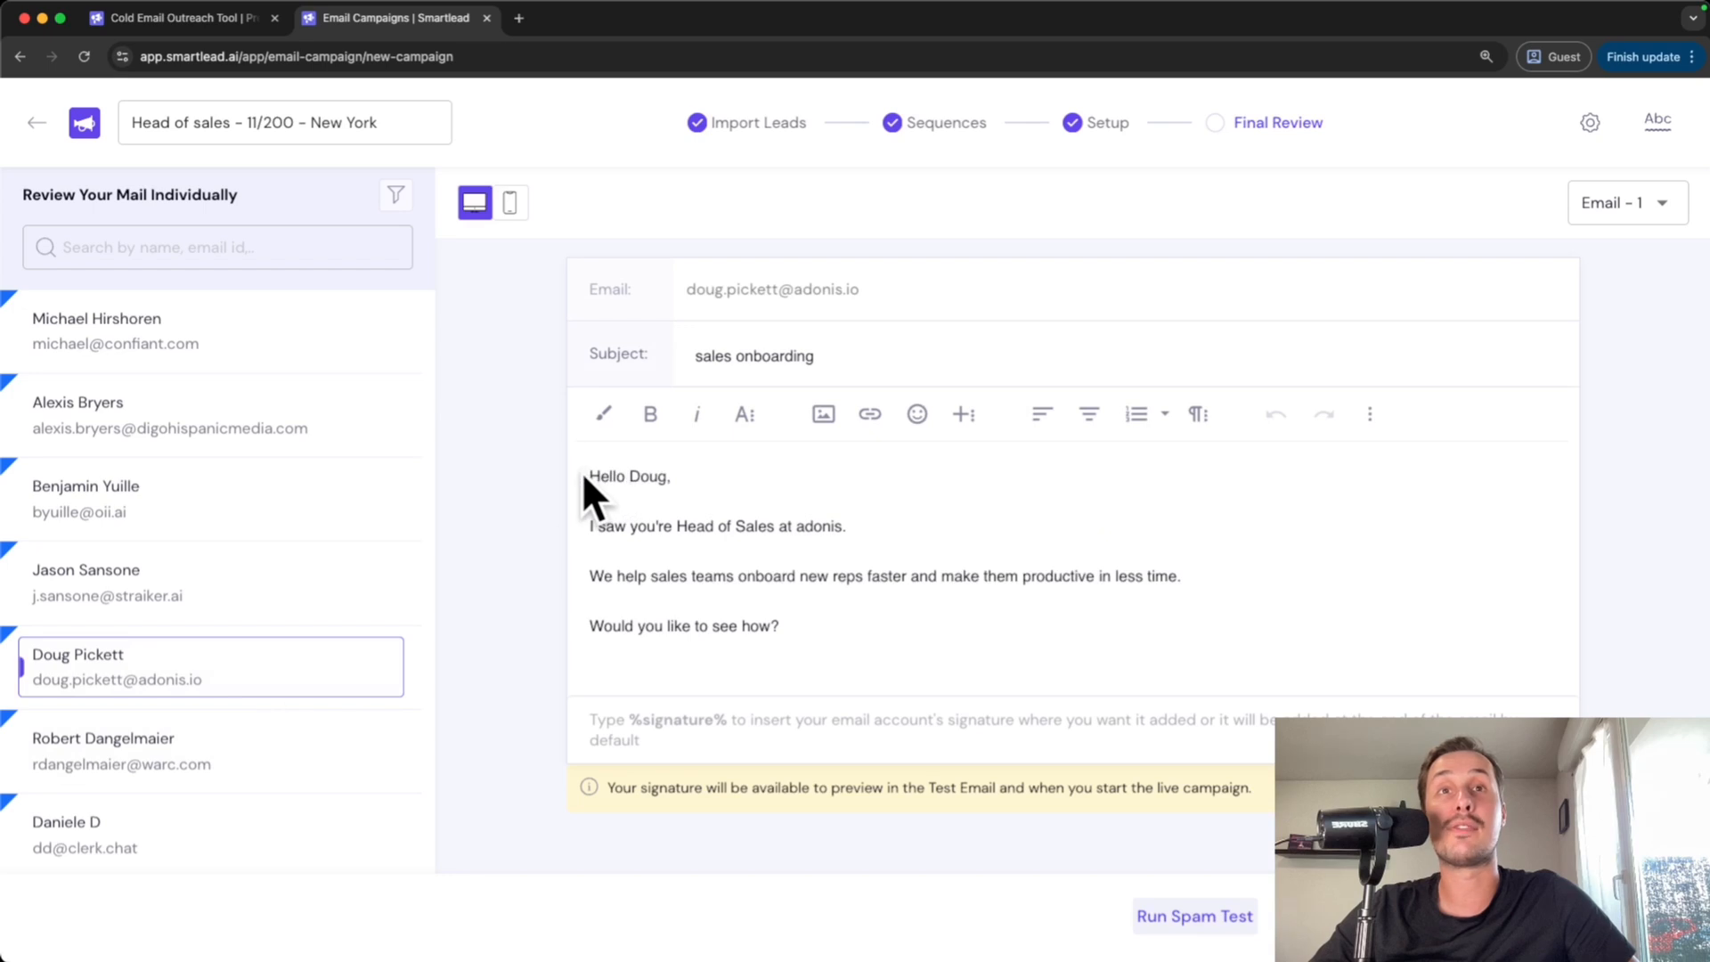
pyautogui.click(321, 595)
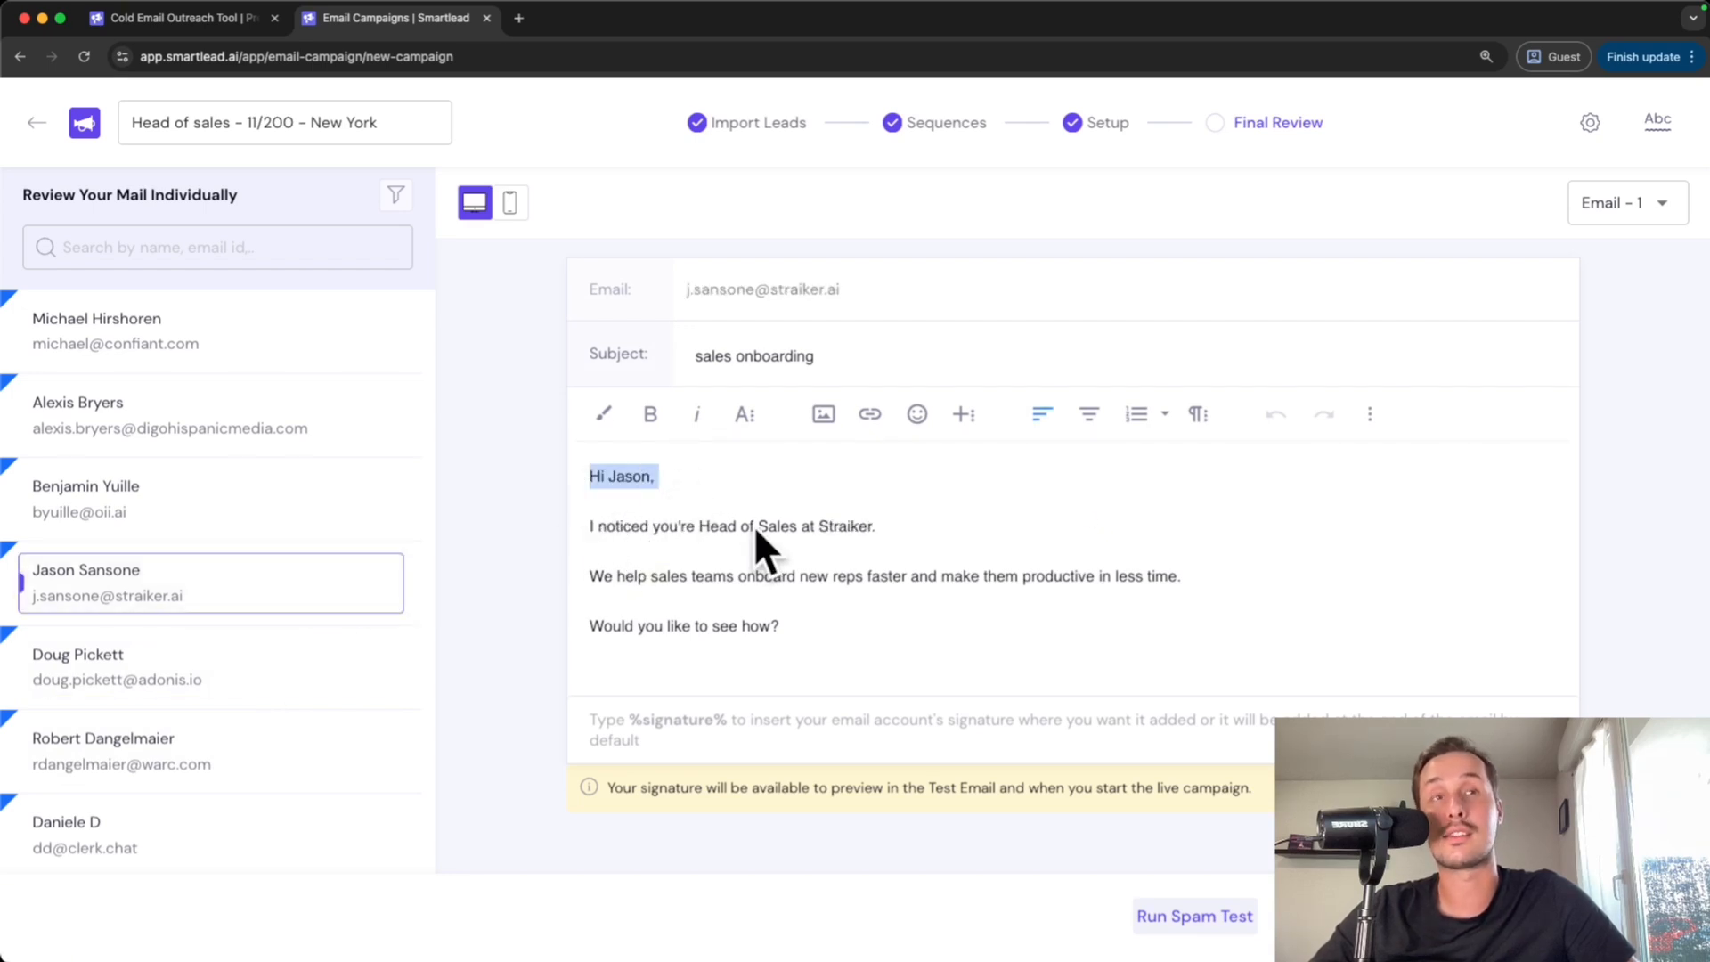
# Preview the selected lead's email in the mobile layout, return to the desktop layout and view the Email - 2 follow-up
pyautogui.click(510, 203)
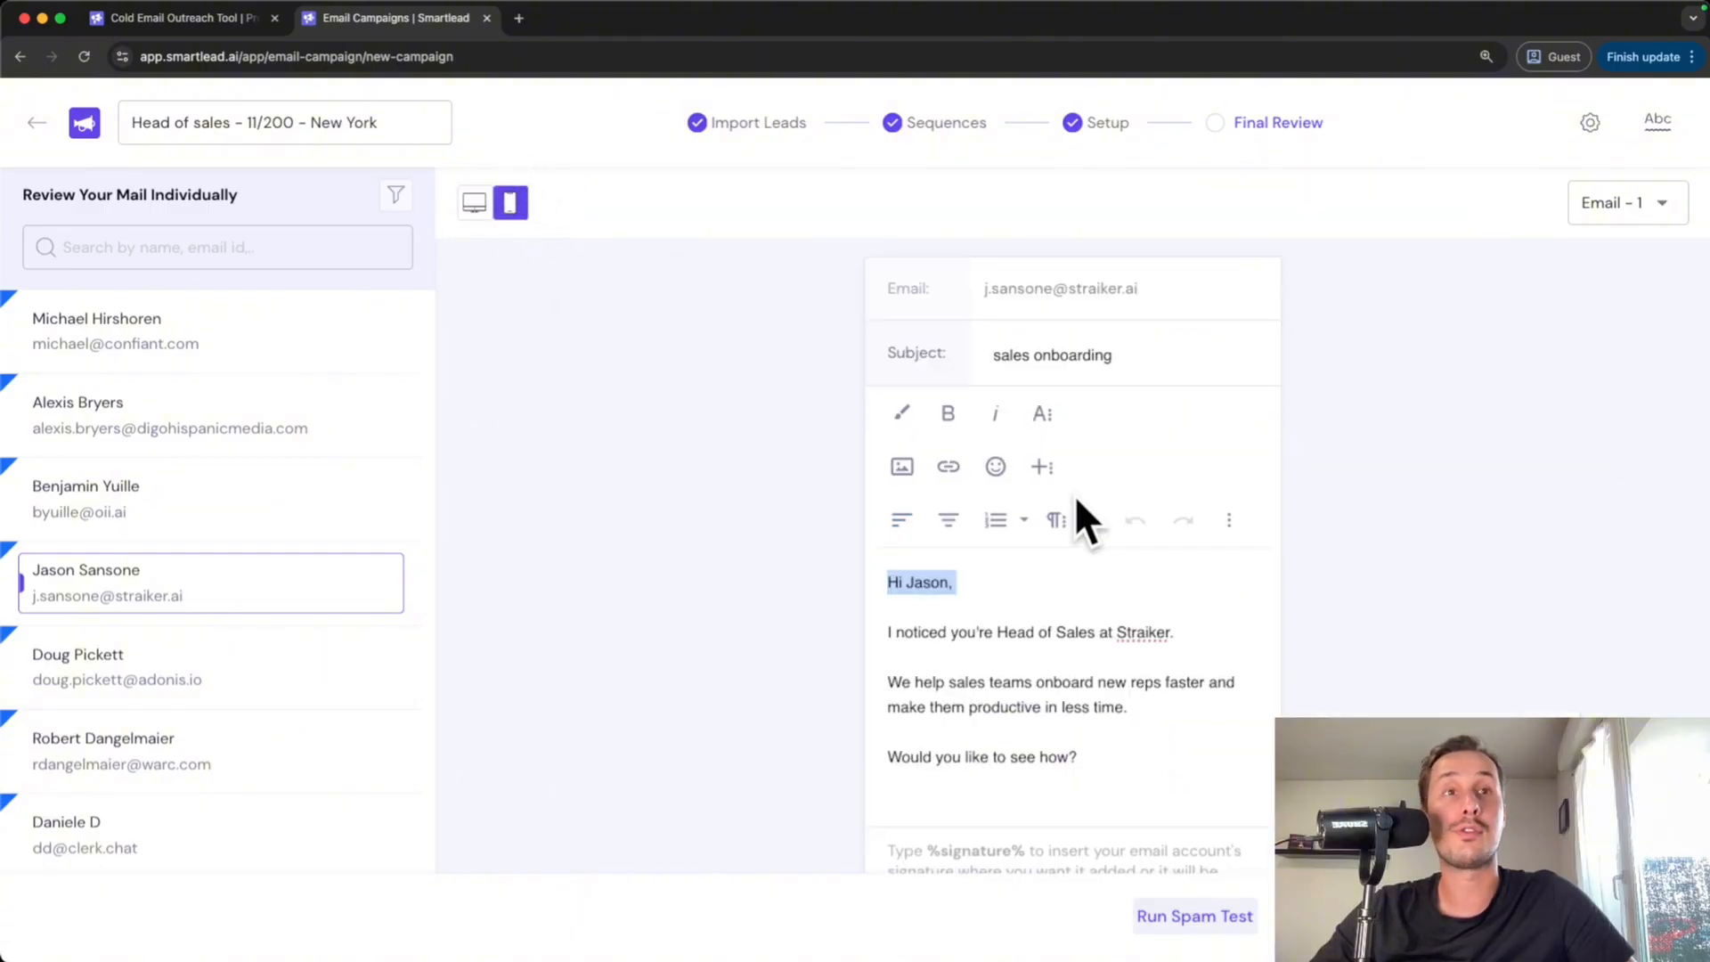
pyautogui.scroll(-2, 1074, 495)
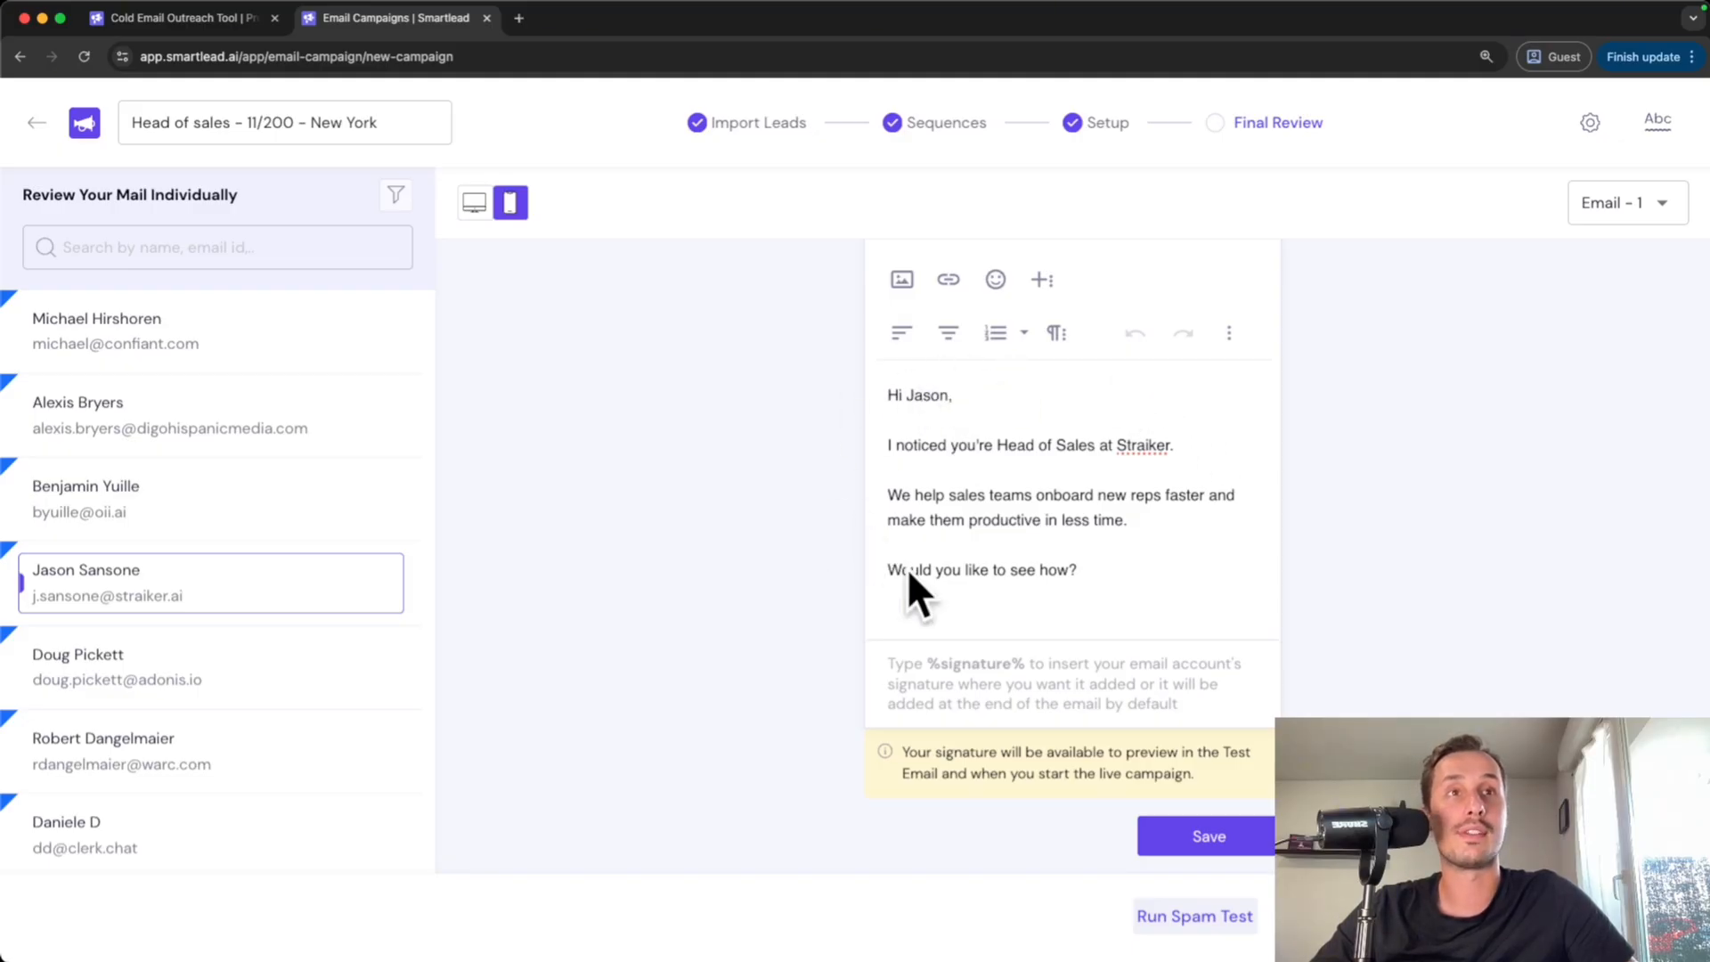
pyautogui.click(474, 203)
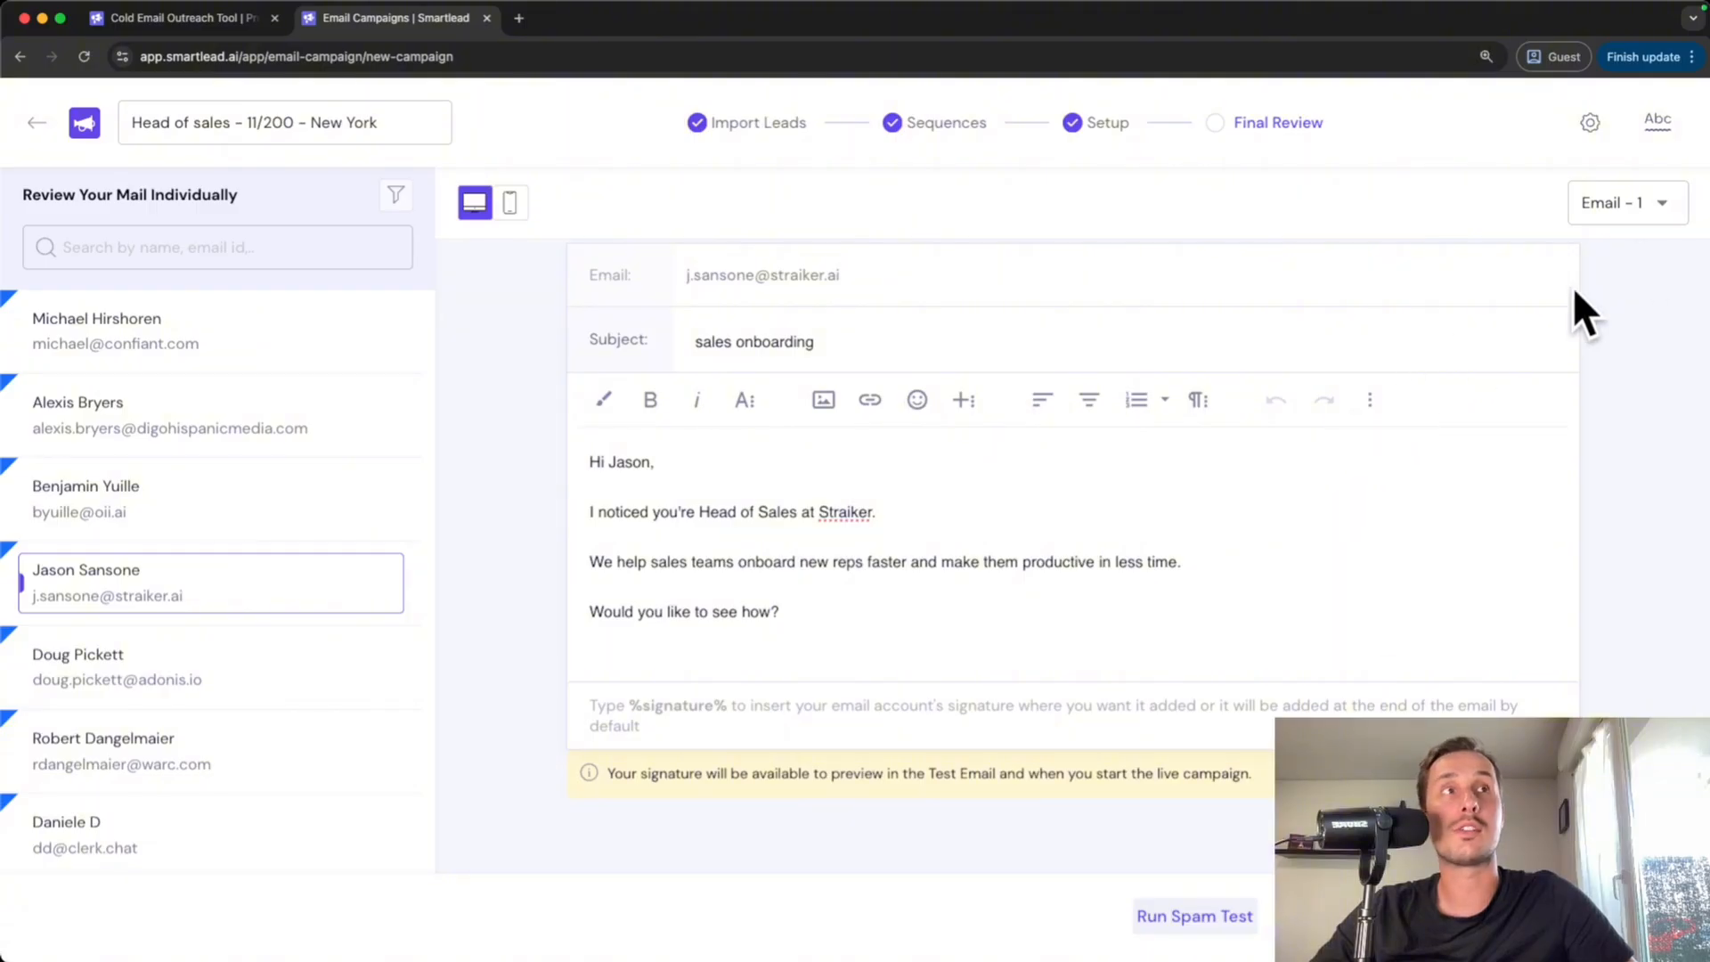
pyautogui.click(1671, 207)
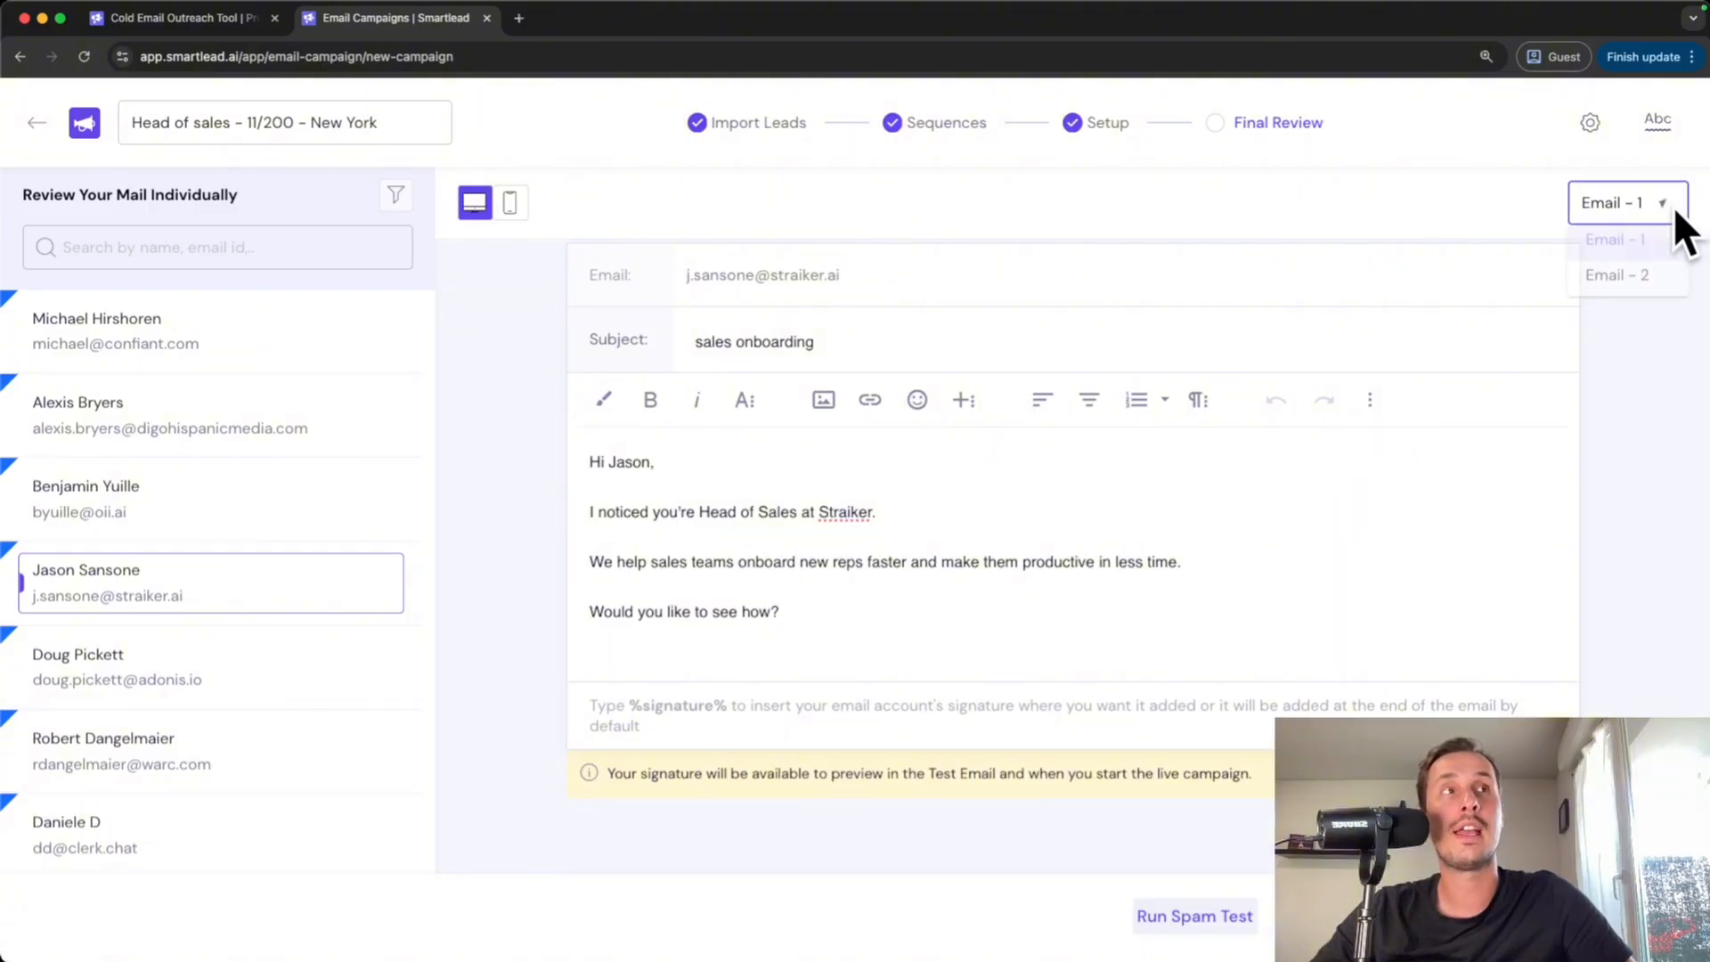
pyautogui.click(1636, 279)
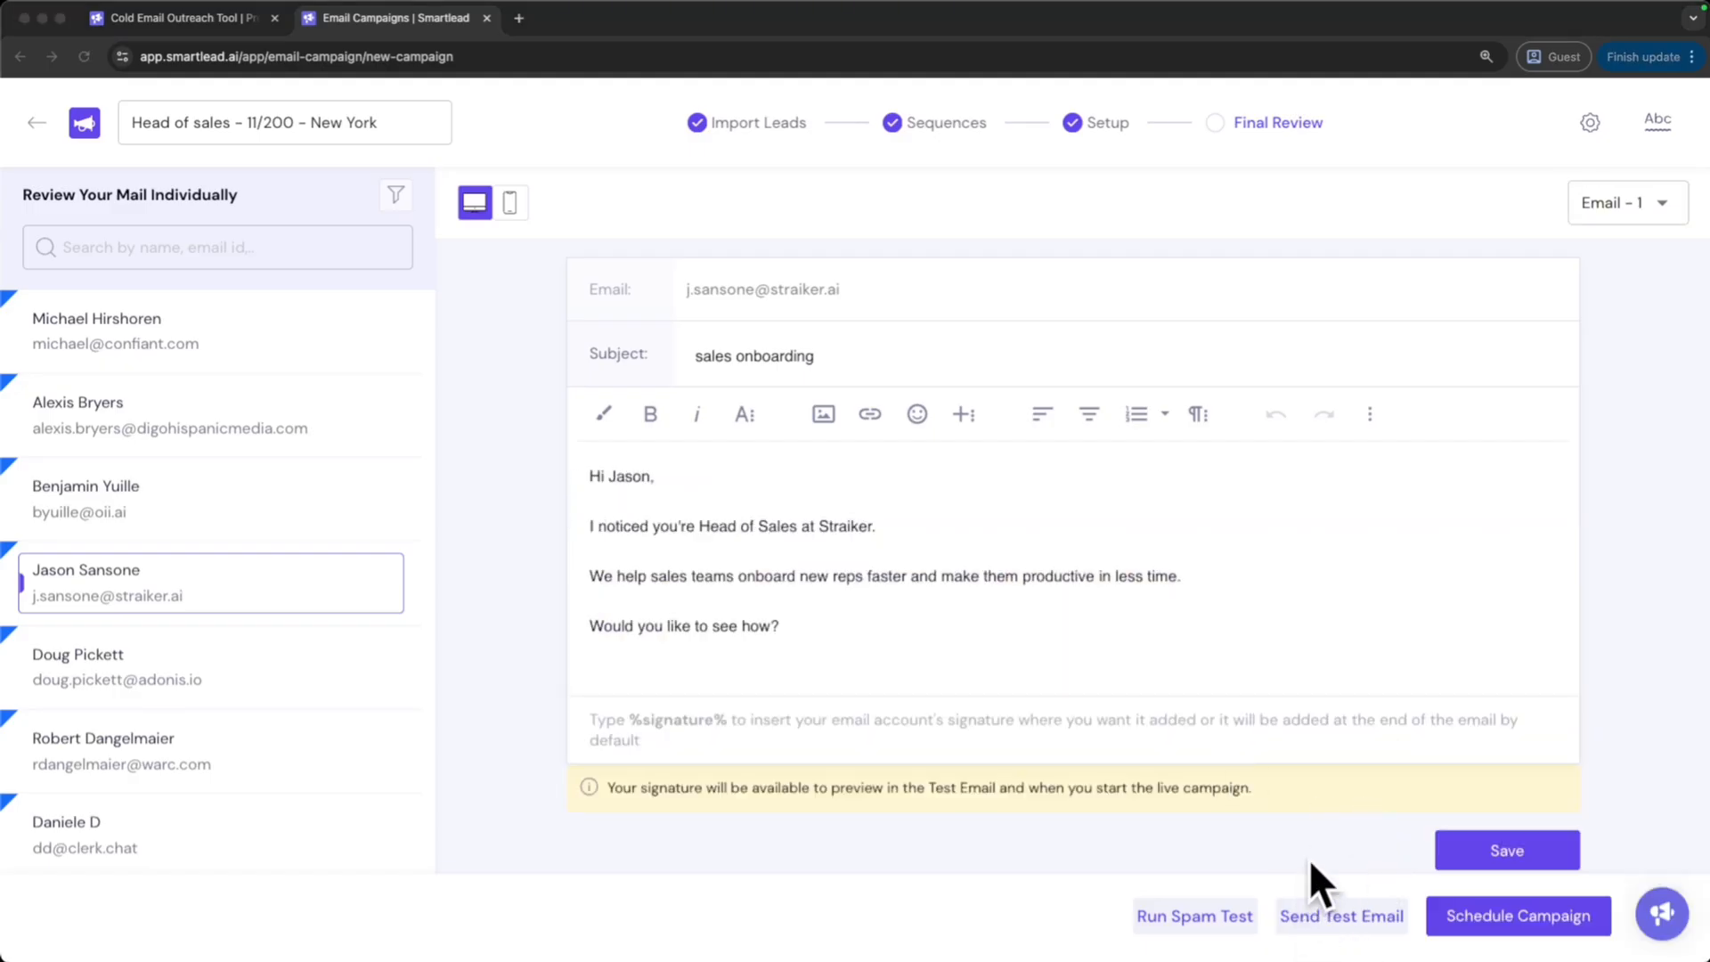
# Schedule the "Head of sales - 11/200 - New York" campaign
pyautogui.click(1547, 927)
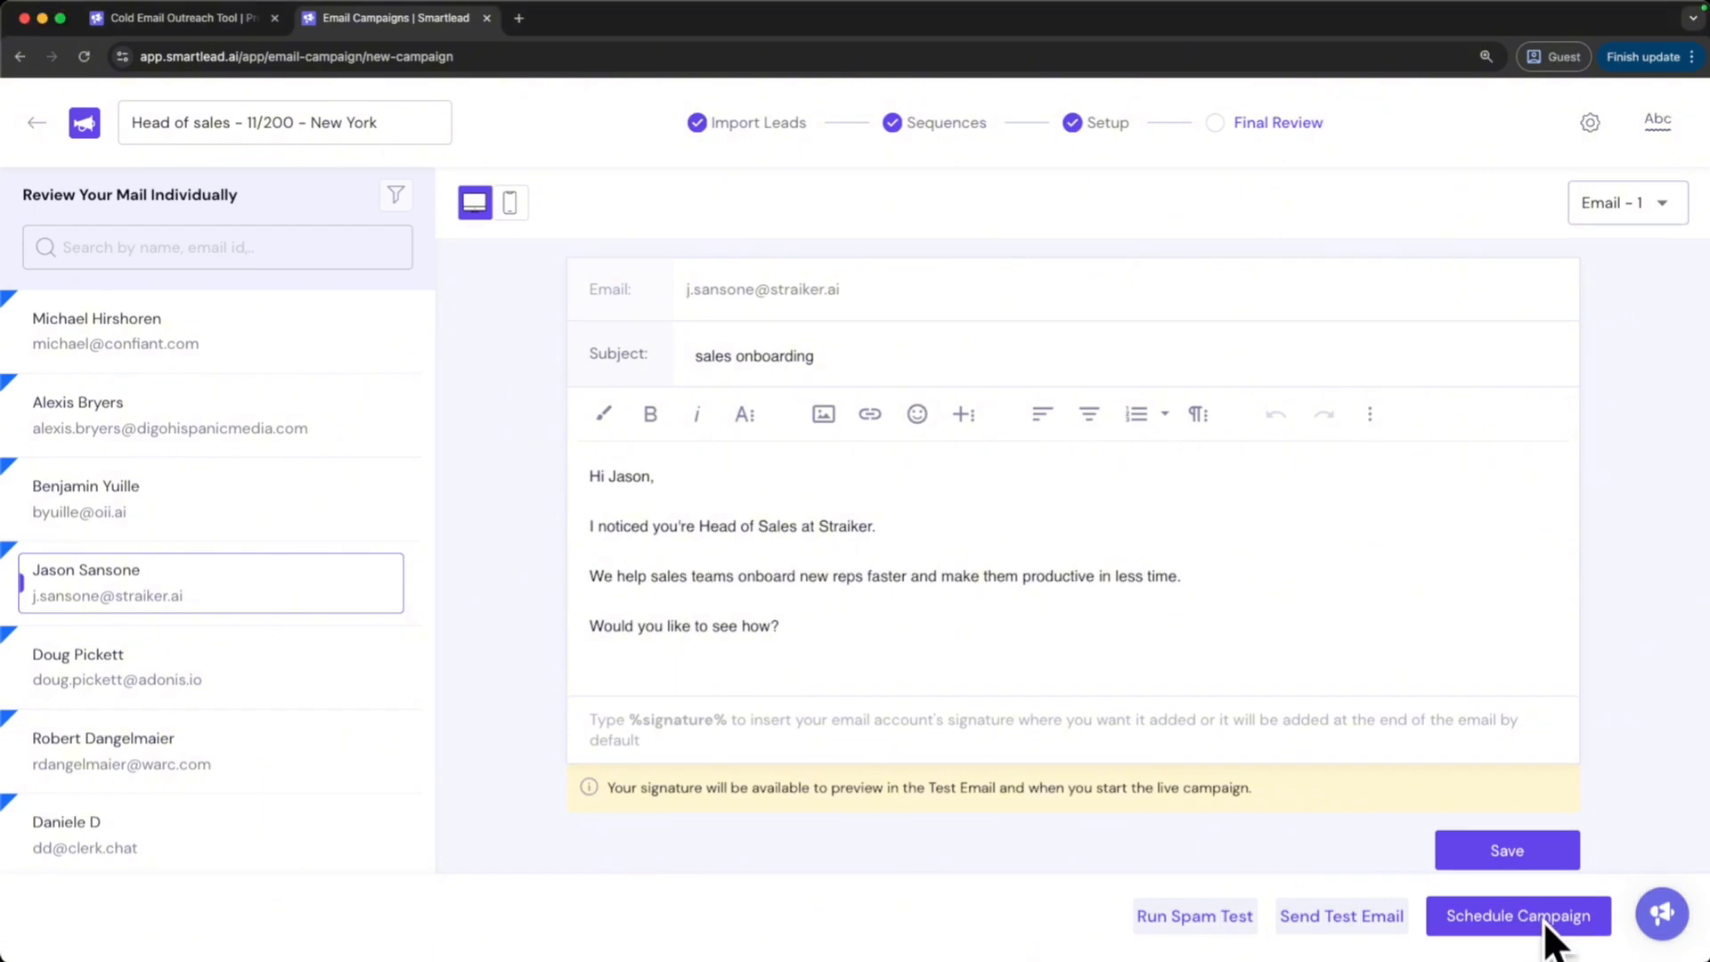
pyautogui.click(1494, 922)
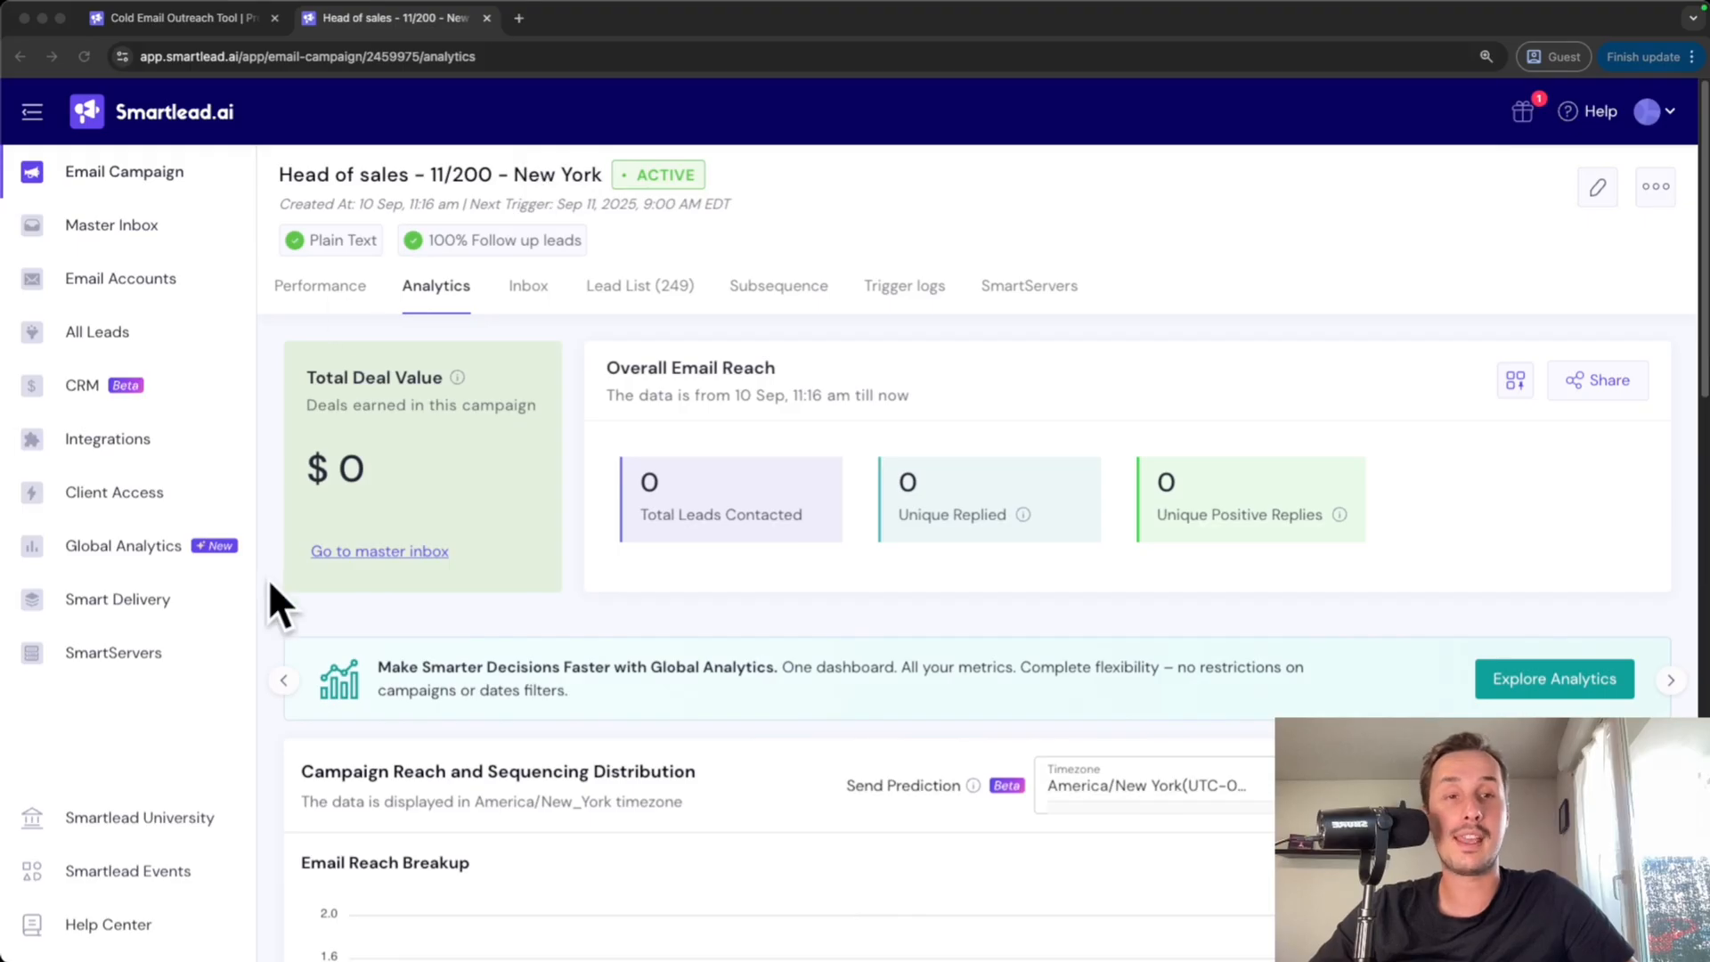
# Examine the campaign's analytics, covering overall email reach, the reach and sequencing distribution, and the sequence breakup
pyautogui.scroll(-1, 538, 737)
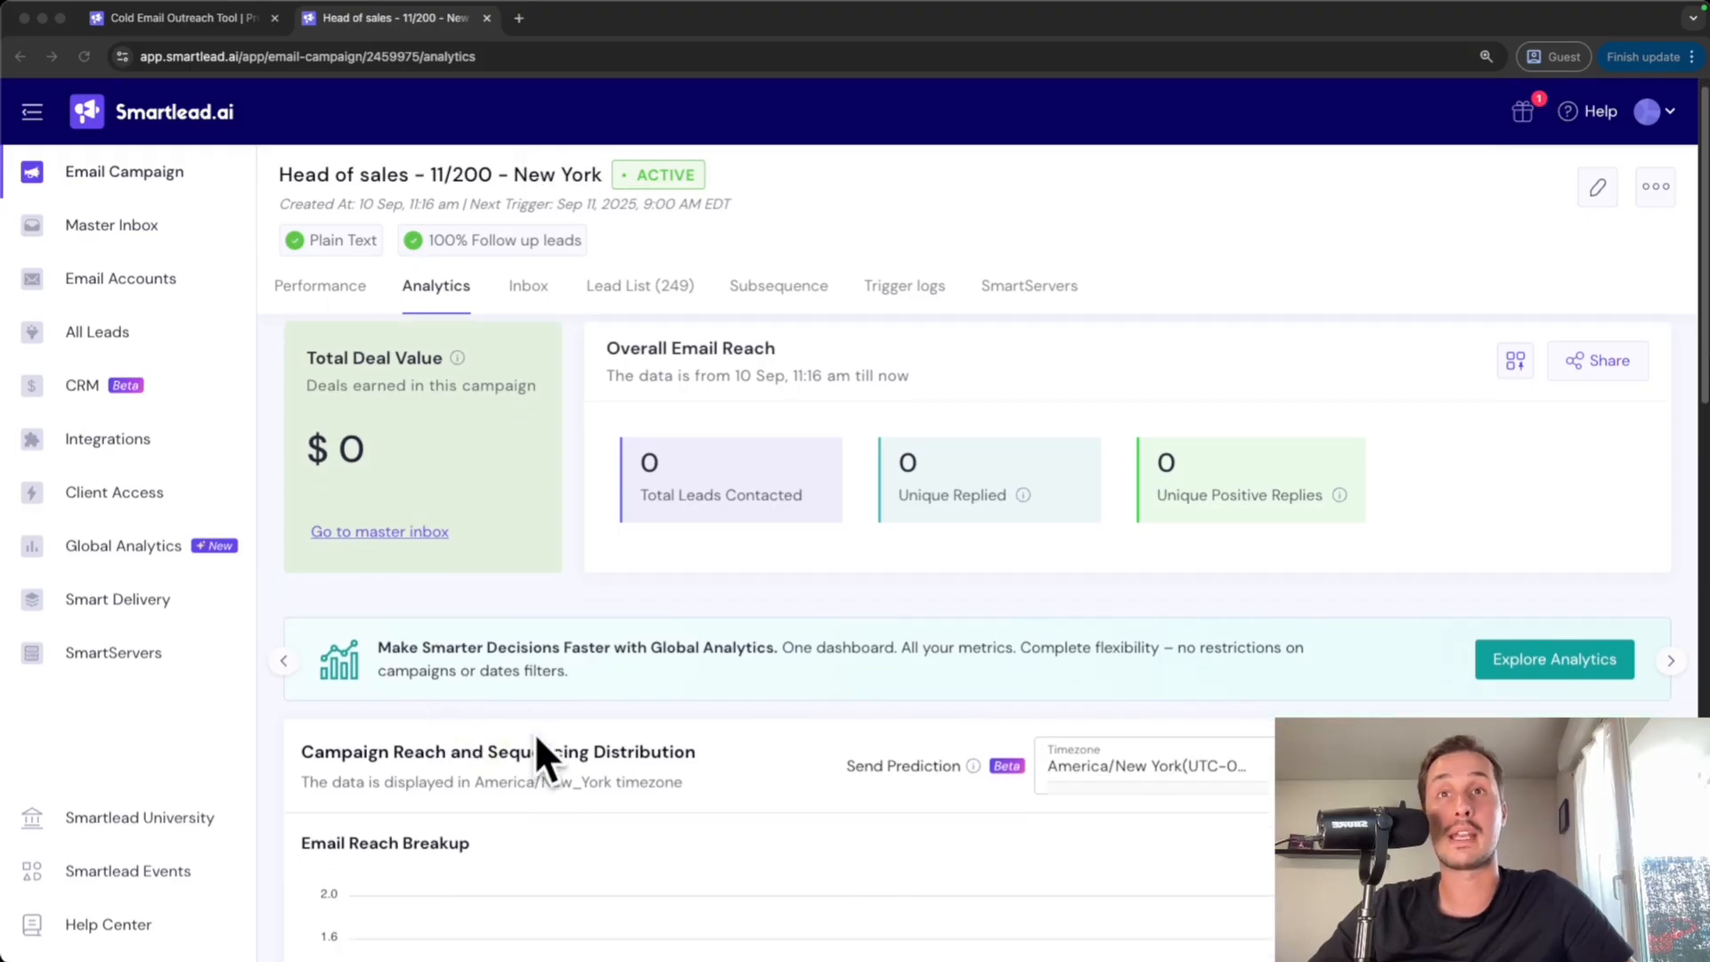
pyautogui.scroll(1, 534, 734)
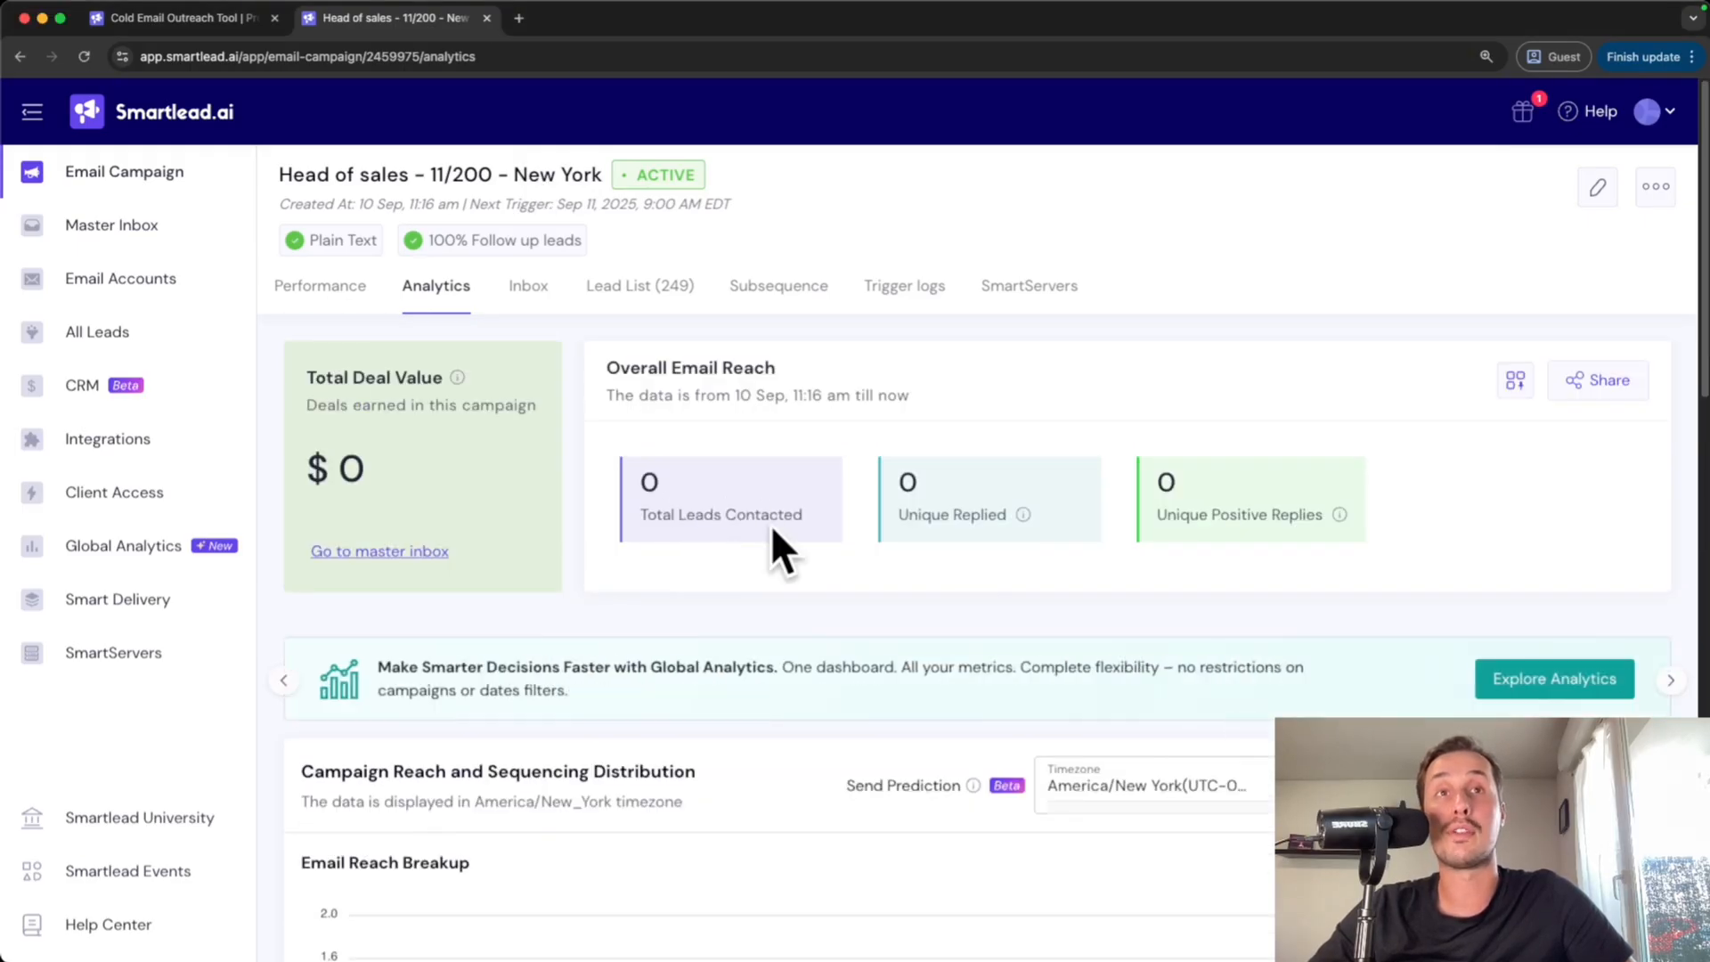
pyautogui.moveTo(918, 515); pyautogui.dragTo(1337, 522)
pyautogui.scroll(-5, 981, 563)
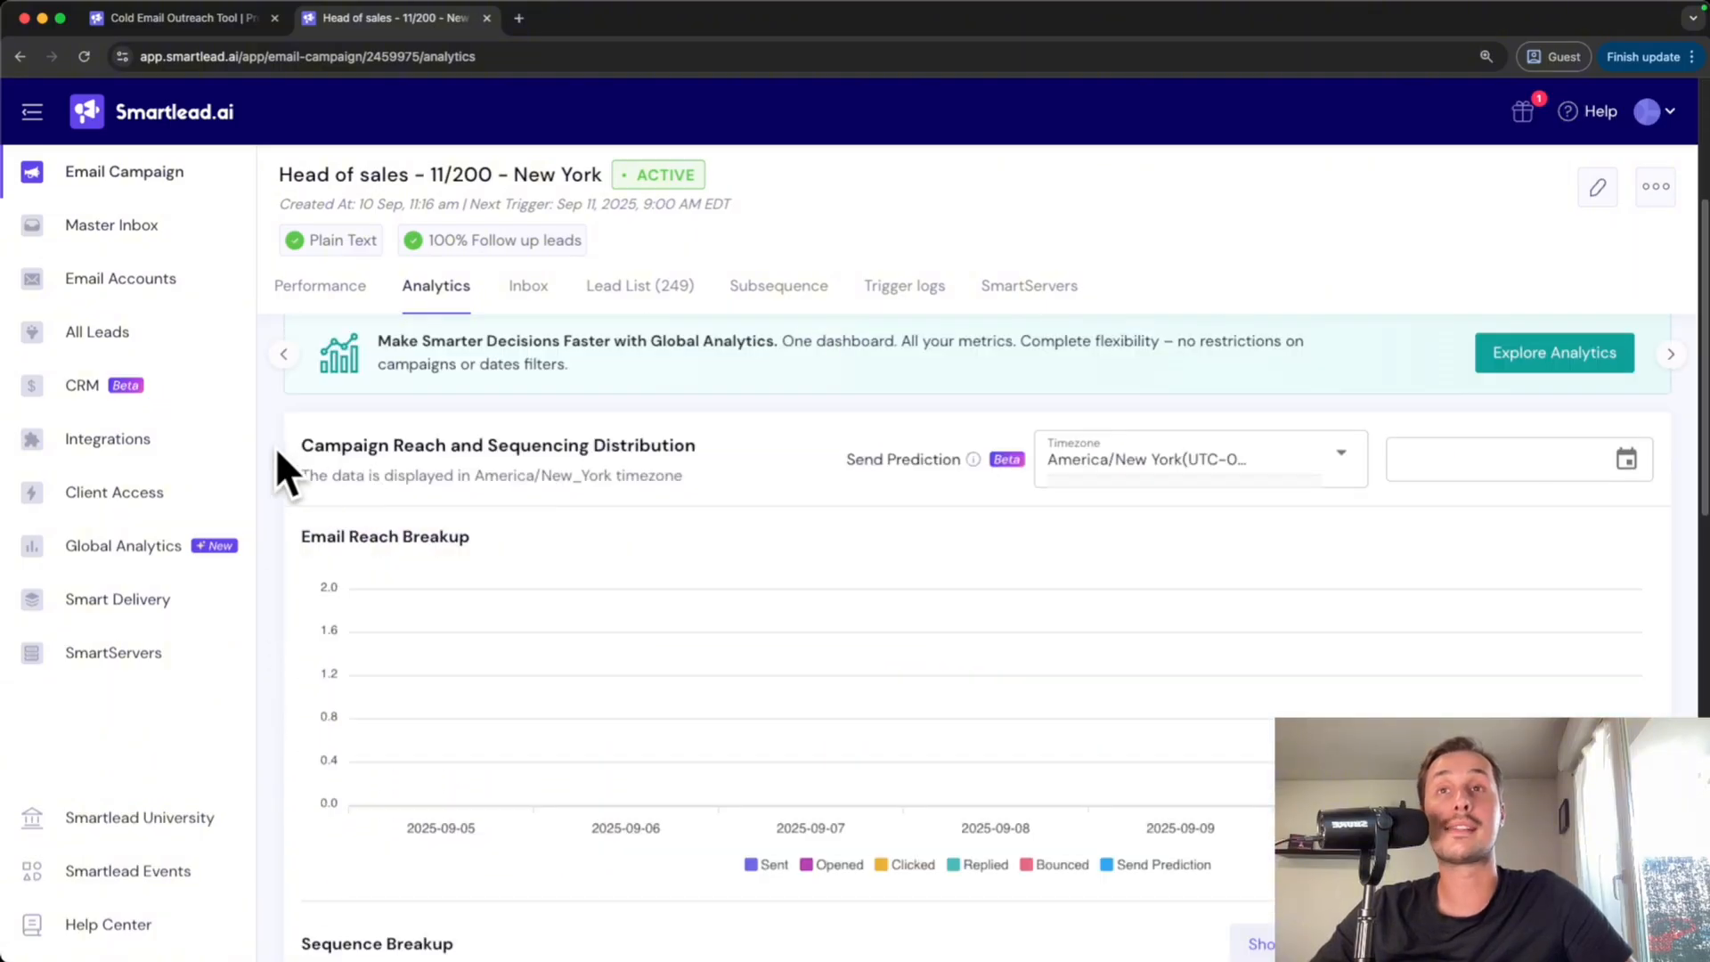
pyautogui.moveTo(275, 447); pyautogui.dragTo(773, 496)
pyautogui.scroll(-8, 763, 494)
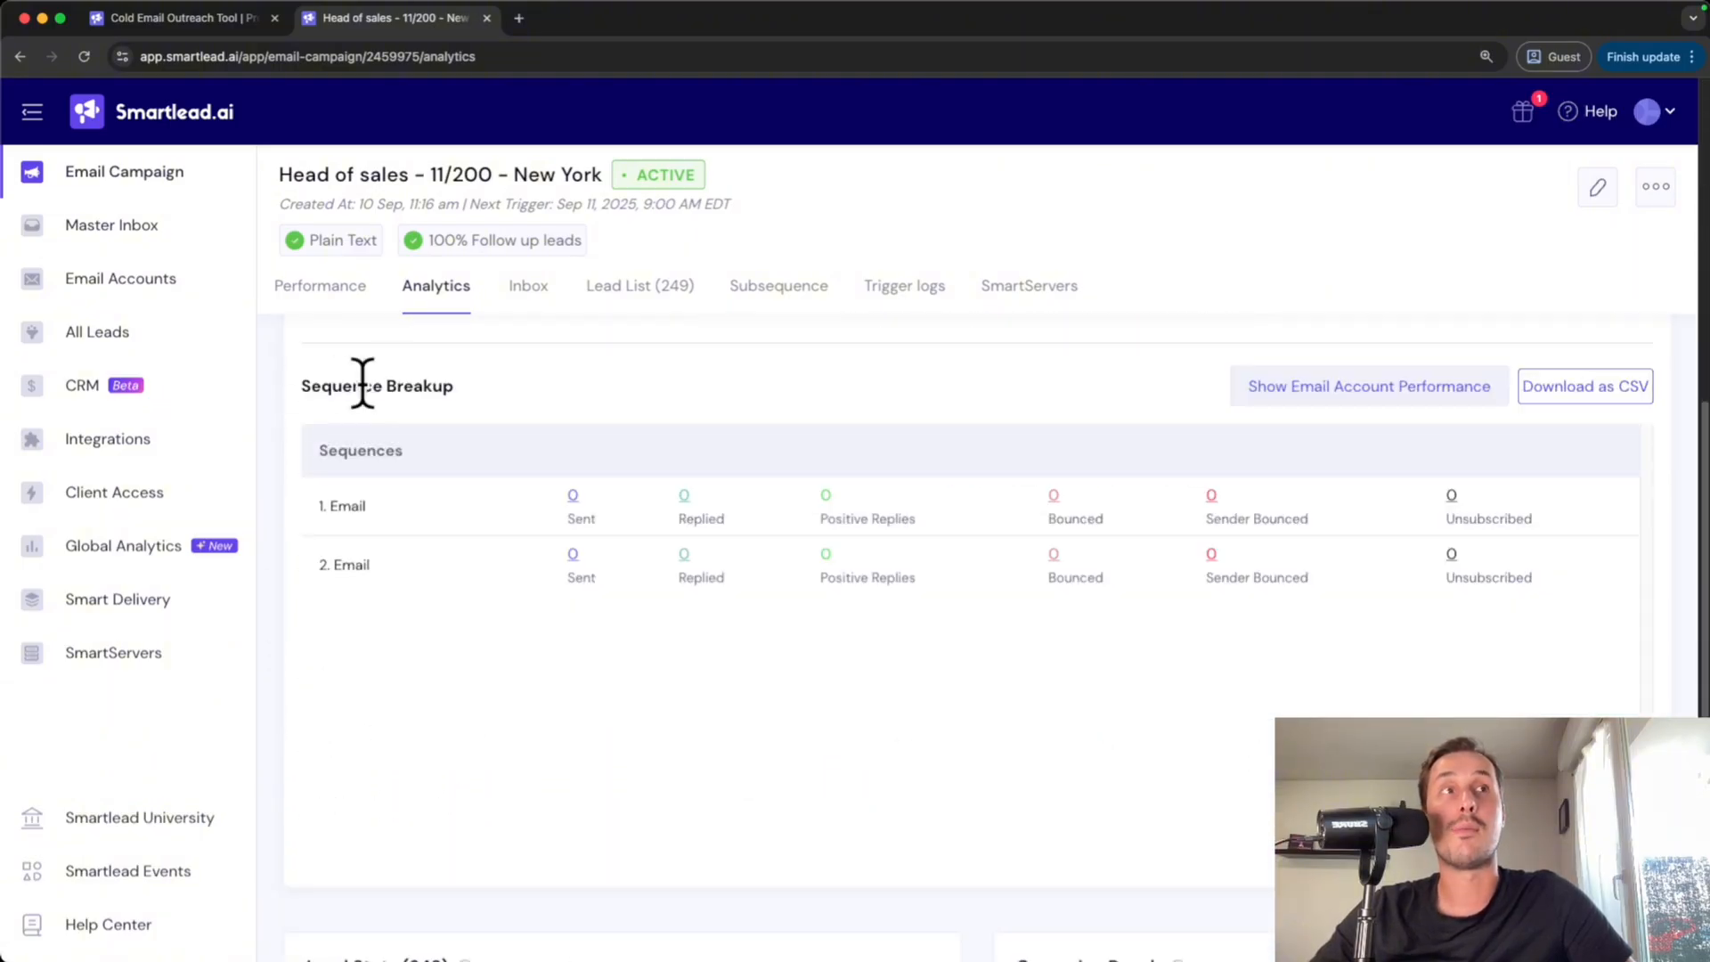
# View the list of all campaigns, reopen the New York campaign's analytics and go to the master inbox for replies
pyautogui.click(153, 169)
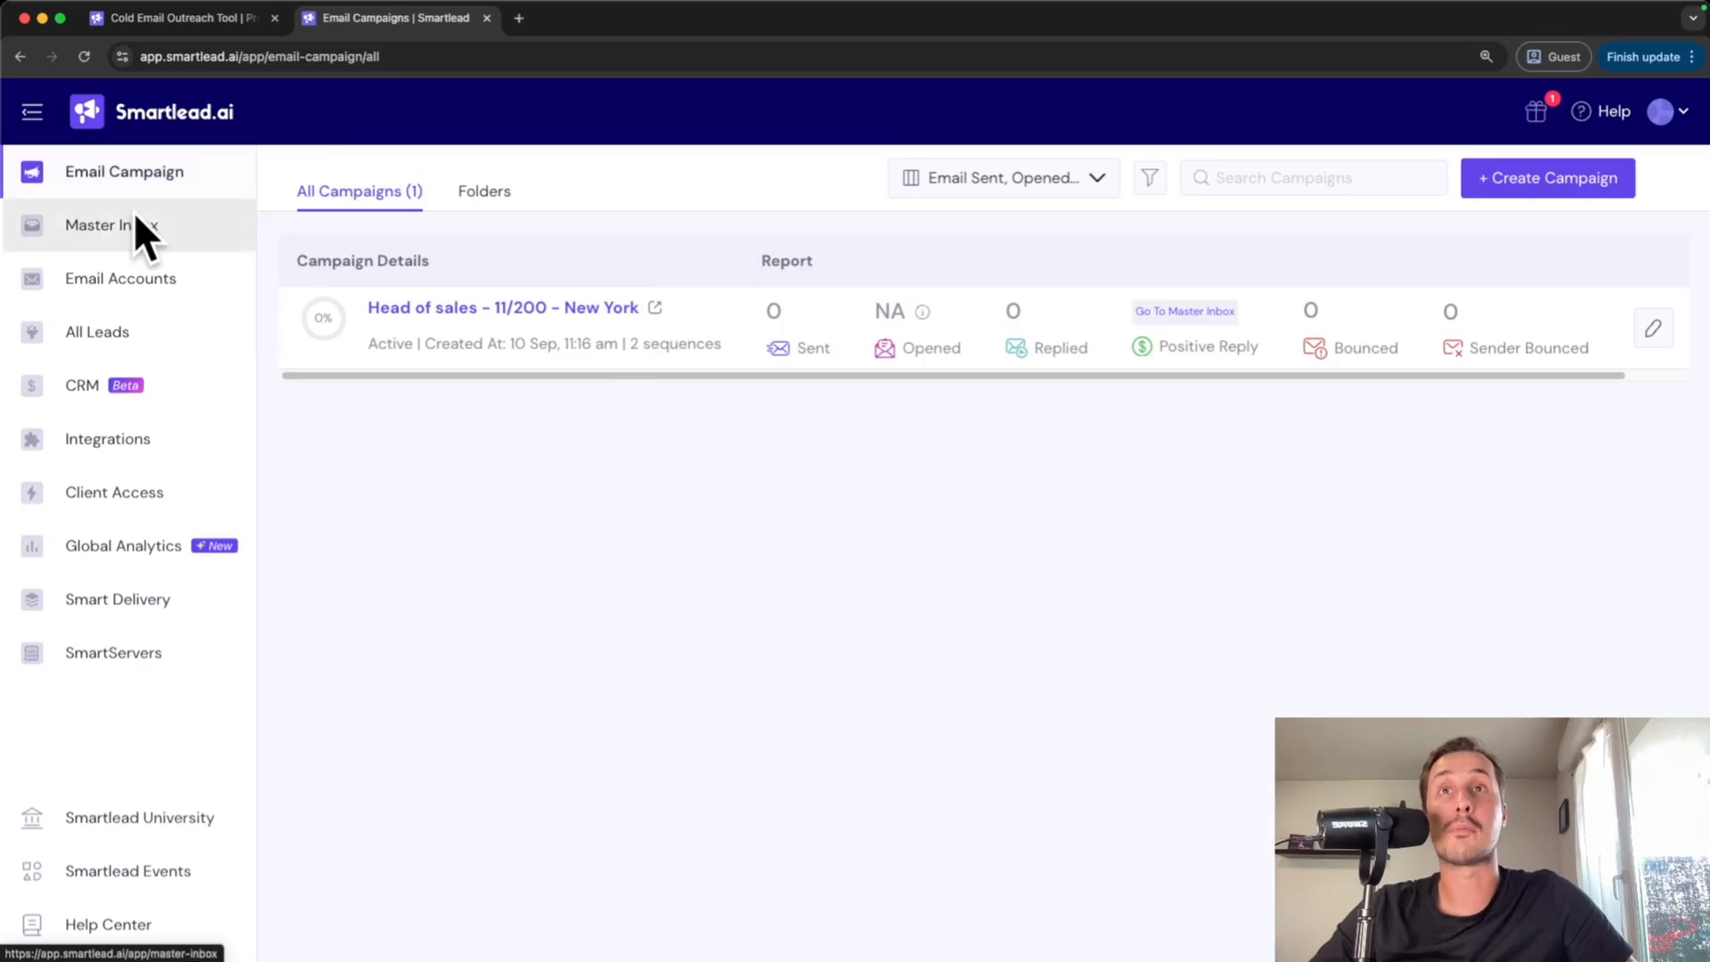
pyautogui.click(709, 313)
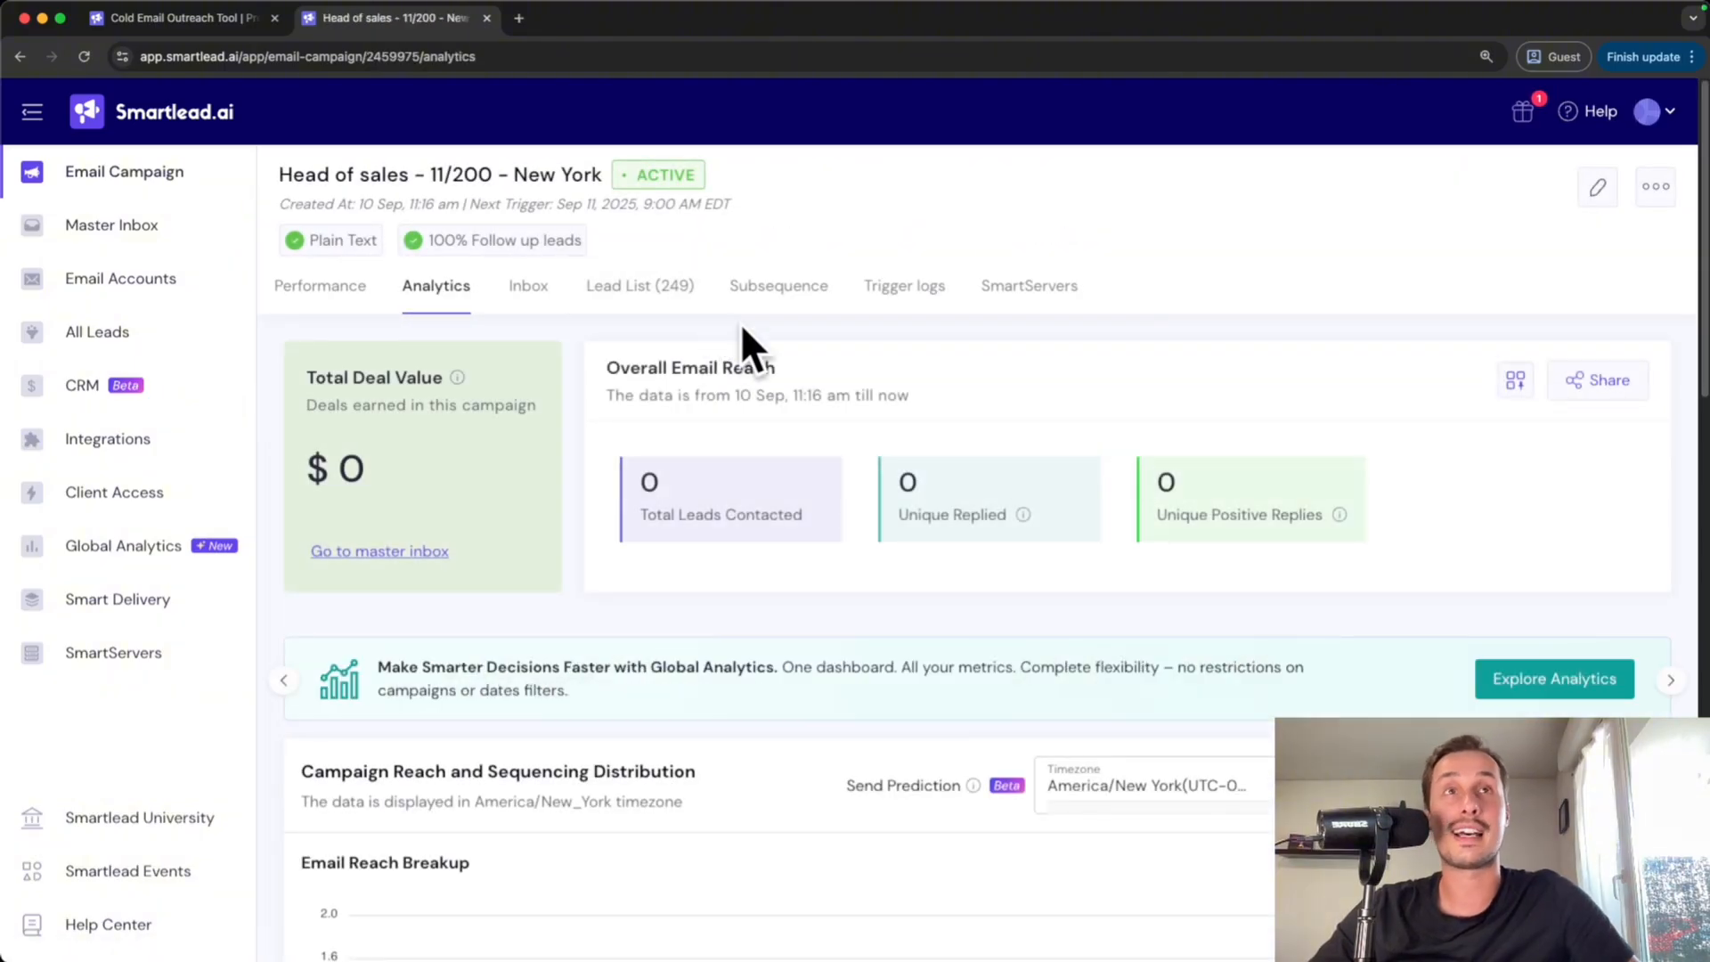
pyautogui.click(142, 230)
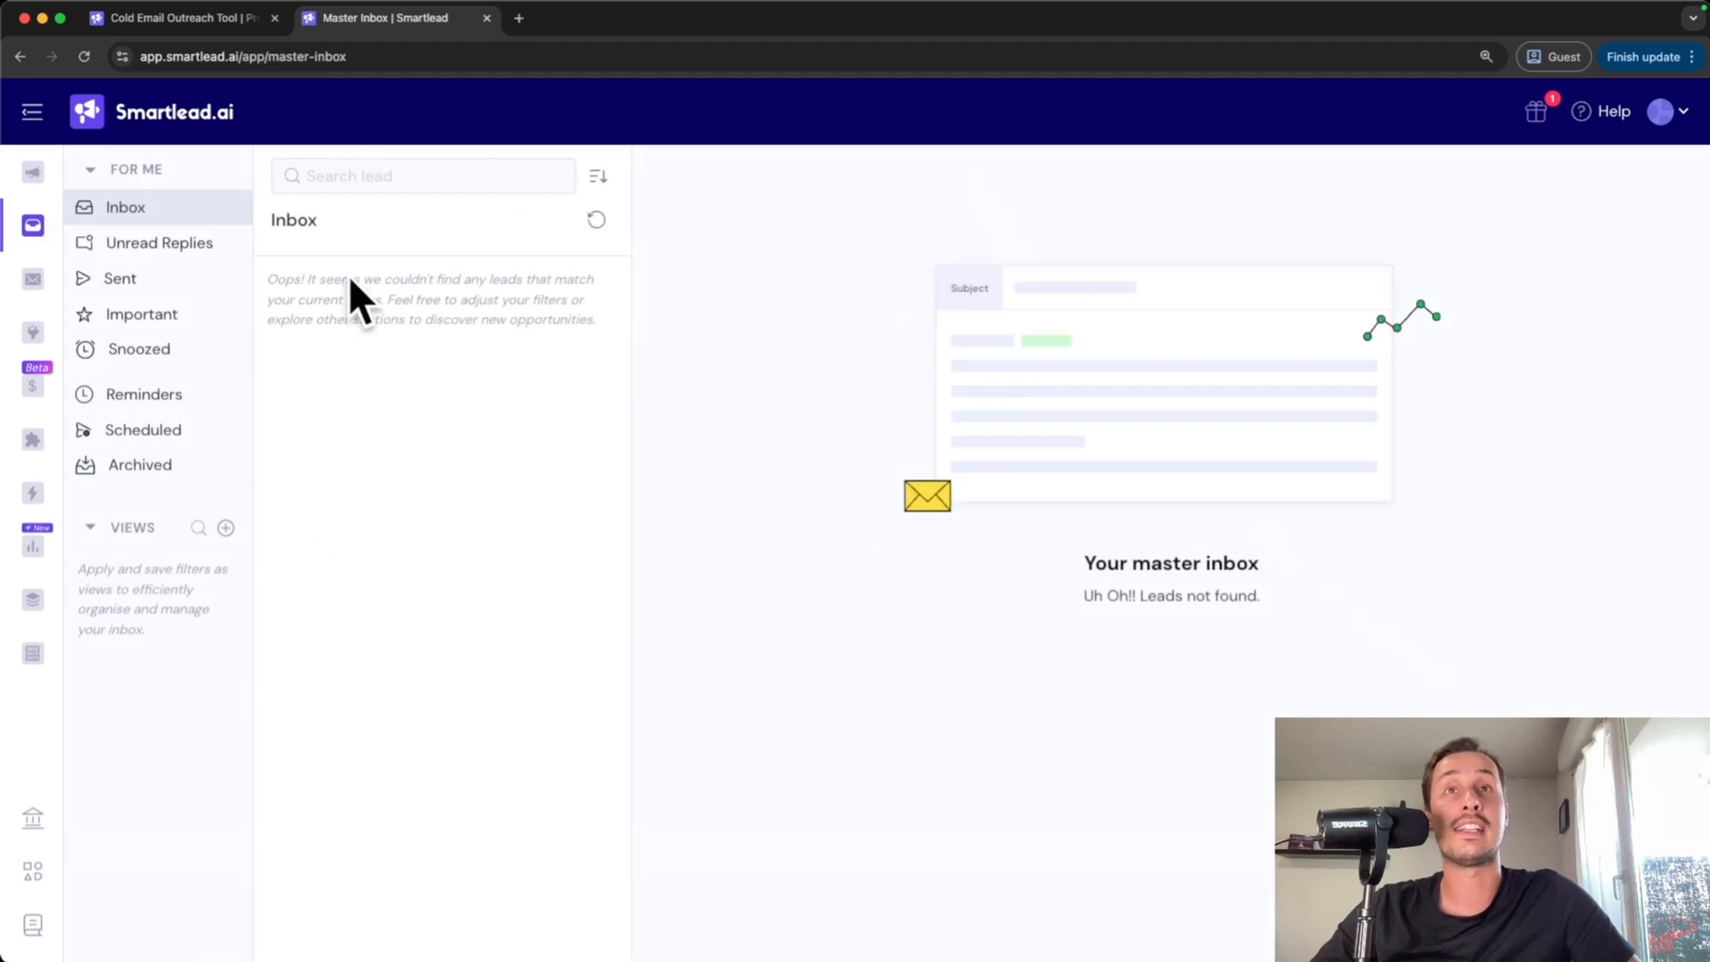